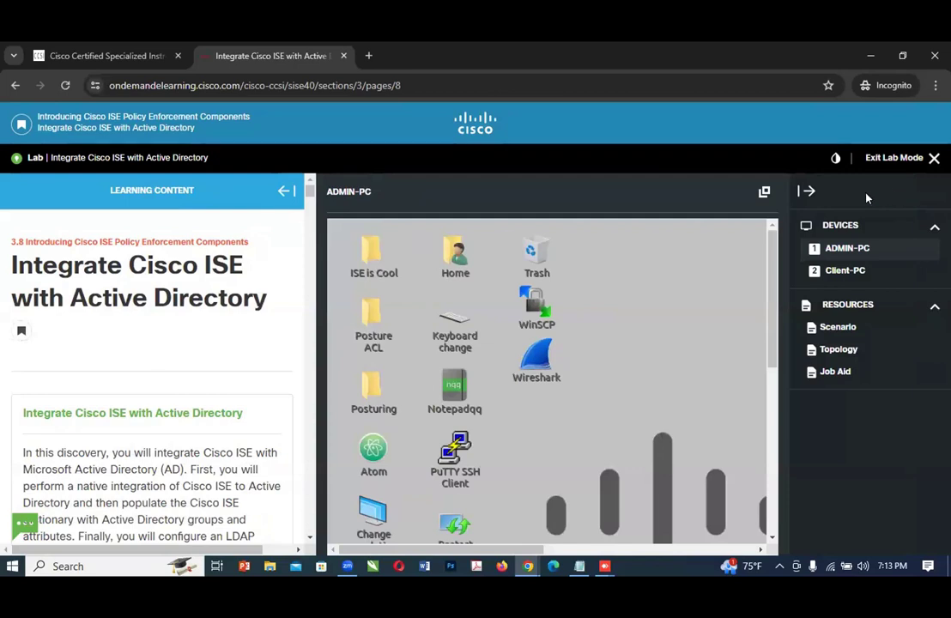
# Step: Review the lab's Scenario description and its network Topology diagram
pyautogui.click(806, 192)
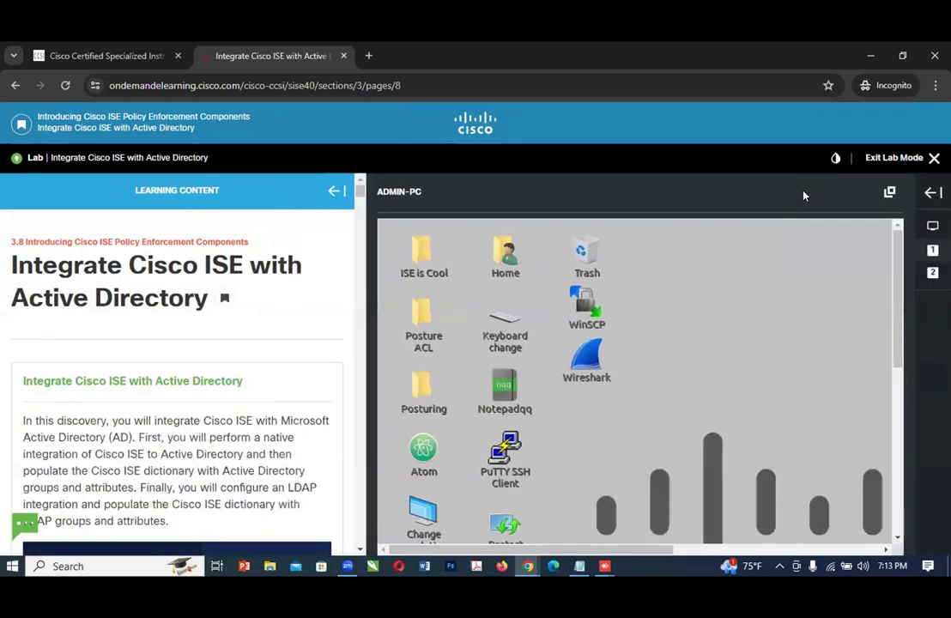
pyautogui.click(932, 192)
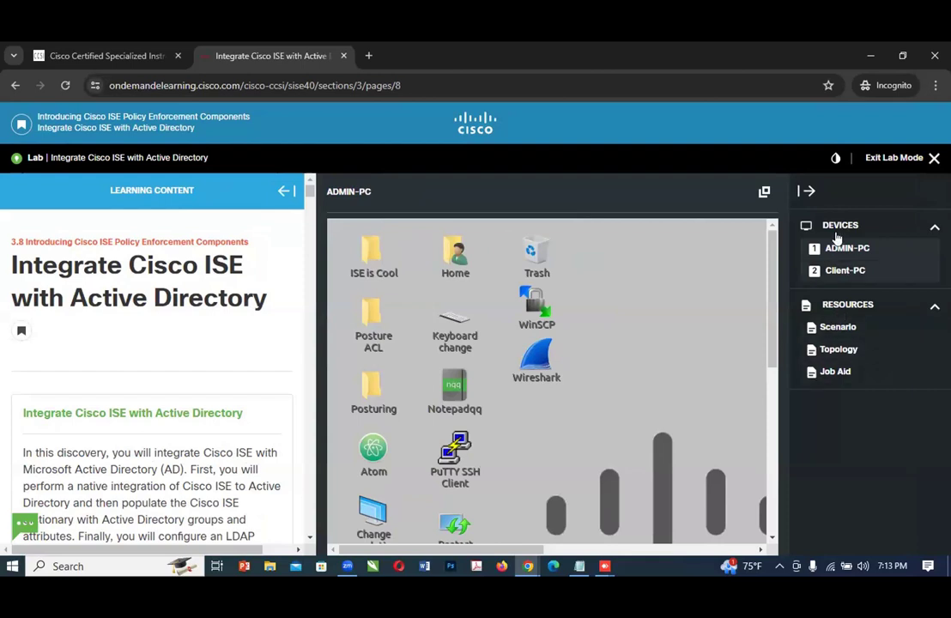
pyautogui.click(830, 329)
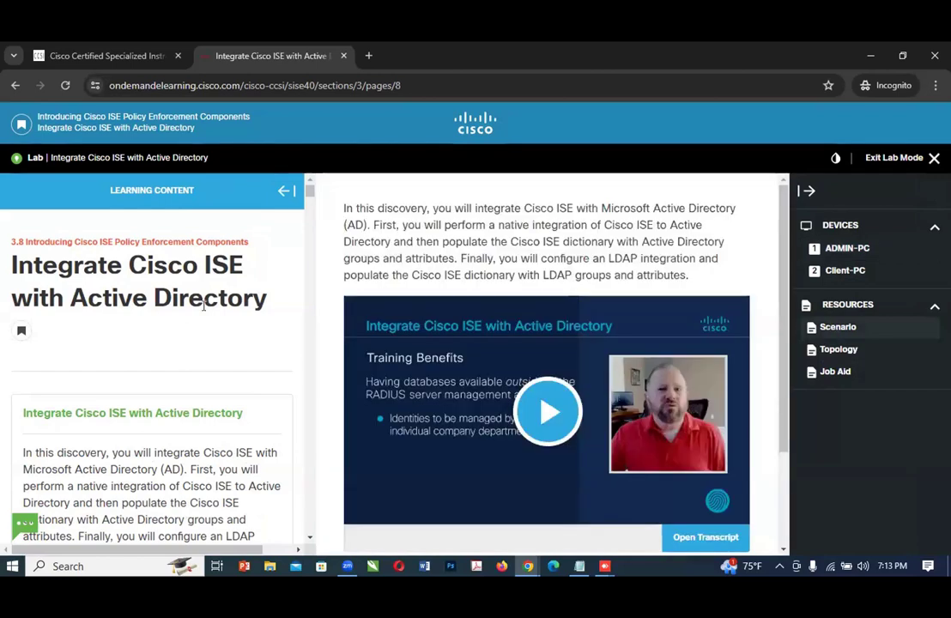
pyautogui.scroll(-2, 114, 364)
pyautogui.scroll(-2, 114, 365)
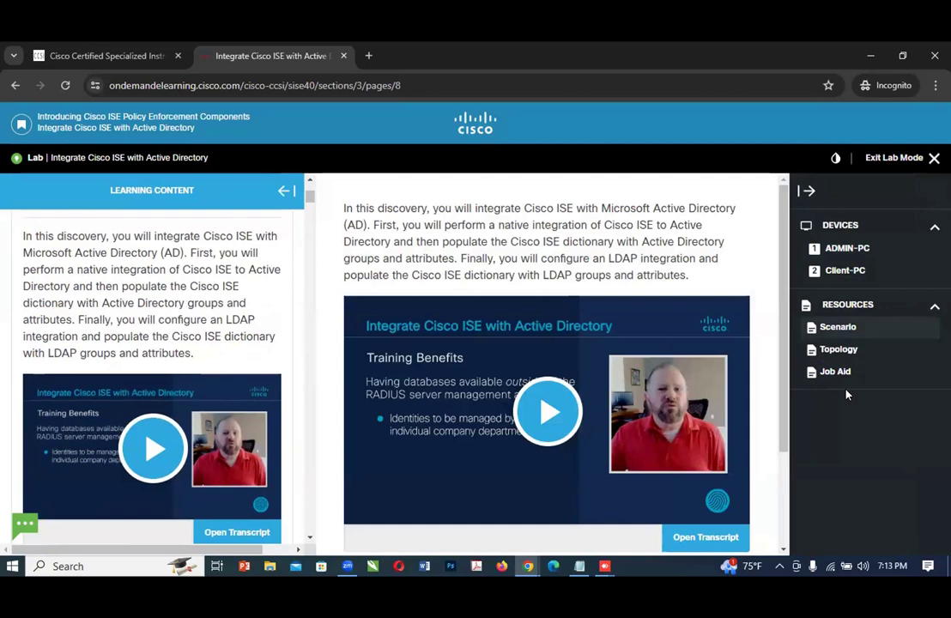
pyautogui.click(838, 352)
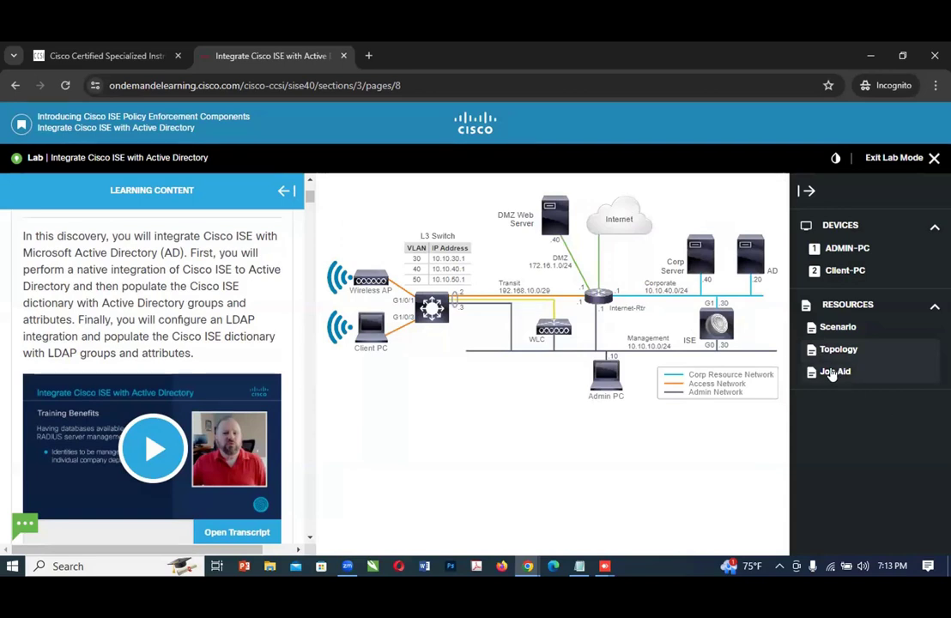
# Step: Examine the Job Aid's table of device addresses and login credentials, including the Cisco ISE entry
pyautogui.click(832, 372)
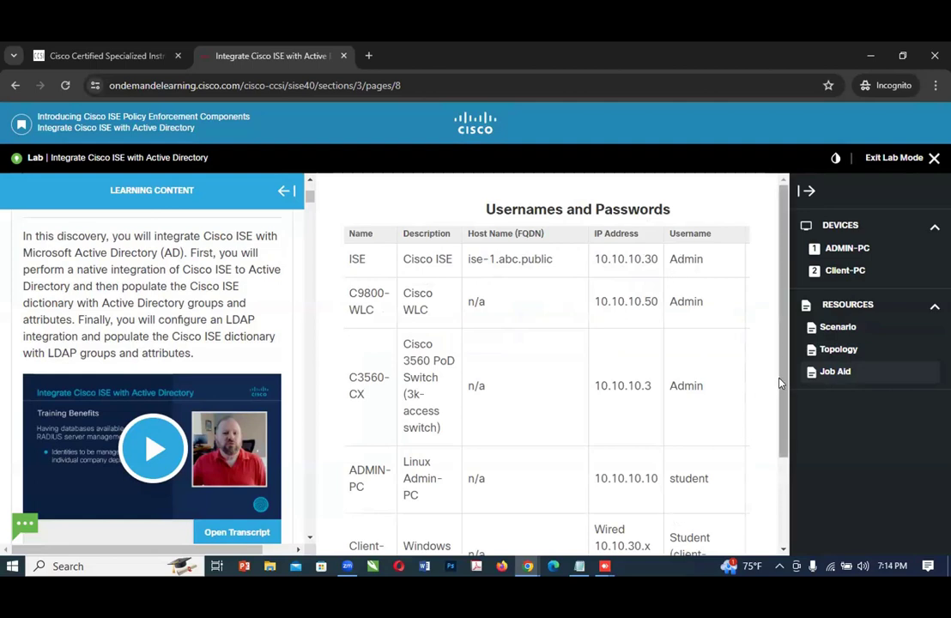
pyautogui.moveTo(781, 383); pyautogui.dragTo(783, 520)
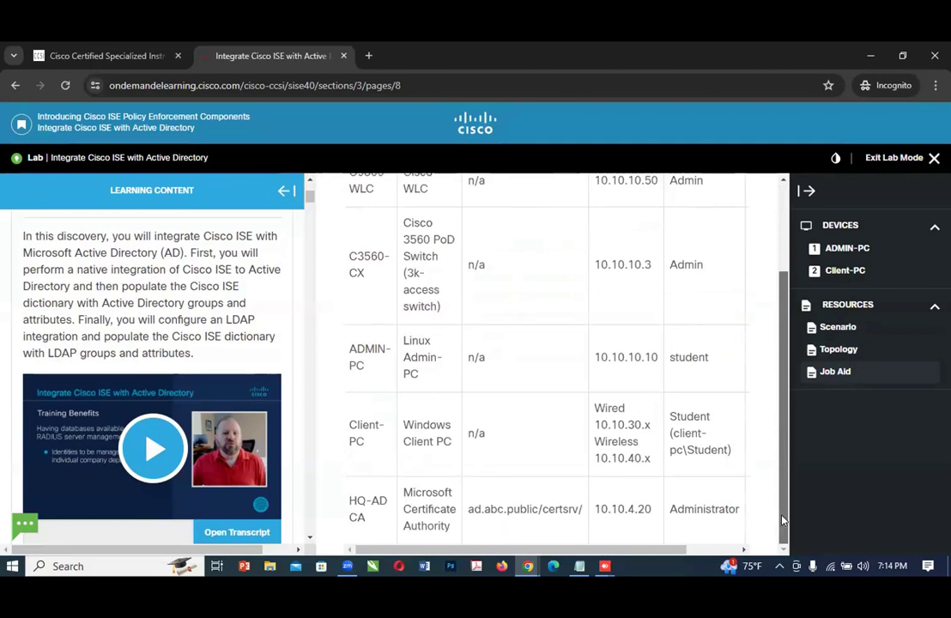
pyautogui.moveTo(678, 549); pyautogui.dragTo(769, 549)
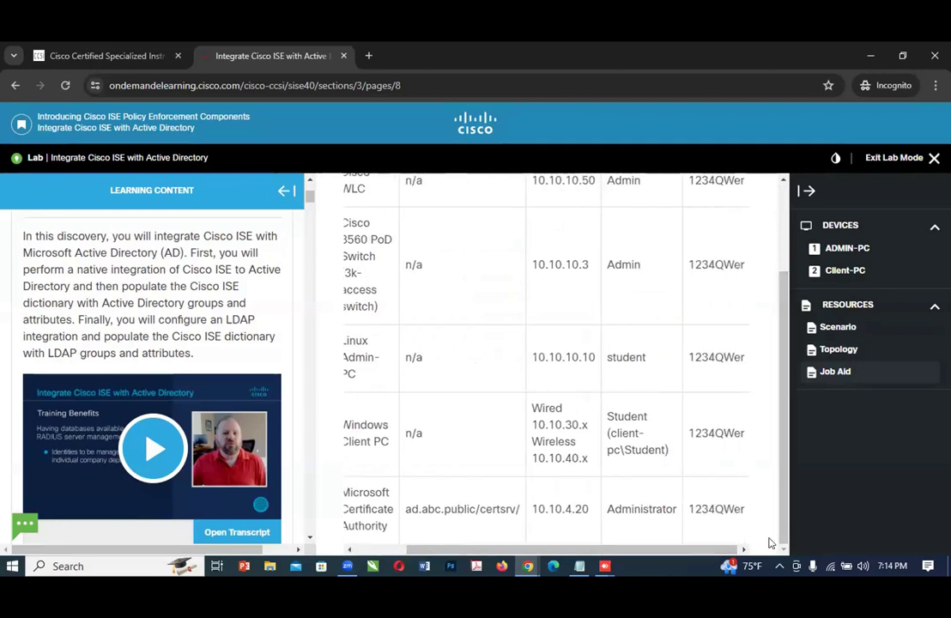
pyautogui.moveTo(779, 458); pyautogui.dragTo(770, 326)
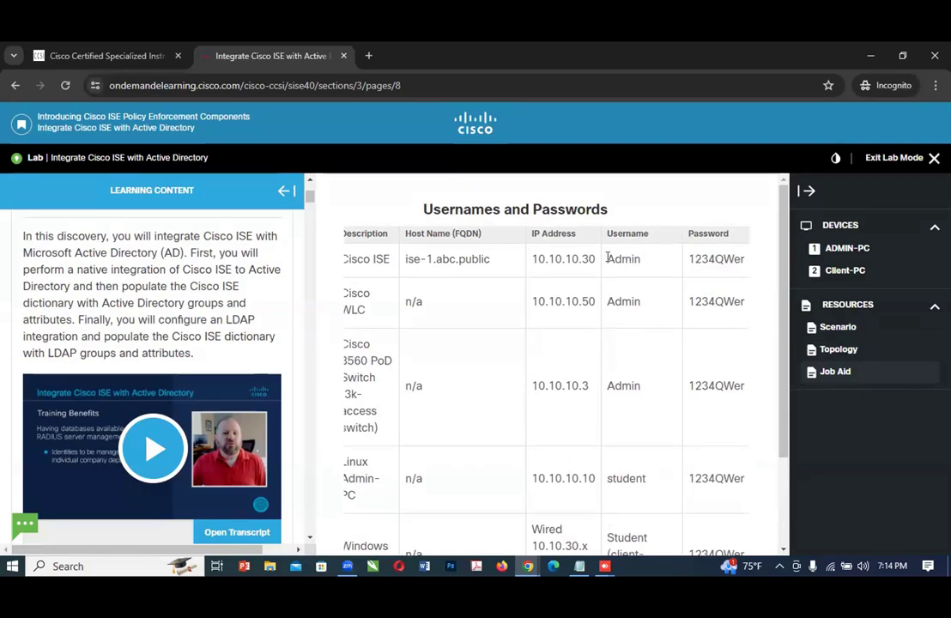
pyautogui.moveTo(607, 257); pyautogui.dragTo(640, 262)
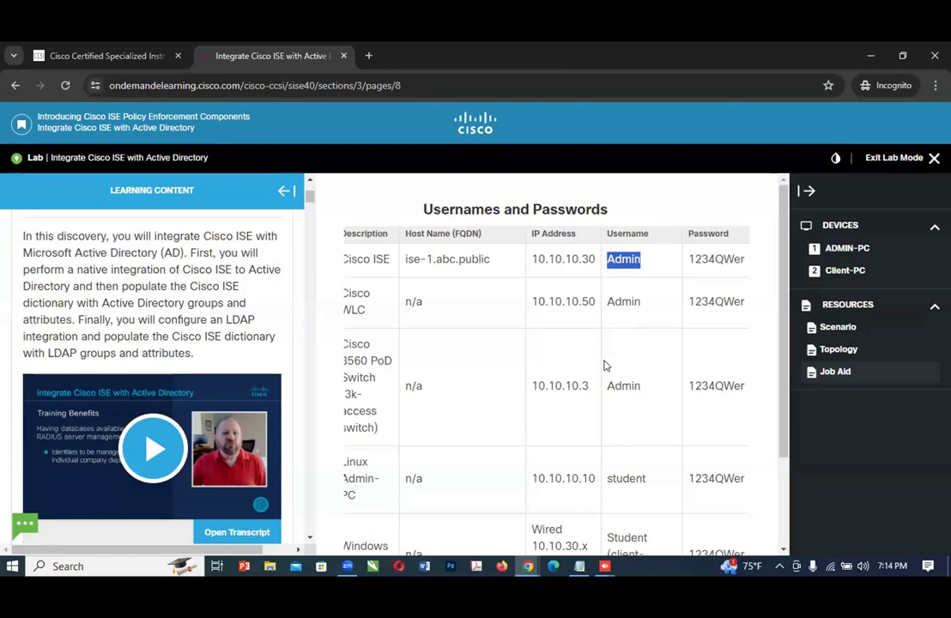
# Step: View the ADMIN-PC and Client-PC device screens, and collapse the list of devices and resources
pyautogui.click(841, 247)
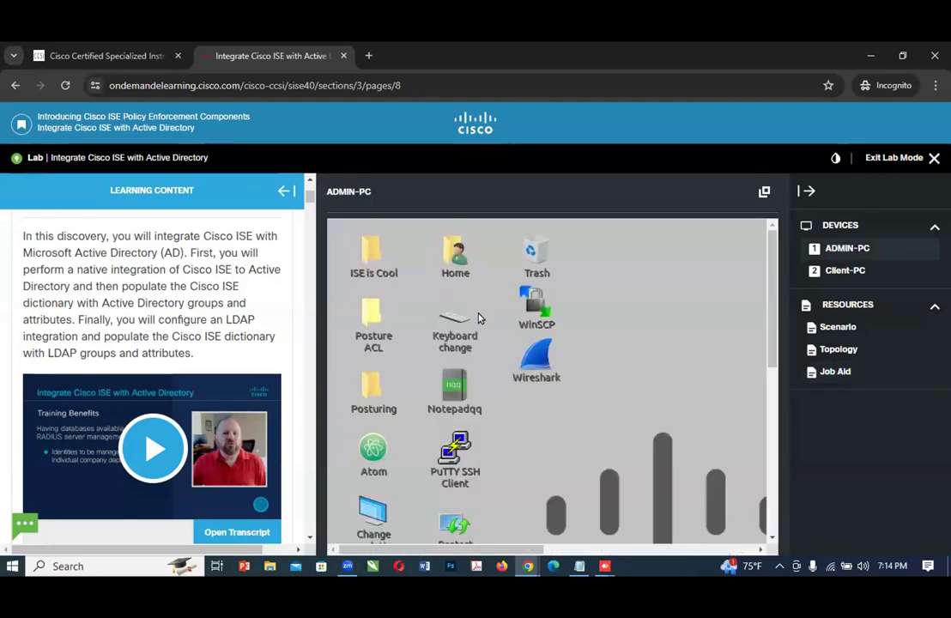
pyautogui.click(838, 271)
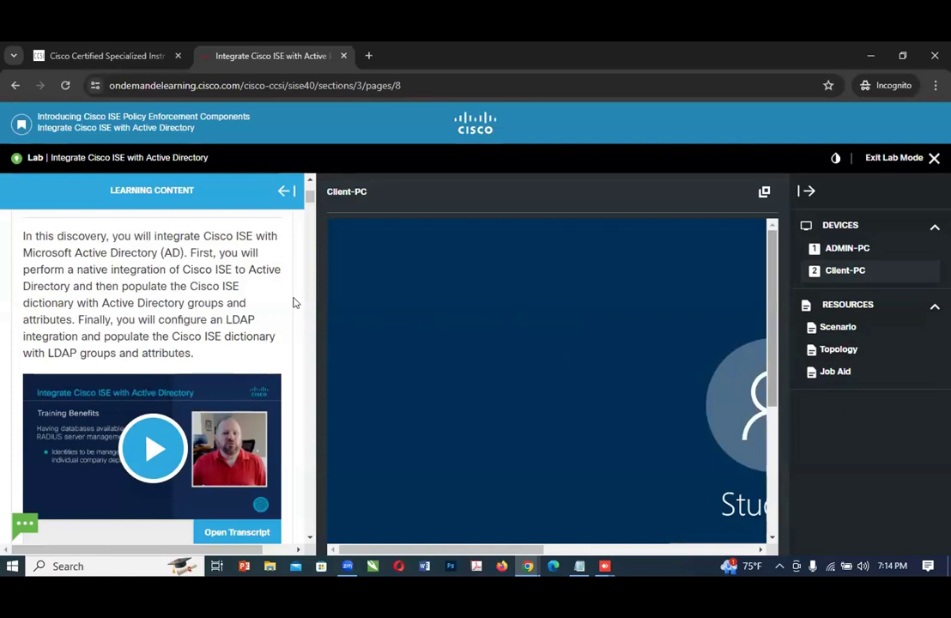
pyautogui.click(807, 191)
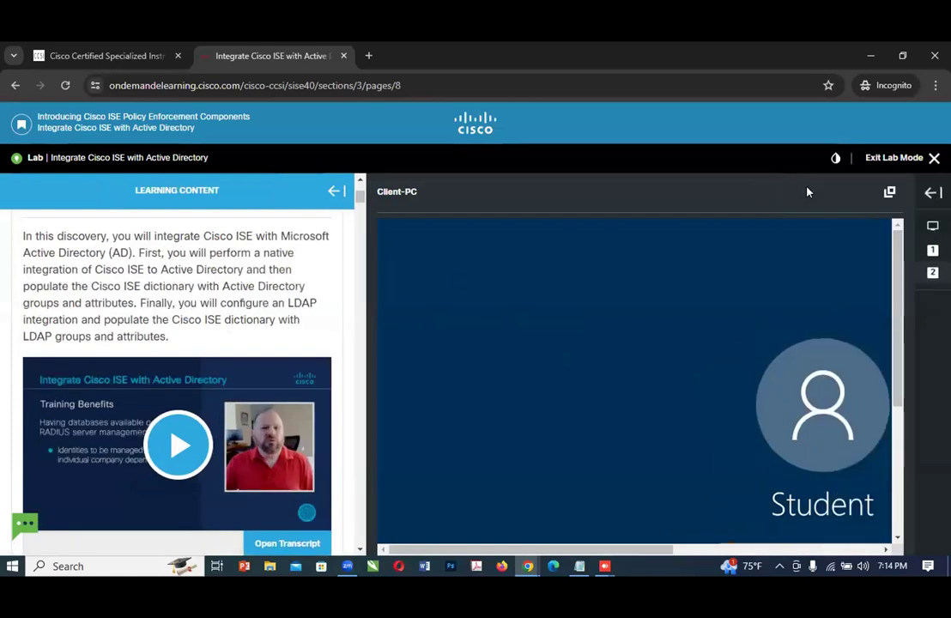
# Step: Widen the learning content area and read the Configure Active Directory Integration task up to Step 1
pyautogui.moveTo(365, 252); pyautogui.dragTo(488, 256)
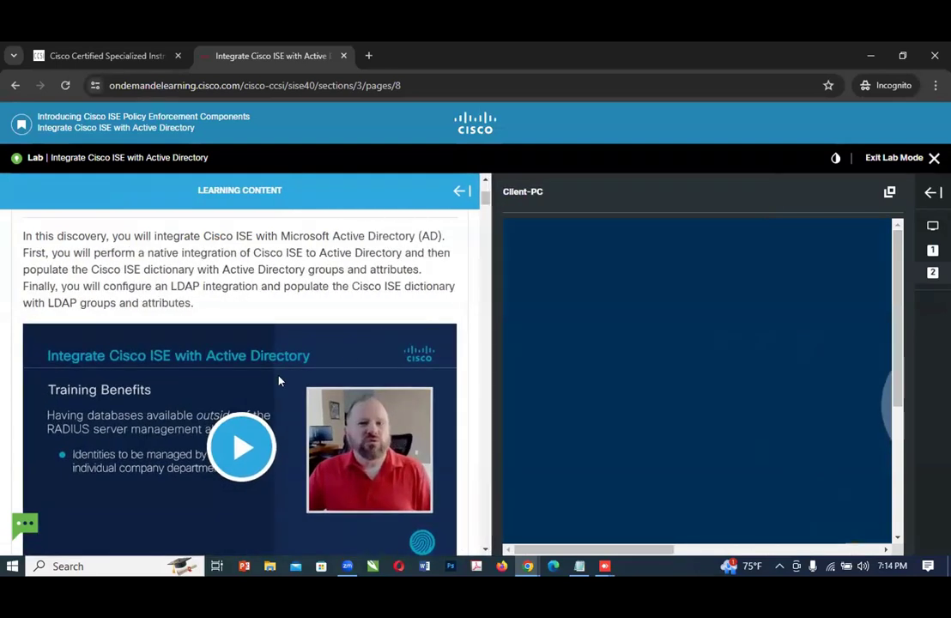
pyautogui.scroll(-1, 278, 378)
pyautogui.scroll(-4, 278, 380)
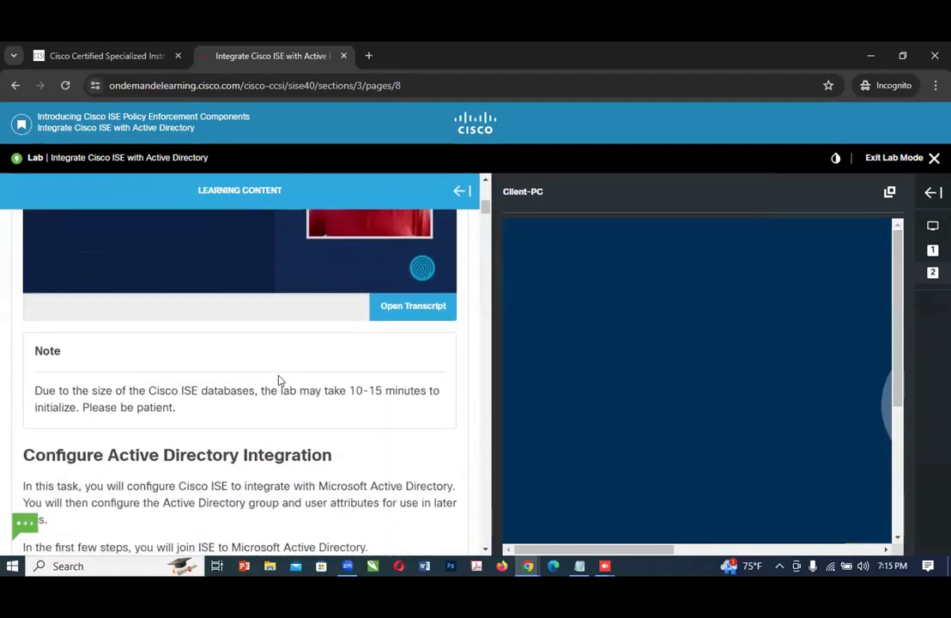
pyautogui.scroll(-2, 277, 380)
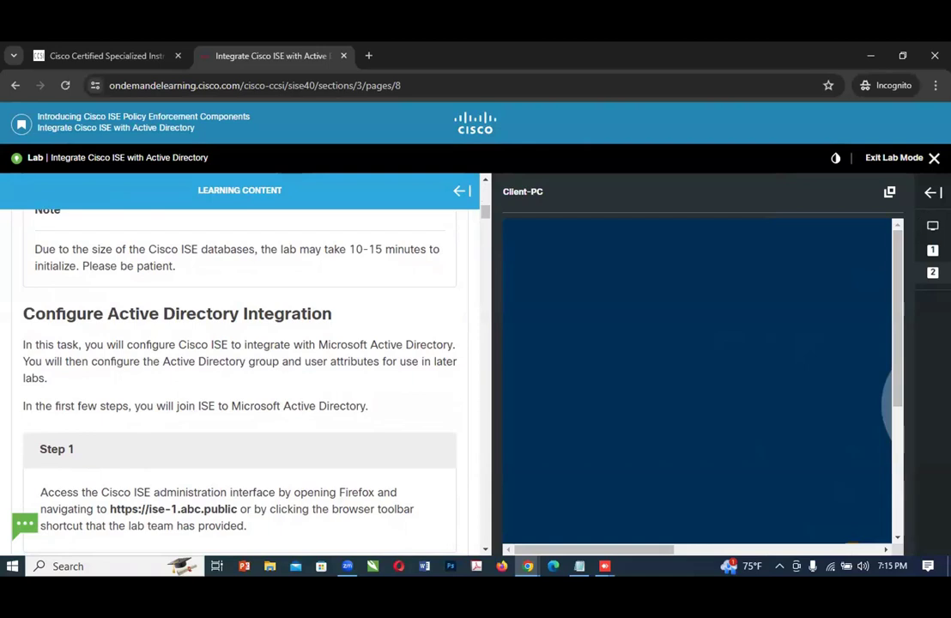
# Step: Switch the device view to ADMIN-PC and open Firefox from its desktop
pyautogui.click(927, 204)
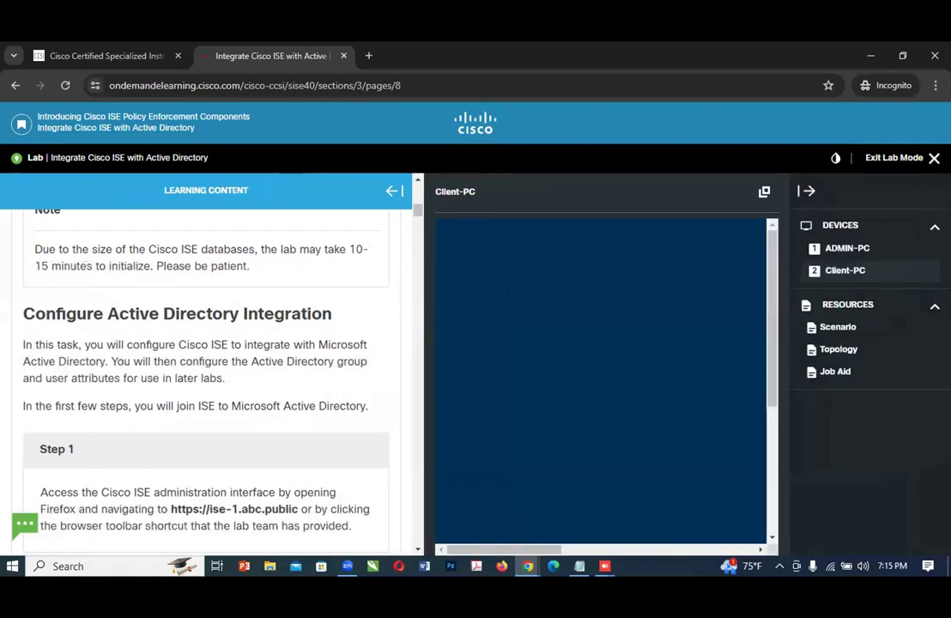
pyautogui.click(843, 247)
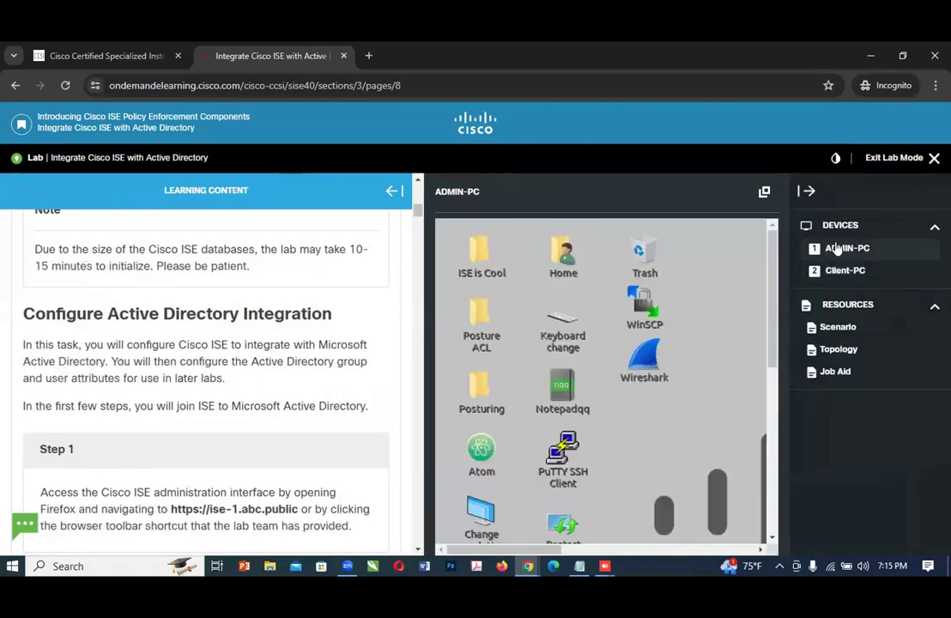
pyautogui.click(804, 191)
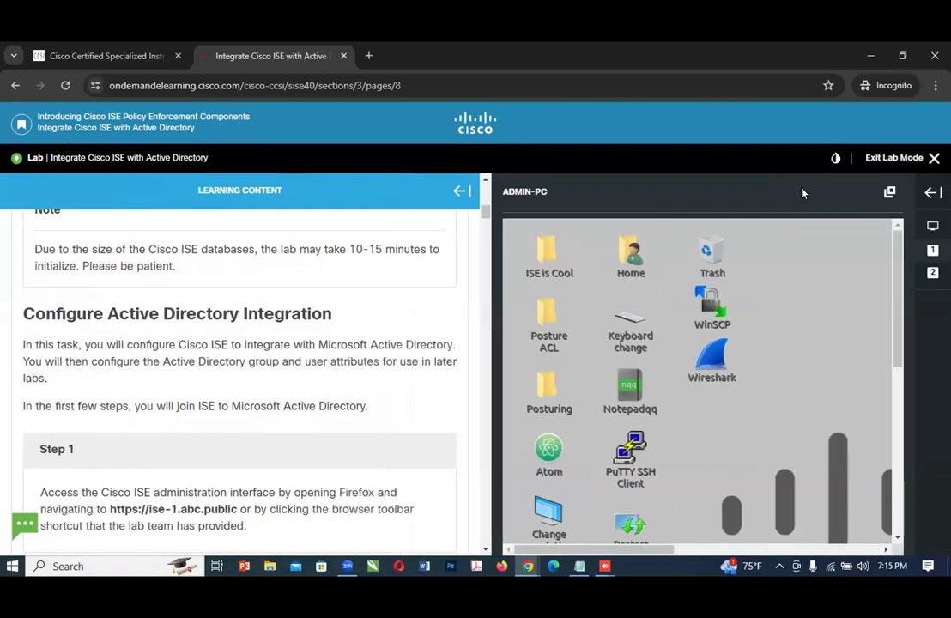
pyautogui.moveTo(896, 314); pyautogui.dragTo(897, 423)
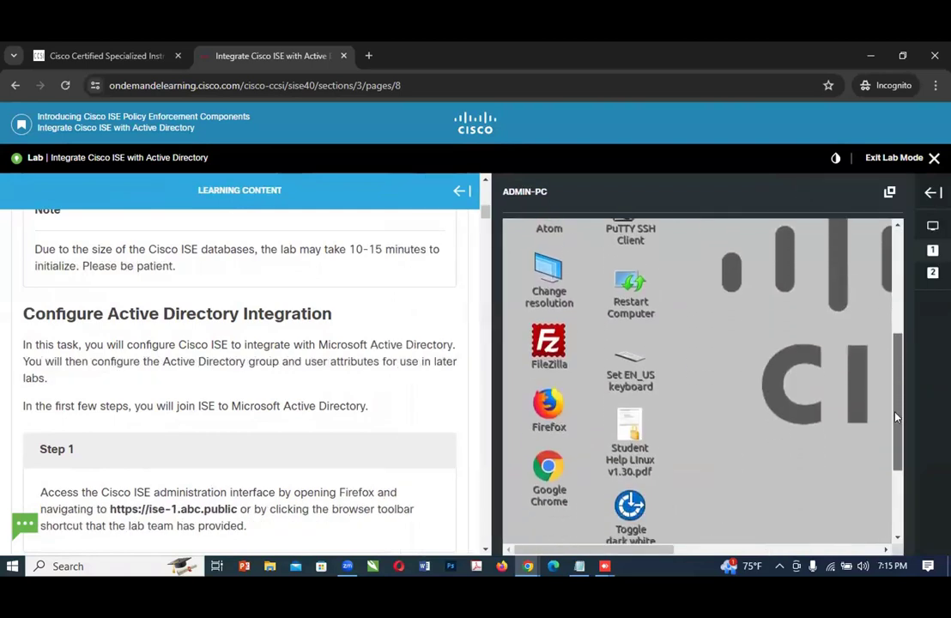
pyautogui.doubleClick(558, 411)
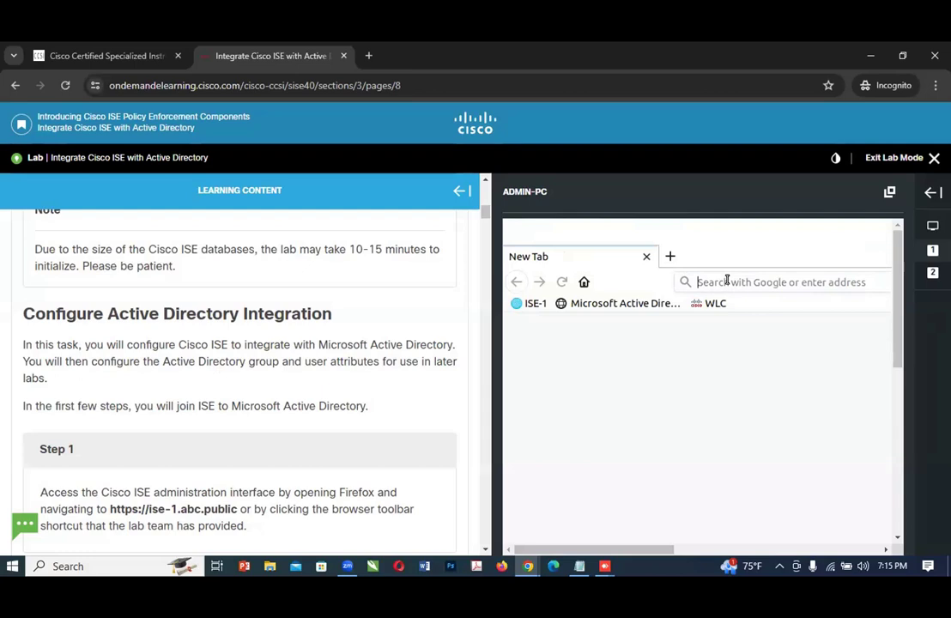
pyautogui.write('http')
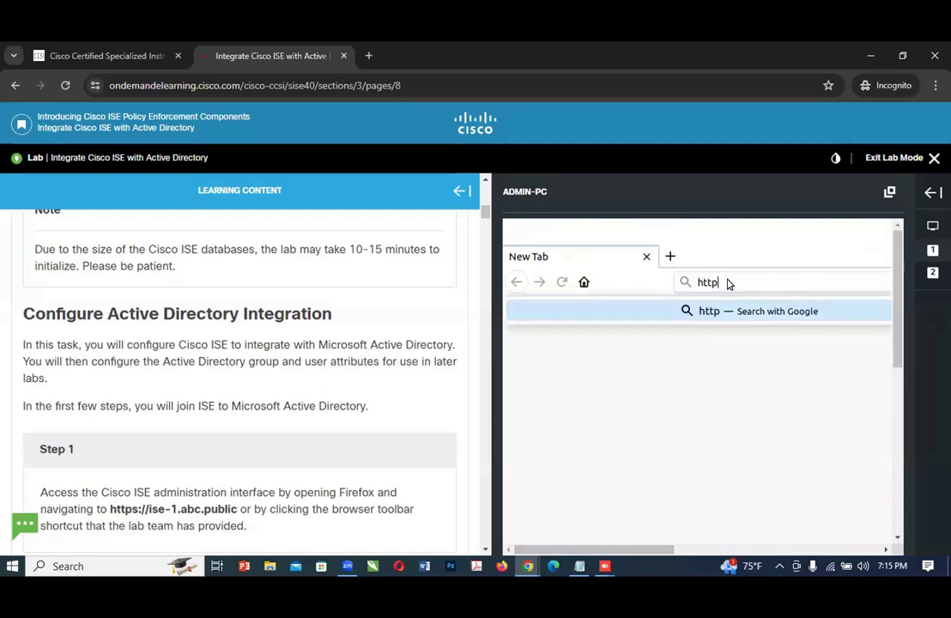
pyautogui.write('s://')
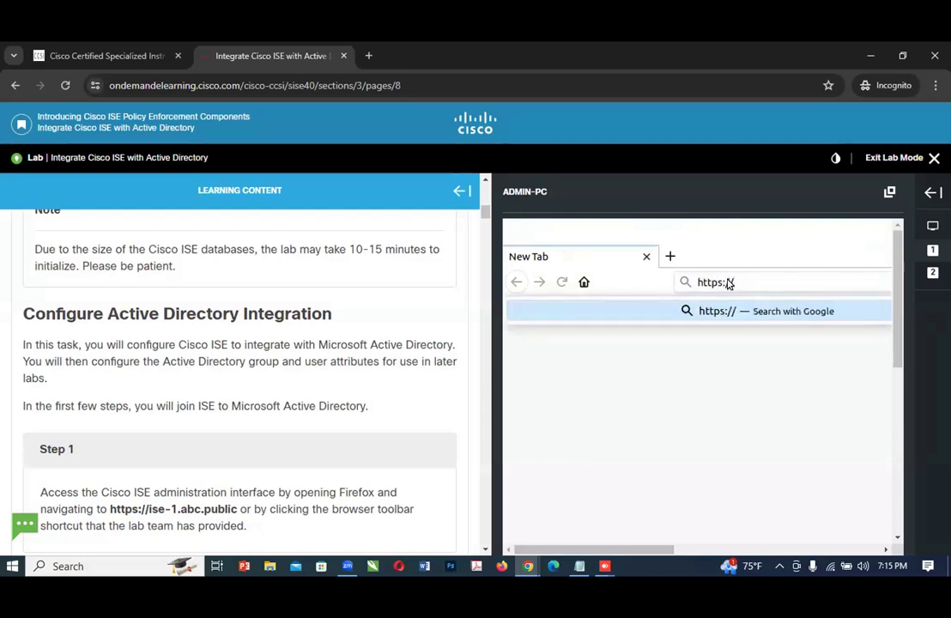
pyautogui.write('ise-1.abc.public/')
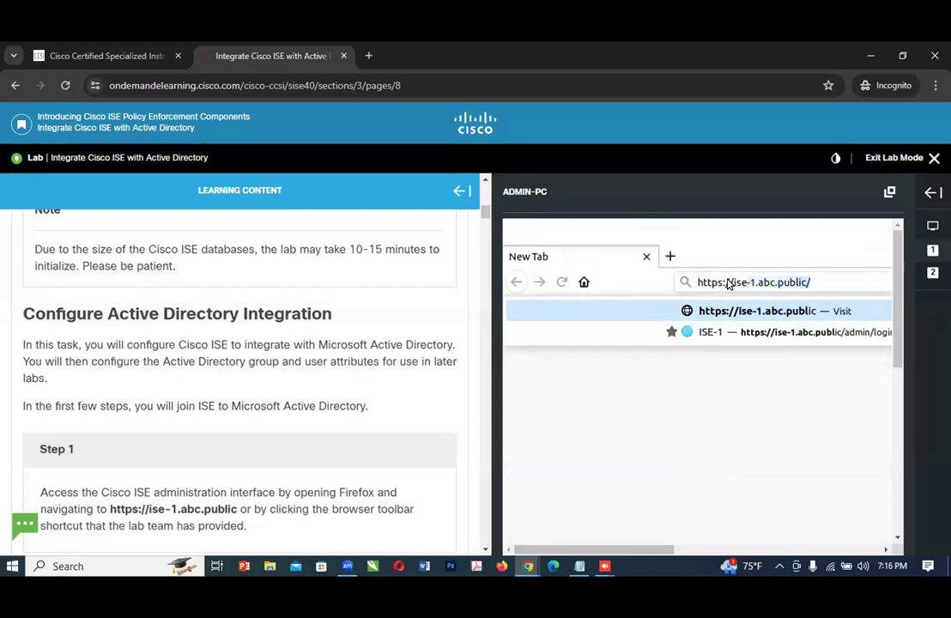
pyautogui.click(719, 392)
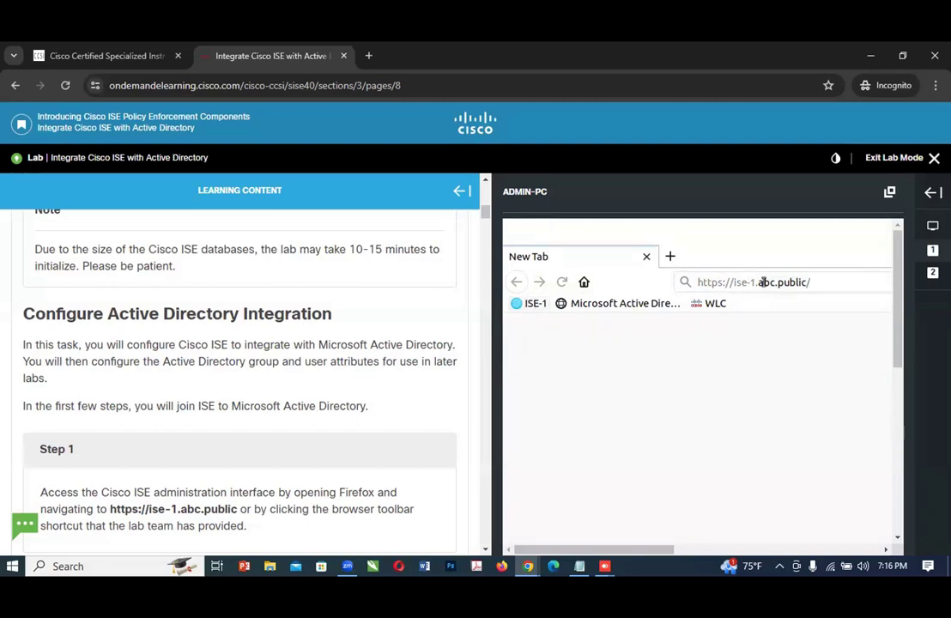
# Step: Open the Cisco ISE administration page through the ISE-1 bookmark and check the page's status
pyautogui.click(532, 304)
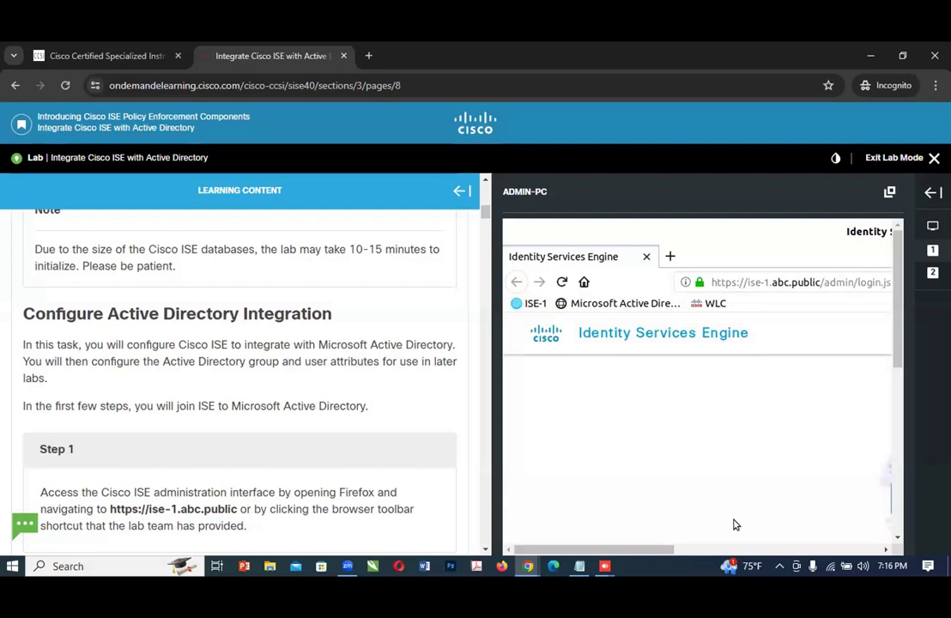
pyautogui.moveTo(688, 550); pyautogui.dragTo(742, 554)
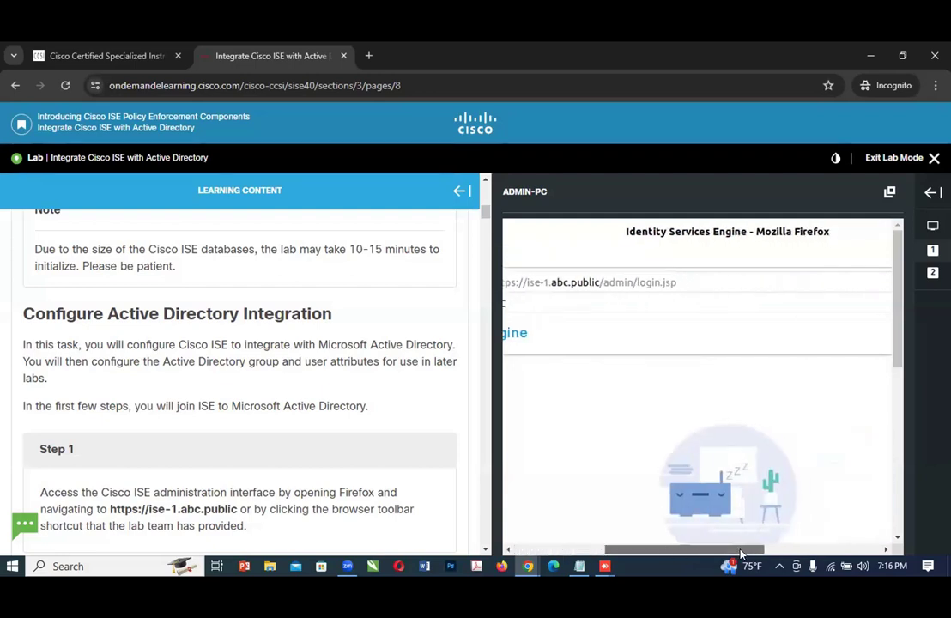
pyautogui.moveTo(895, 342); pyautogui.dragTo(892, 431)
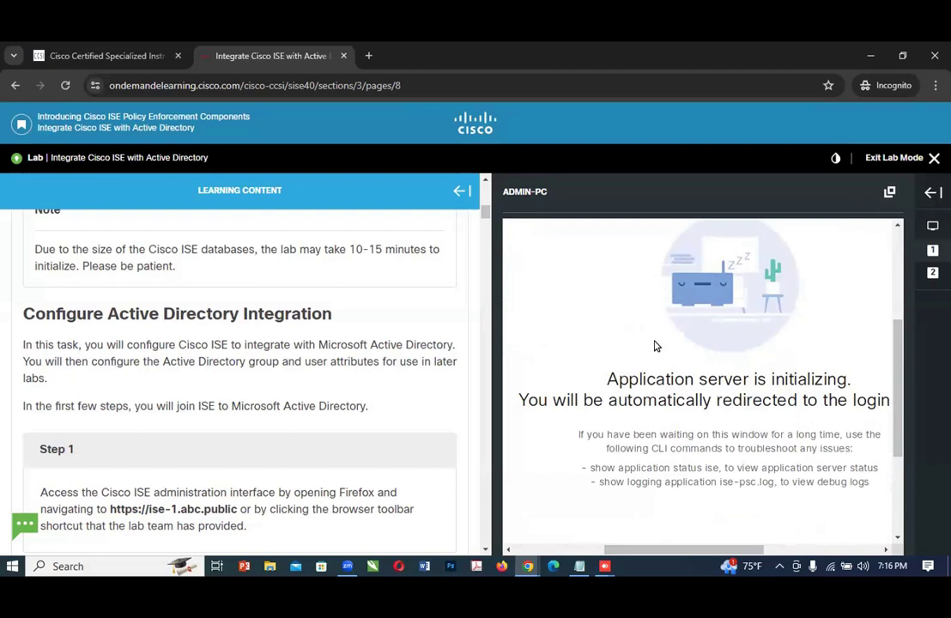
# Step: Open the ADMIN-PC device in a separate window and maximize that window
pyautogui.click(887, 195)
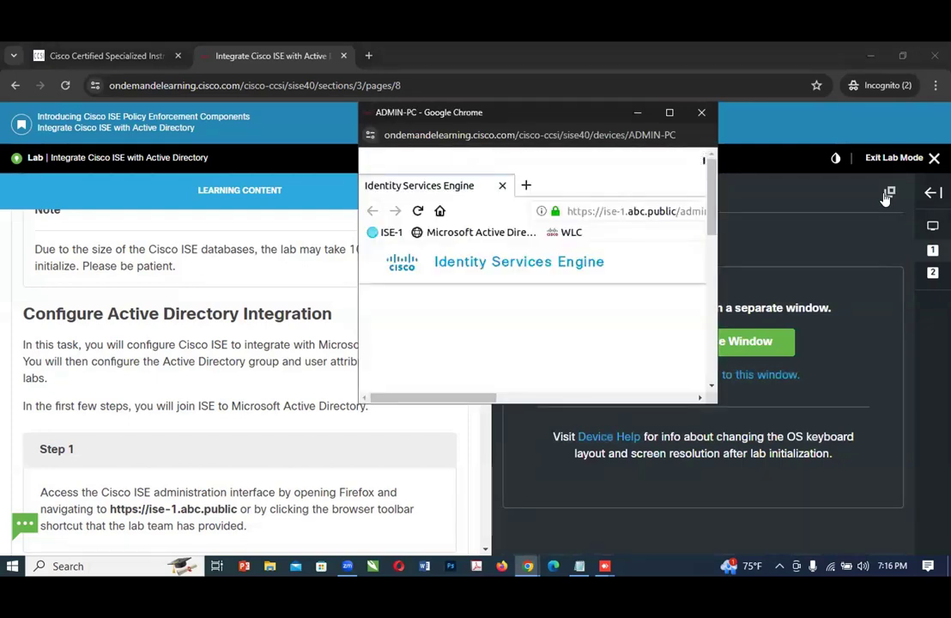
pyautogui.click(669, 112)
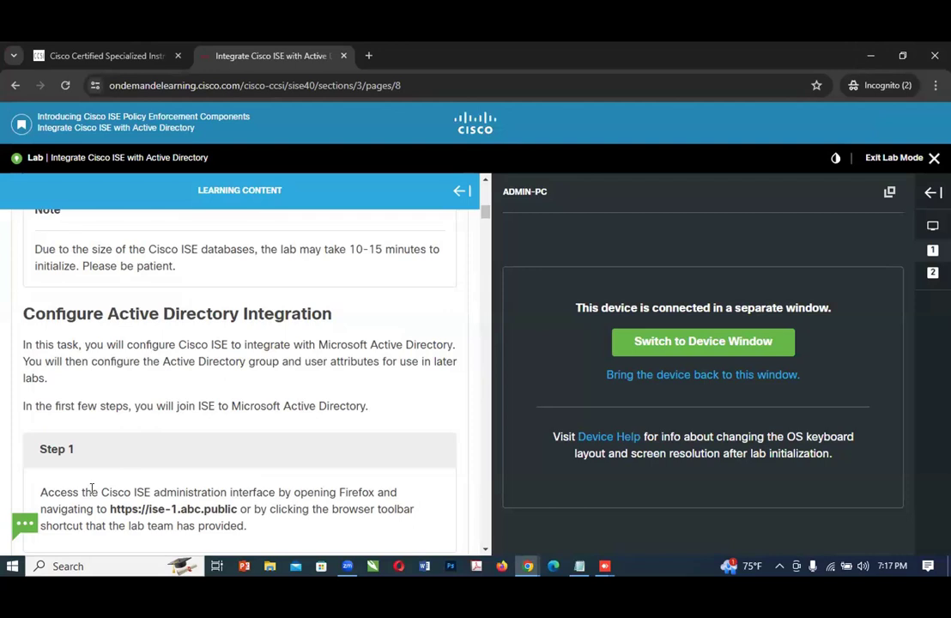
# Step: Read Steps 1 and 2 of the Active Directory integration task and reveal the Step 2 answer
pyautogui.scroll(-1, 138, 466)
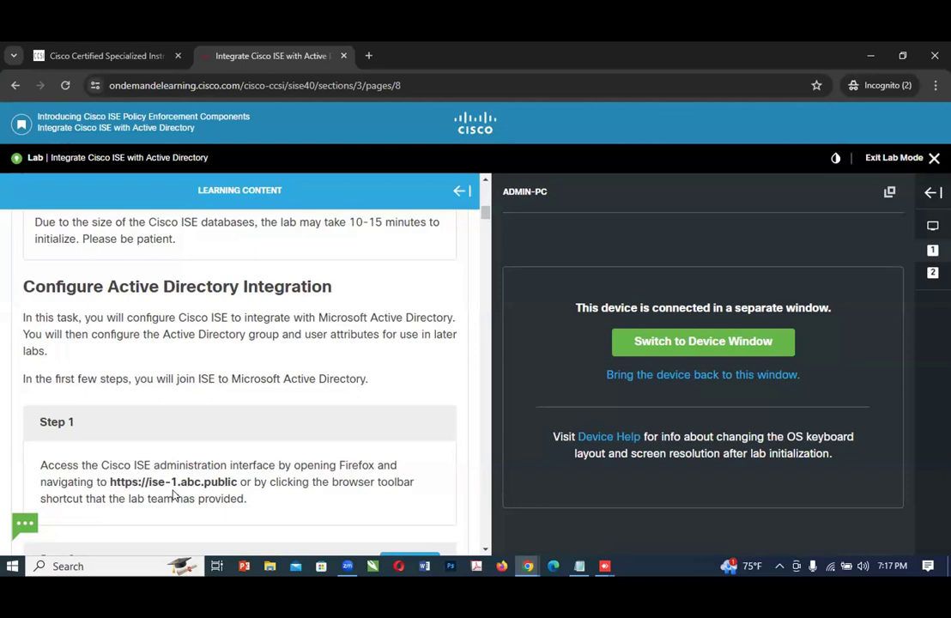
pyautogui.scroll(-1, 249, 474)
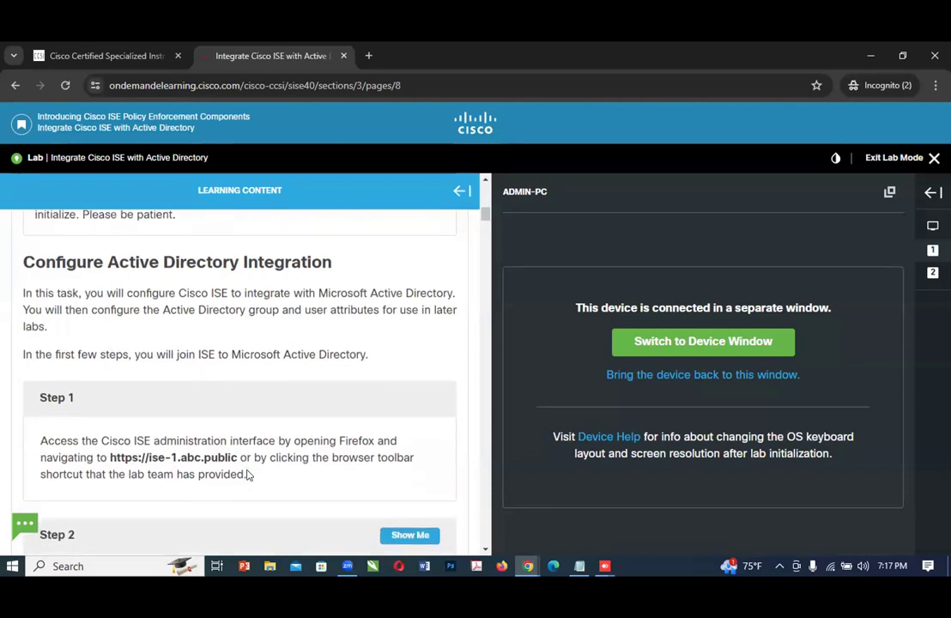
pyautogui.scroll(-3, 248, 476)
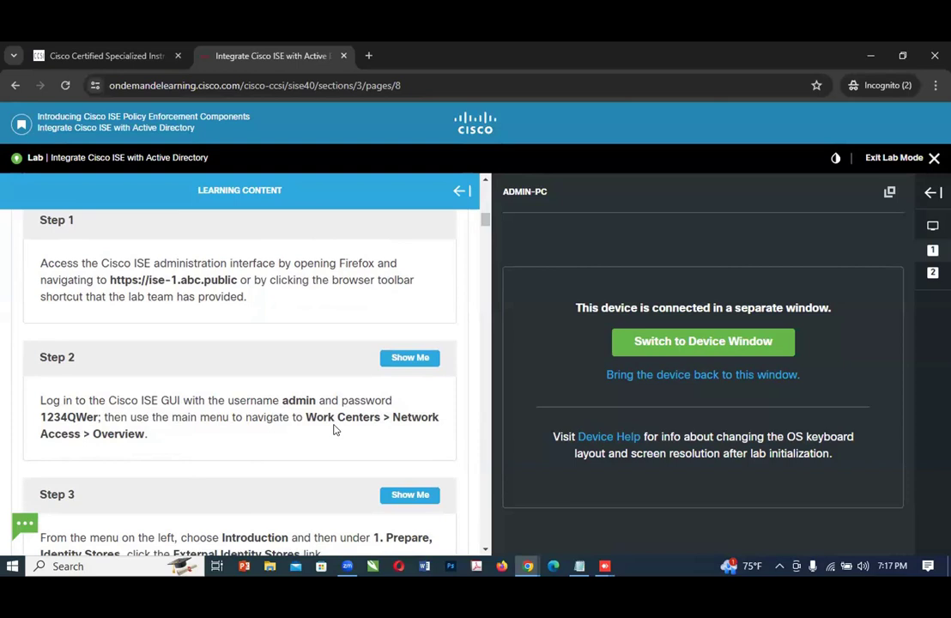
pyautogui.click(406, 358)
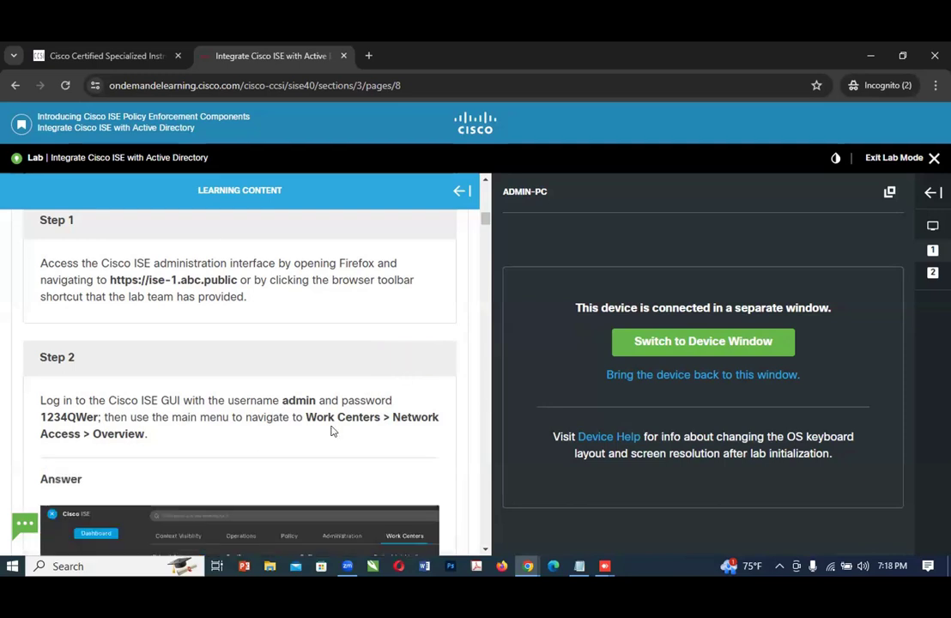
pyautogui.scroll(-1, 333, 430)
pyautogui.scroll(-2, 333, 430)
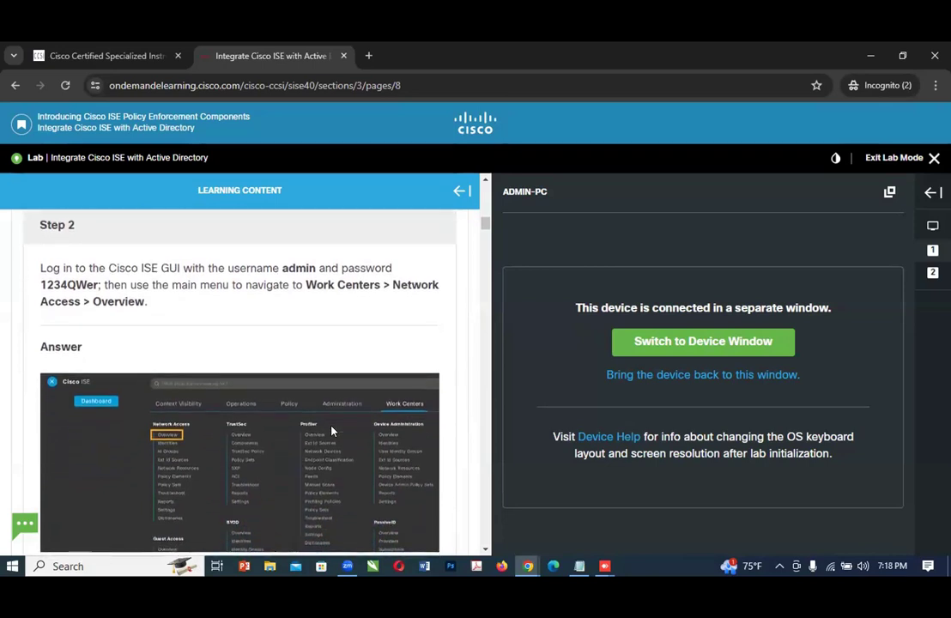
# Step: Switch to the ADMIN-PC window and reload the Cisco ISE login page in its Firefox browser
pyautogui.scroll(-1, 333, 430)
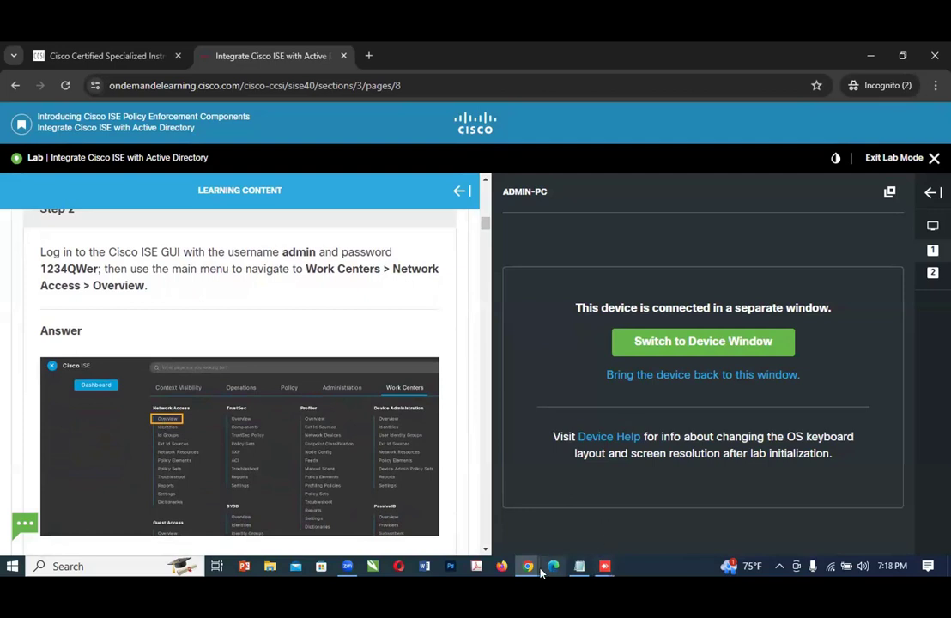
pyautogui.moveTo(528, 573)
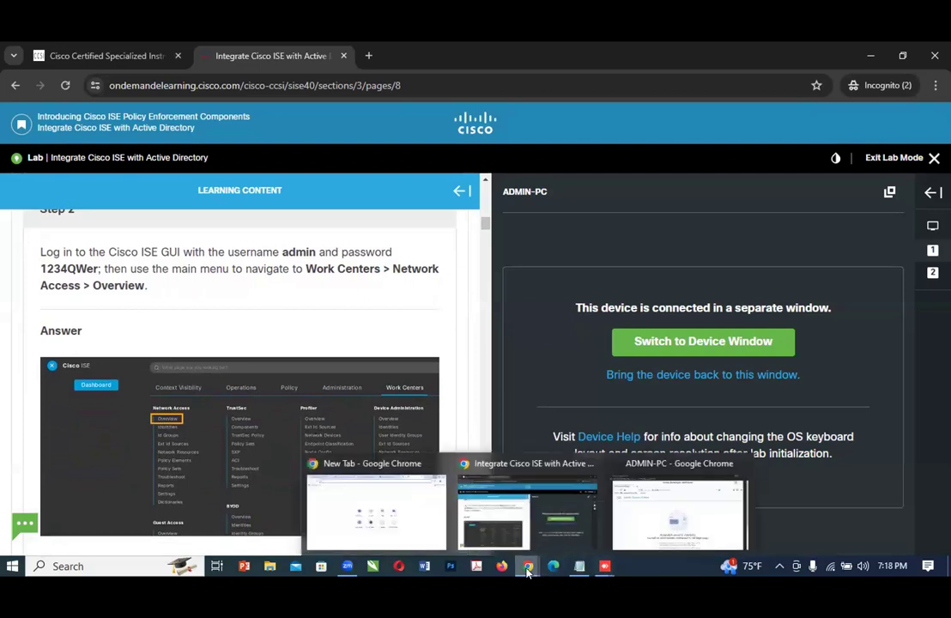
pyautogui.click(675, 506)
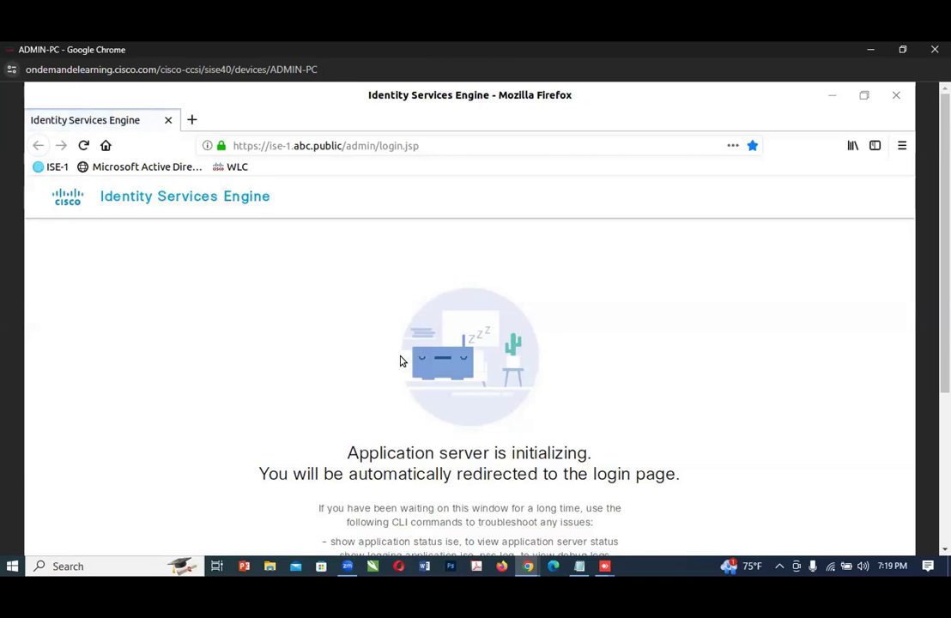
pyautogui.click(83, 146)
# Step: Minimize the ADMIN-PC window and run an internet speed test at fast.com in a new browser tab
pyautogui.click(869, 50)
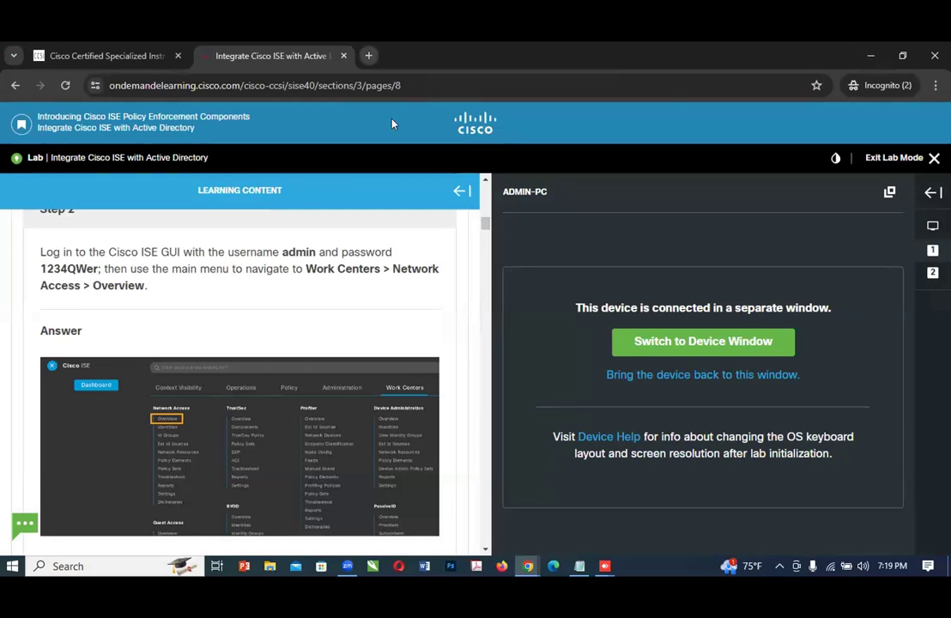
pyautogui.hotkey('ctrl', 't')
pyautogui.write('f')
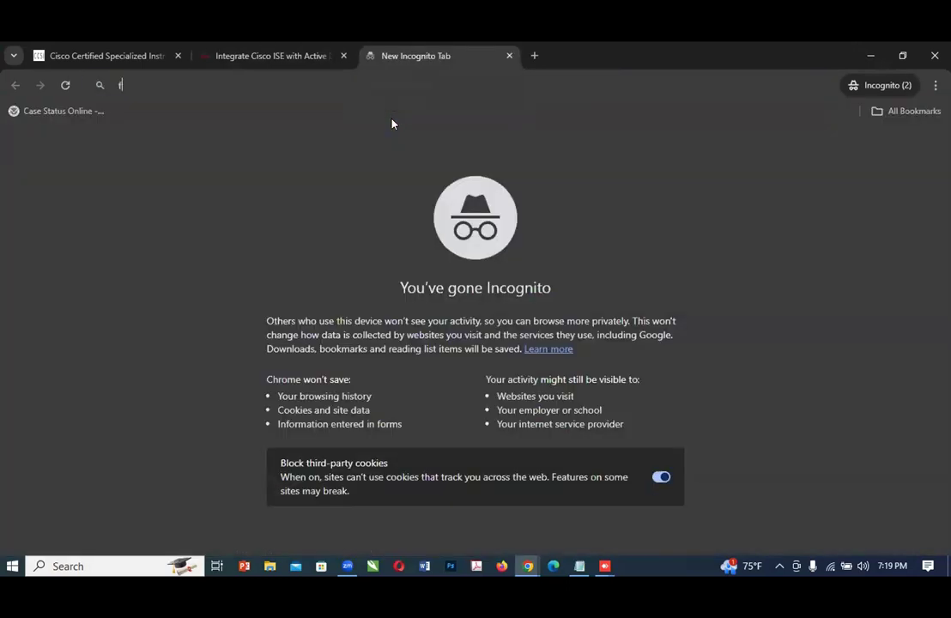
pyautogui.write('ast.com')
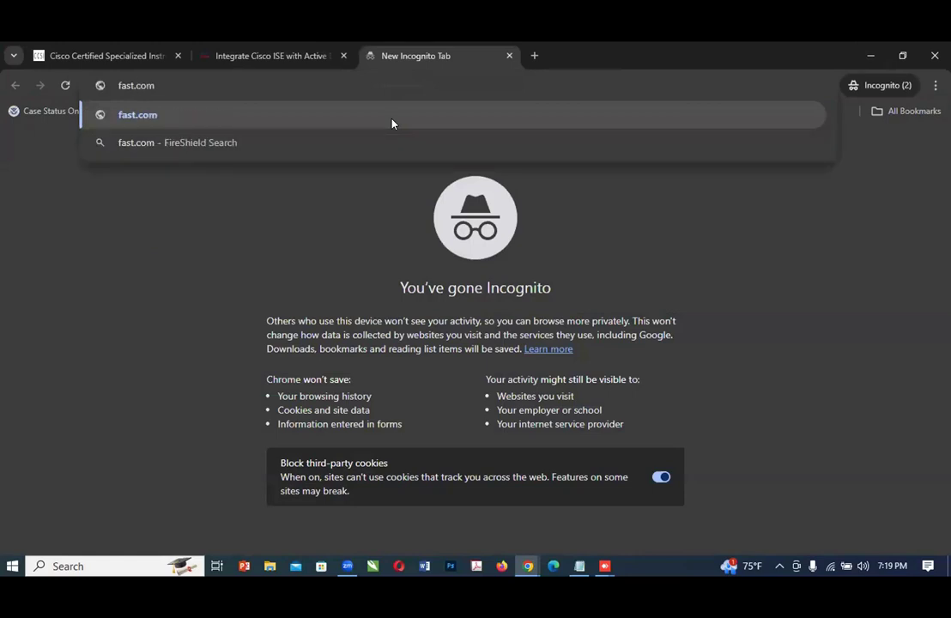
pyautogui.press('Return')
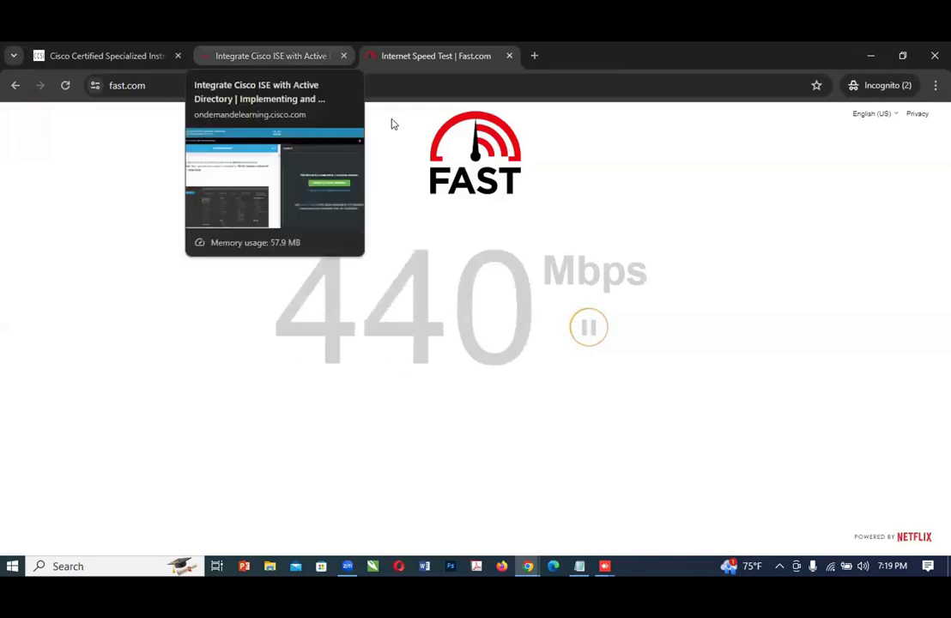
# Step: Return to the Integrate Cisco ISE with Active Directory lab page and widen its learning content pane
pyautogui.click(273, 55)
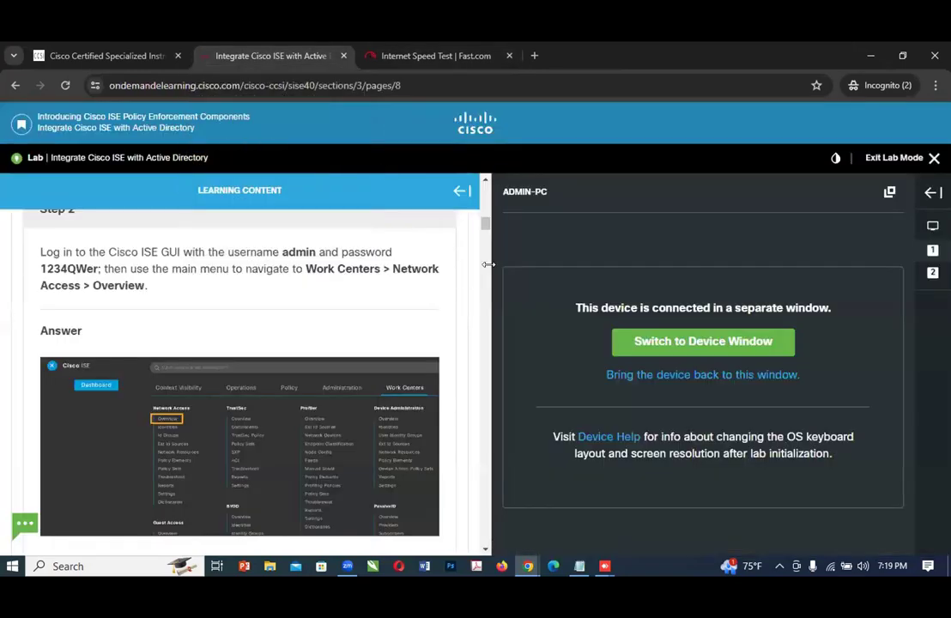
pyautogui.moveTo(489, 265); pyautogui.dragTo(695, 273)
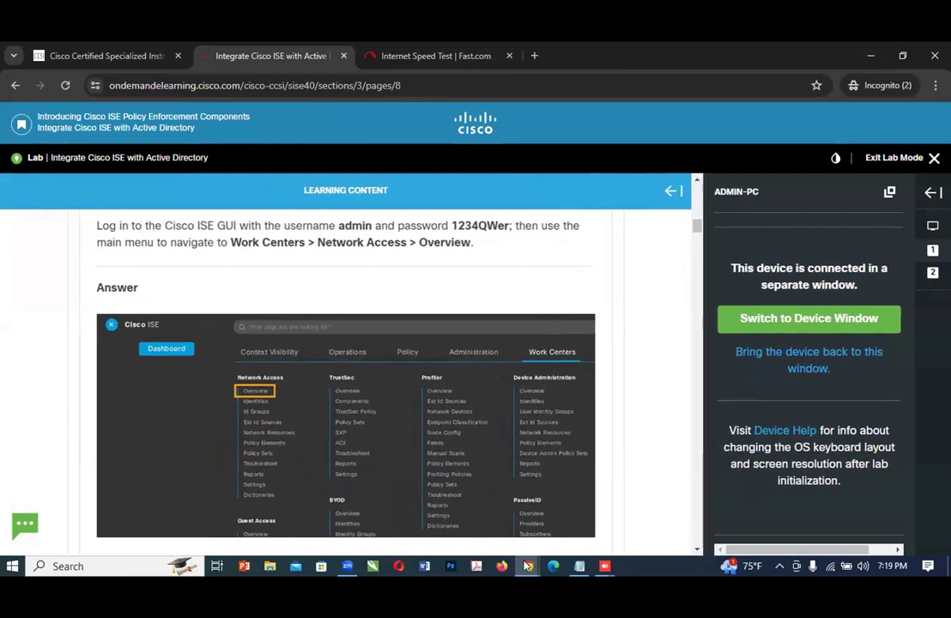
# Step: Switch to the ADMIN-PC window and enter Admin as the username on the Identity Services Engine login page
pyautogui.moveTo(527, 565)
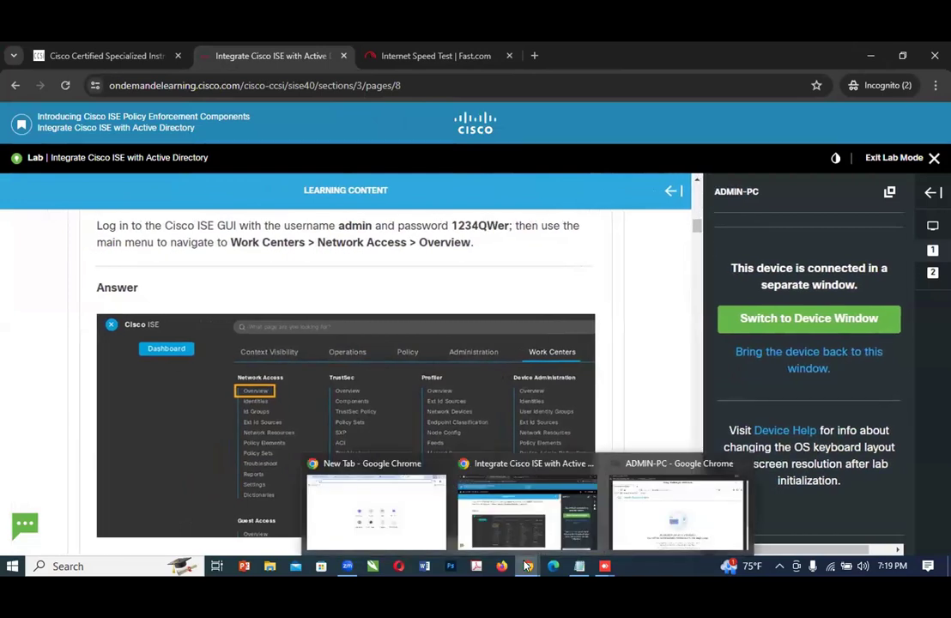
pyautogui.click(626, 512)
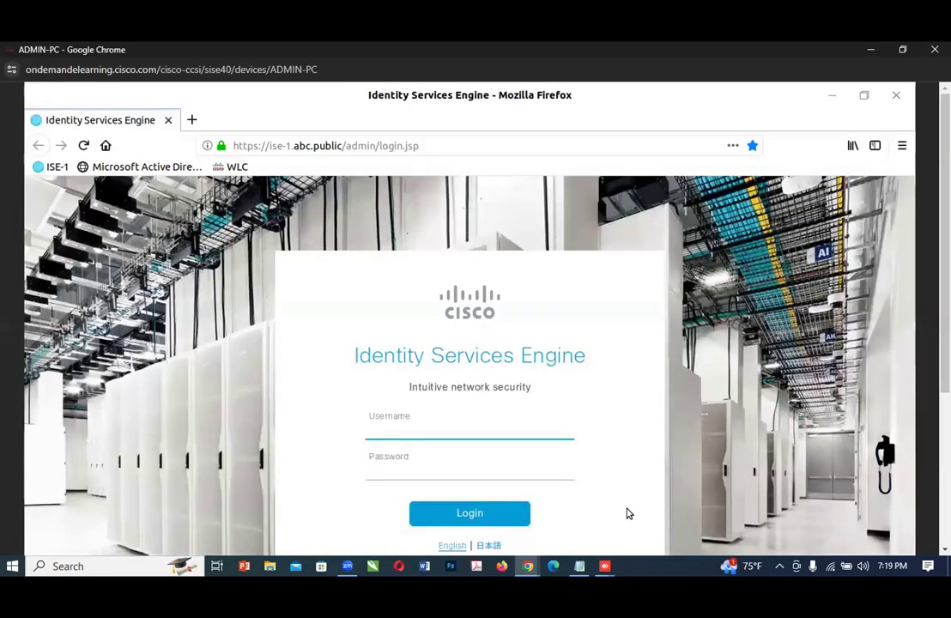
pyautogui.click(553, 429)
pyautogui.write('Admin')
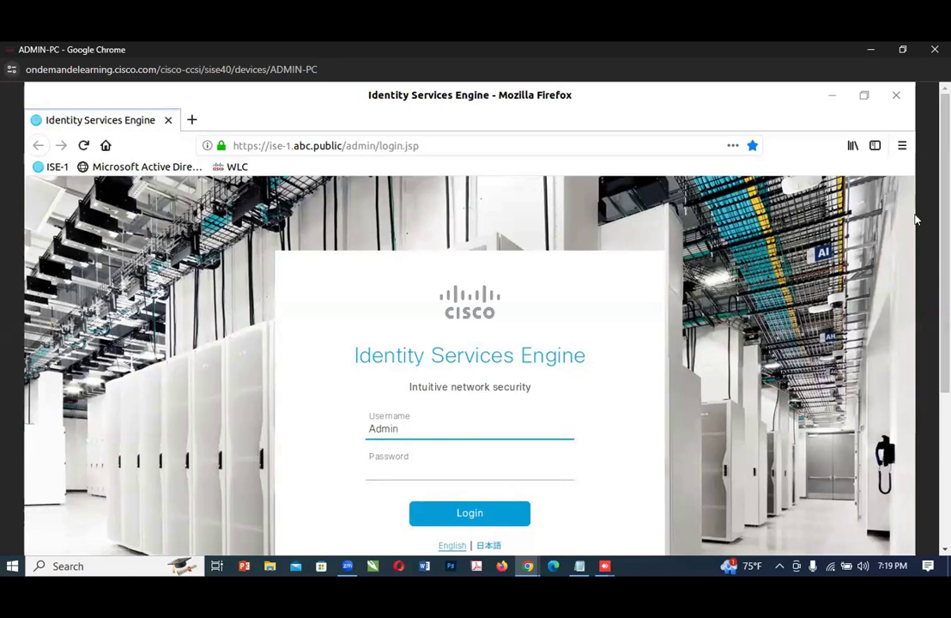
pyautogui.click(458, 472)
pyautogui.write('***')
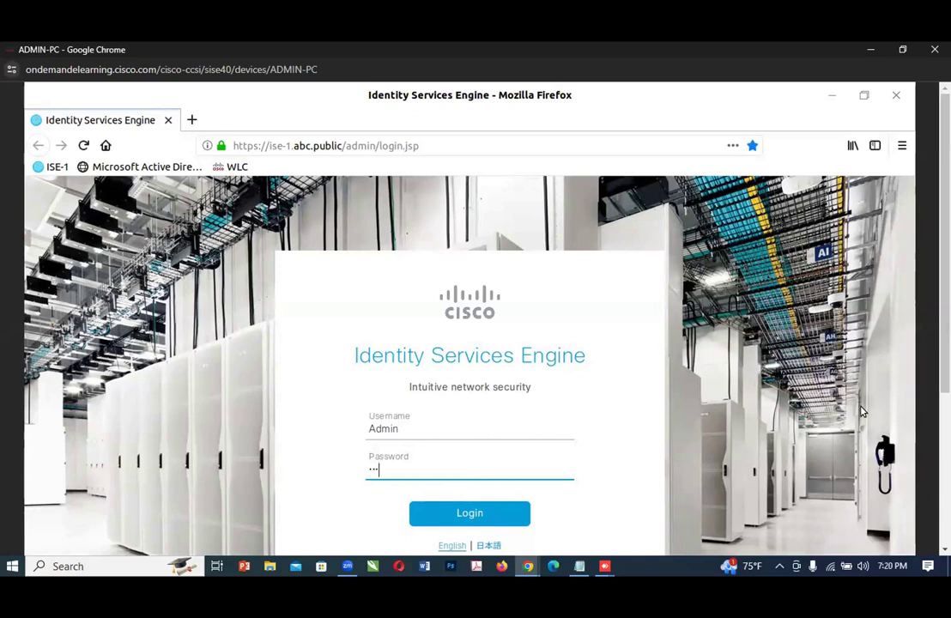
pyautogui.press('BackSpace')
pyautogui.press('BackSpace')
pyautogui.press('BackSpace')
# Step: Look through the lab guide's later steps, then reread the Step 2 instructions for logging in to Cisco ISE
pyautogui.moveTo(521, 566)
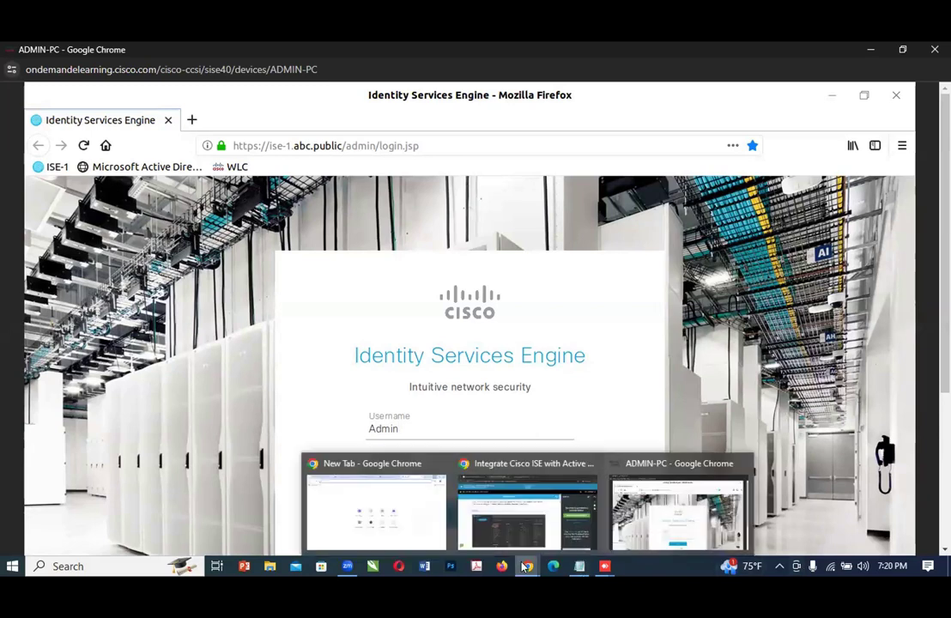
pyautogui.click(537, 520)
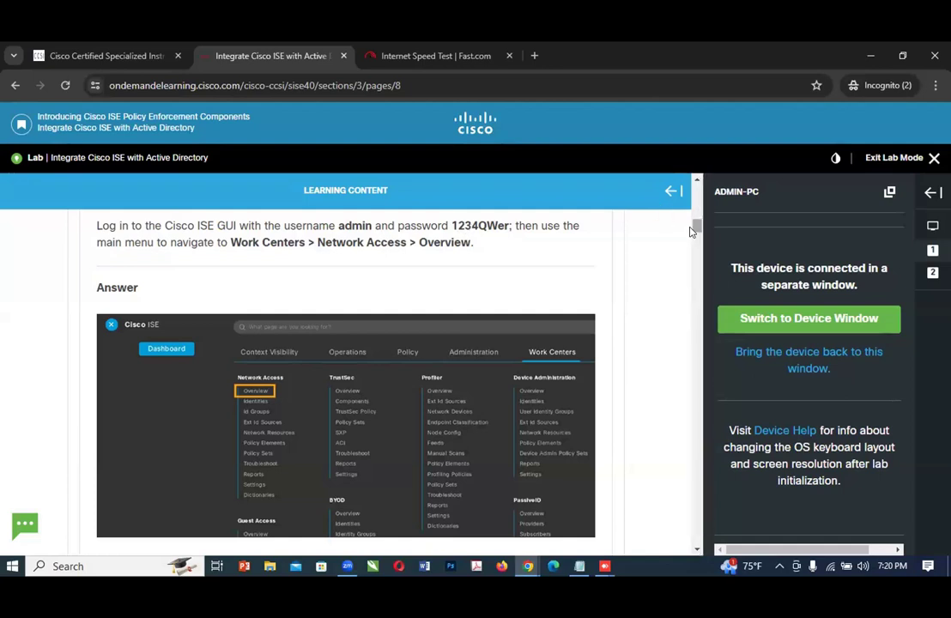
pyautogui.moveTo(694, 227); pyautogui.dragTo(601, 401)
pyautogui.scroll(-2, 592, 420)
pyautogui.scroll(-1, 559, 467)
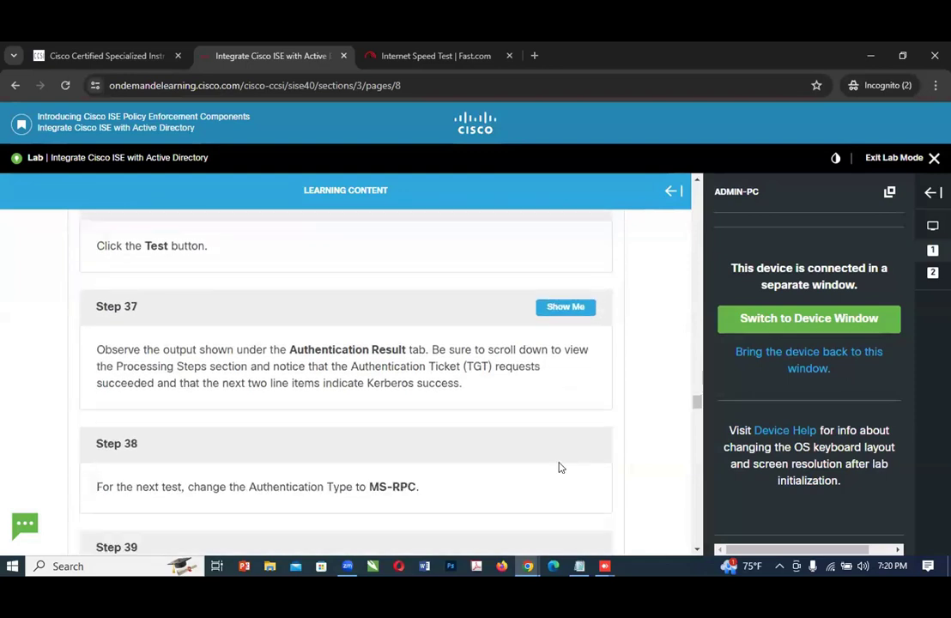
pyautogui.scroll(-1, 558, 467)
pyautogui.scroll(3, 553, 459)
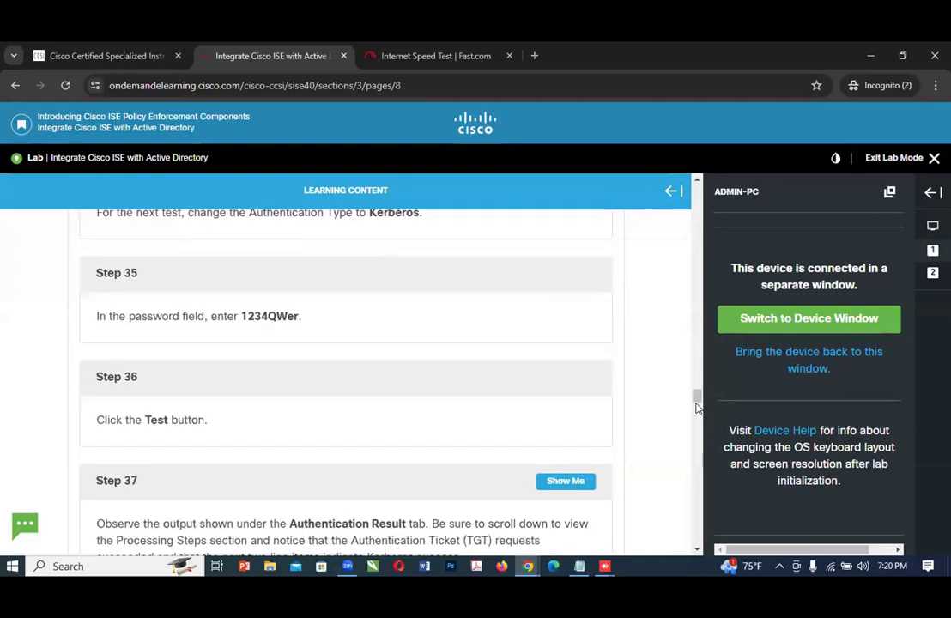
pyautogui.moveTo(694, 396); pyautogui.dragTo(694, 253)
pyautogui.scroll(-2, 665, 310)
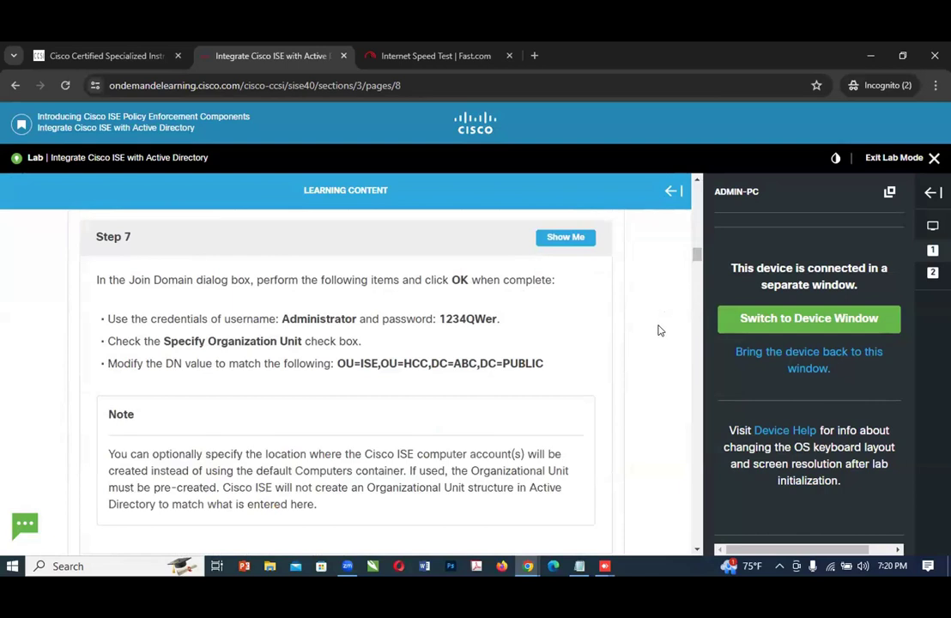
pyautogui.scroll(3, 658, 331)
pyautogui.scroll(8, 658, 328)
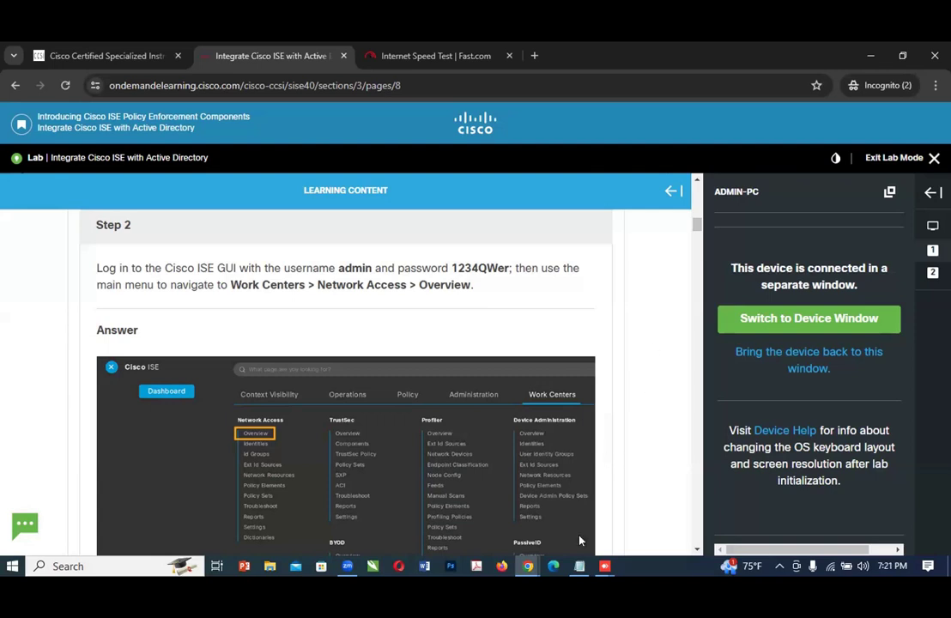
# Step: Enter the account password on the ADMIN-PC Cisco ISE login page, log in, and save the login in Firefox
pyautogui.moveTo(529, 567)
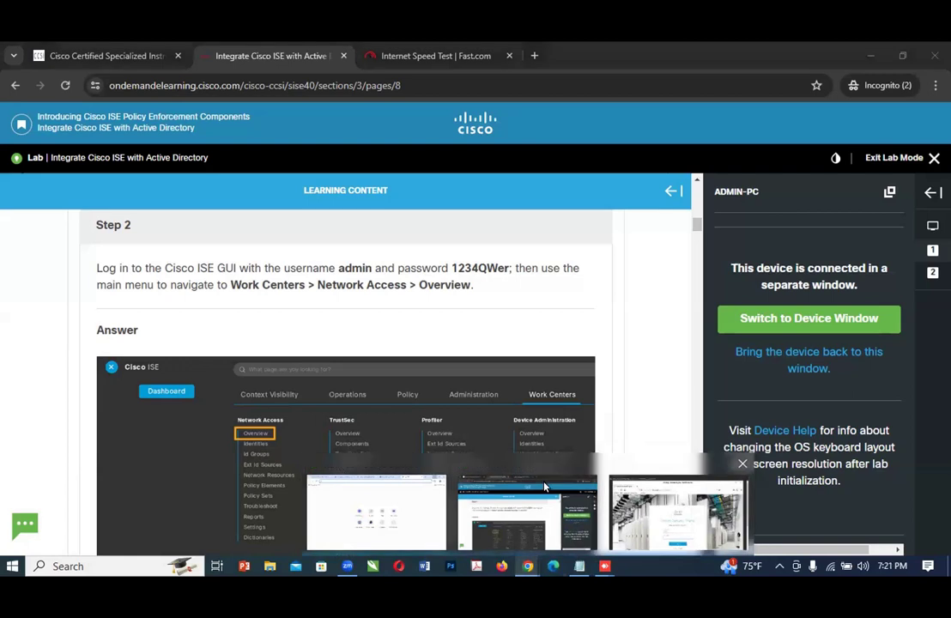
pyautogui.click(674, 508)
pyautogui.click(497, 465)
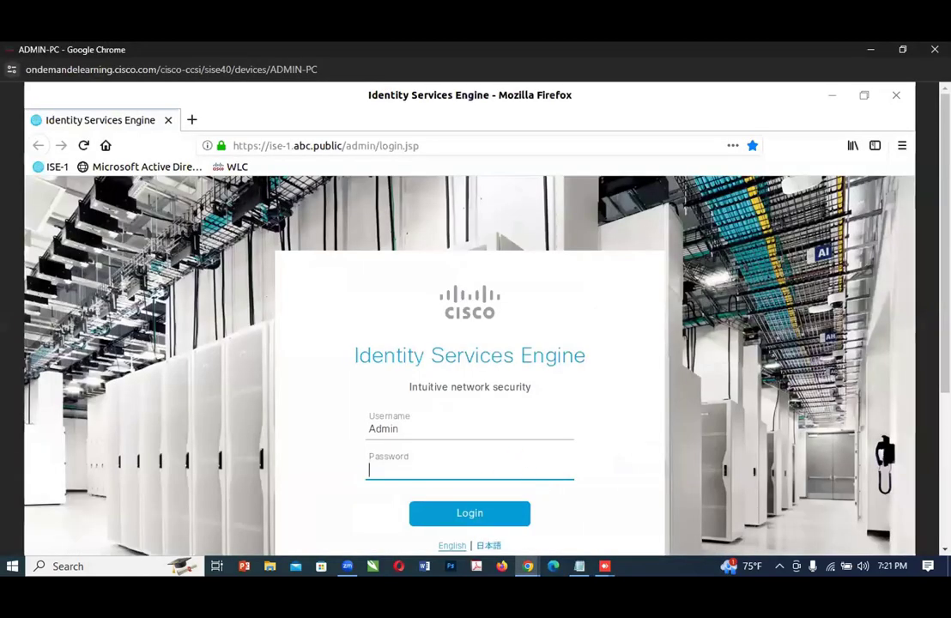
pyautogui.write('ISEi')
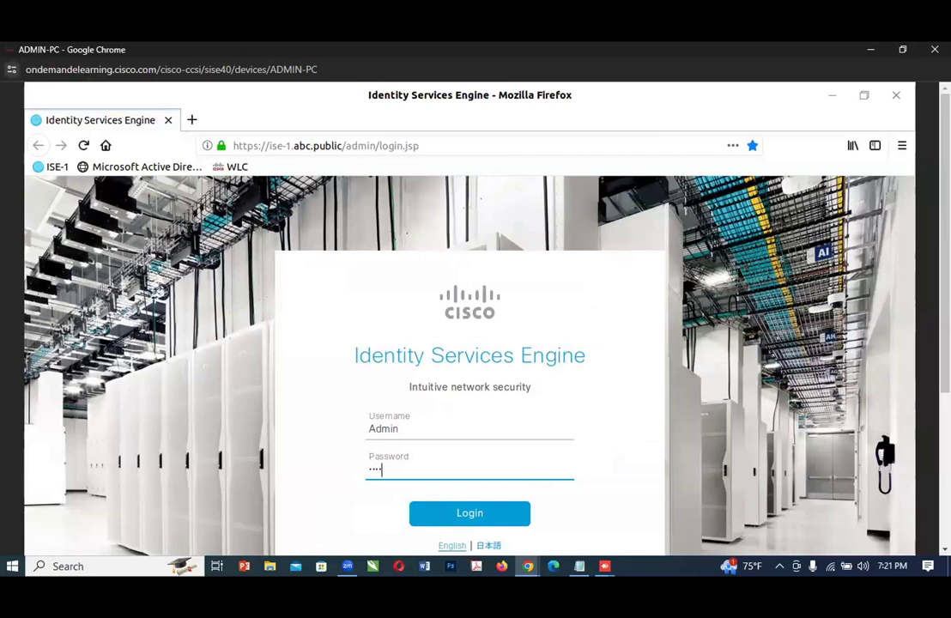
pyautogui.write('••••')
pyautogui.click(463, 519)
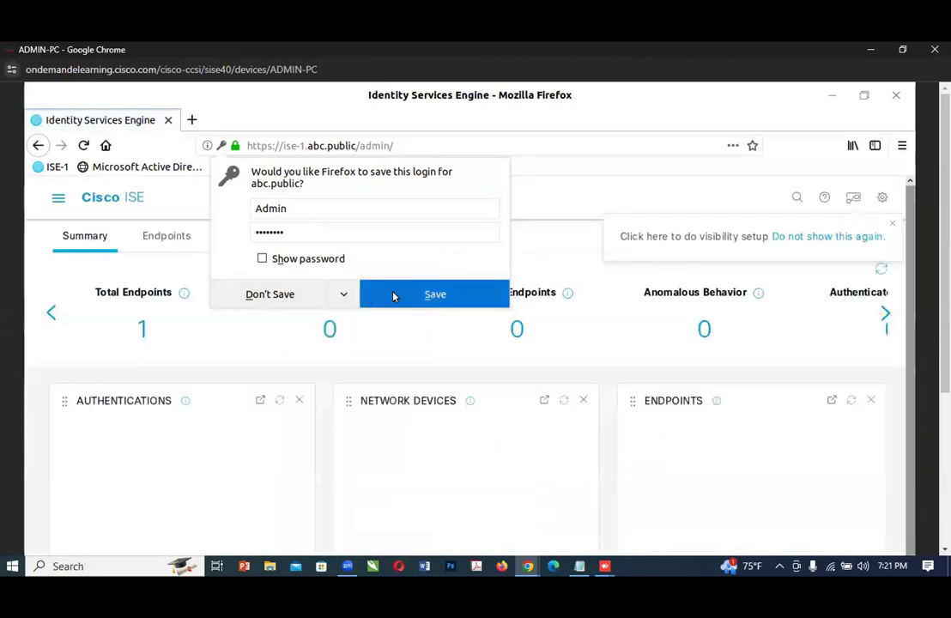
pyautogui.click(471, 297)
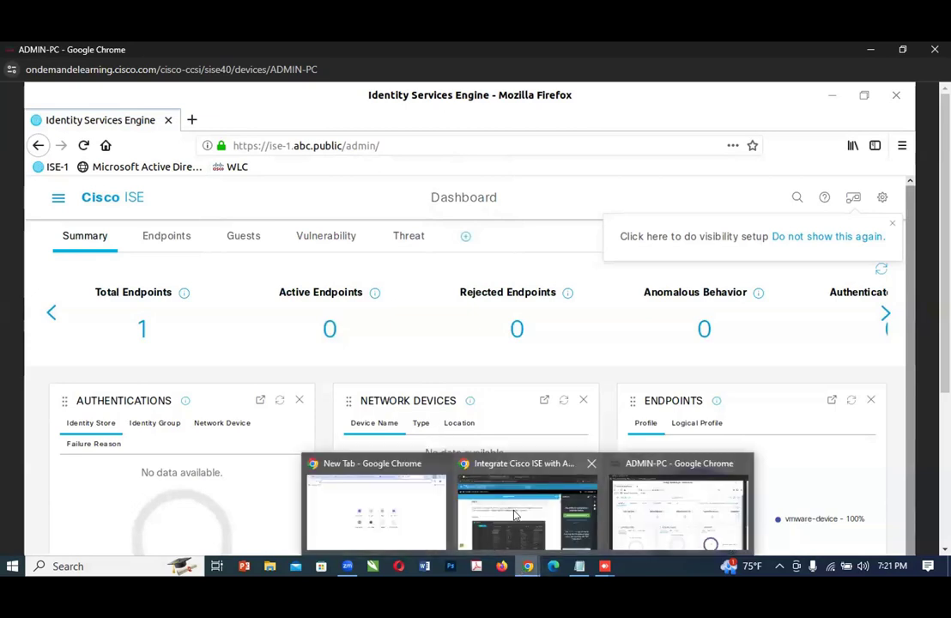
# Step: Recheck Step 2 in the lab guide and open the Network Access Overview page under Work Centers in Cisco ISE
pyautogui.click(457, 515)
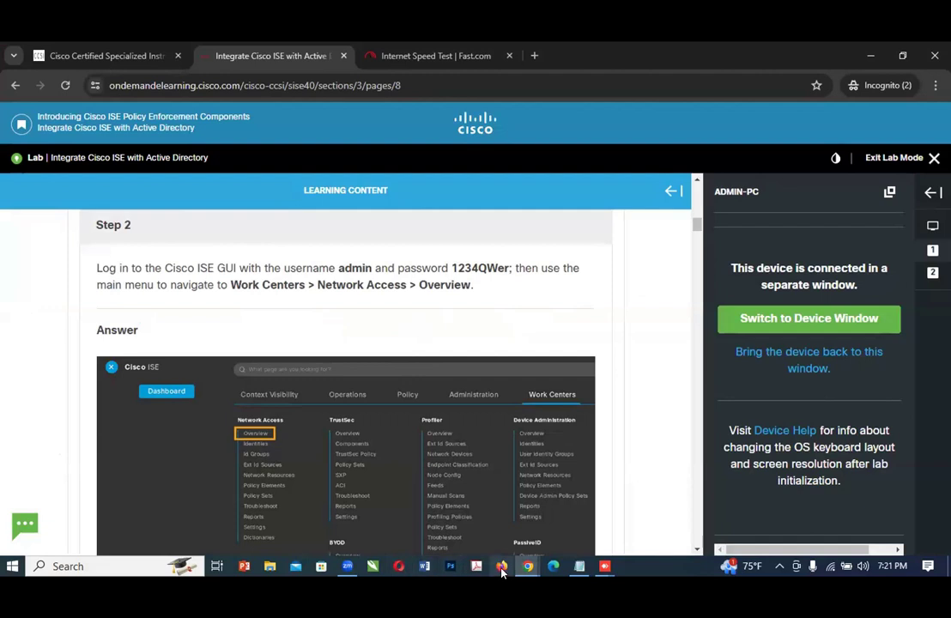
pyautogui.moveTo(526, 566)
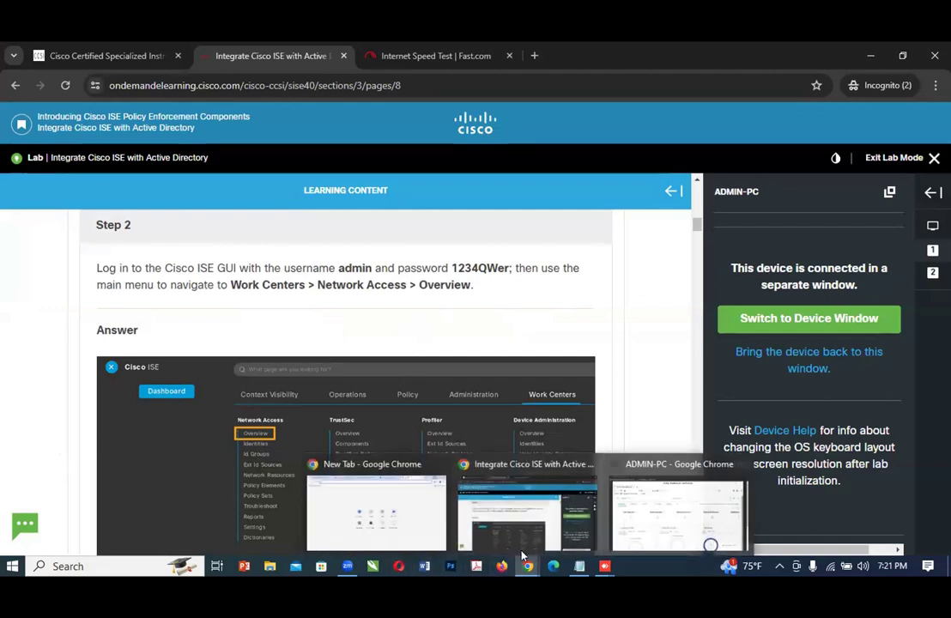
pyautogui.click(661, 527)
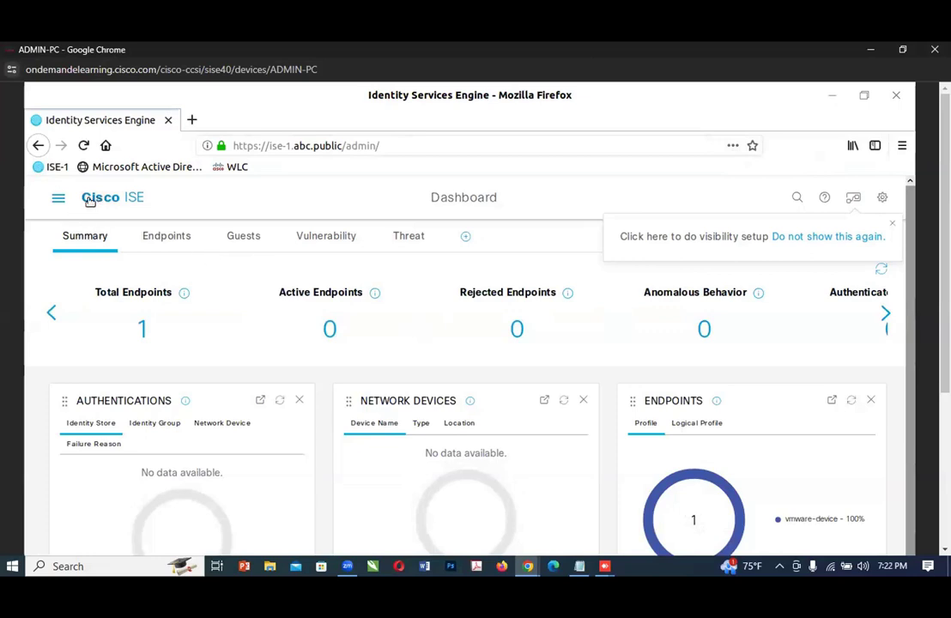
pyautogui.click(59, 199)
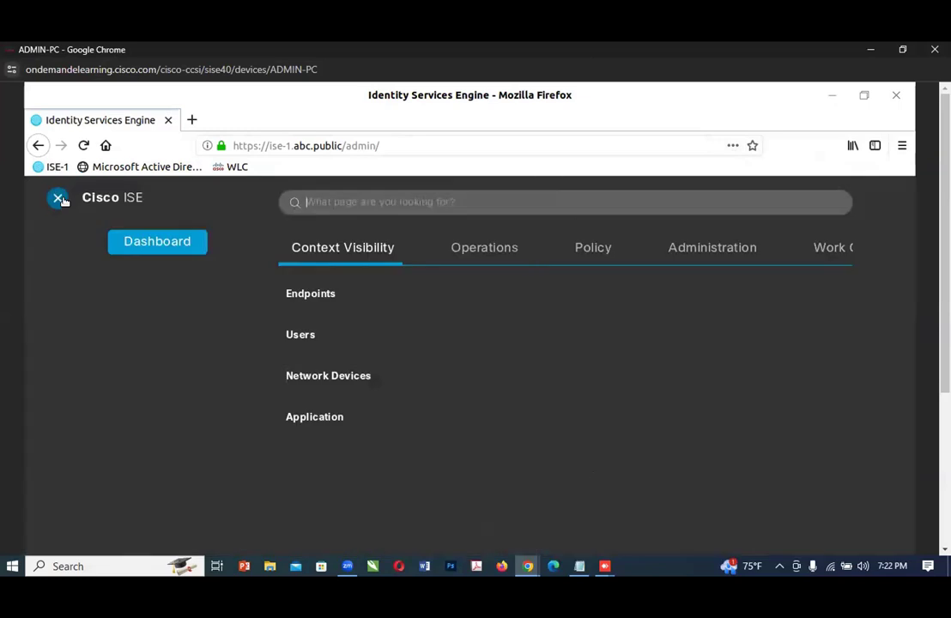
pyautogui.click(826, 249)
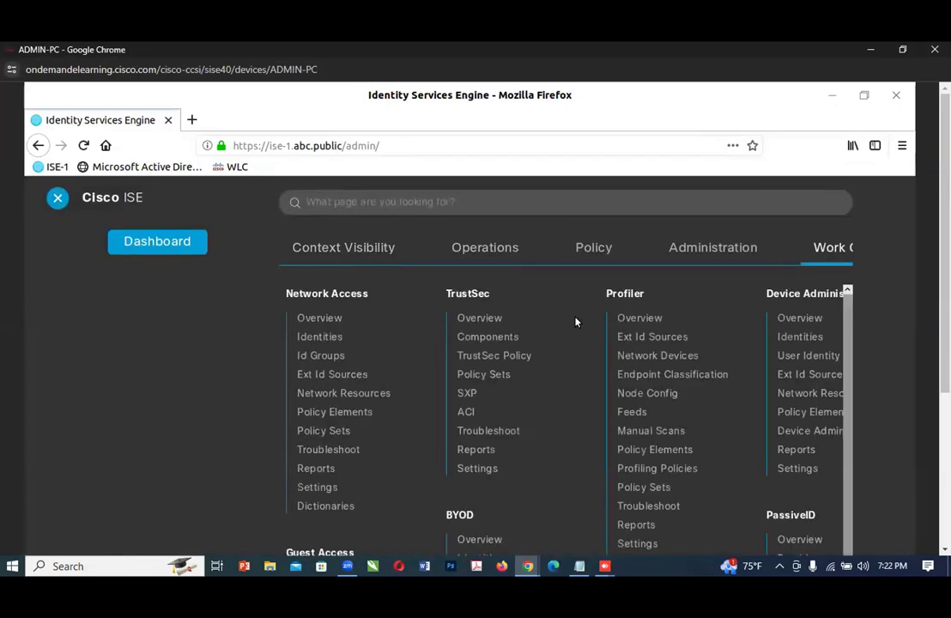
pyautogui.click(312, 319)
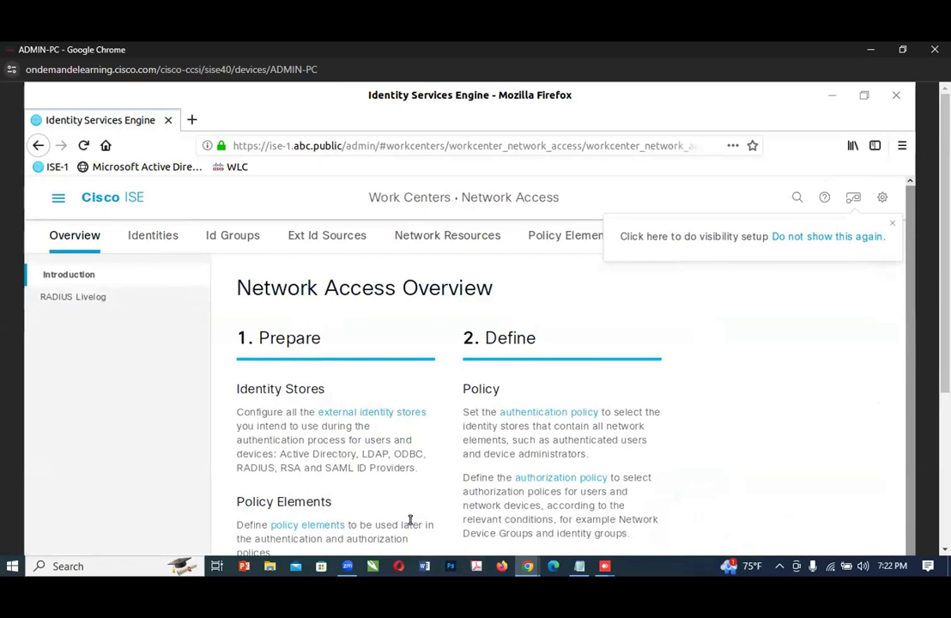
# Step: Read Steps 3 and 4 of the lab guide about external identity stores and adding Active Directory
pyautogui.moveTo(519, 559)
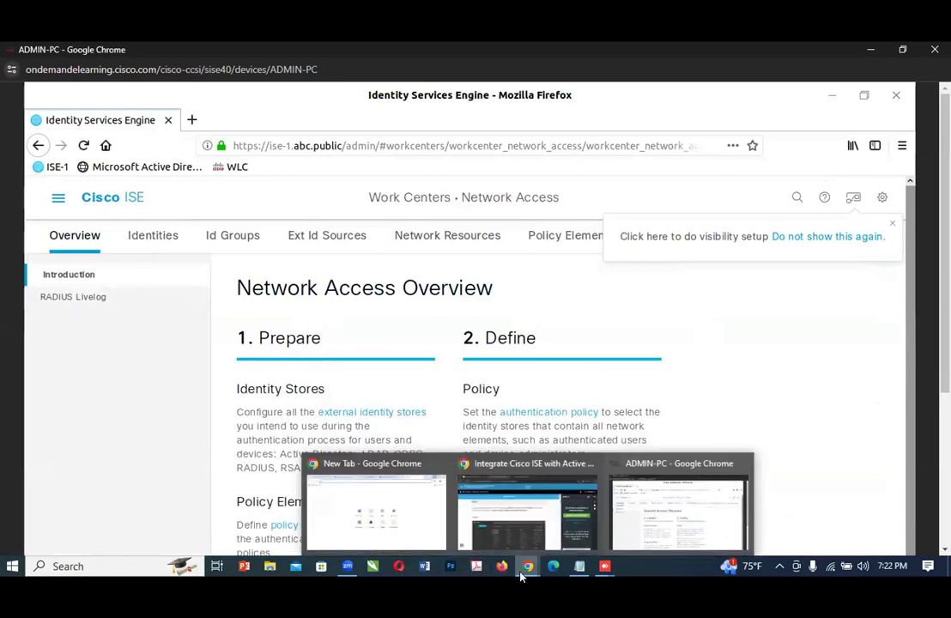
pyautogui.click(519, 515)
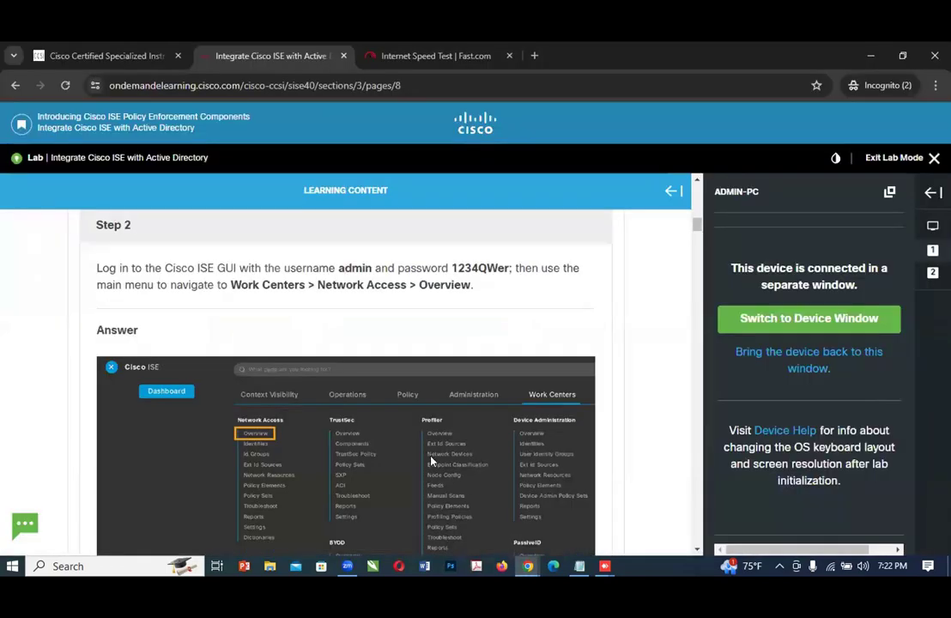
pyautogui.scroll(-5, 433, 456)
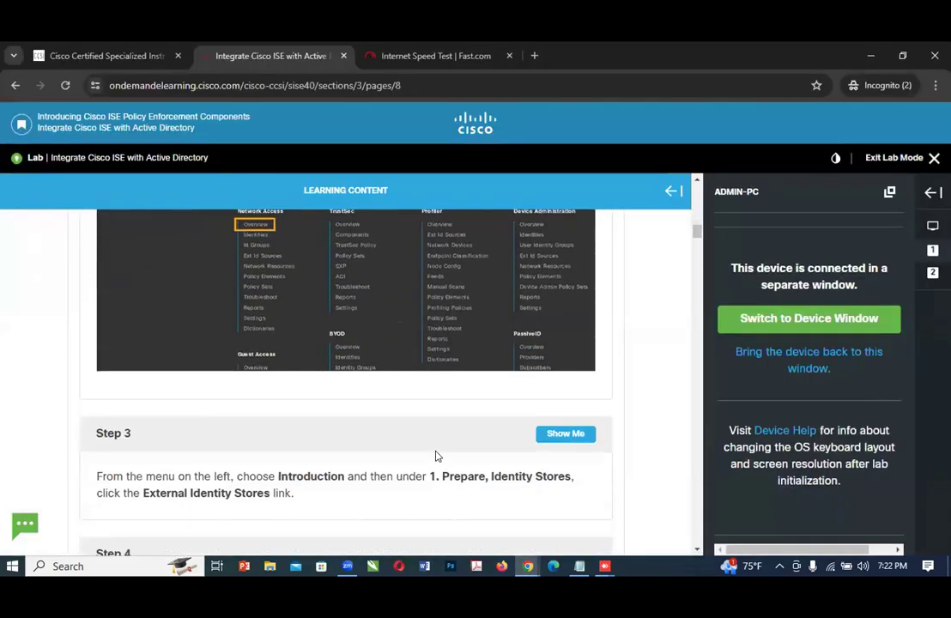
pyautogui.scroll(-1, 431, 459)
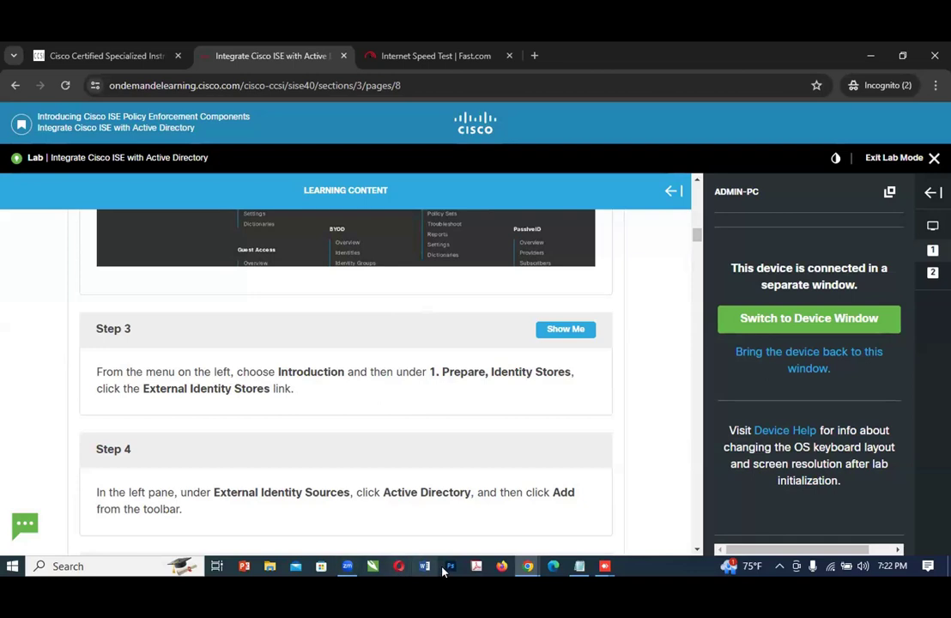
# Step: Switch to the ADMIN-PC window and open the external identity stores page from the Network Access Overview in Cisco ISE
pyautogui.moveTo(526, 566)
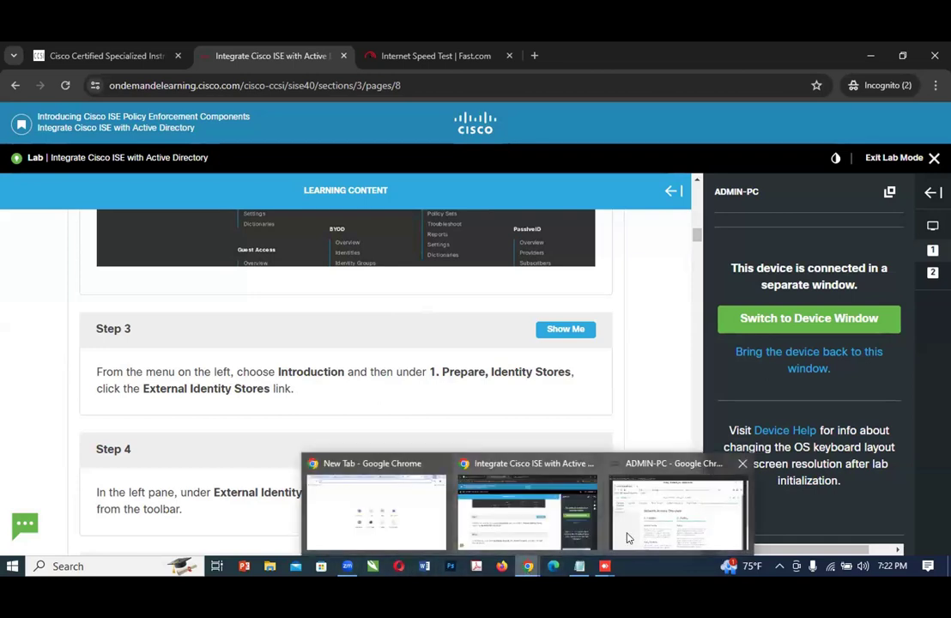
pyautogui.click(627, 536)
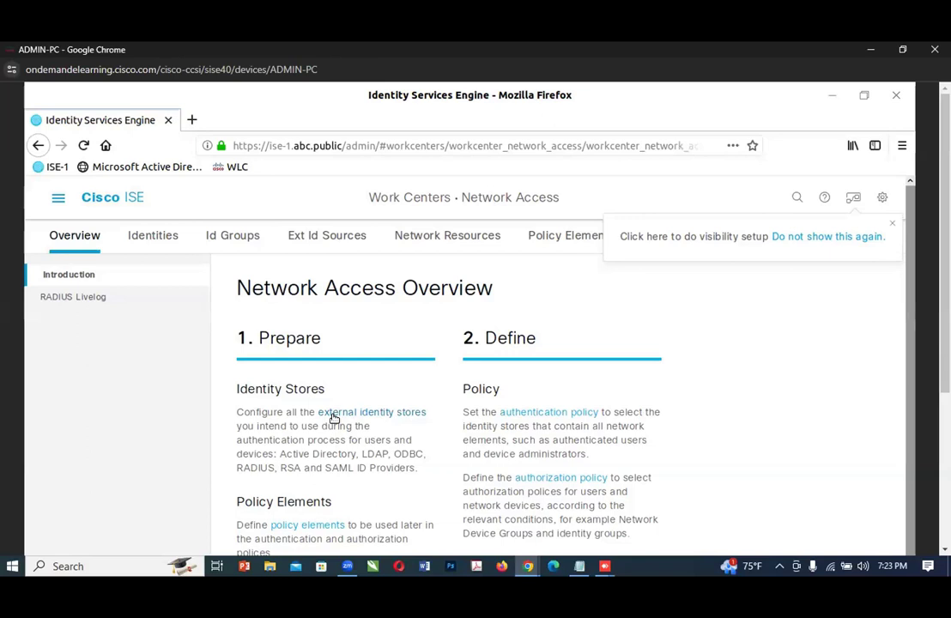
pyautogui.click(334, 413)
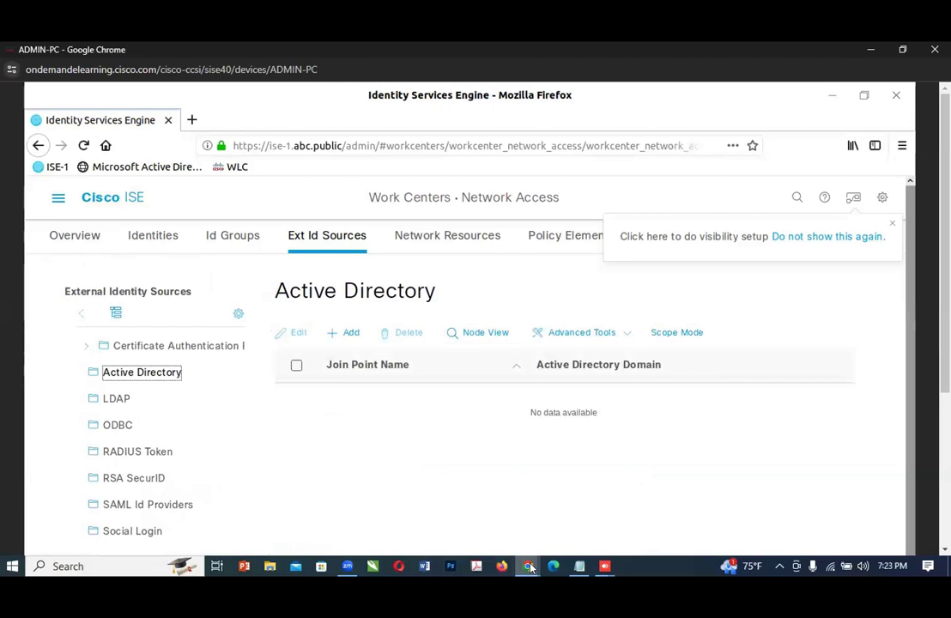
# Step: Read Step 4 of the lab guide and compare it with the External Identity Sources list and Active Directory page on ADMIN-PC
pyautogui.moveTo(528, 565)
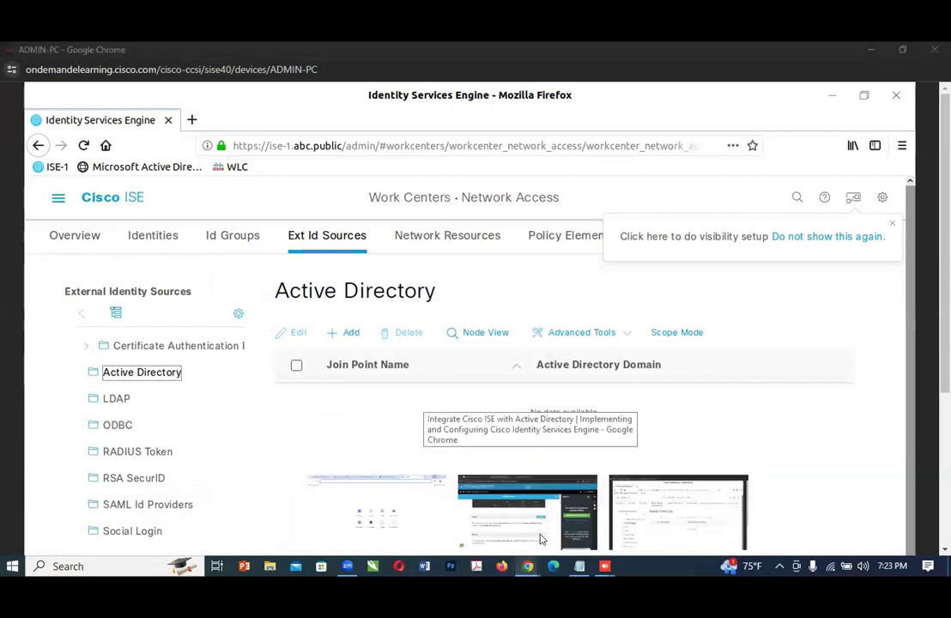
pyautogui.click(541, 538)
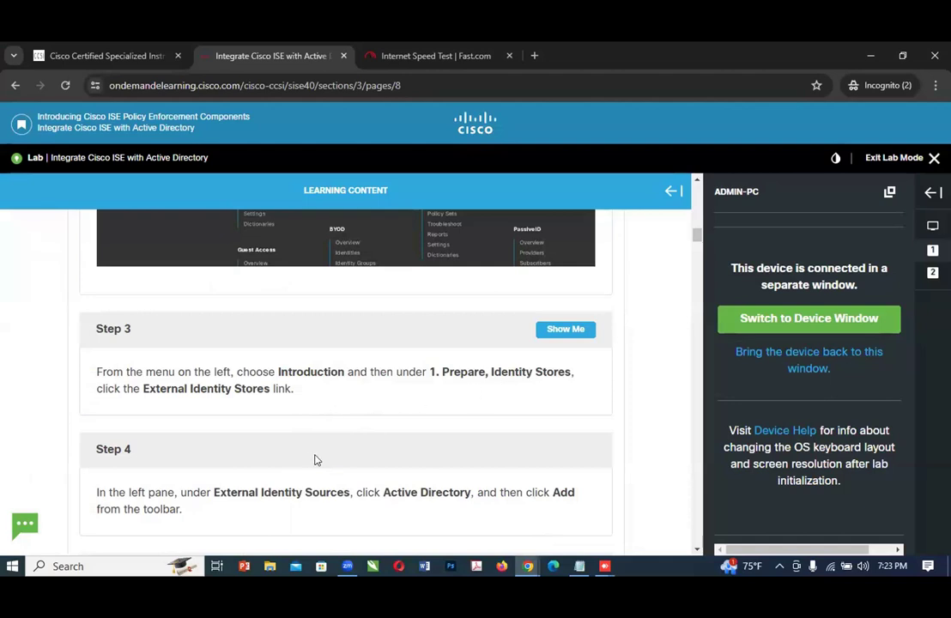
pyautogui.scroll(-1, 314, 456)
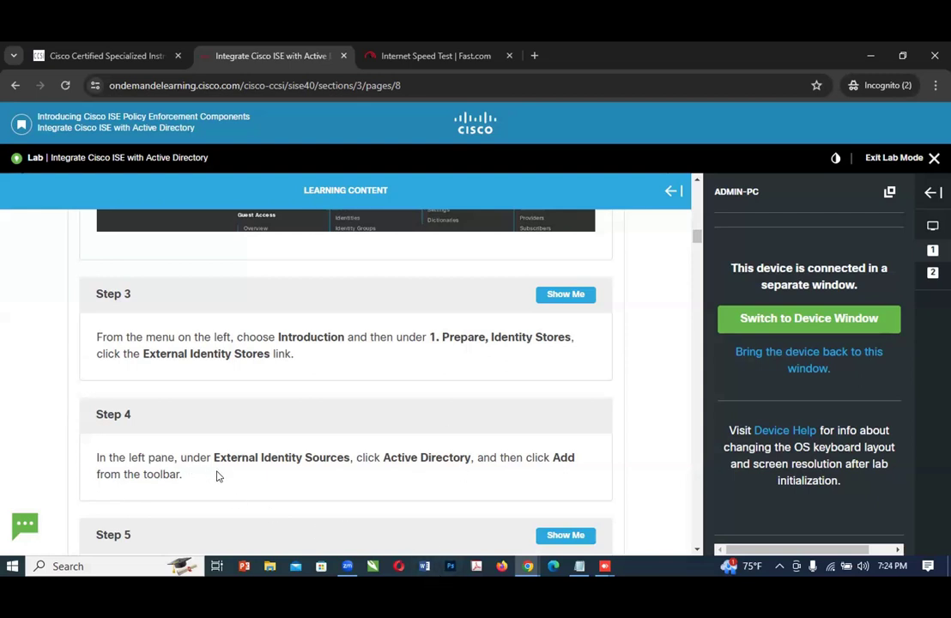
pyautogui.click(528, 565)
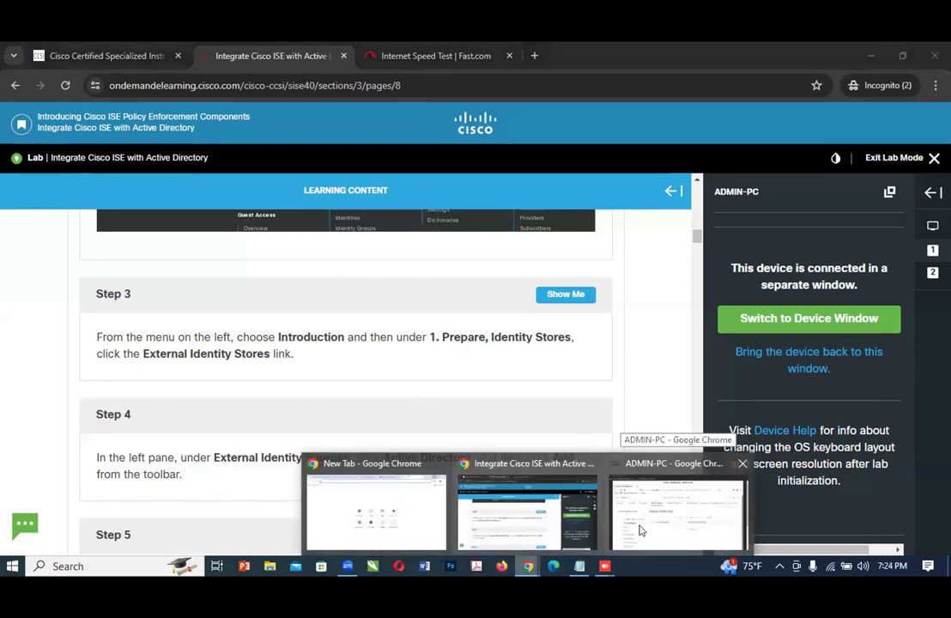
pyautogui.click(639, 530)
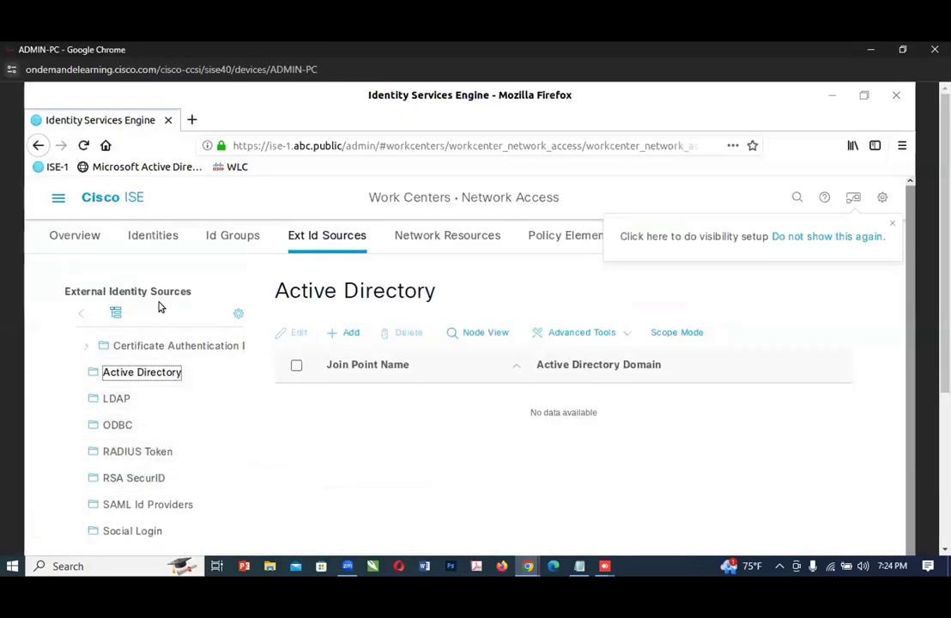
pyautogui.scroll(-1, 184, 473)
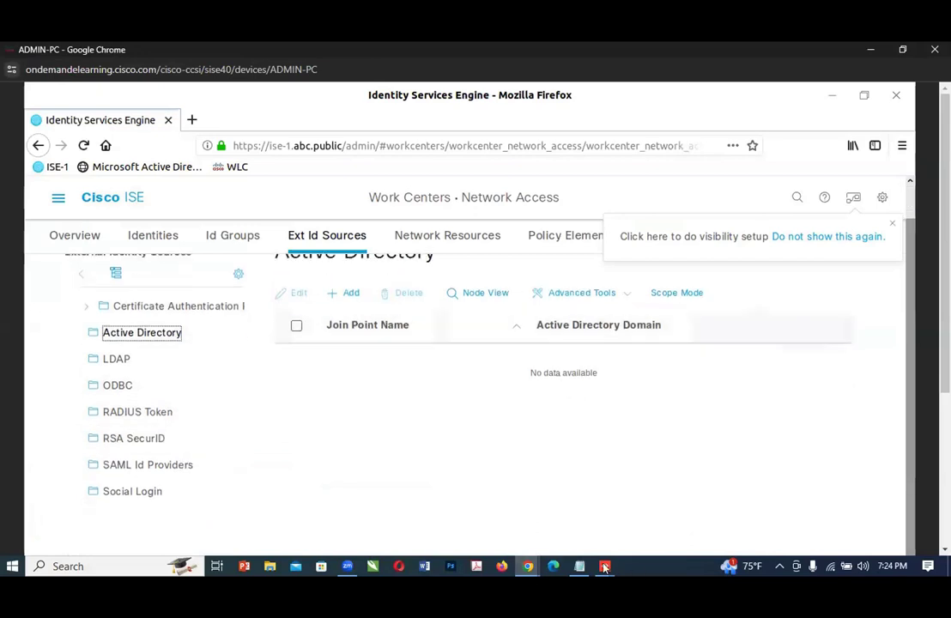
pyautogui.moveTo(528, 569)
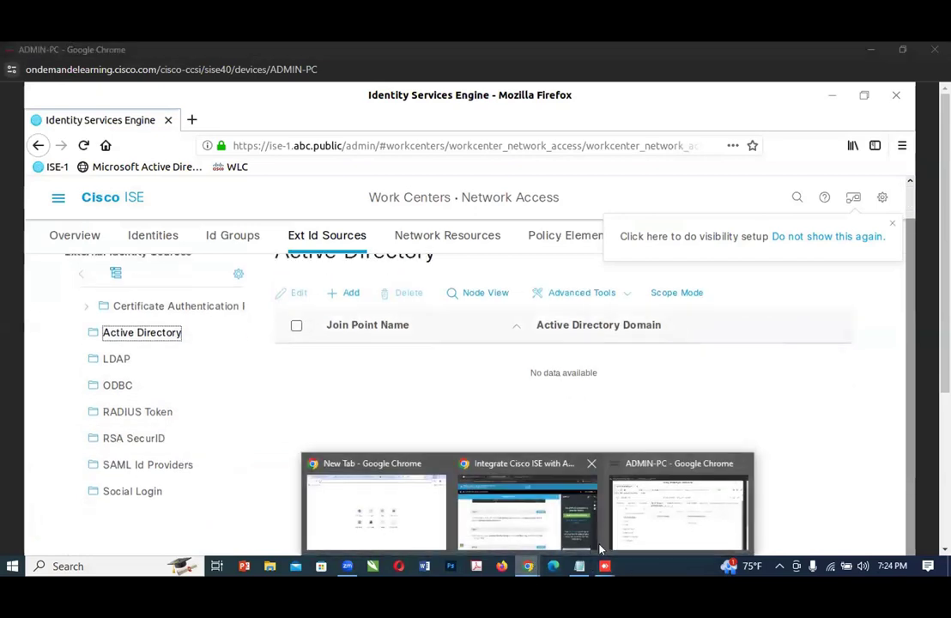
pyautogui.click(515, 525)
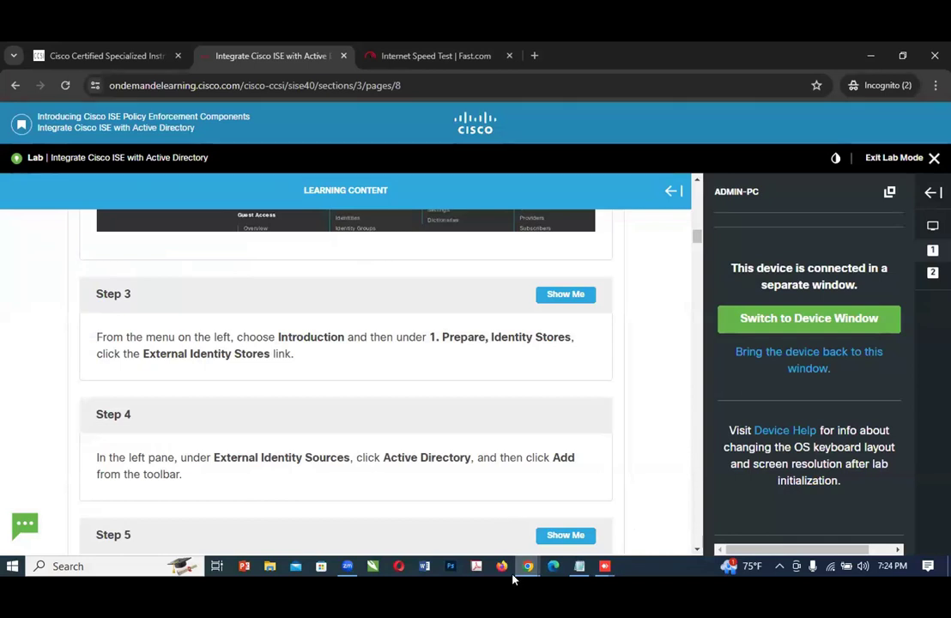
pyautogui.moveTo(529, 566)
pyautogui.click(656, 515)
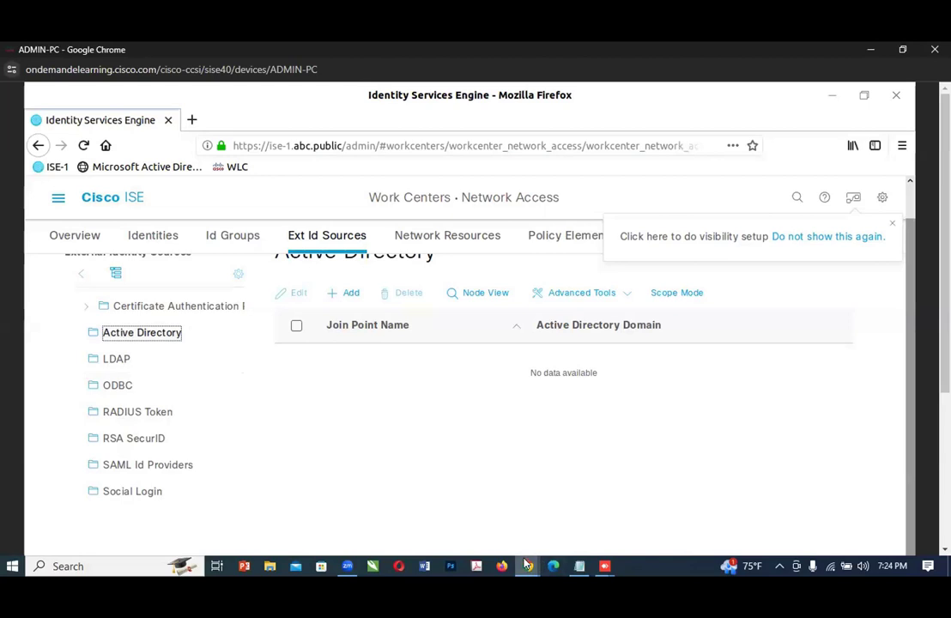
# Step: Return to the lab guide, reveal the answer for Step 5, and read its instructions for the Active Directory fields
pyautogui.click(485, 485)
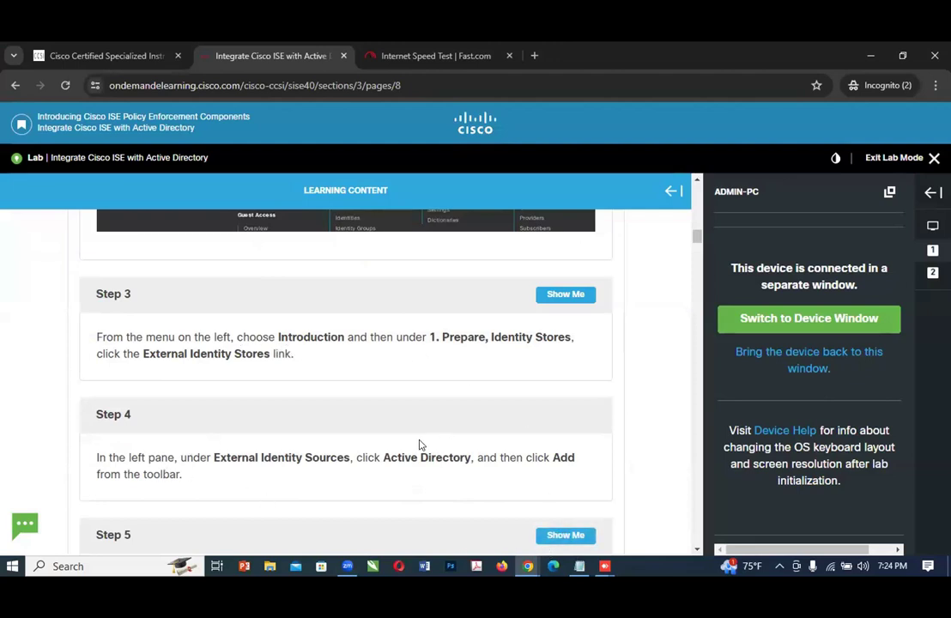
pyautogui.click(556, 537)
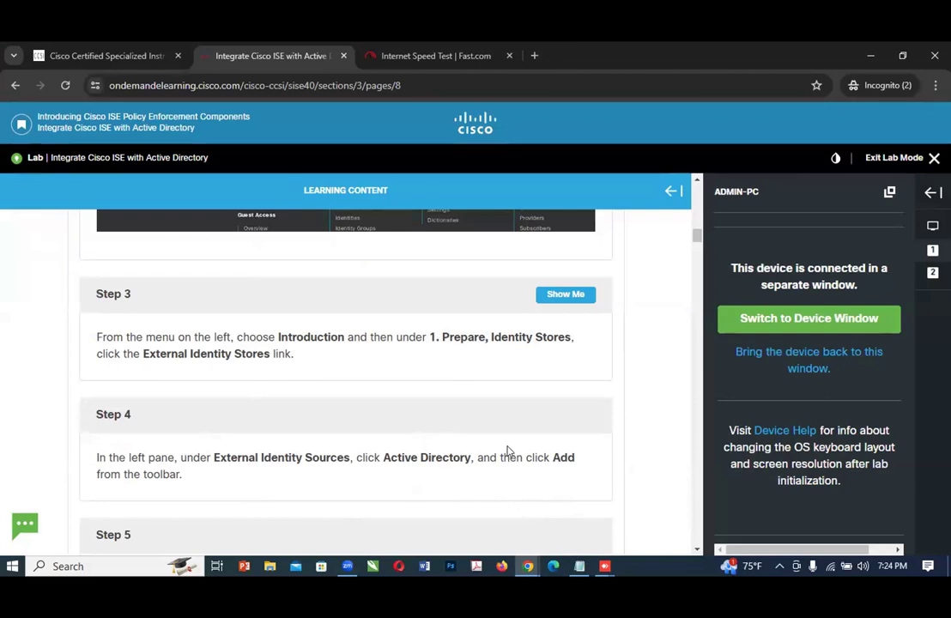
pyautogui.scroll(-1, 506, 451)
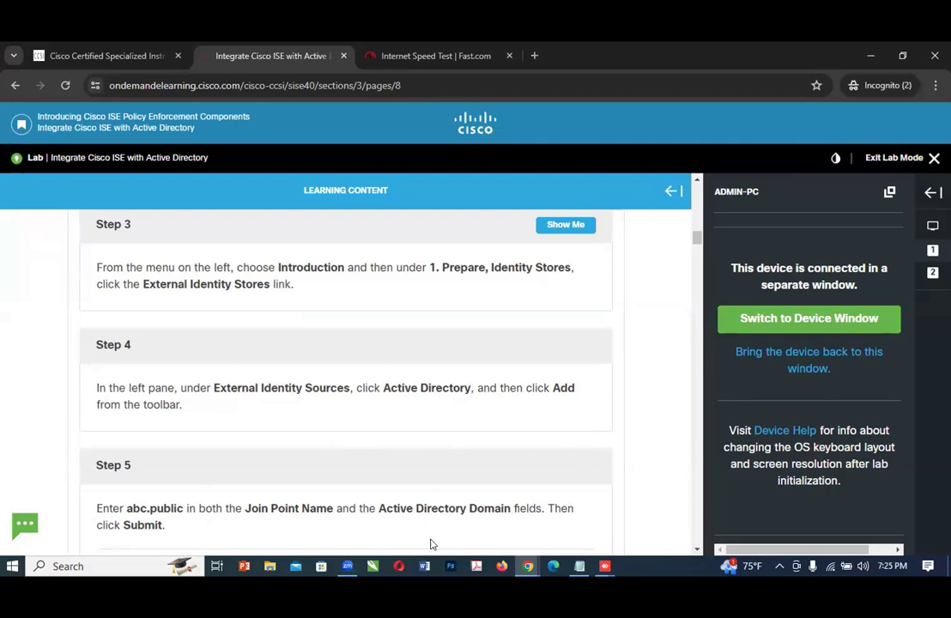
# Step: Switch to ADMIN-PC and start adding a new Active Directory join point in Cisco ISE
pyautogui.click(525, 566)
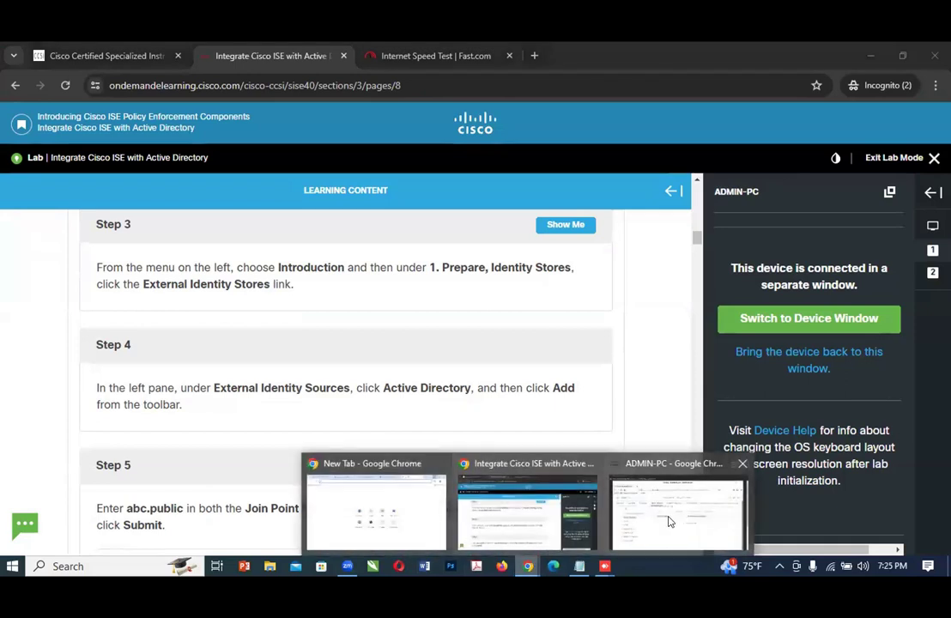
pyautogui.click(666, 521)
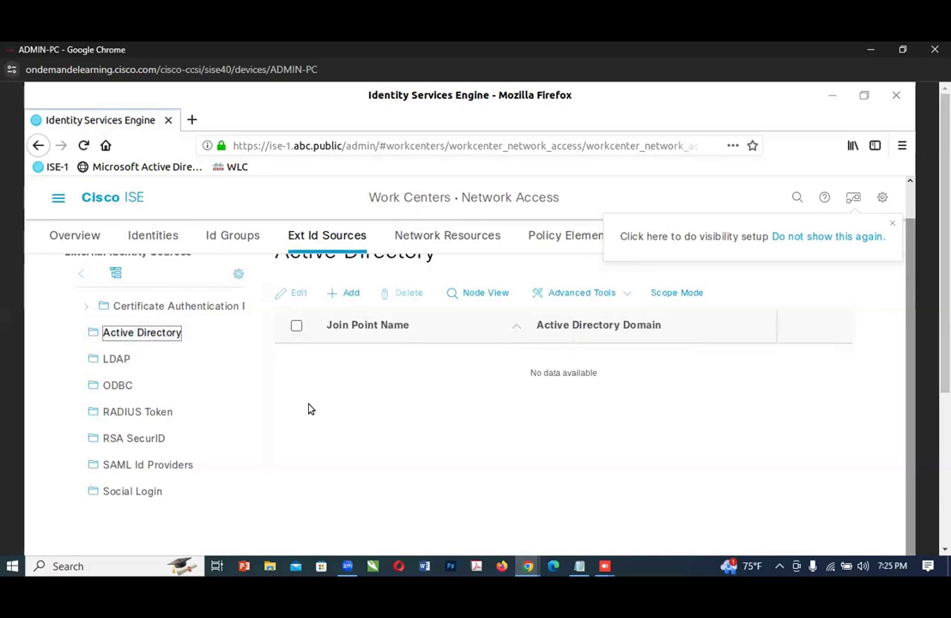
pyautogui.click(349, 292)
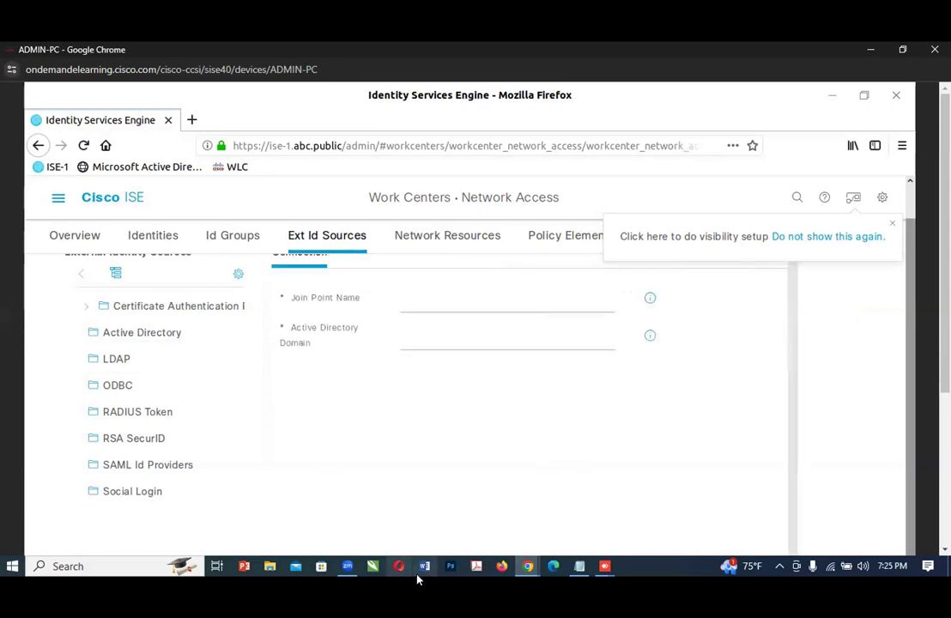
# Step: Check Step 5 in the lab guide, then enter abc.public as both the Join Point Name and the Active Directory Domain in ISE
pyautogui.click(527, 567)
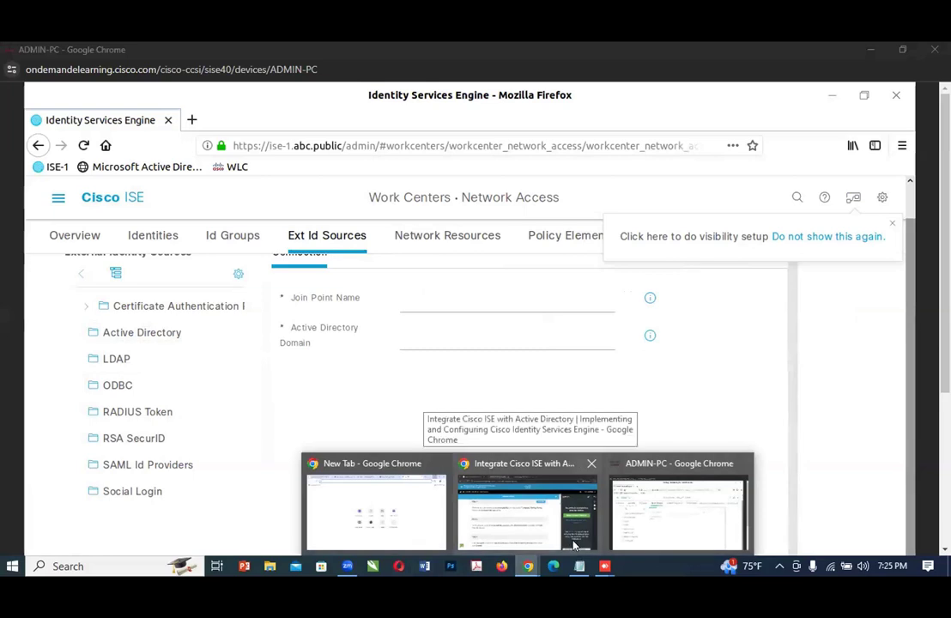
pyautogui.click(529, 513)
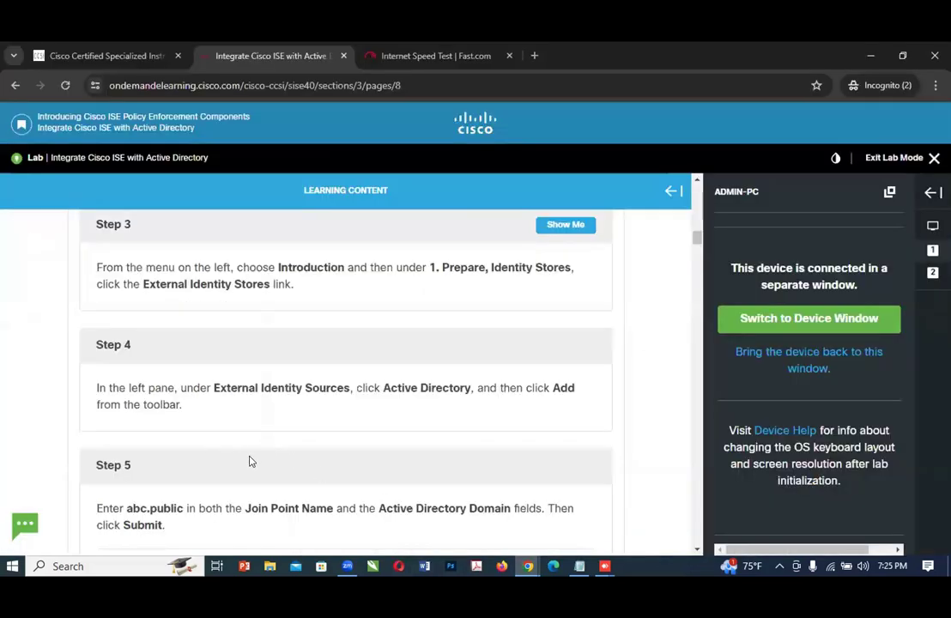
pyautogui.scroll(-1, 284, 473)
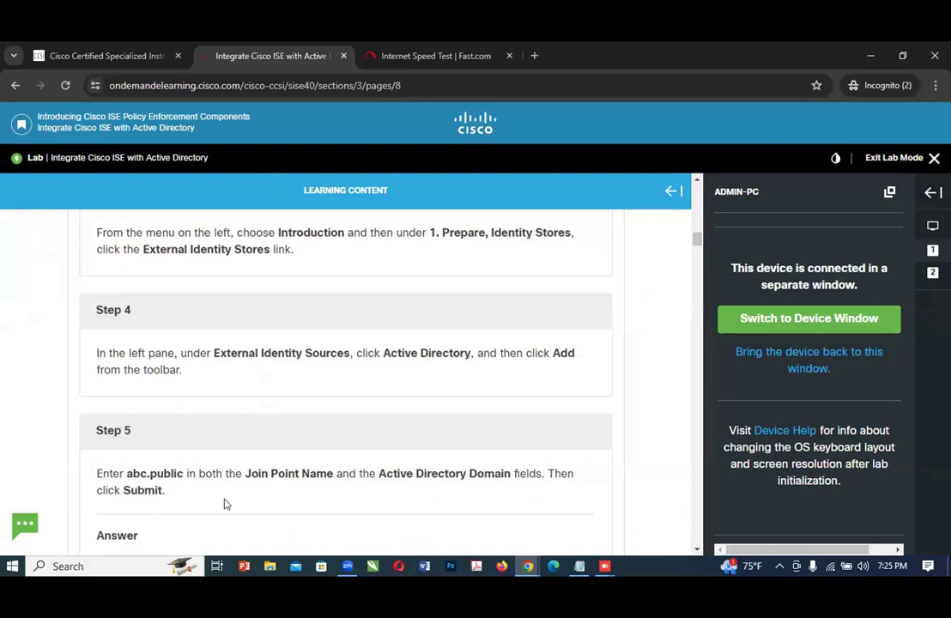
pyautogui.moveTo(520, 566)
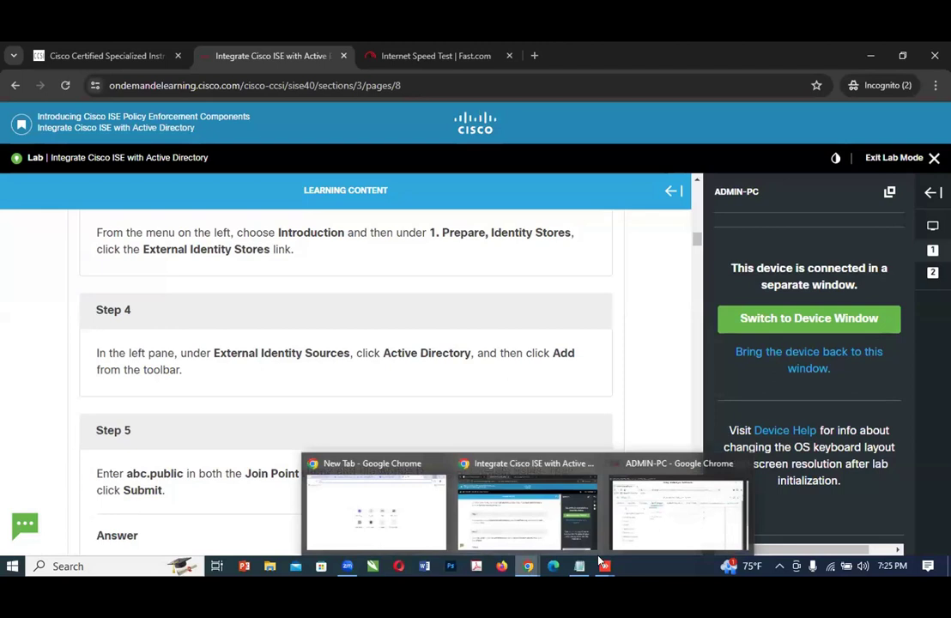
pyautogui.click(650, 542)
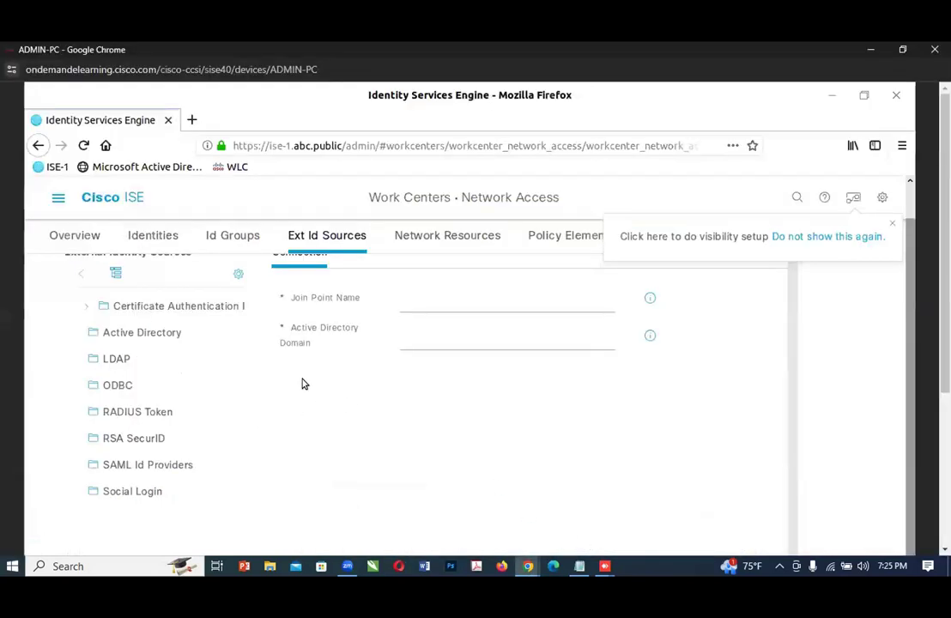
pyautogui.click(413, 304)
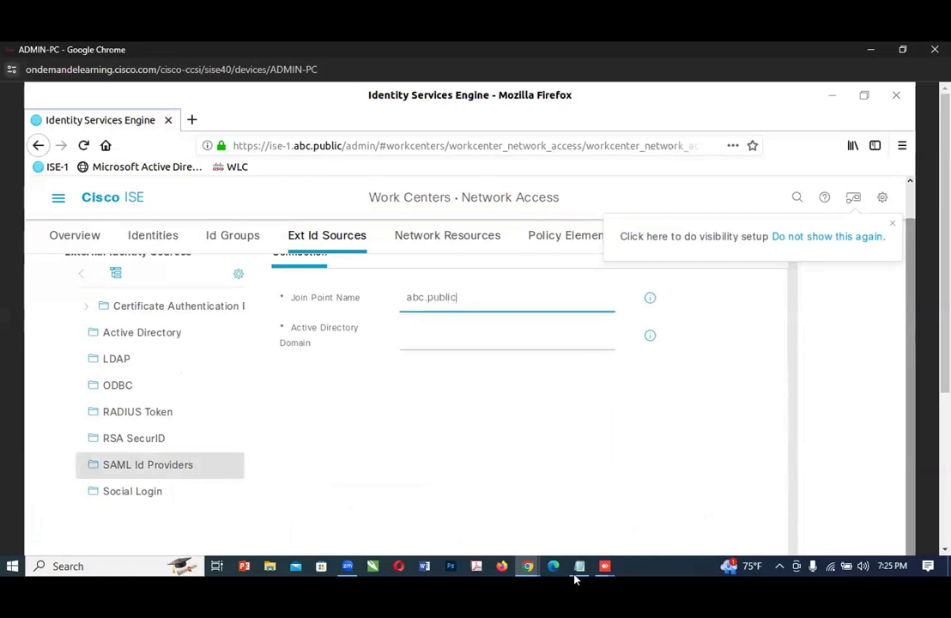
pyautogui.click(431, 336)
pyautogui.write('abc.public')
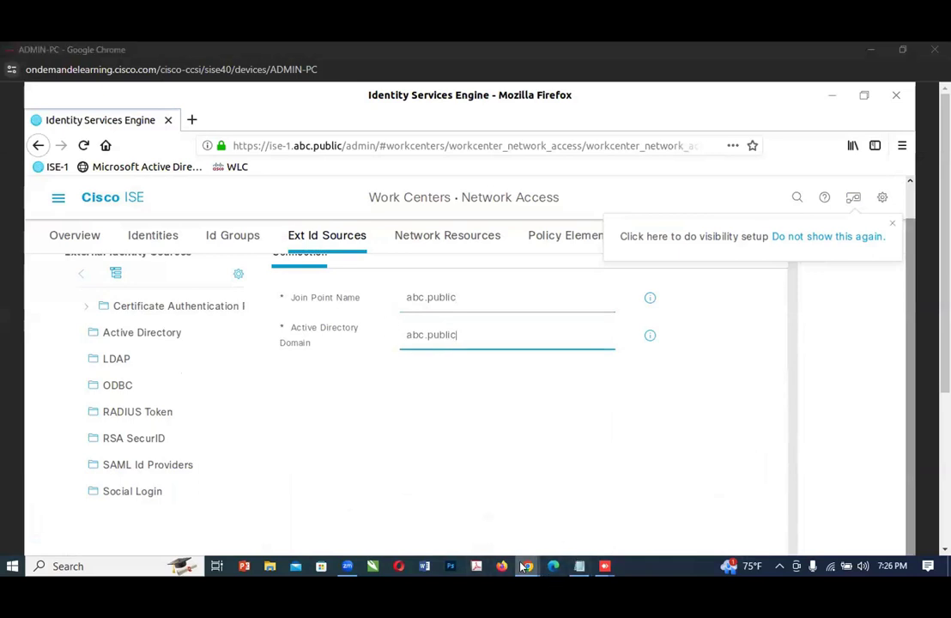
# Step: Recheck Step 5 in the lab guide and submit the abc.public Active Directory join point in Cisco ISE
pyautogui.moveTo(527, 565)
pyautogui.click(550, 520)
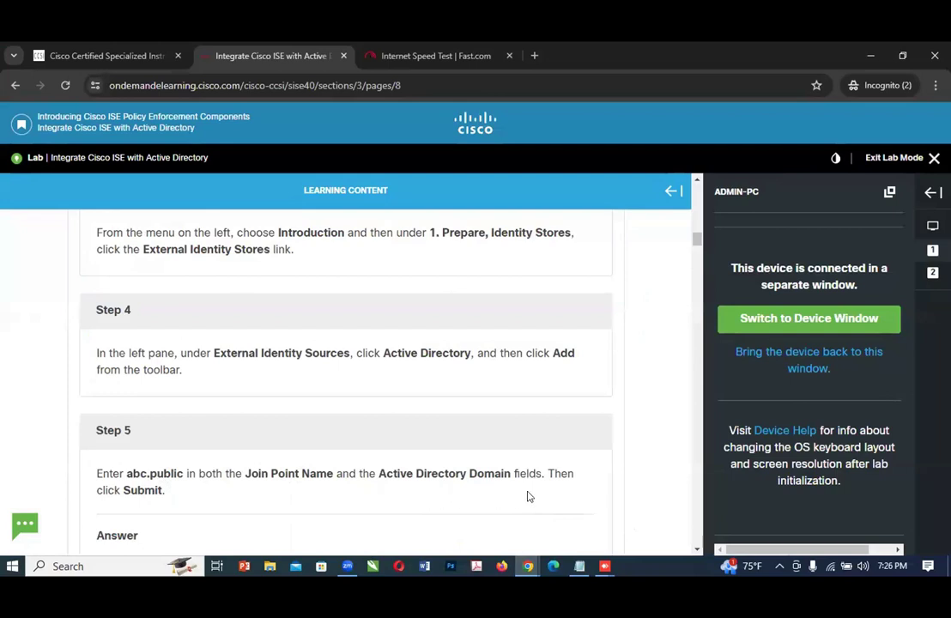
pyautogui.moveTo(532, 566)
pyautogui.click(635, 536)
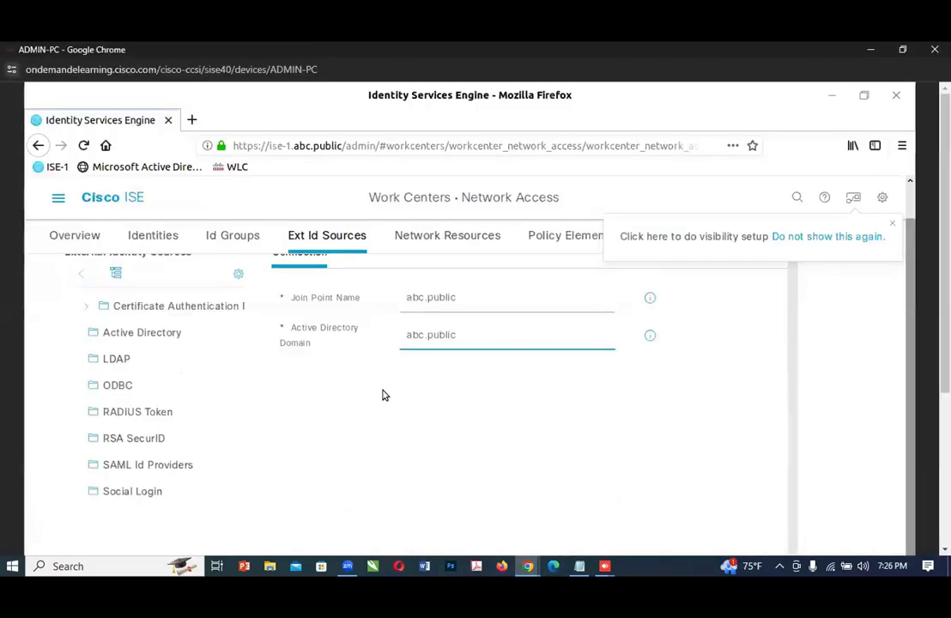
pyautogui.scroll(-2, 767, 467)
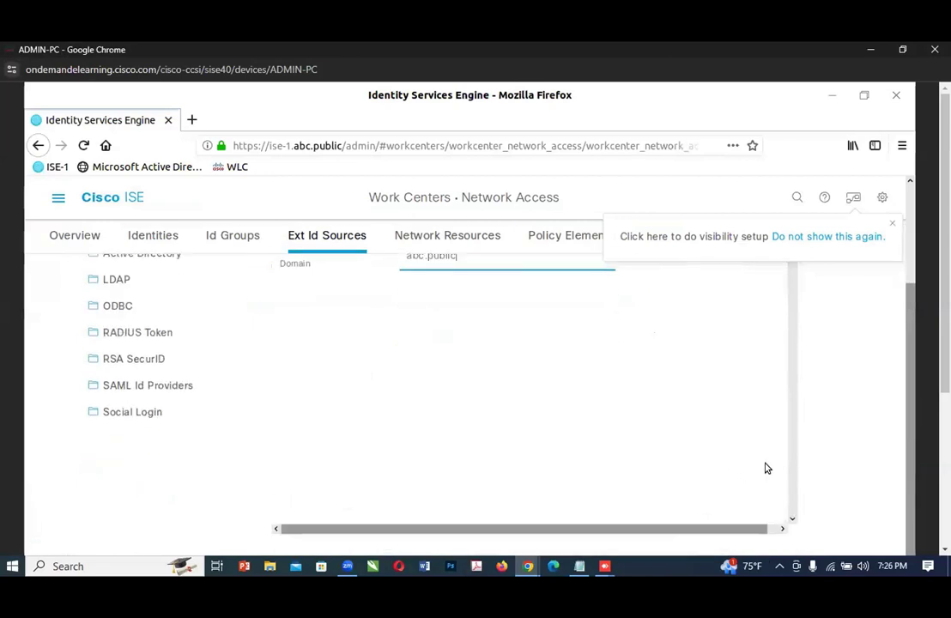
pyautogui.scroll(-1, 772, 476)
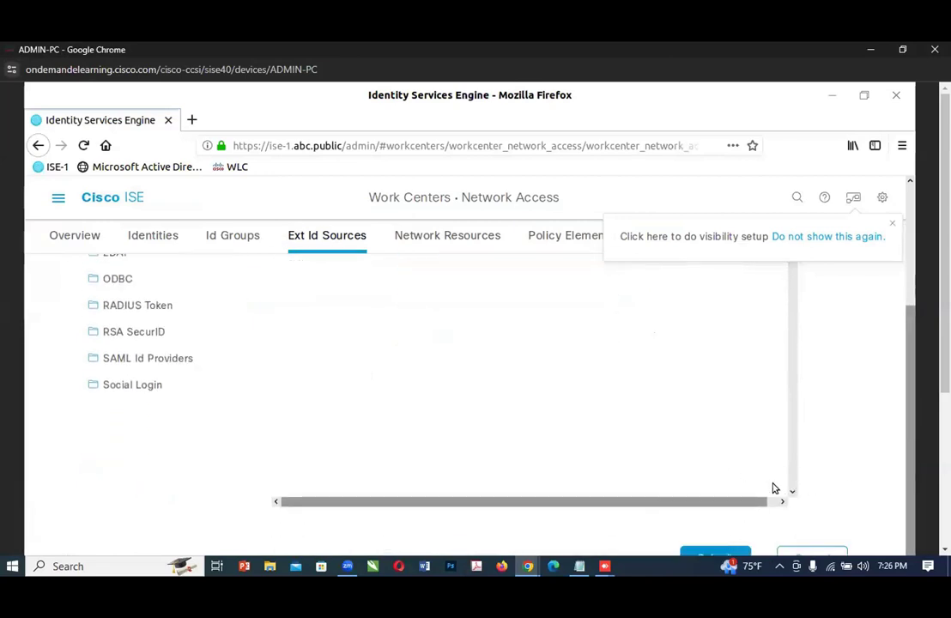
pyautogui.click(709, 555)
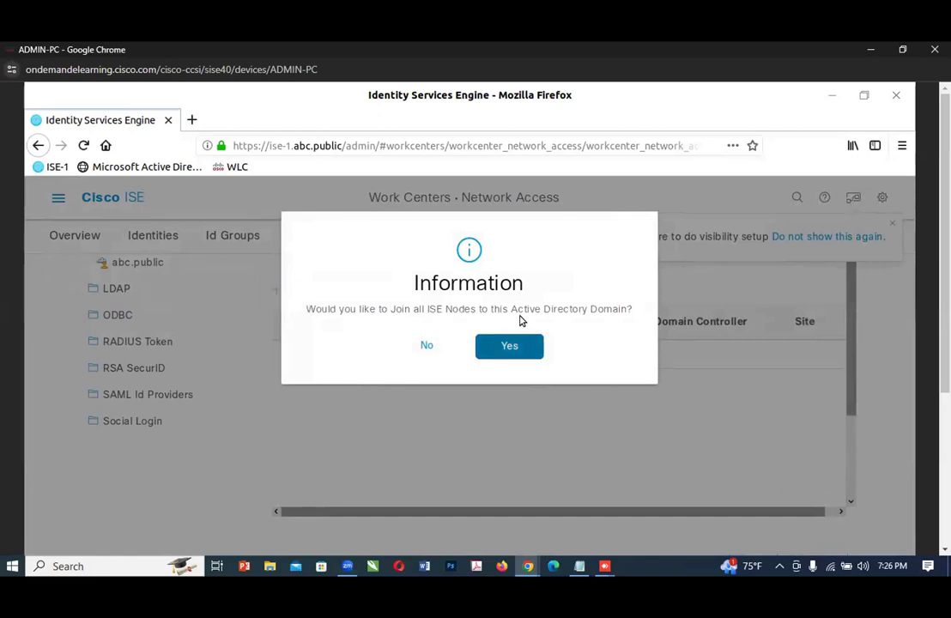
# Step: Return to the lab guide and read Step 6 about joining all ISE nodes to the Active Directory domain
pyautogui.moveTo(527, 568)
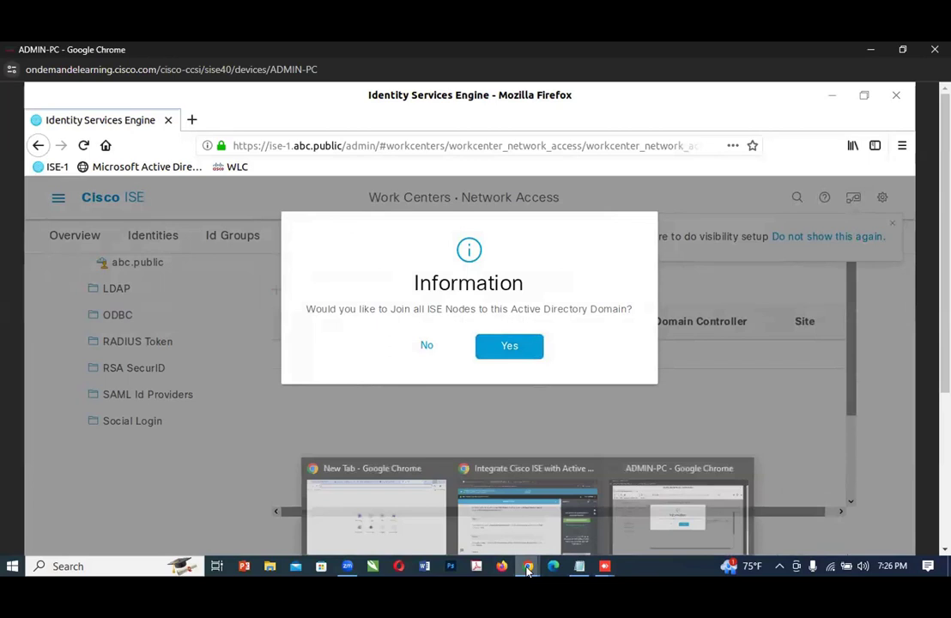
pyautogui.click(526, 513)
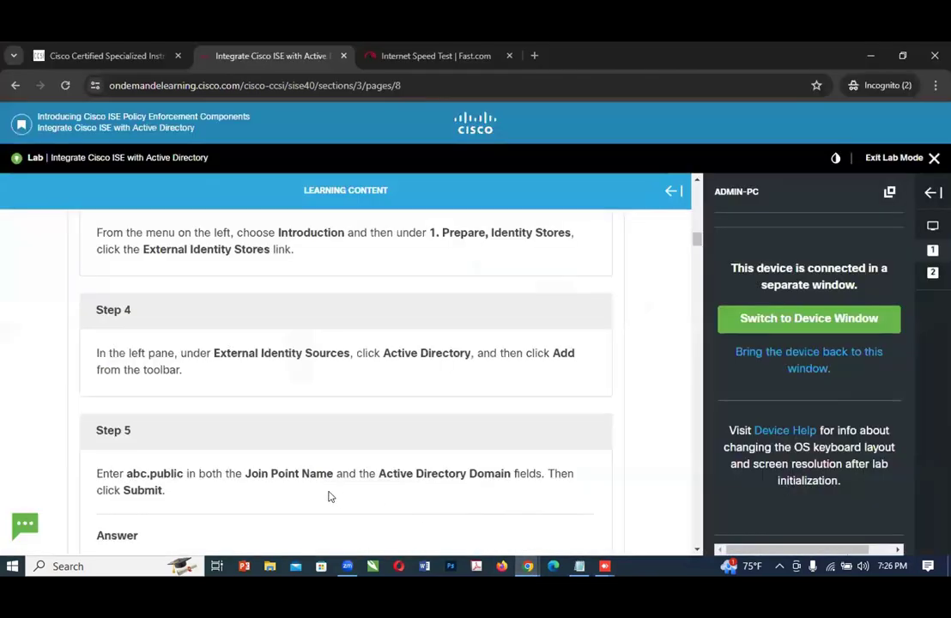
pyautogui.scroll(-3, 367, 494)
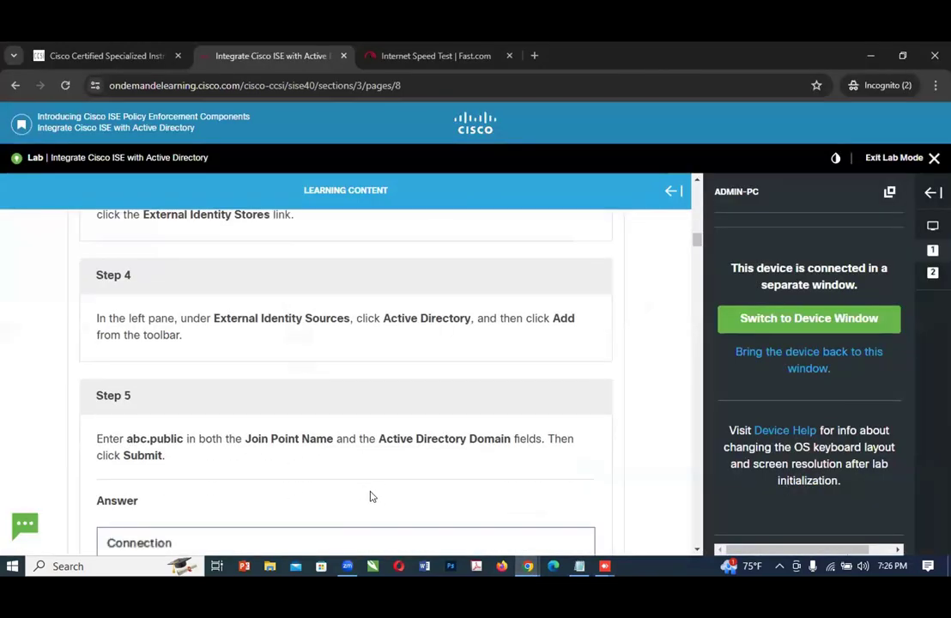
pyautogui.scroll(-1, 364, 488)
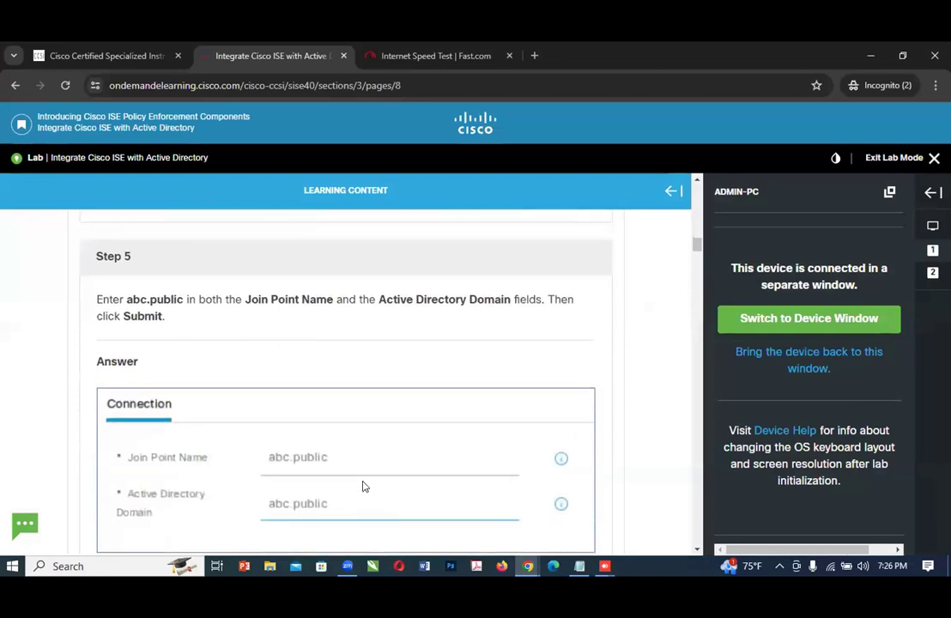
pyautogui.scroll(-2, 363, 486)
pyautogui.scroll(-2, 363, 485)
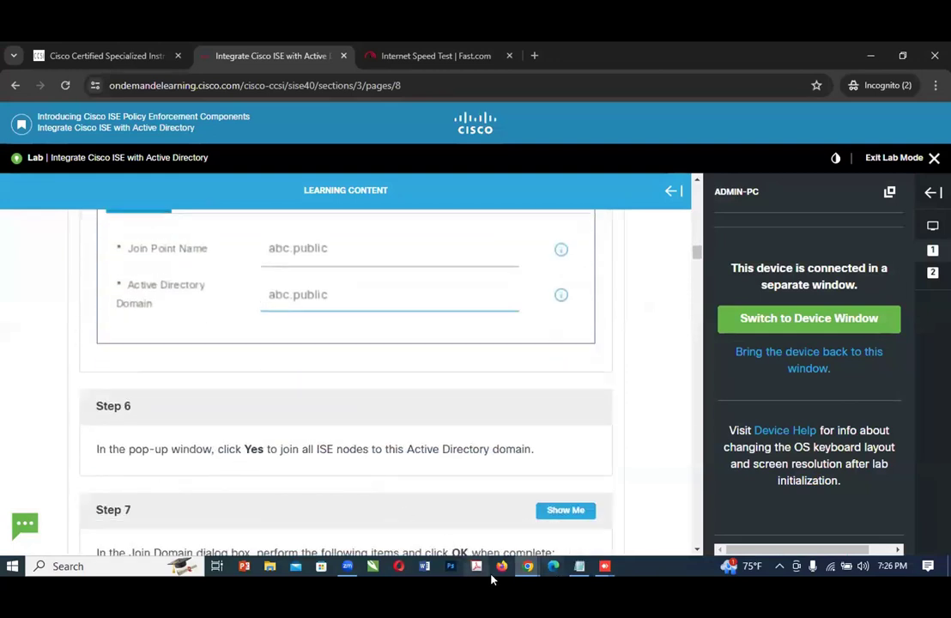
# Step: Switch to ADMIN-PC and agree to join all ISE nodes to the abc.public Active Directory domain
pyautogui.moveTo(529, 567)
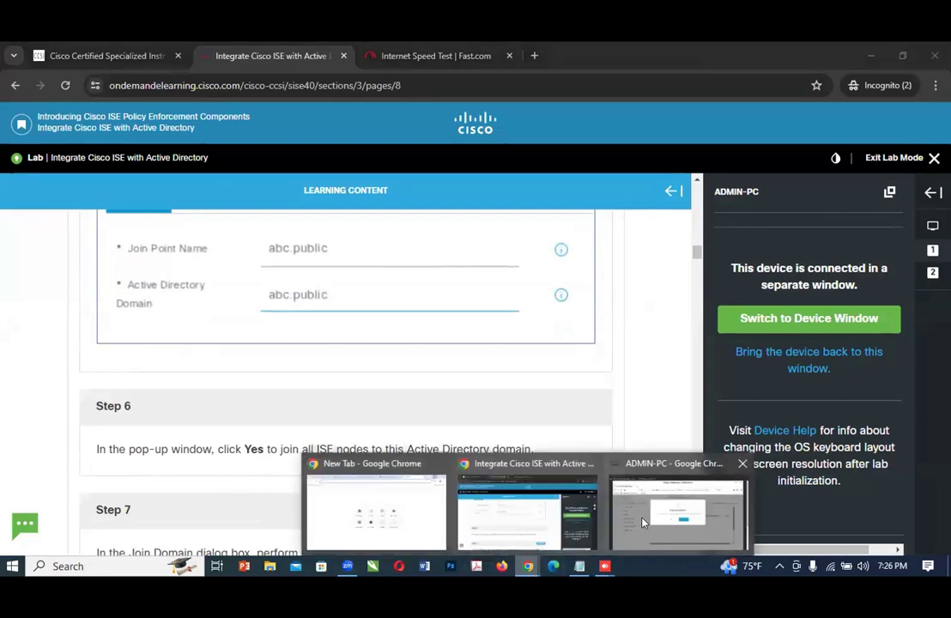
pyautogui.click(643, 521)
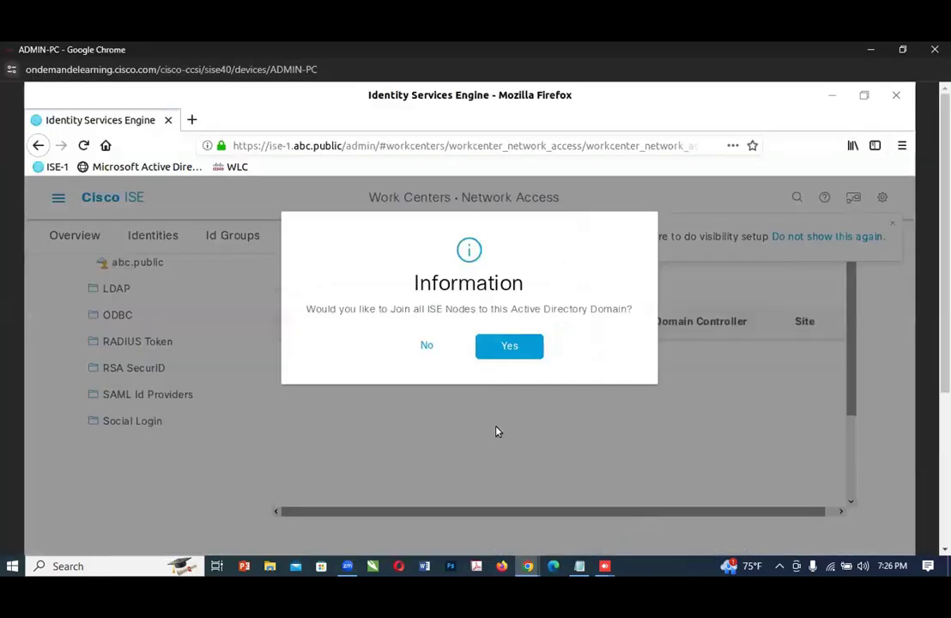
pyautogui.click(487, 353)
pyautogui.click(442, 439)
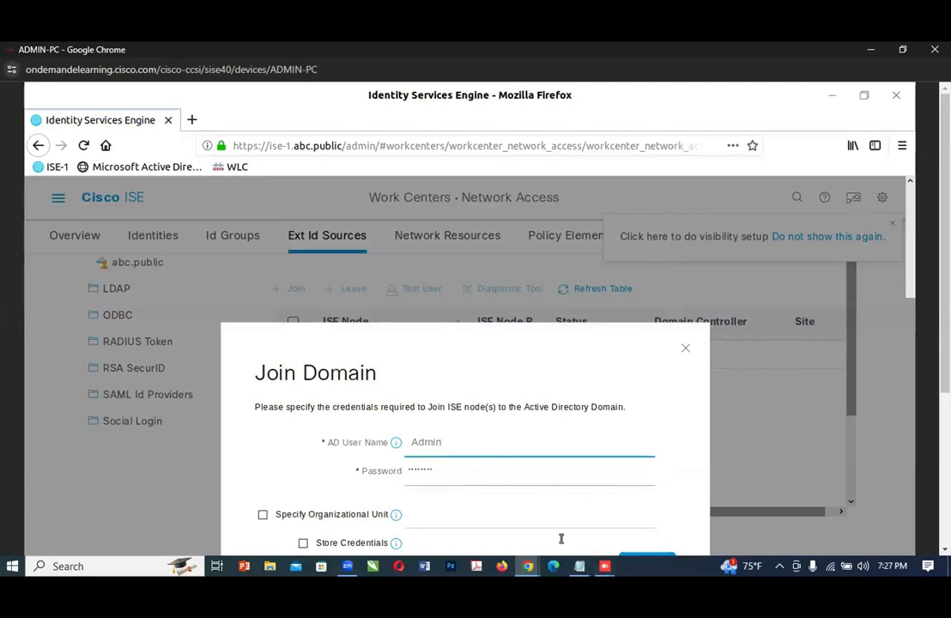
# Step: Return to the lab guide and read Step 7 about the Join Domain credentials and organizational unit
pyautogui.moveTo(528, 566)
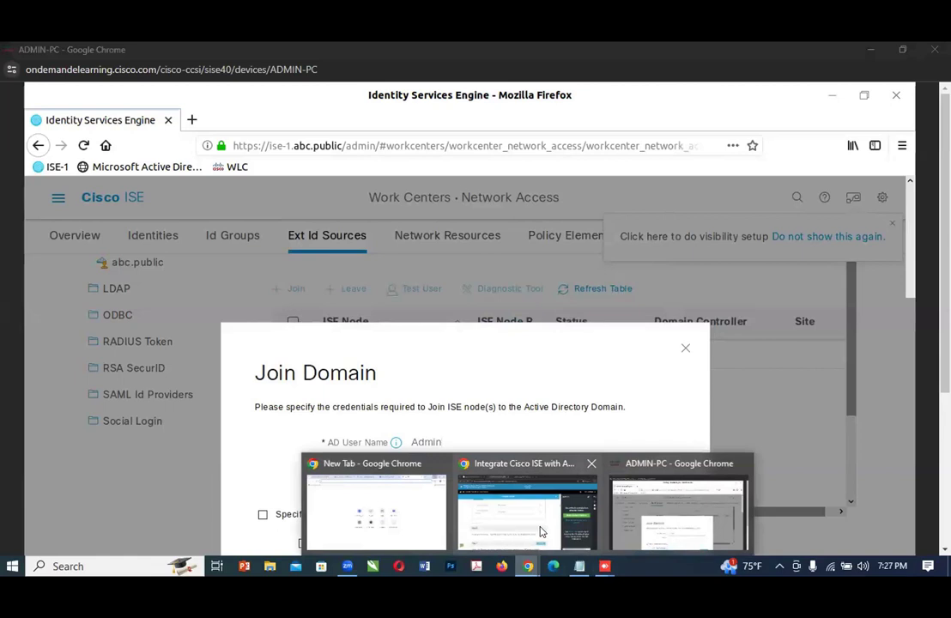
pyautogui.click(541, 532)
pyautogui.scroll(-1, 292, 462)
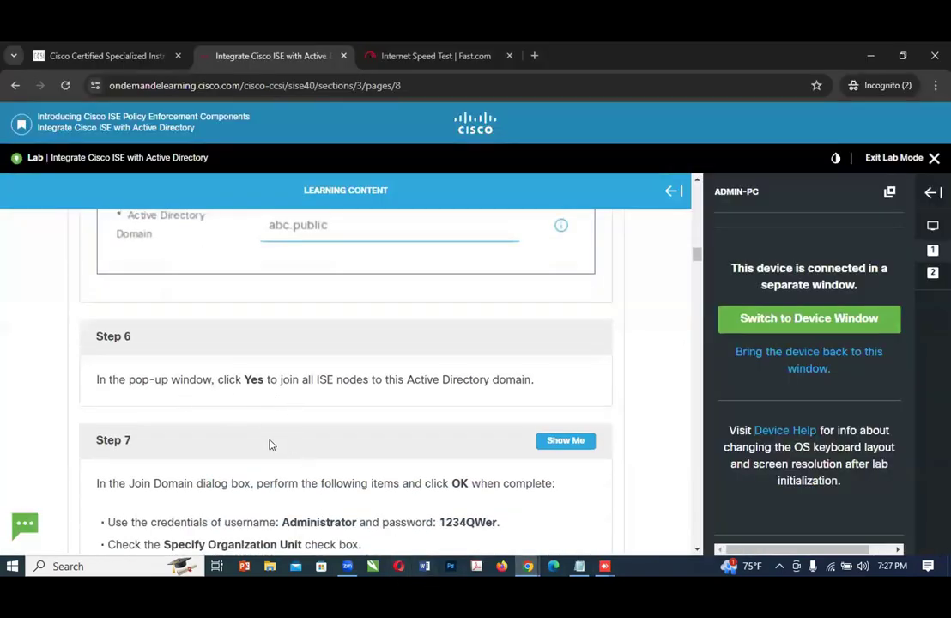
pyautogui.scroll(-1, 269, 443)
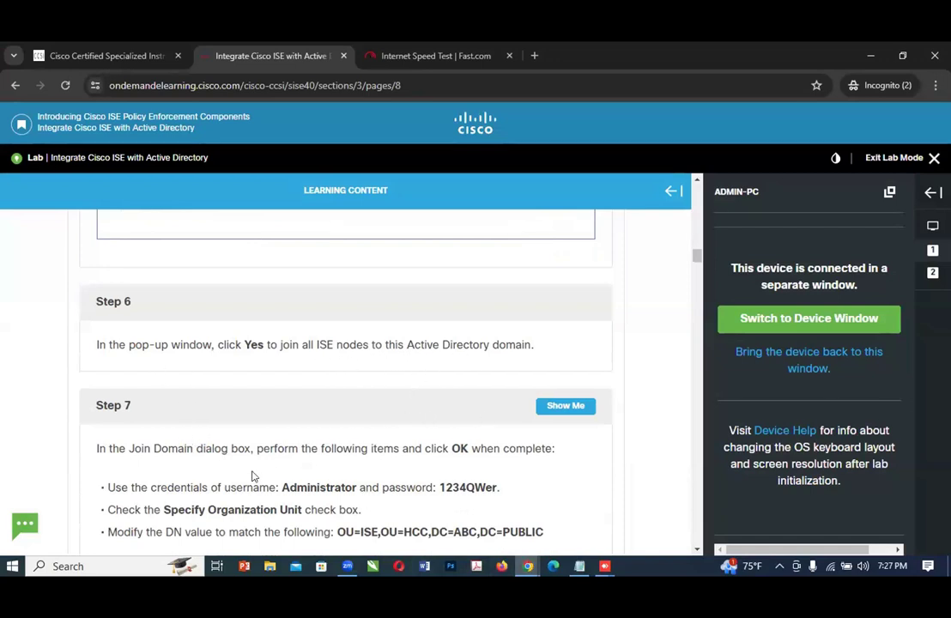
pyautogui.scroll(-1, 256, 473)
pyautogui.scroll(-1, 255, 471)
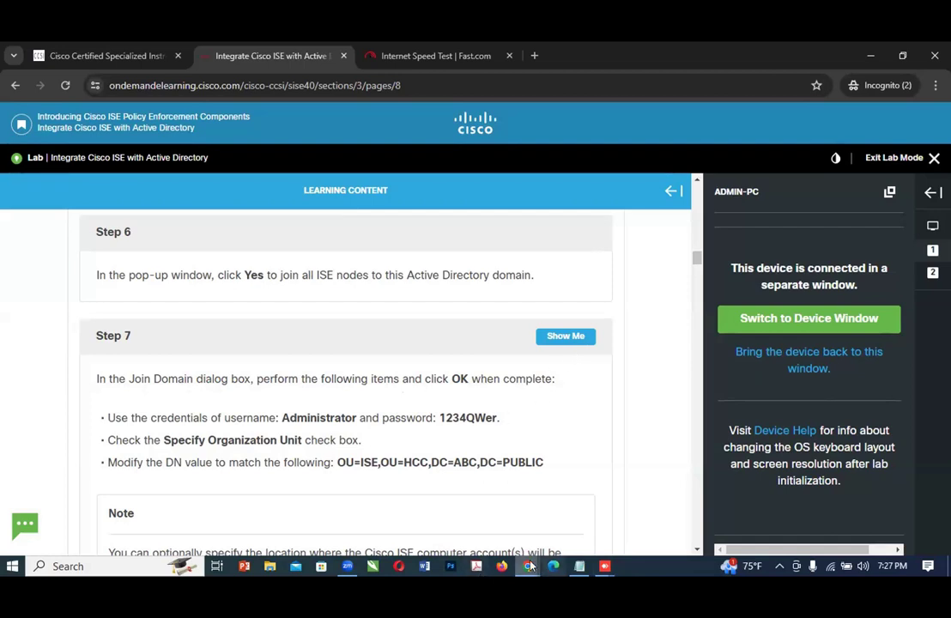
# Step: Review the Join Domain dialog on ADMIN-PC and compare it with Step 7 of the lab guide
pyautogui.moveTo(530, 566)
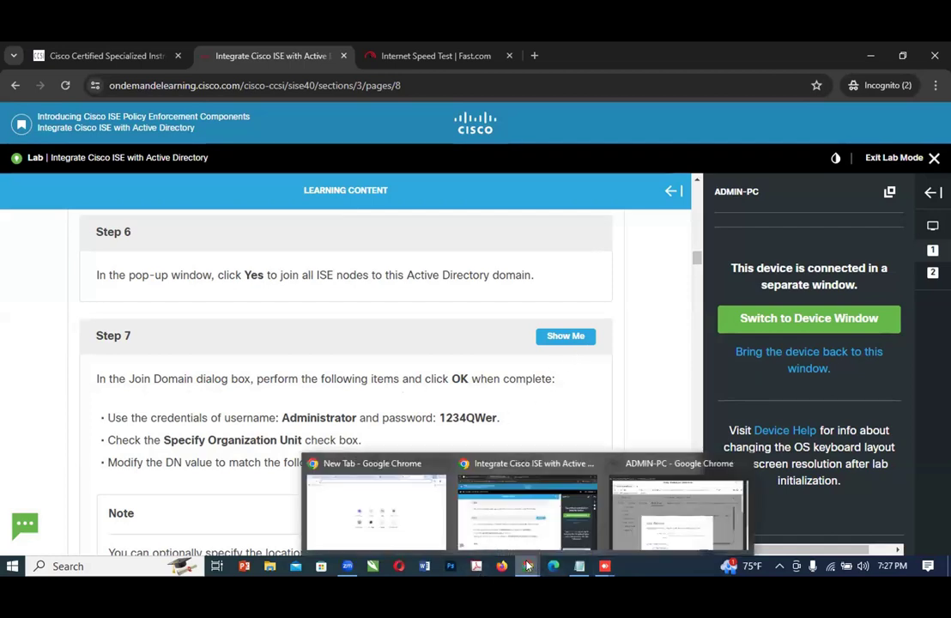
pyautogui.click(677, 522)
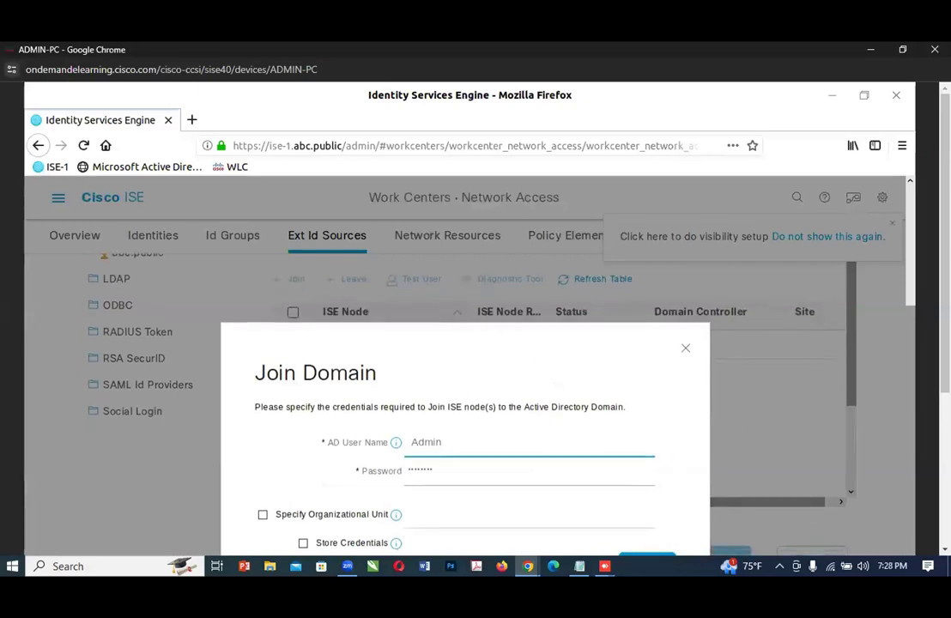
pyautogui.scroll(3, 909, 291)
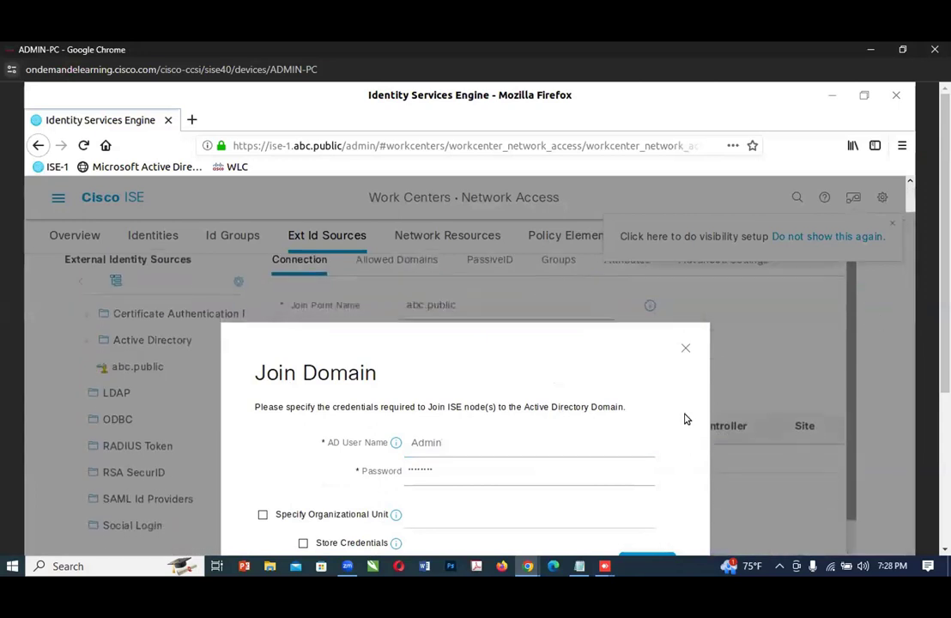
pyautogui.scroll(-1, 684, 356)
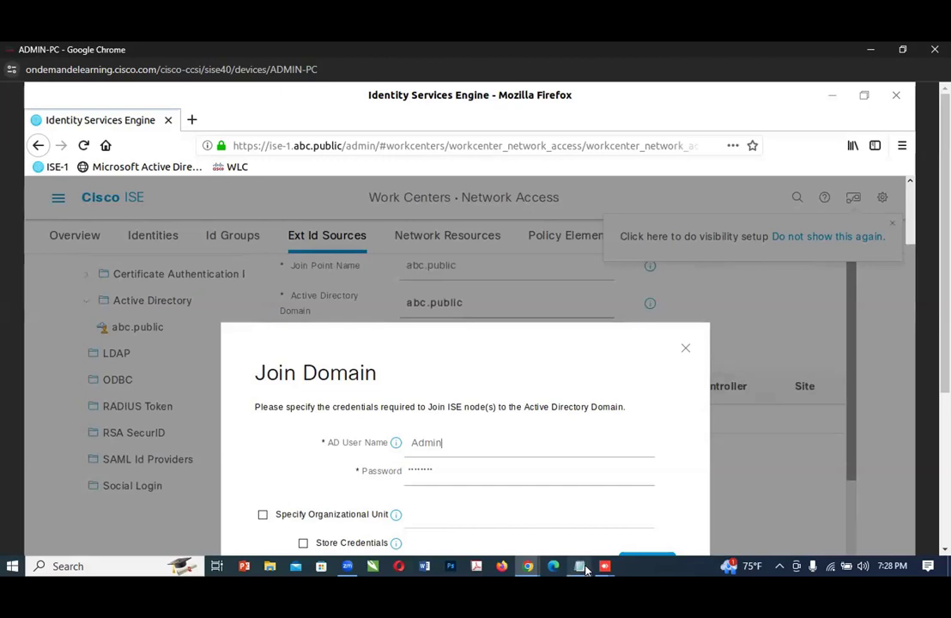
pyautogui.moveTo(528, 566)
pyautogui.click(529, 541)
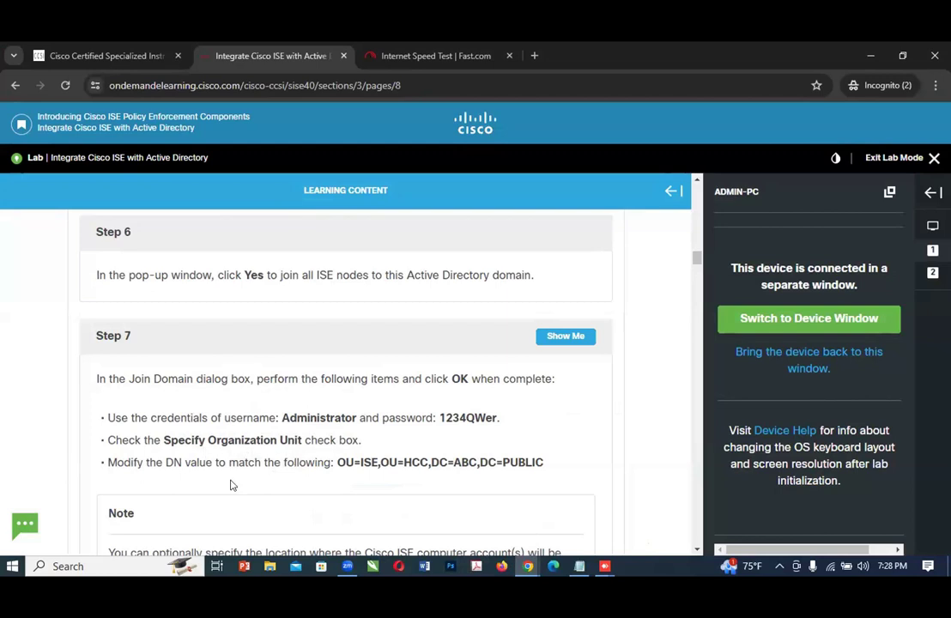
# Step: Enable Specify Organizational Unit in the Join Domain dialog on ADMIN-PC
pyautogui.moveTo(530, 566)
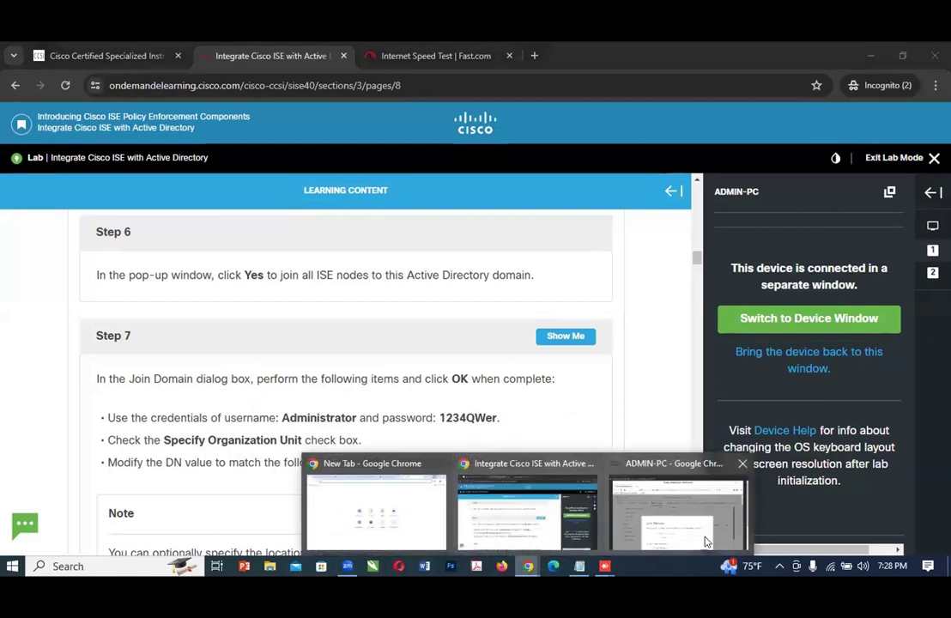
pyautogui.click(706, 539)
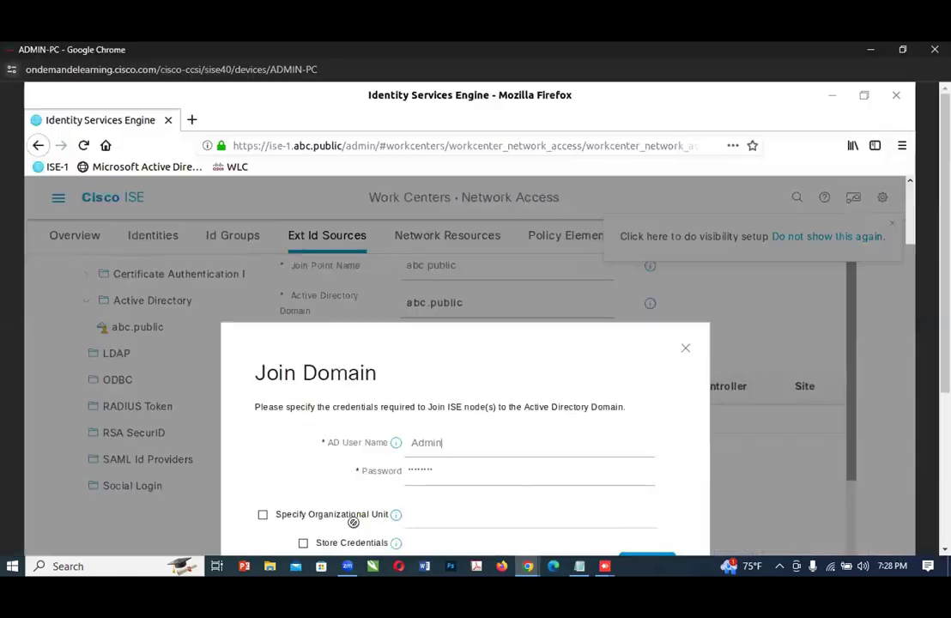
pyautogui.click(260, 515)
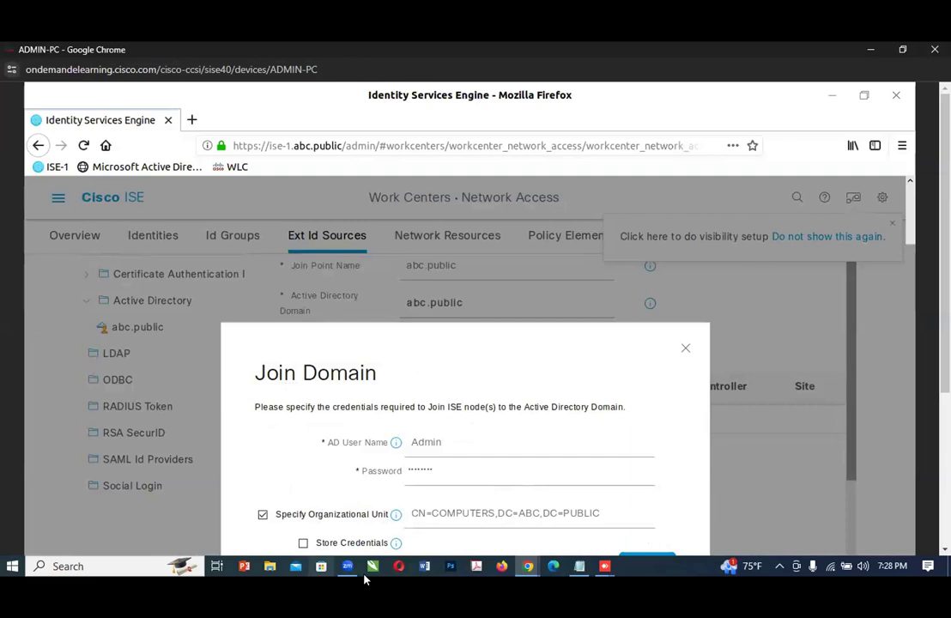
pyautogui.scroll(-1, 586, 497)
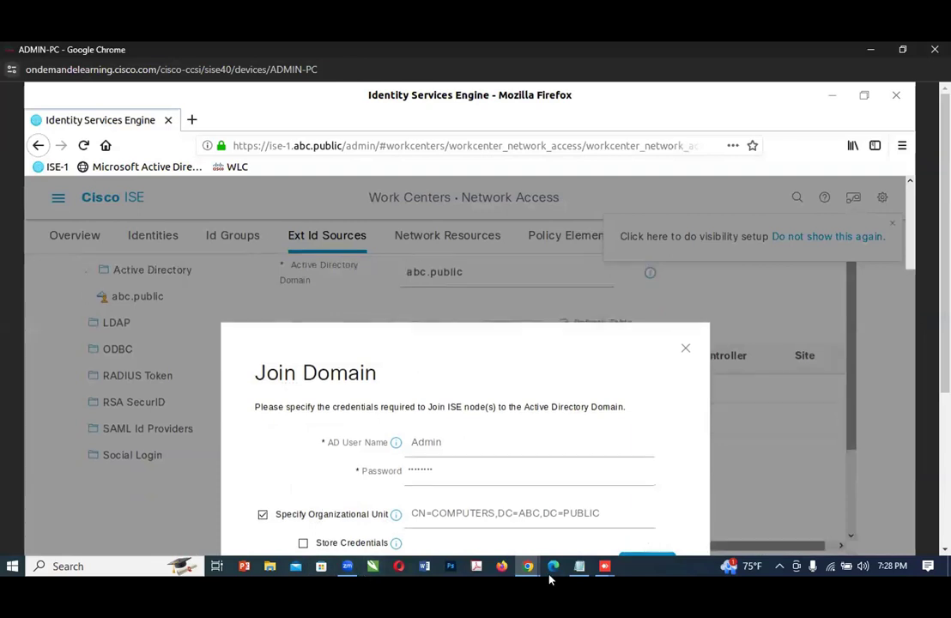
pyautogui.scroll(-1, 572, 496)
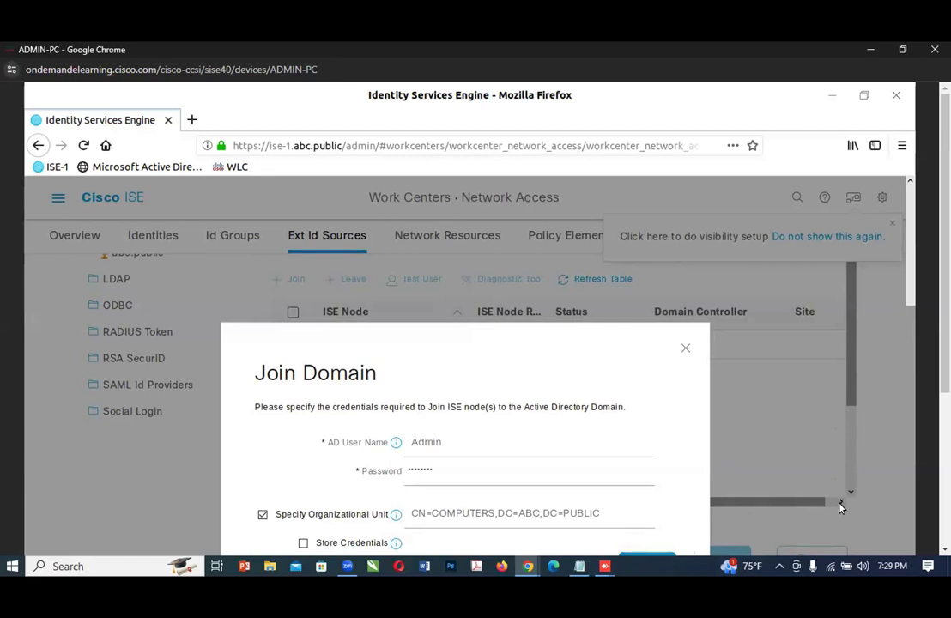
pyautogui.scroll(-3, 840, 507)
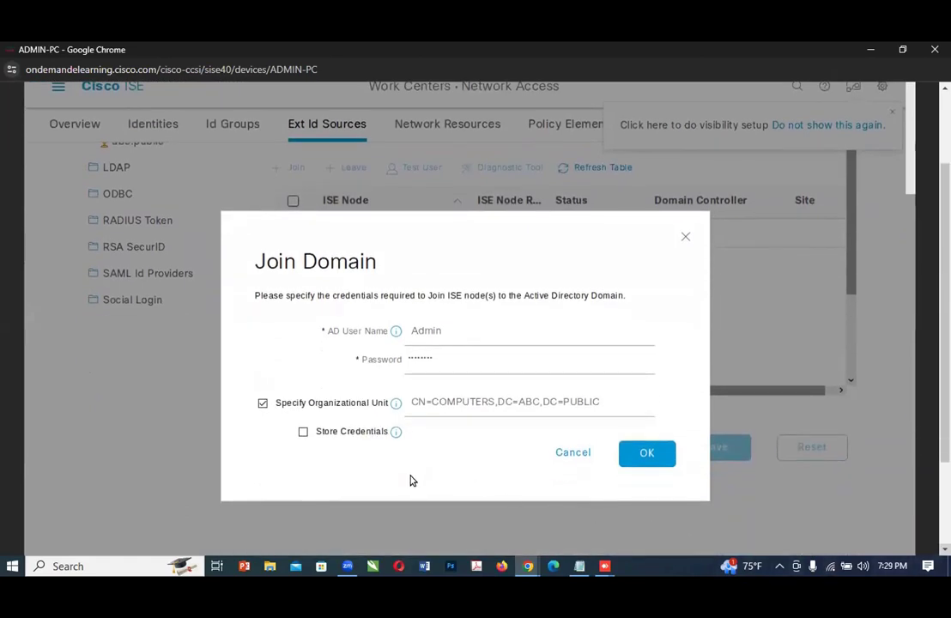
# Step: Recheck Step 7 in the lab guide, then submit the Join Domain dialog on ADMIN-PC
pyautogui.click(526, 564)
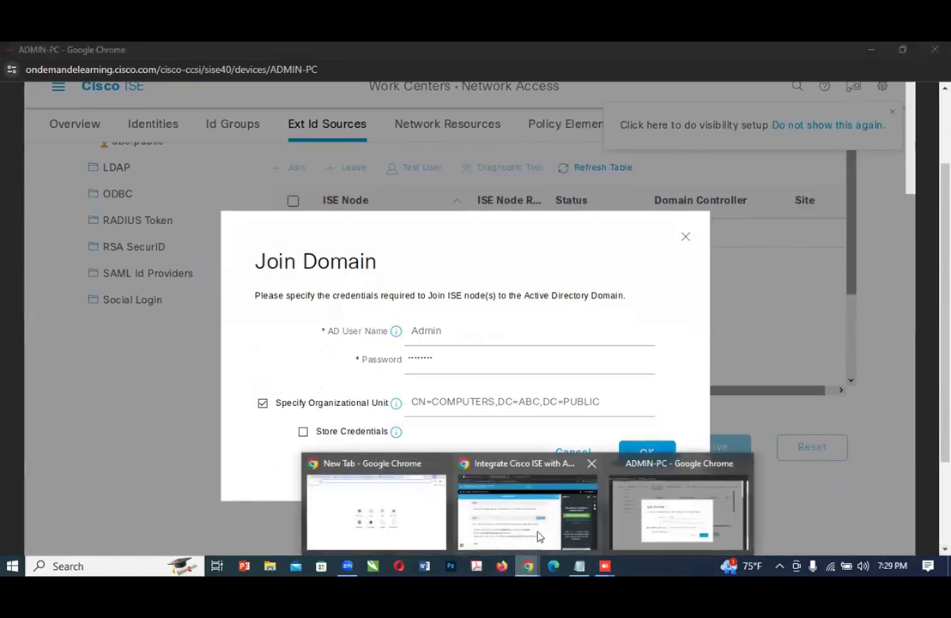
pyautogui.click(537, 536)
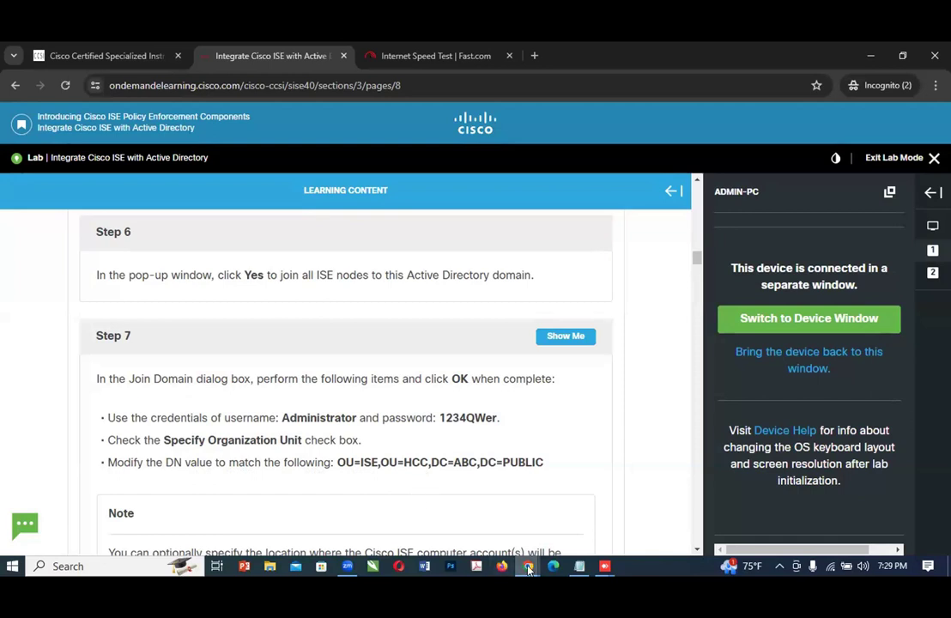
pyautogui.moveTo(528, 568)
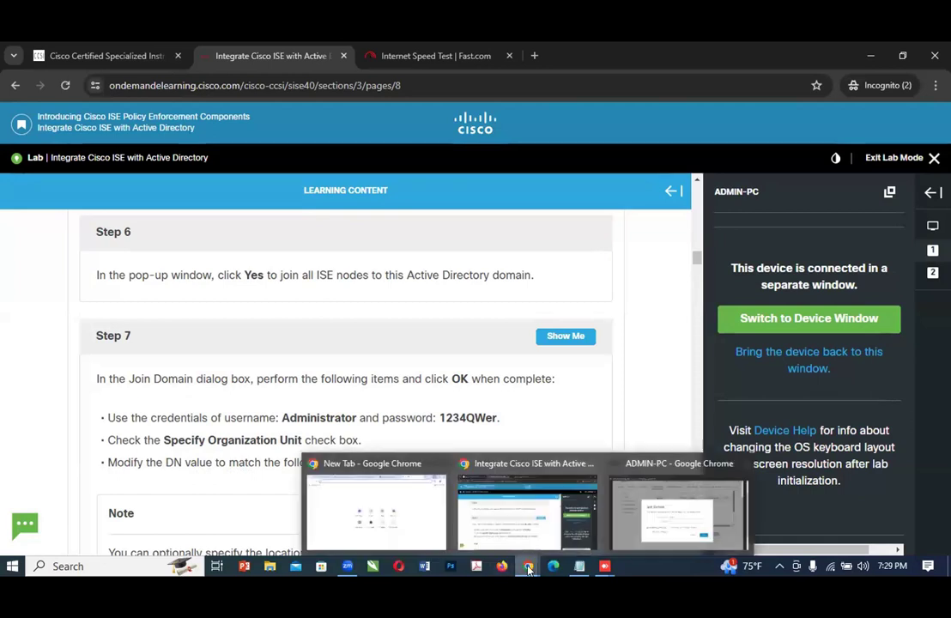
pyautogui.click(665, 528)
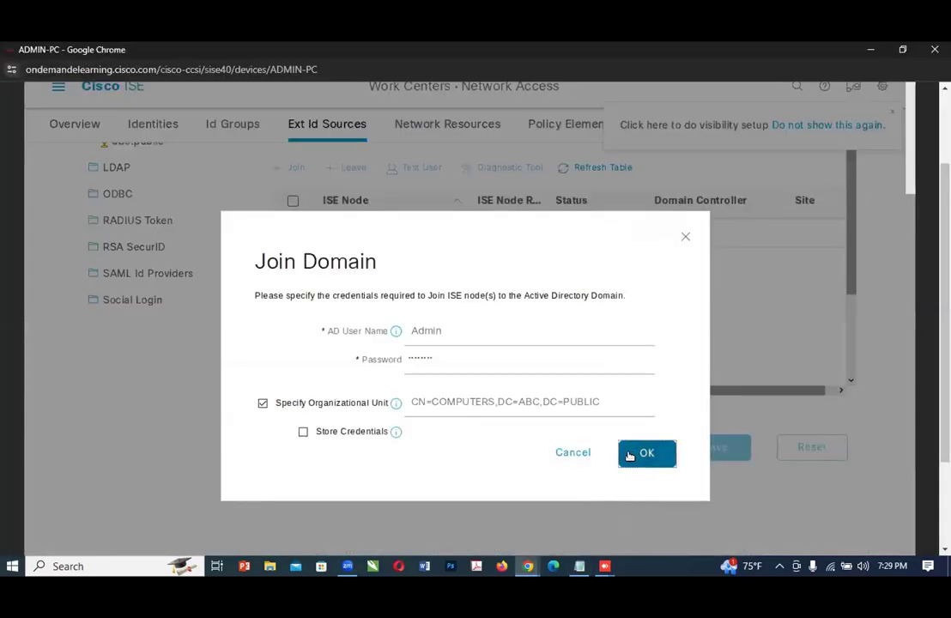
pyautogui.click(640, 453)
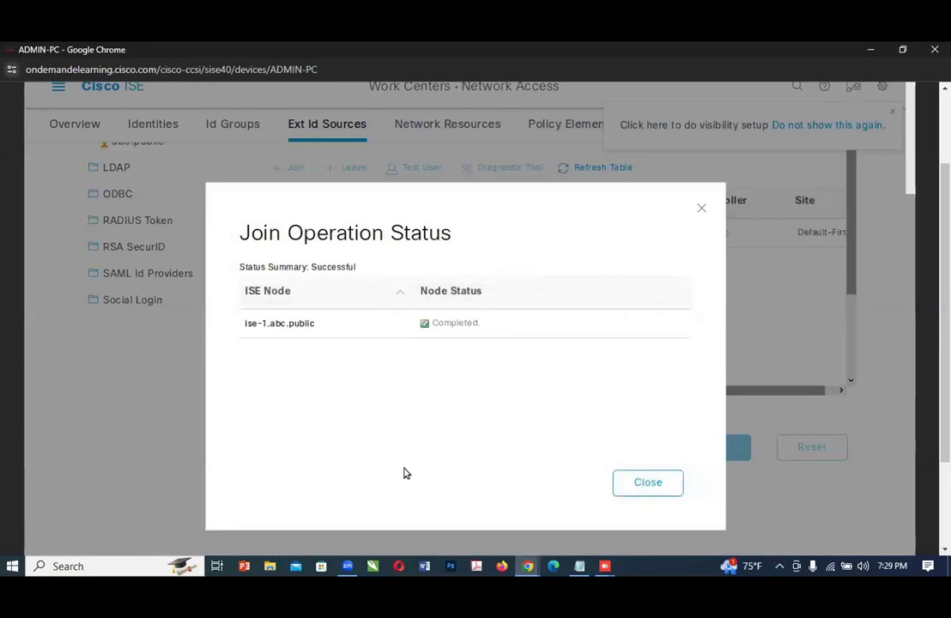
# Step: Return to the lab guide and read the Step 7 note and Steps 8 to 10
pyautogui.click(523, 568)
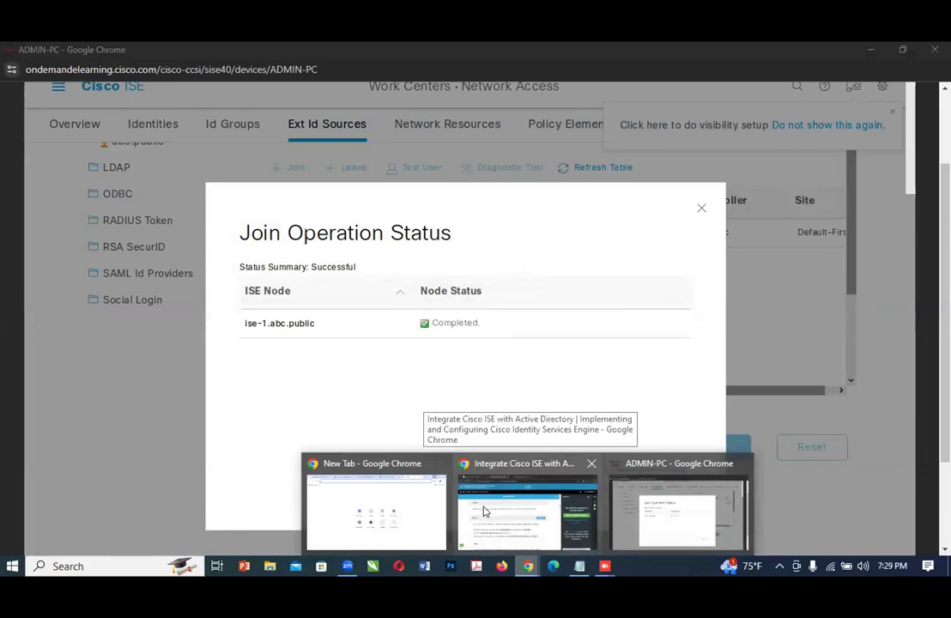
pyautogui.click(485, 511)
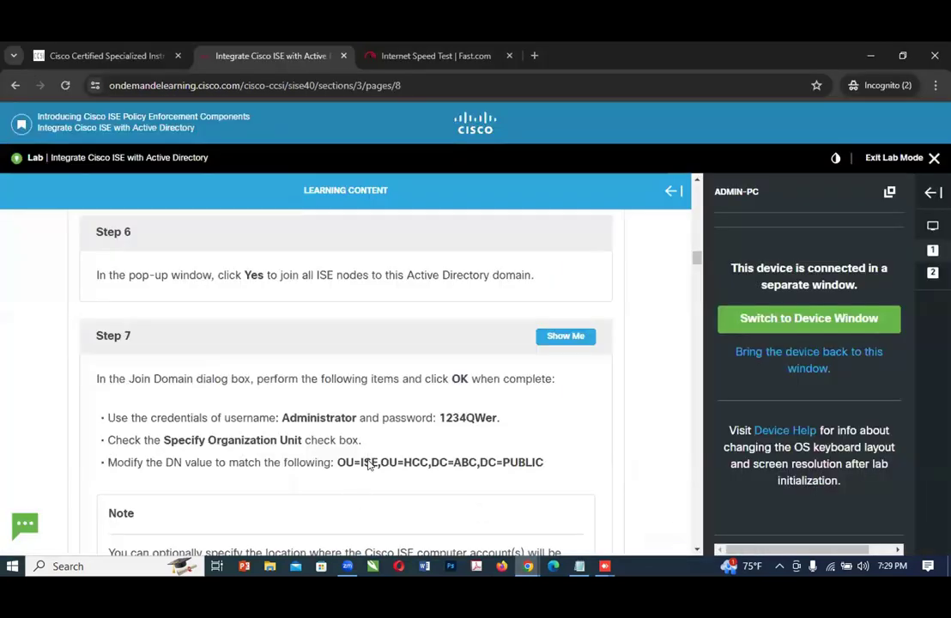
pyautogui.scroll(-2, 367, 463)
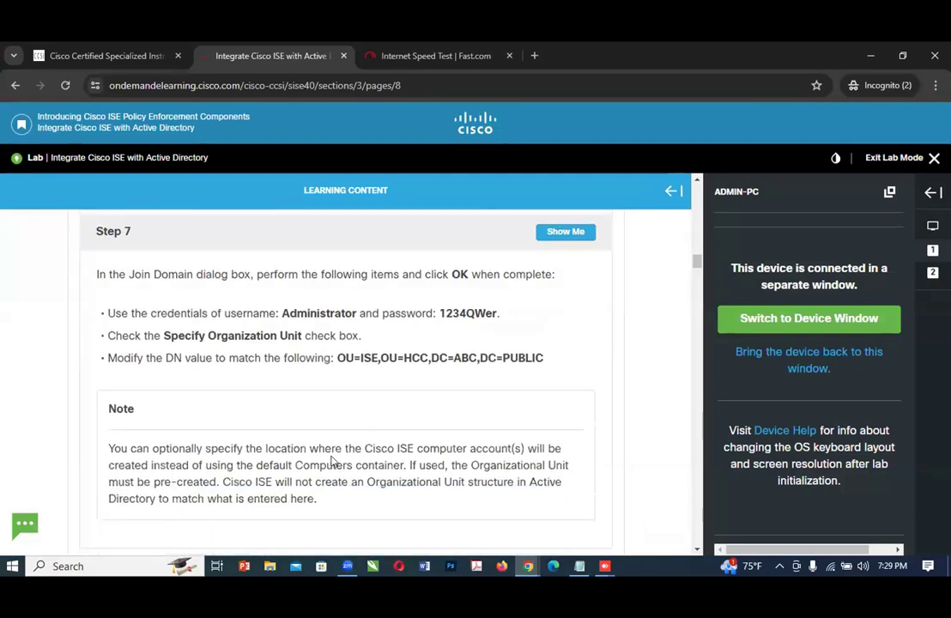
pyautogui.scroll(-3, 369, 464)
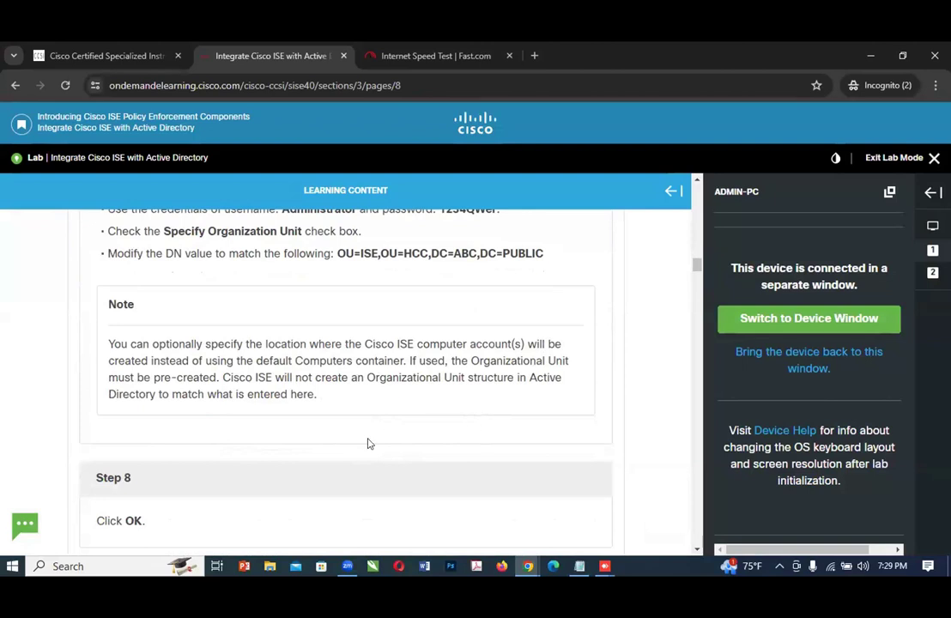
pyautogui.scroll(-3, 344, 461)
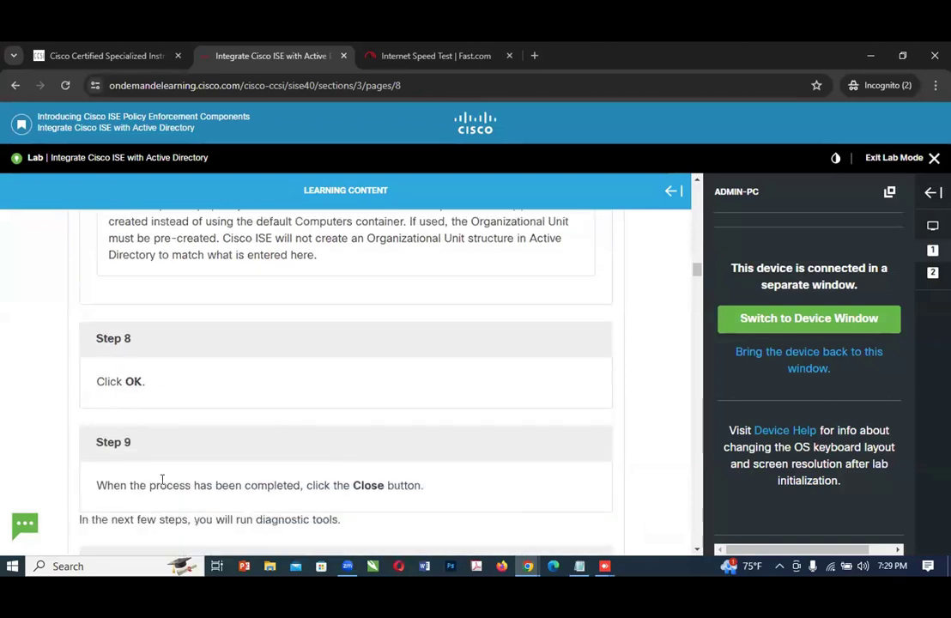
pyautogui.scroll(-2, 160, 444)
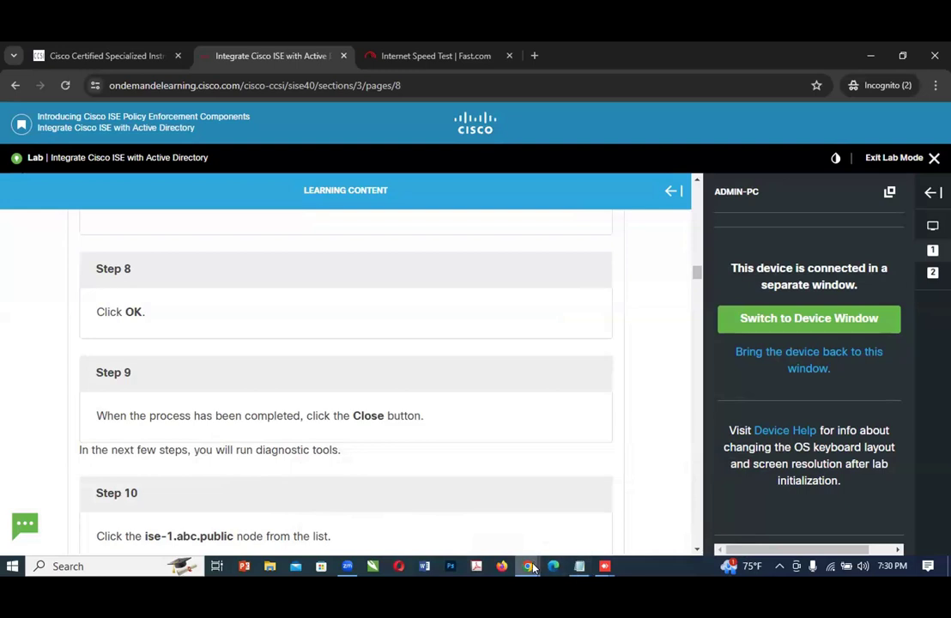
# Step: Switch to ADMIN-PC and dismiss the Join Operation Status dialog
pyautogui.moveTo(530, 566)
pyautogui.click(668, 519)
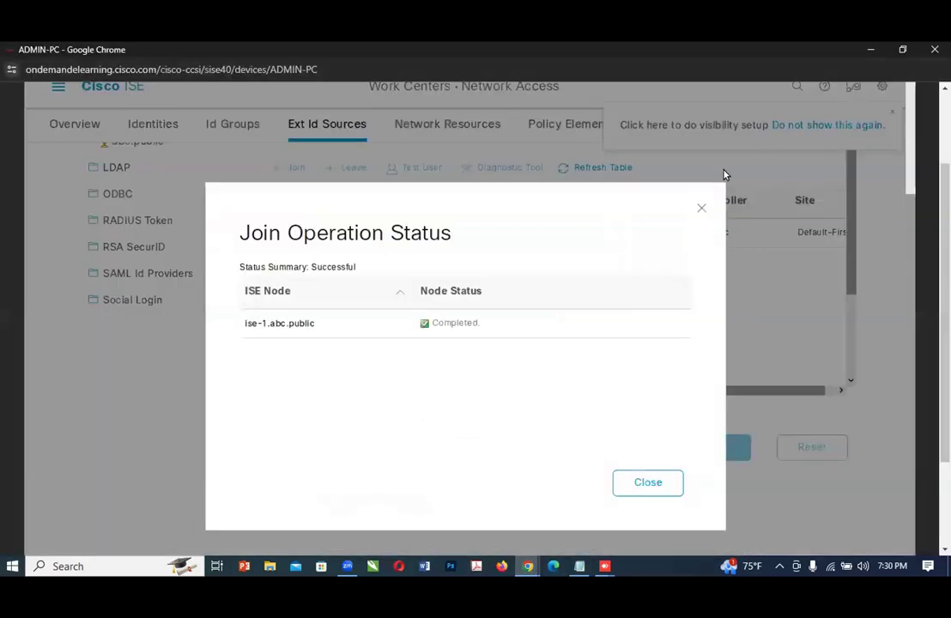
pyautogui.moveTo(664, 535); pyautogui.dragTo(652, 492)
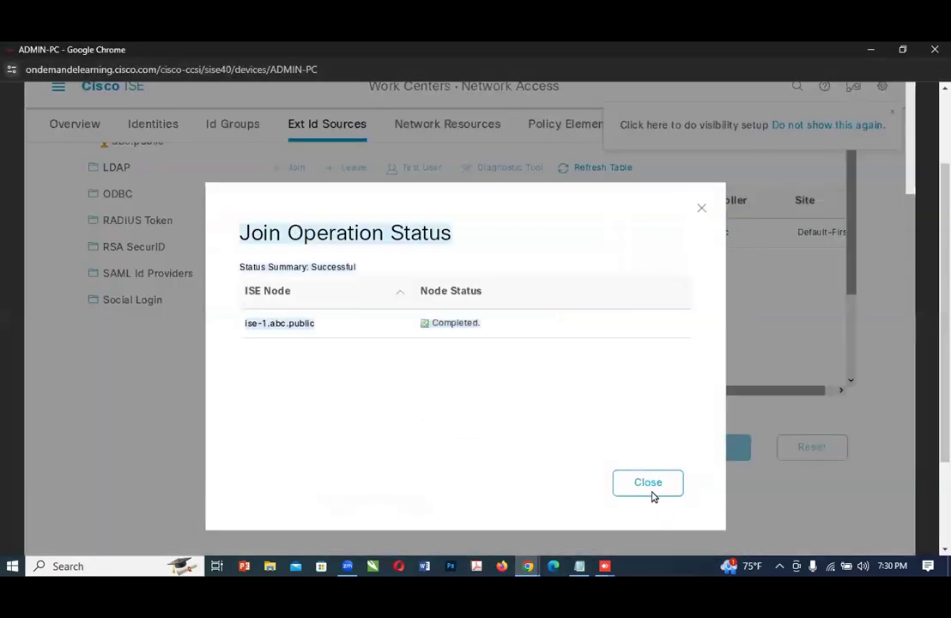
pyautogui.click(651, 485)
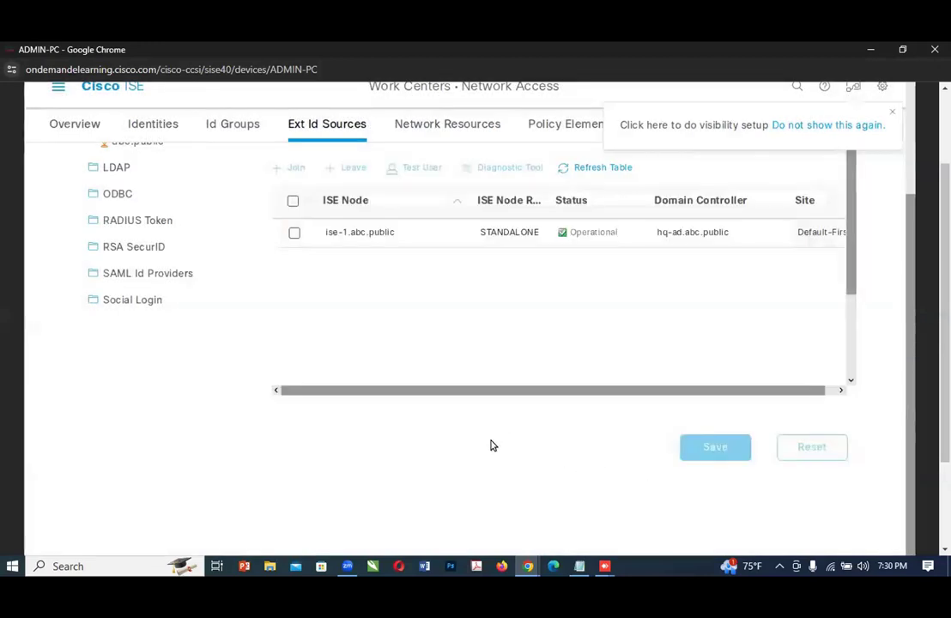
# Step: Return to the lab guide and read Steps 10 and 11 about running the Diagnostic Tool on ise-1.abc.public
pyautogui.click(526, 566)
pyautogui.click(470, 493)
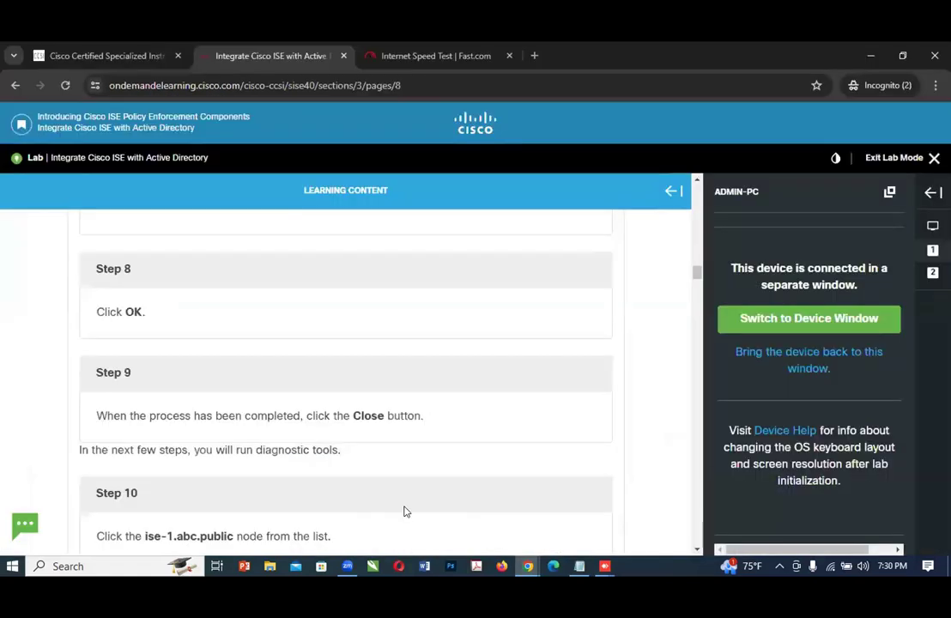
pyautogui.scroll(-1, 462, 494)
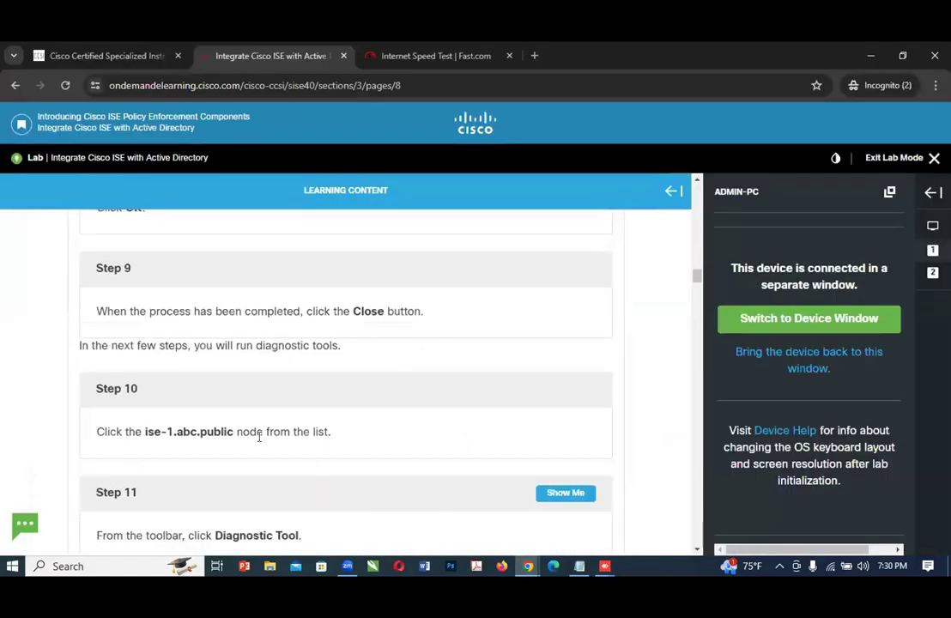
pyautogui.moveTo(527, 565)
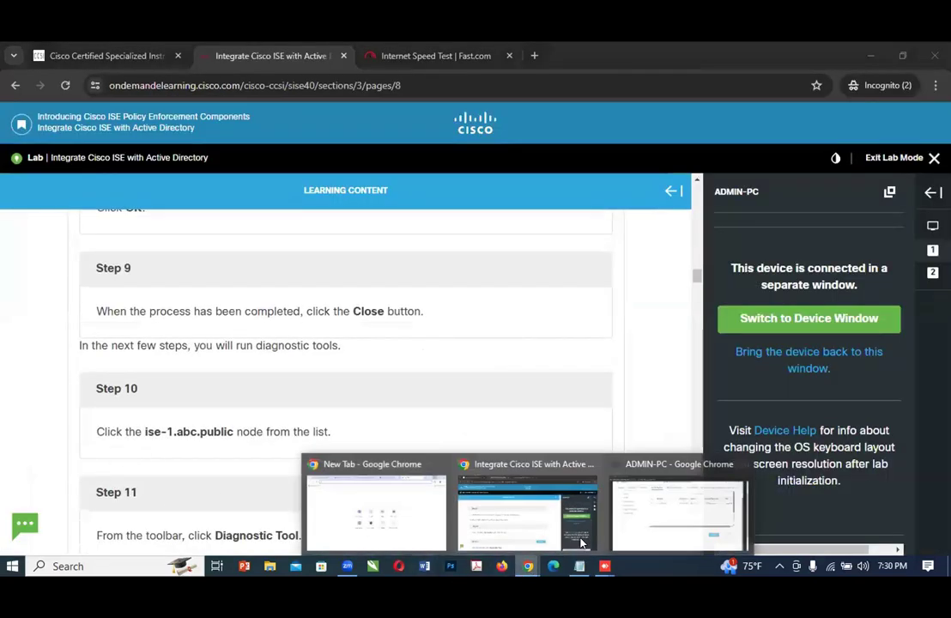
# Step: Select the ise-1.abc.public node on ADMIN-PC, check Step 11 in the lab guide, and open the node's Diagnostic Tool
pyautogui.click(651, 517)
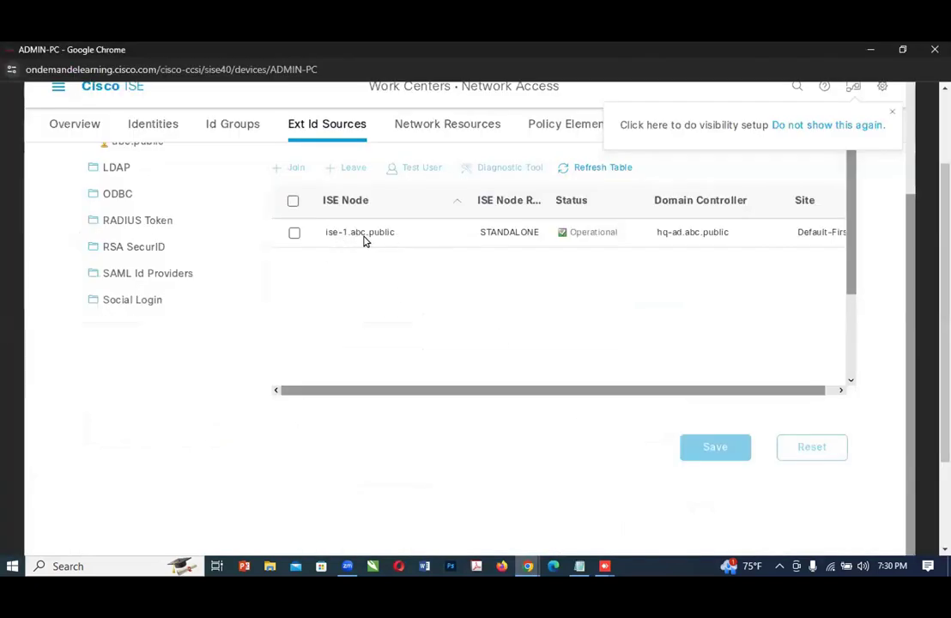
pyautogui.click(294, 233)
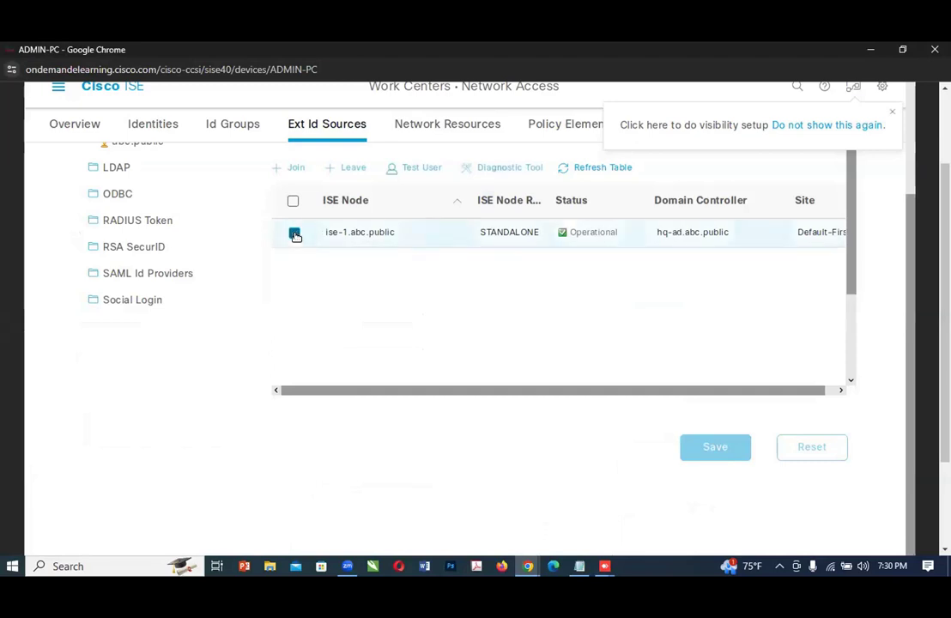
pyautogui.moveTo(530, 554)
pyautogui.click(515, 523)
pyautogui.scroll(-1, 343, 403)
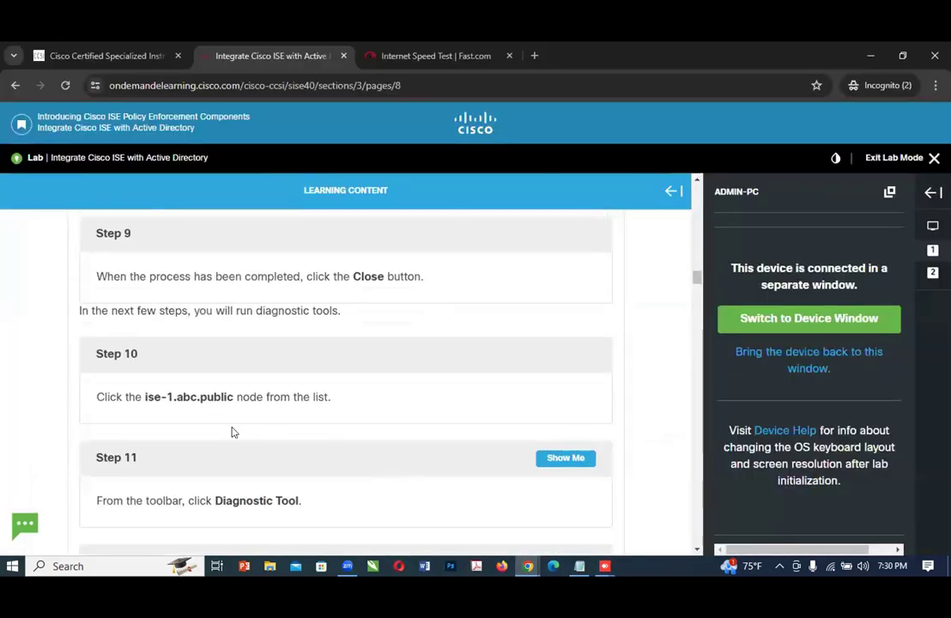
pyautogui.scroll(-1, 292, 477)
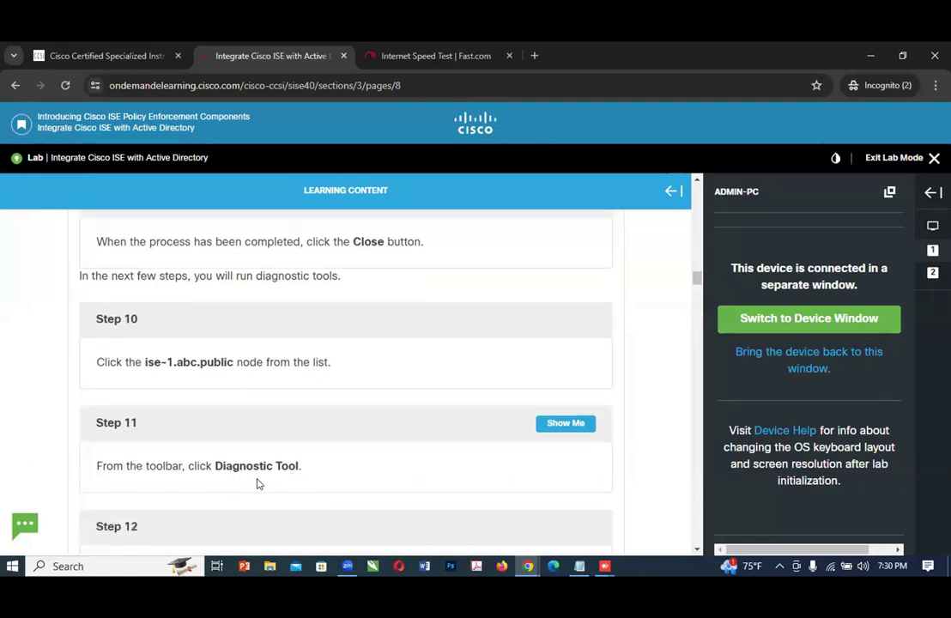
pyautogui.click(527, 572)
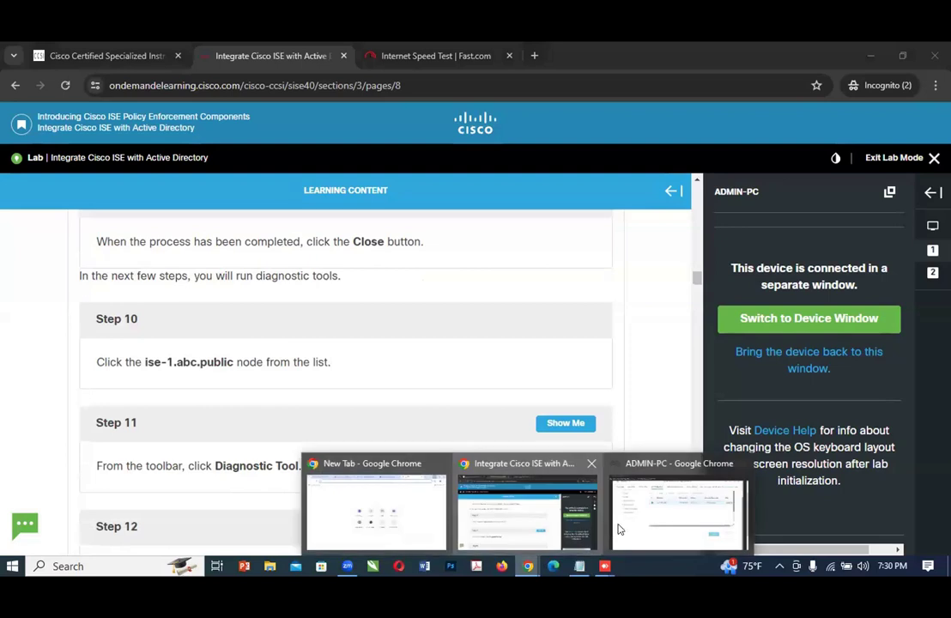
pyautogui.click(648, 523)
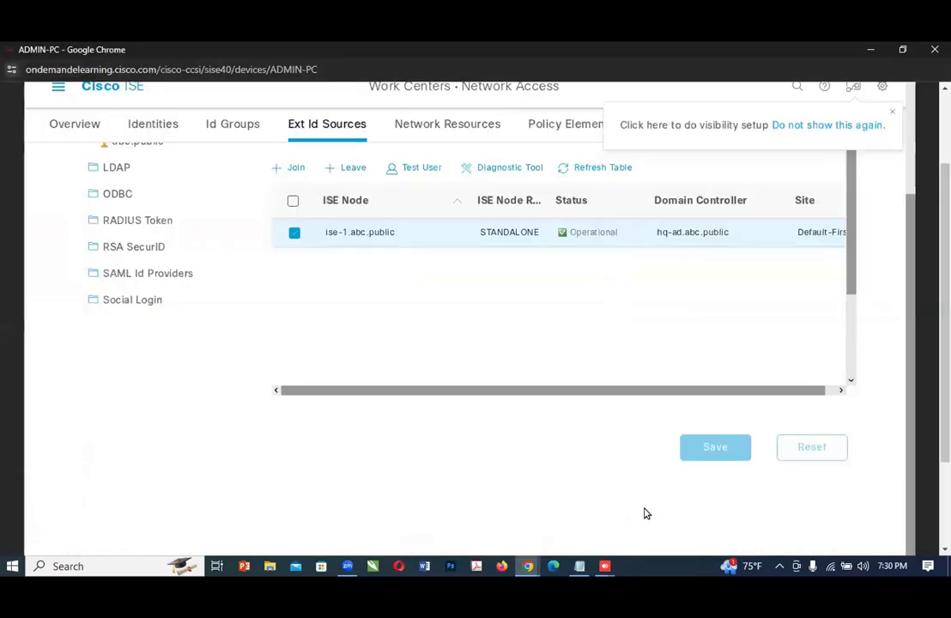
pyautogui.click(483, 171)
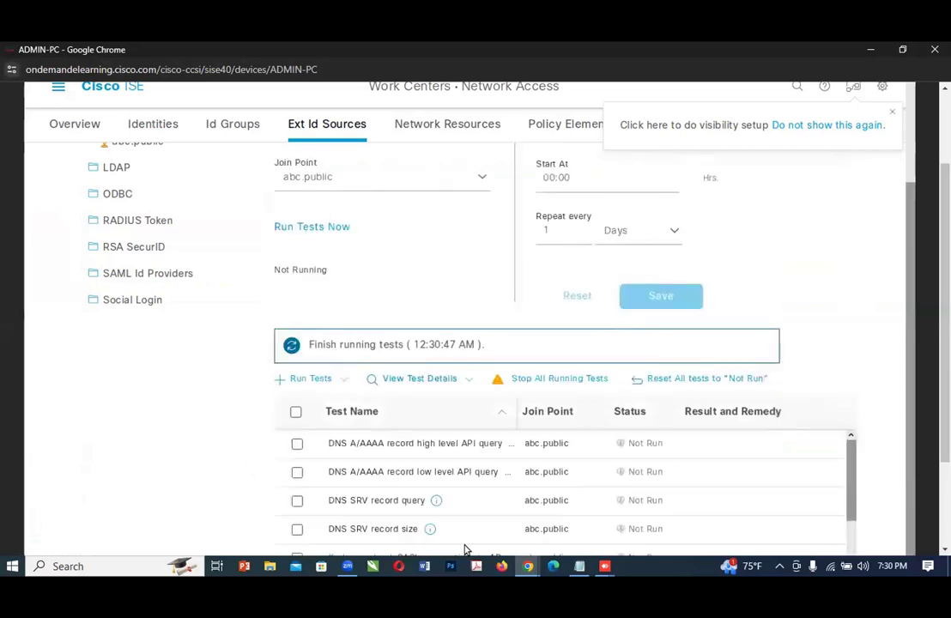
# Step: Return to the lab guide and read Steps 12 and 13 about the test names and running the tests
pyautogui.click(522, 567)
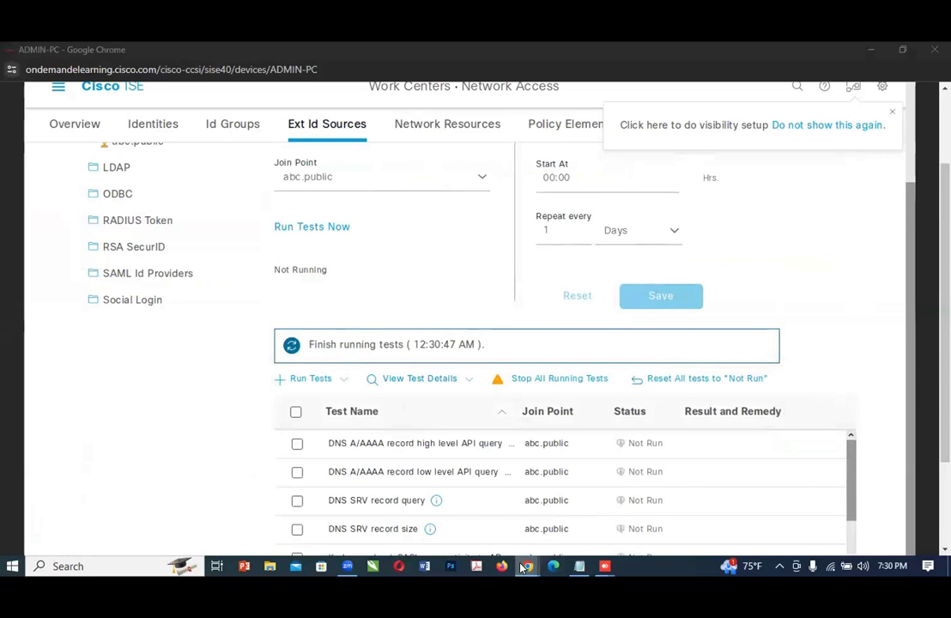
pyautogui.click(512, 521)
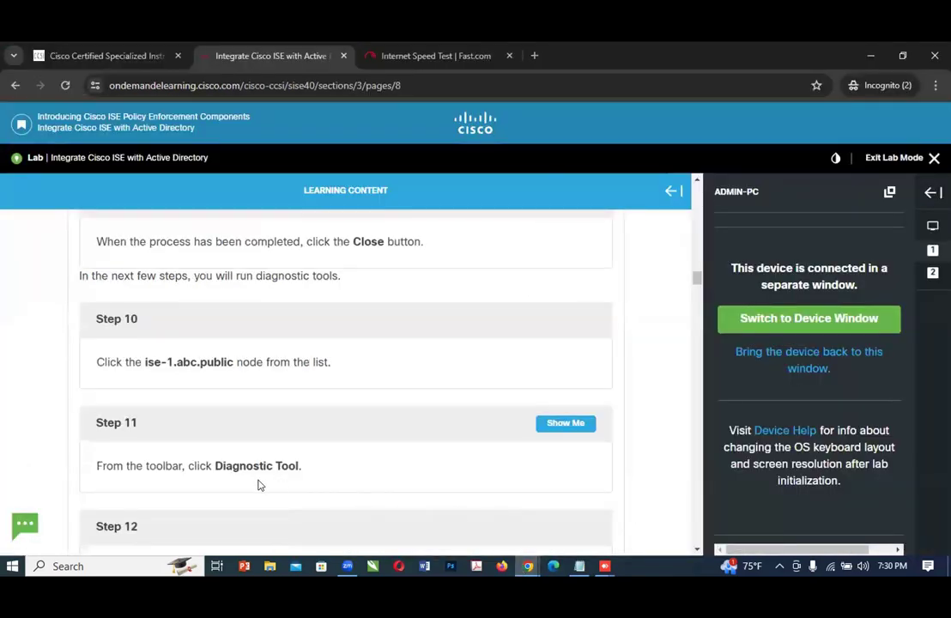
pyautogui.scroll(-1, 276, 478)
pyautogui.scroll(-3, 276, 478)
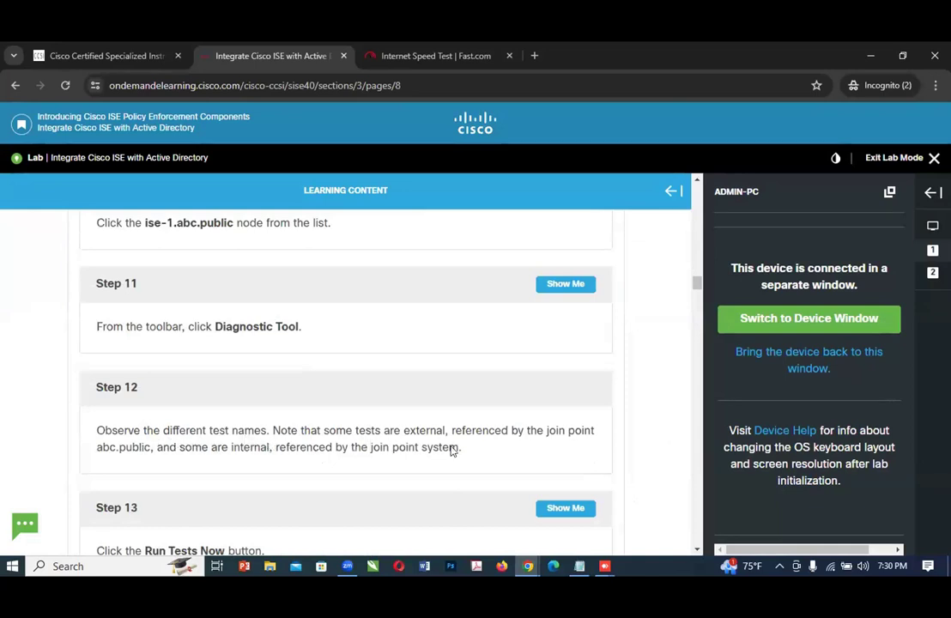
pyautogui.scroll(-1, 452, 449)
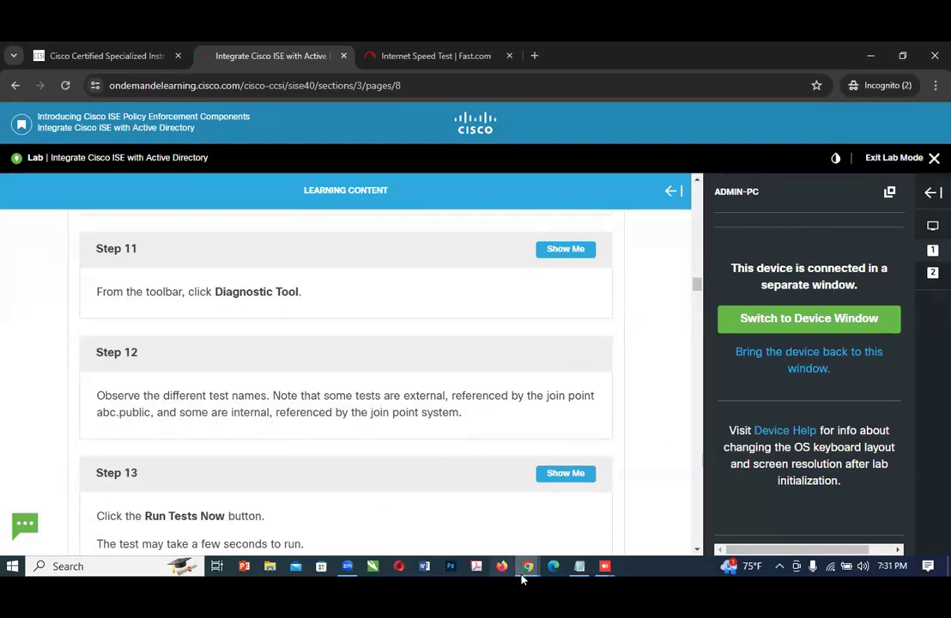
# Step: Switch to ADMIN-PC and look through the diagnostic test names and their join points
pyautogui.moveTo(528, 565)
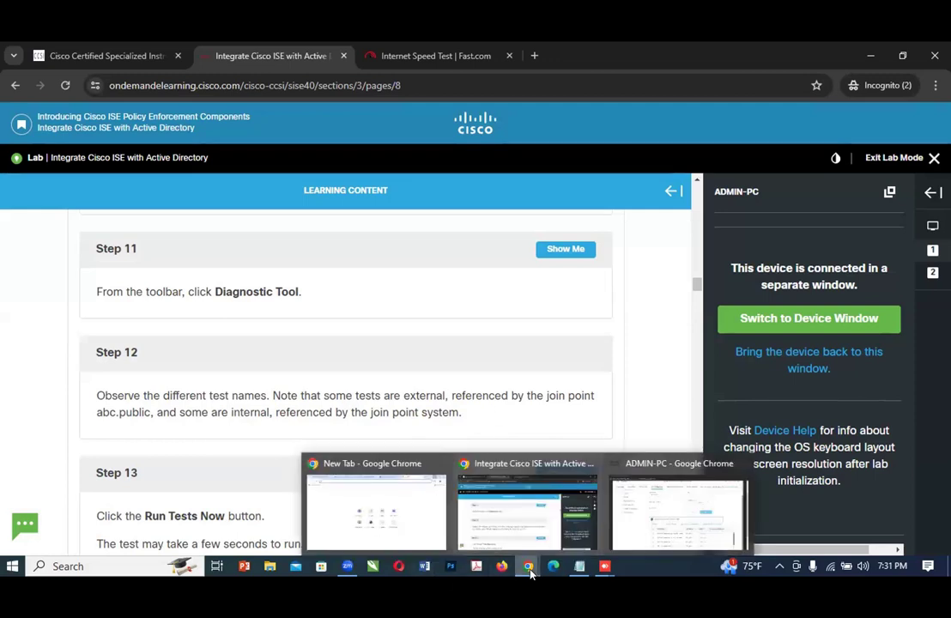
pyautogui.click(629, 536)
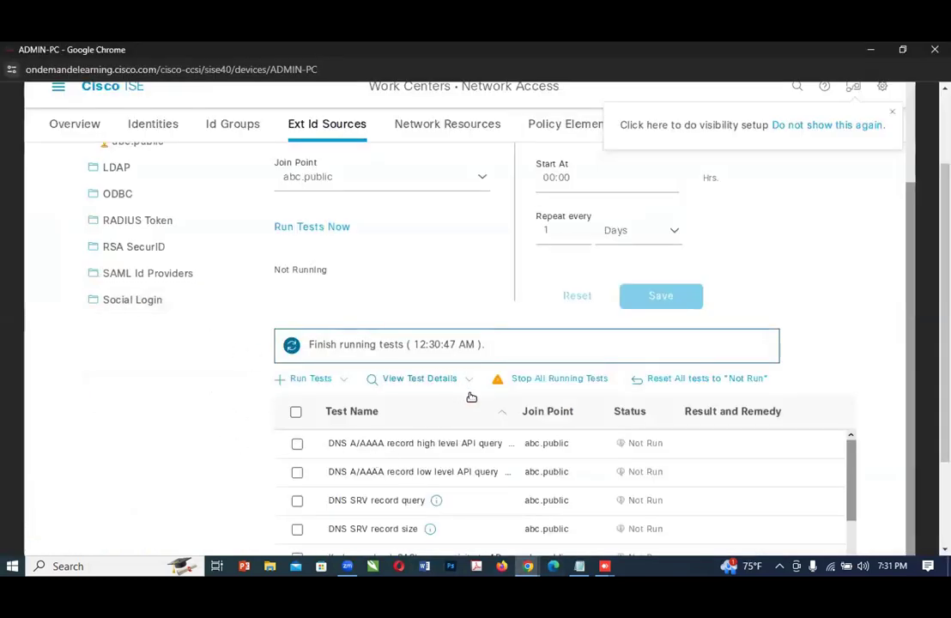
pyautogui.scroll(-1, 440, 485)
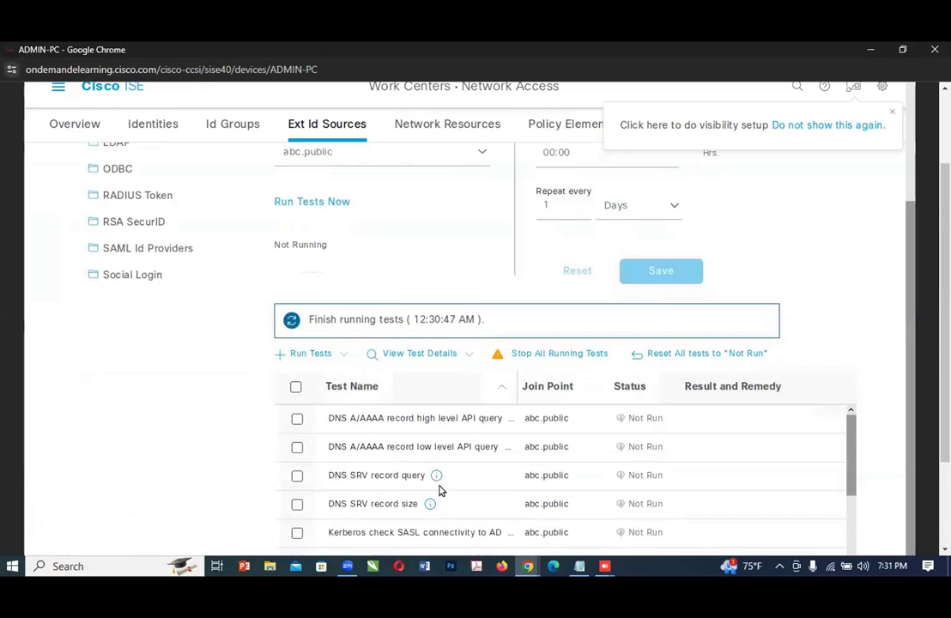
pyautogui.scroll(-1, 387, 440)
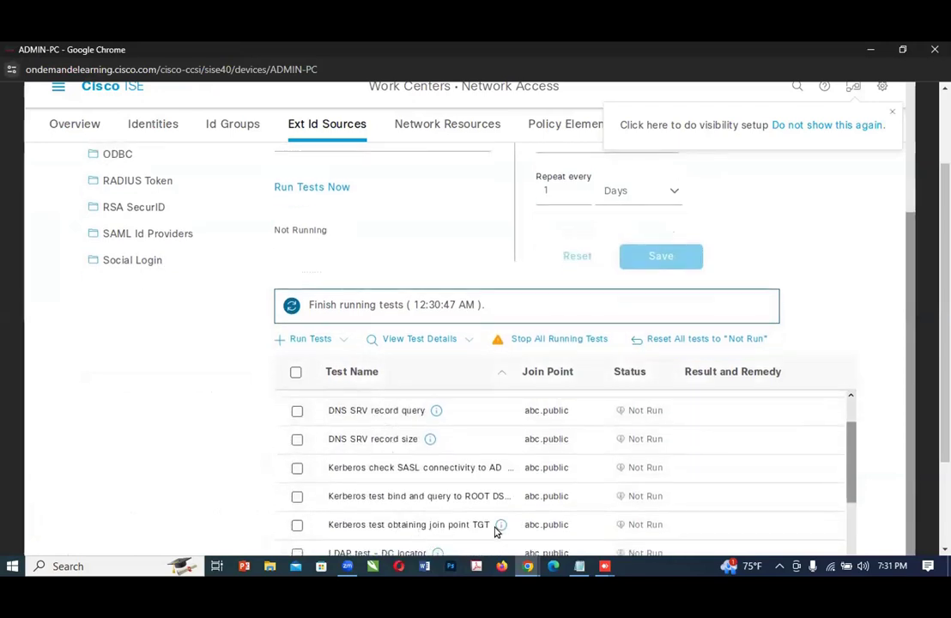
# Step: Return to the lab guide and reread Step 13 about running the tests
pyautogui.click(525, 566)
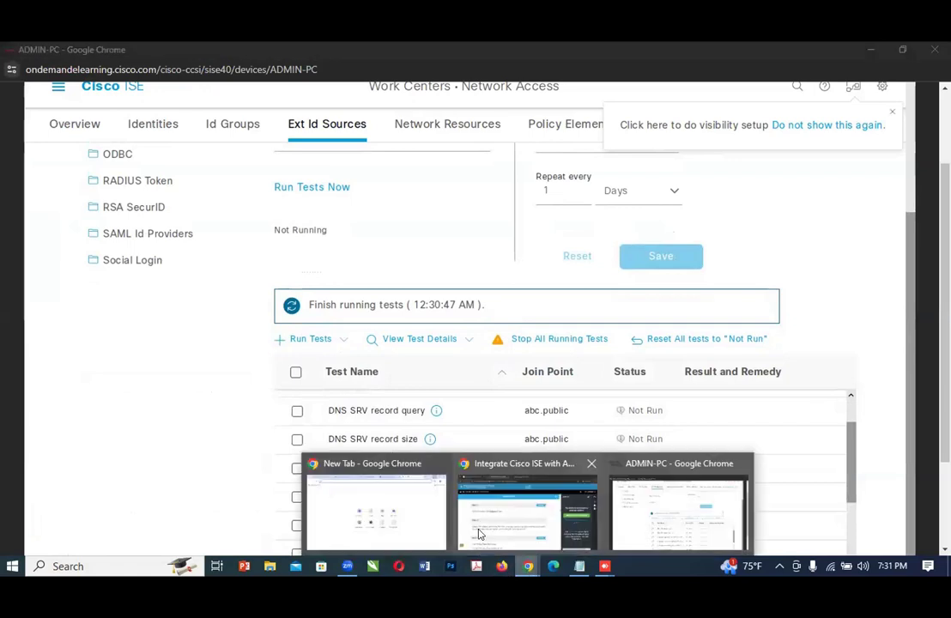
pyautogui.click(452, 528)
pyautogui.scroll(-1, 245, 464)
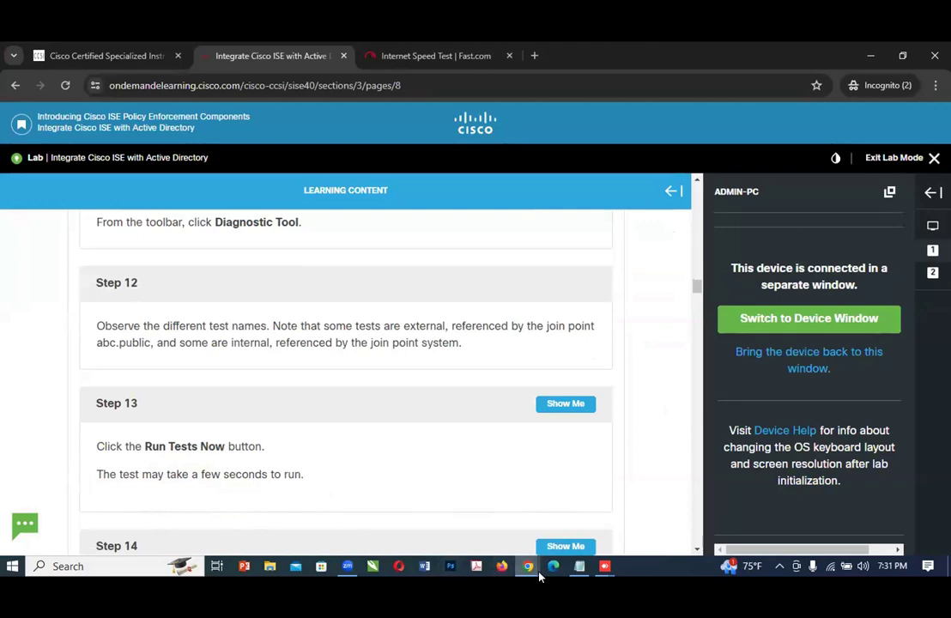
# Step: On ADMIN-PC, review the remaining tests in the list and run all diagnostic tests for the abc.public join point
pyautogui.moveTo(531, 567)
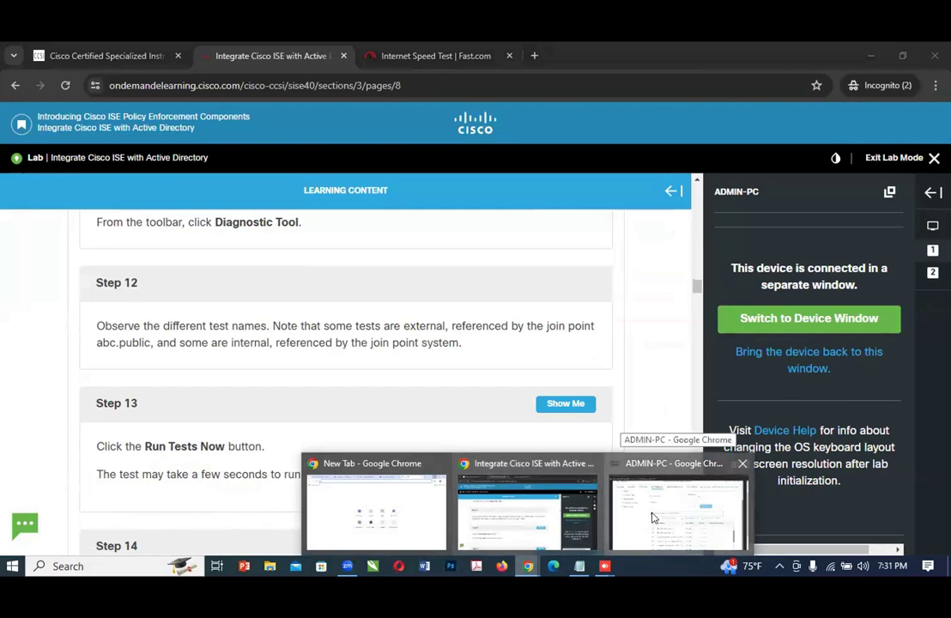
pyautogui.click(652, 512)
pyautogui.scroll(-1, 729, 411)
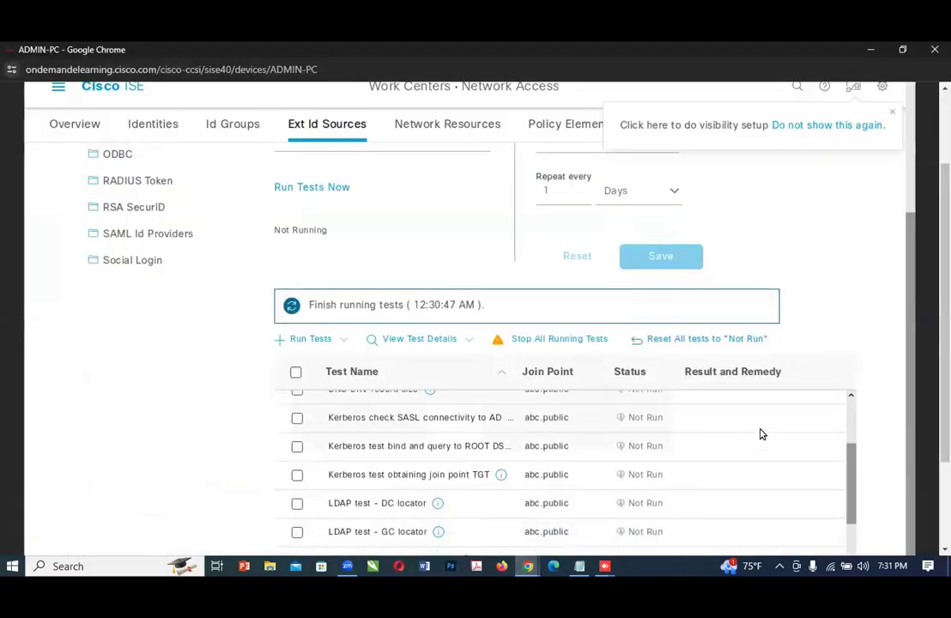
pyautogui.scroll(-3, 793, 468)
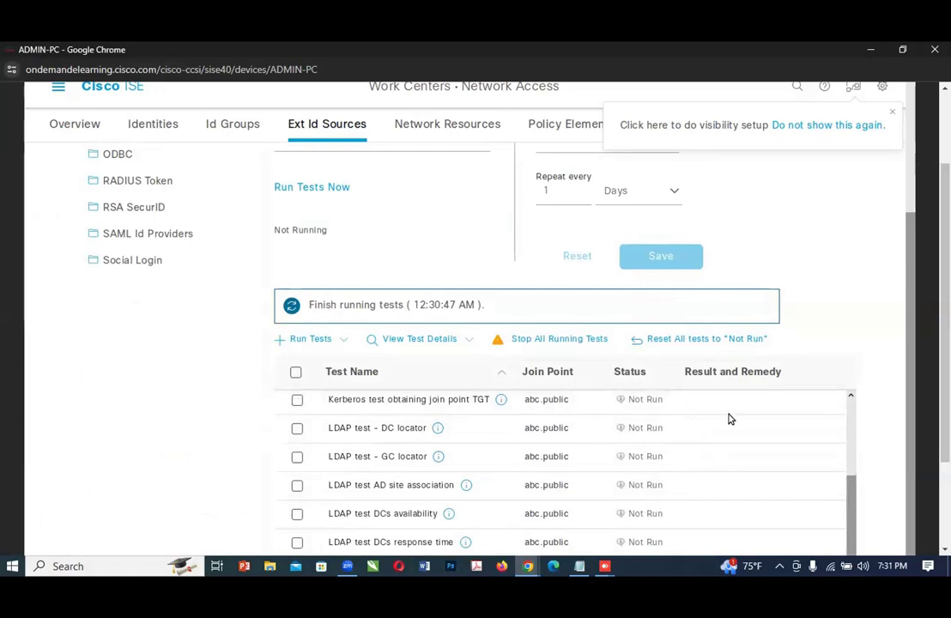
pyautogui.click(318, 190)
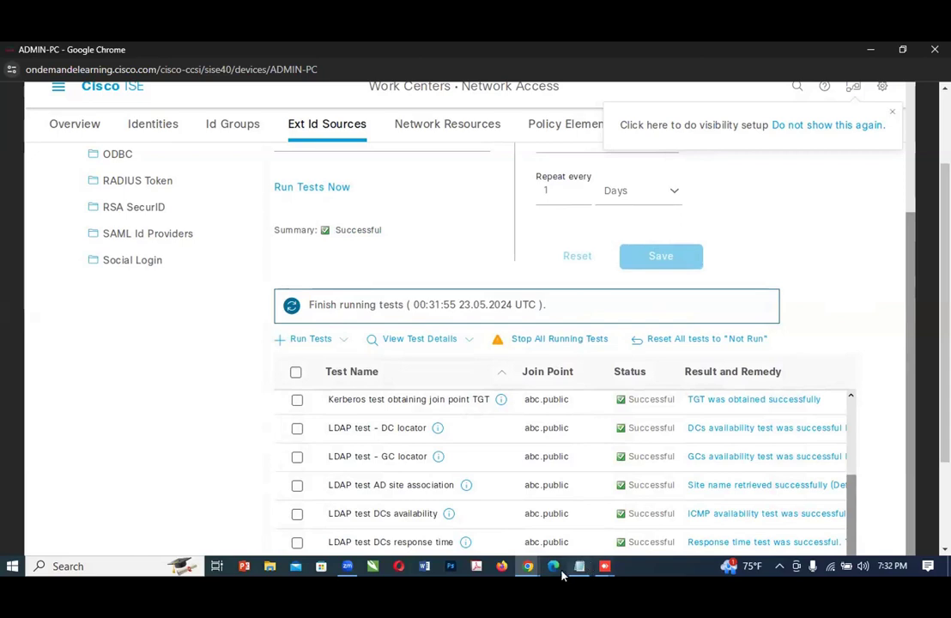
# Step: Return to the lab guide and read Step 14 about test statuses and viewing test details
pyautogui.click(527, 565)
pyautogui.click(507, 526)
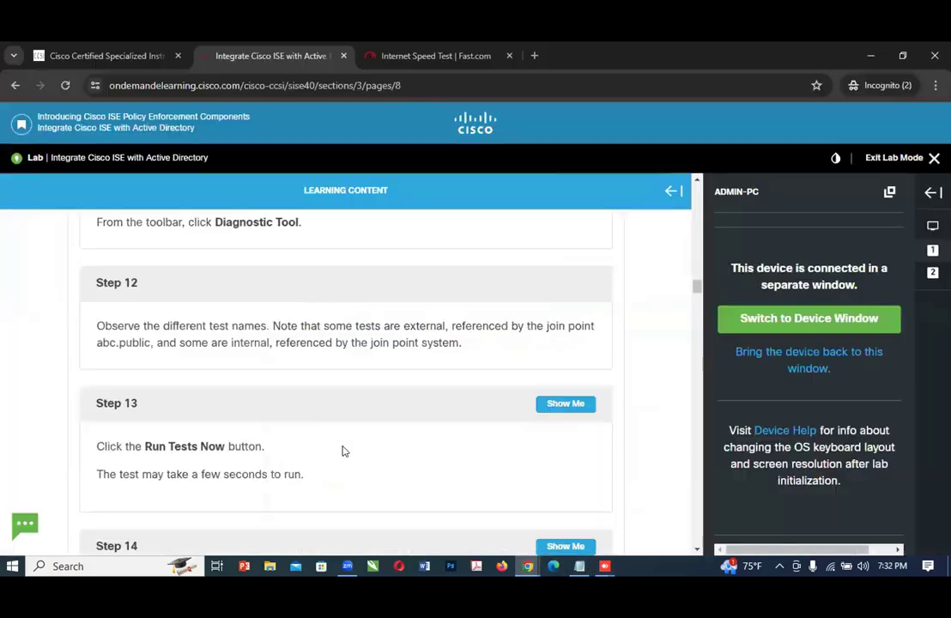
pyautogui.scroll(-1, 343, 442)
pyautogui.scroll(-3, 348, 438)
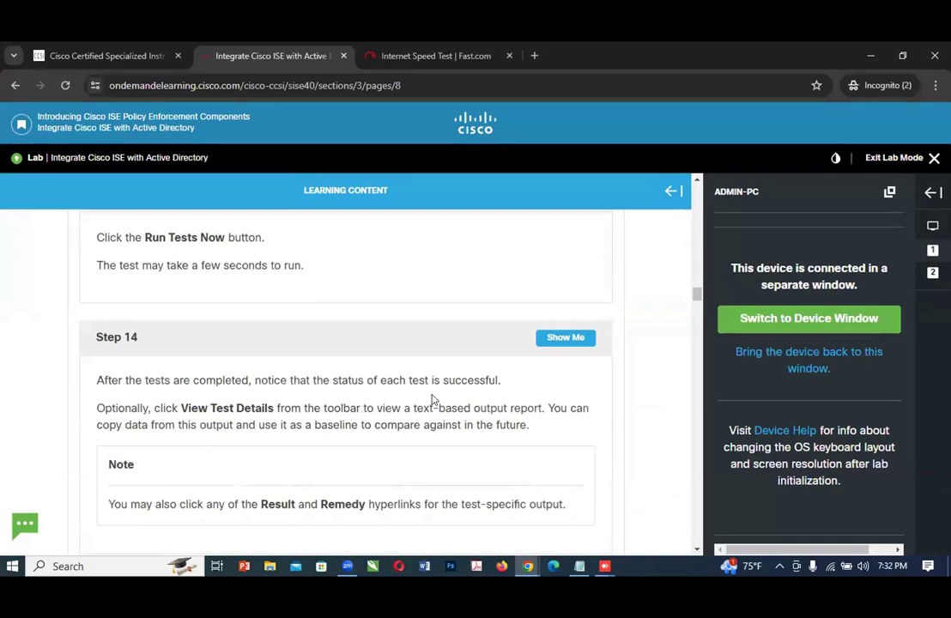
# Step: Compare the diagnostic test results on ADMIN-PC with the Step 14 instructions in the lab guide
pyautogui.click(527, 565)
pyautogui.click(638, 515)
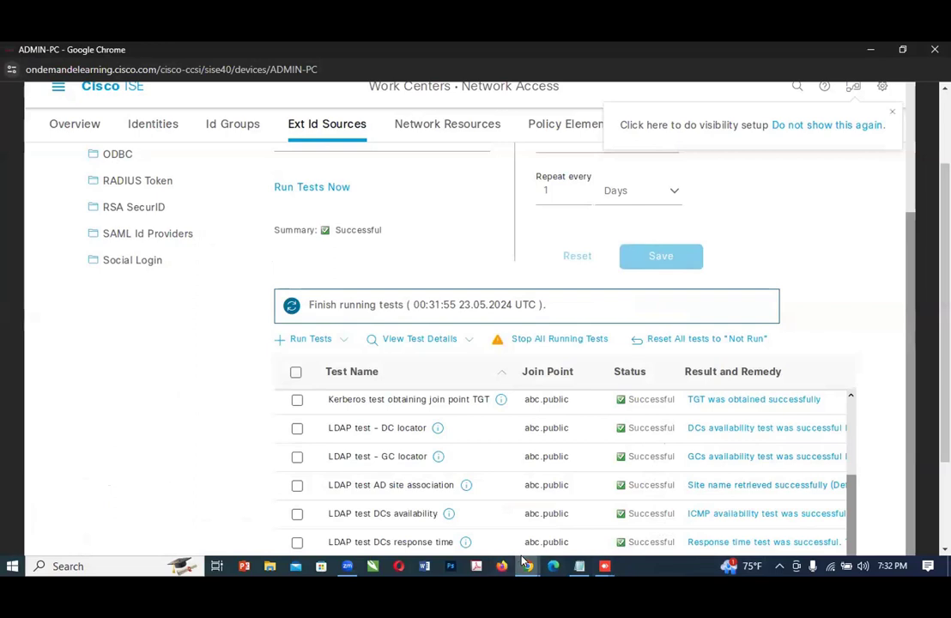
pyautogui.moveTo(523, 561)
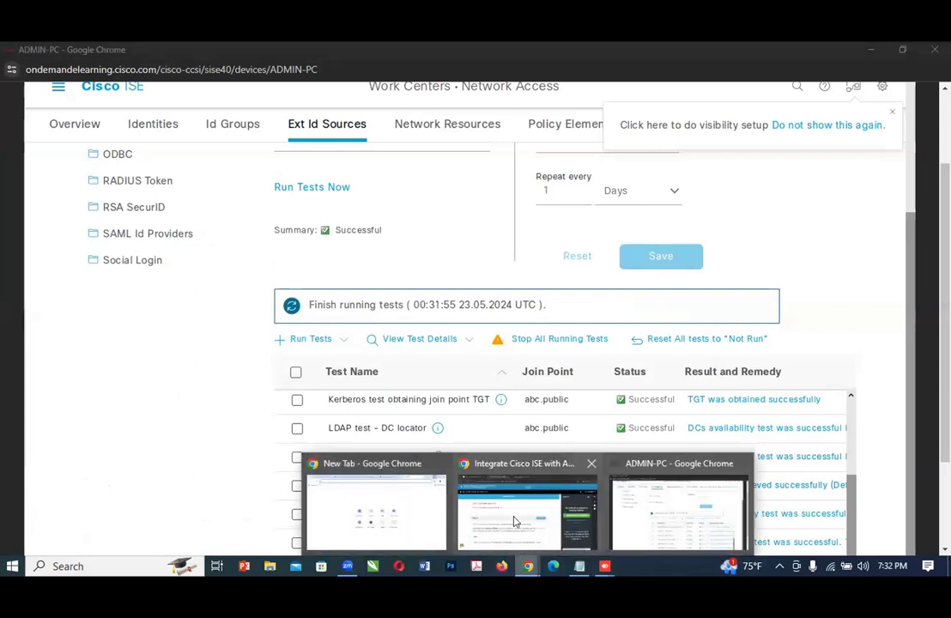
pyautogui.click(454, 487)
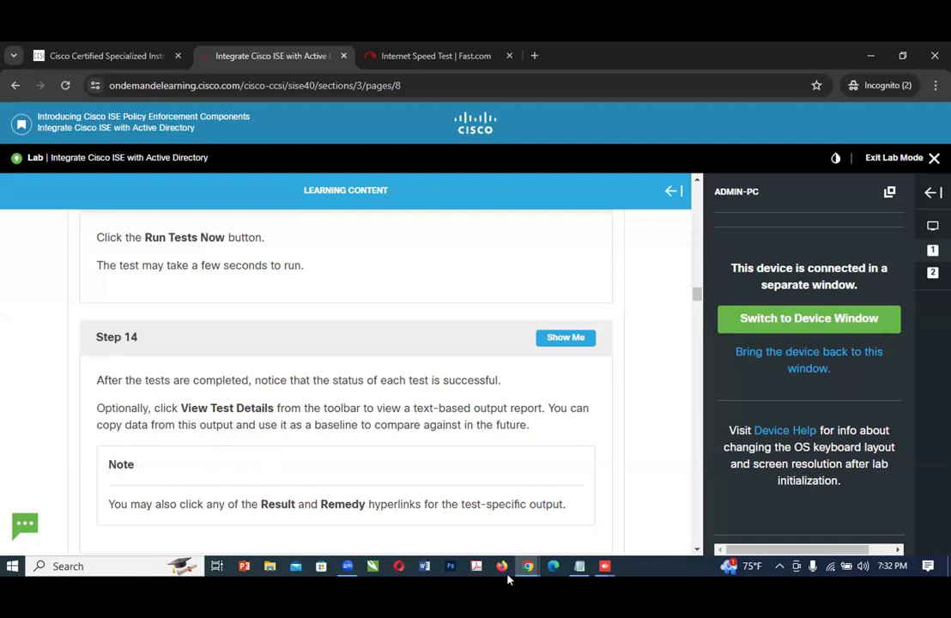
pyautogui.moveTo(527, 566)
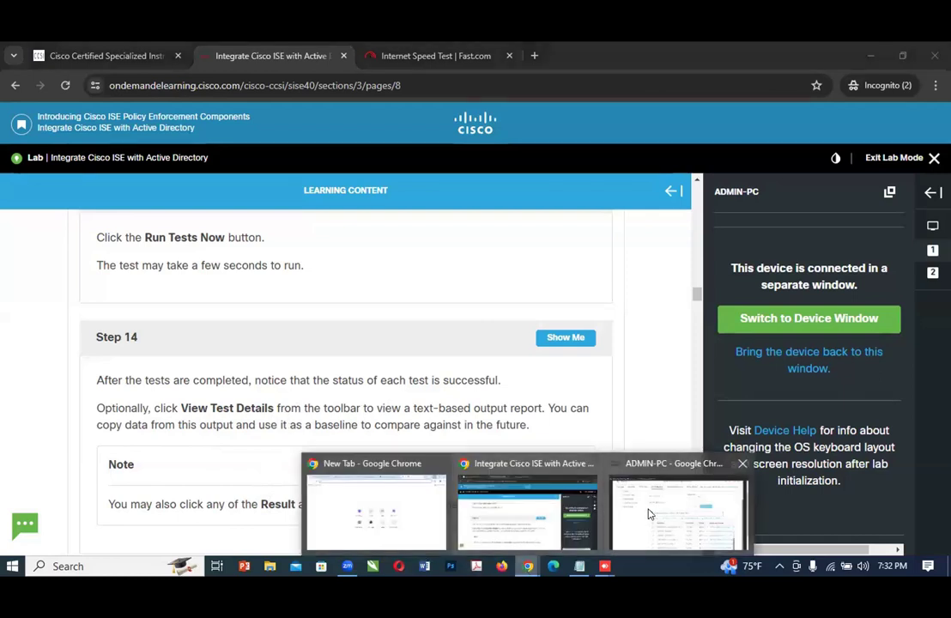
pyautogui.click(629, 514)
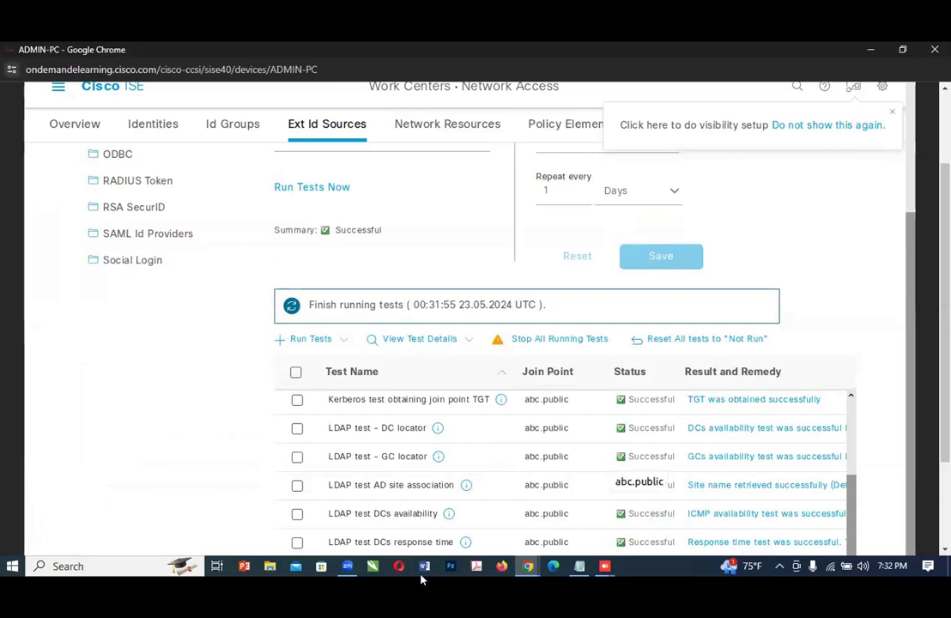
pyautogui.moveTo(528, 566)
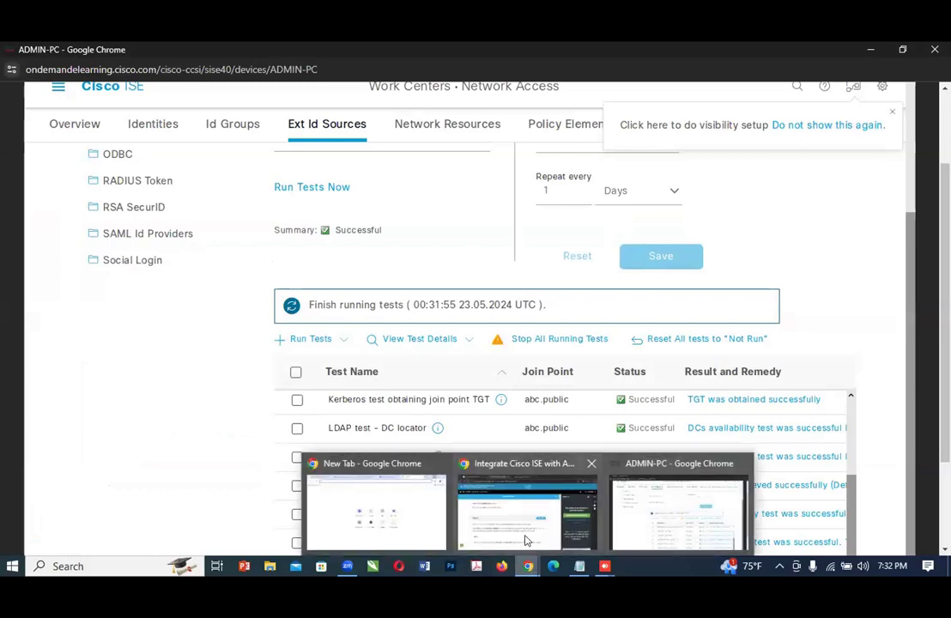
pyautogui.click(526, 539)
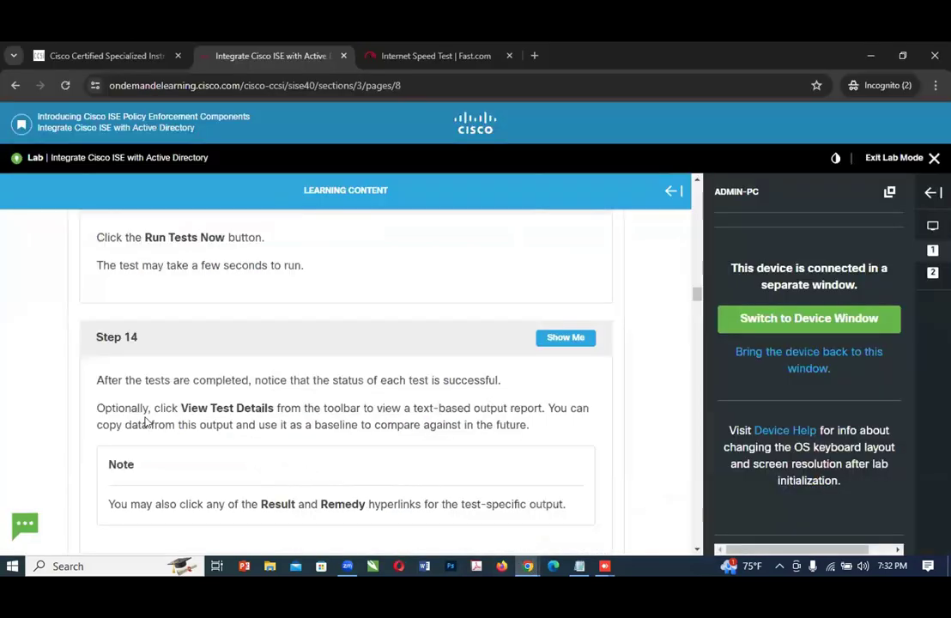
# Step: On ADMIN-PC, select the Kerberos test obtaining join point TGT and open the Test Details report for all tests
pyautogui.moveTo(527, 566)
pyautogui.click(645, 520)
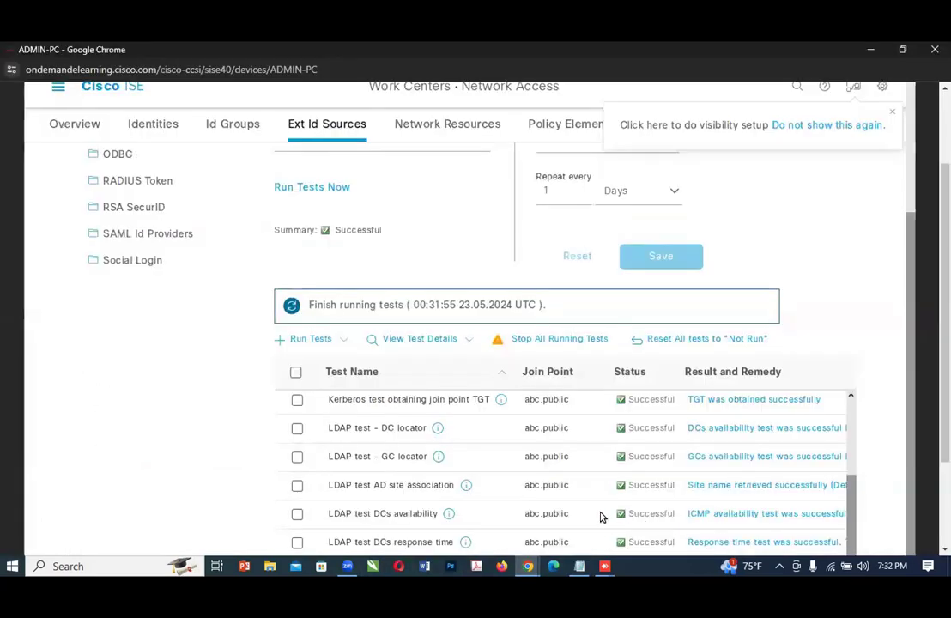
pyautogui.click(421, 340)
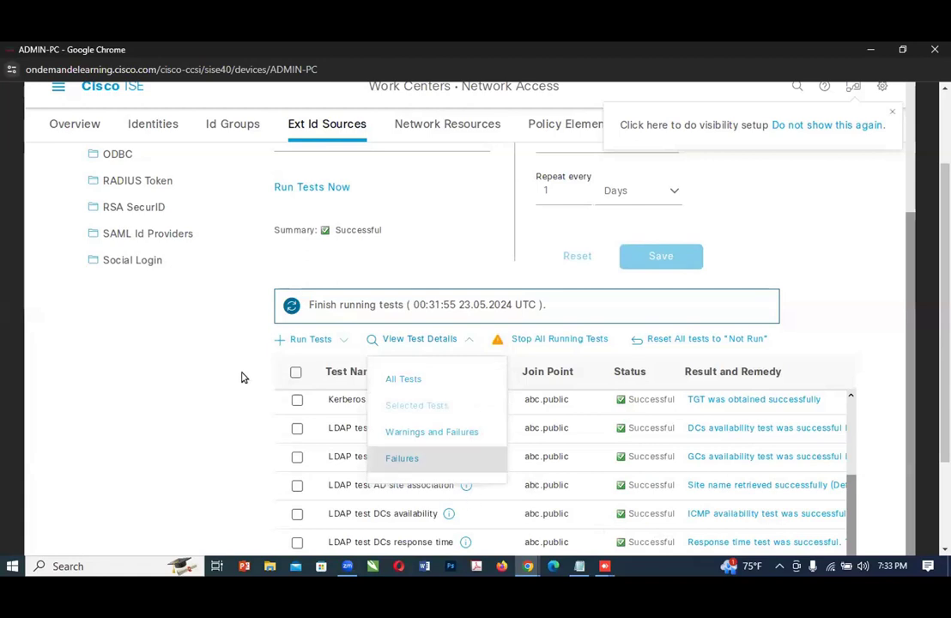
pyautogui.click(297, 401)
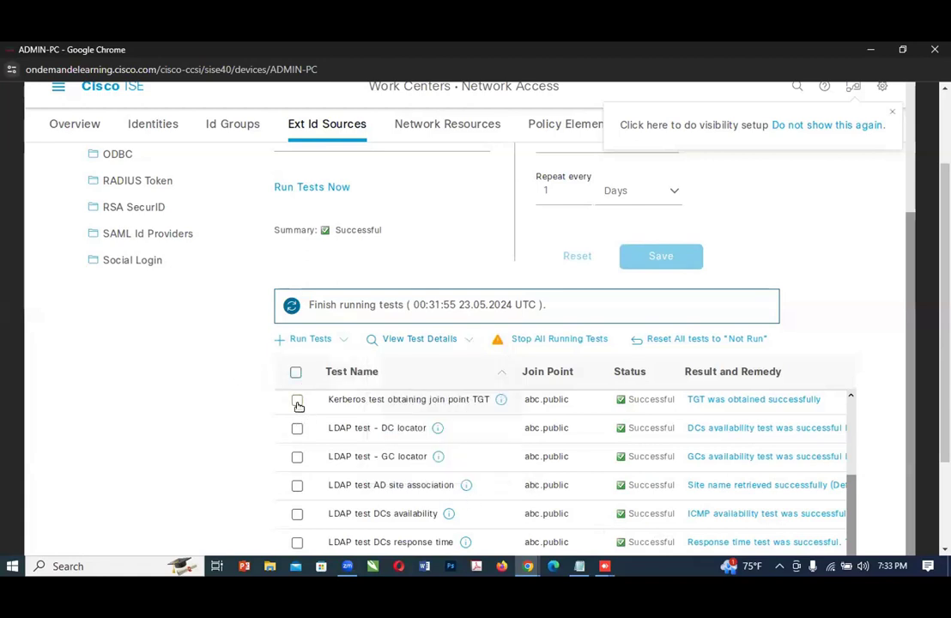
pyautogui.click(415, 340)
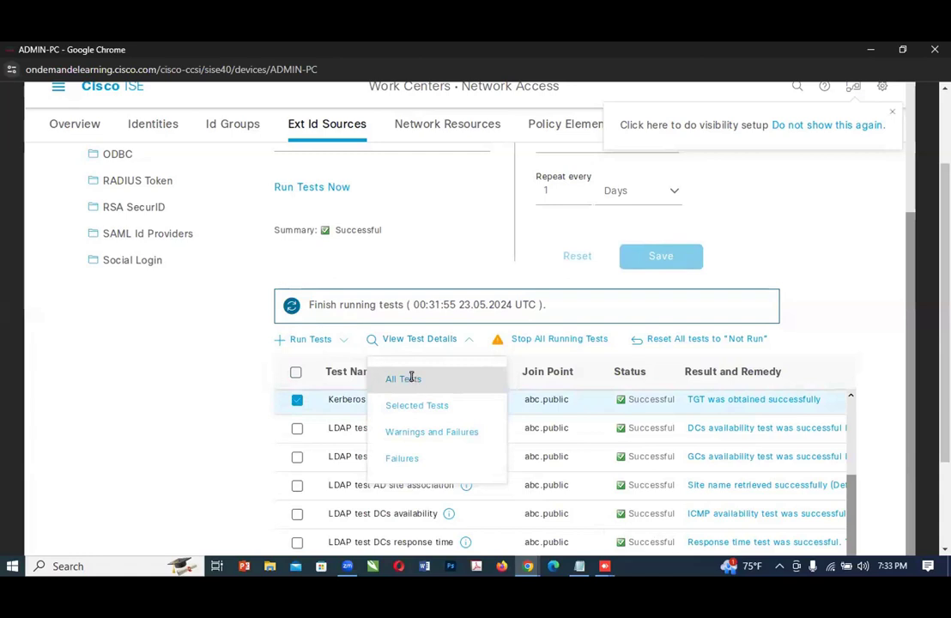
pyautogui.click(411, 377)
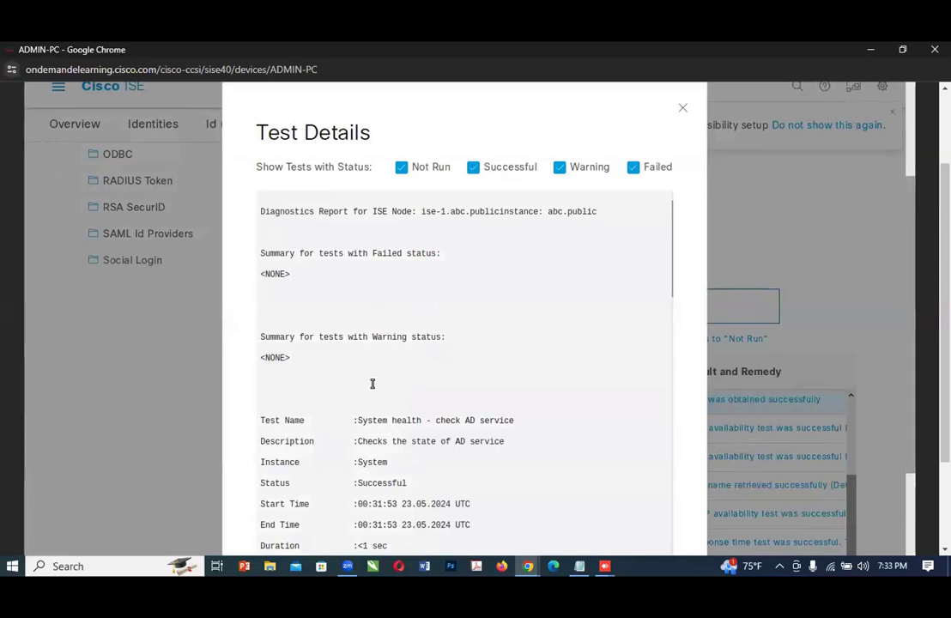
# Step: Review the failed, warning and system health entries in the Test Details report, and close the report
pyautogui.scroll(-1, 403, 377)
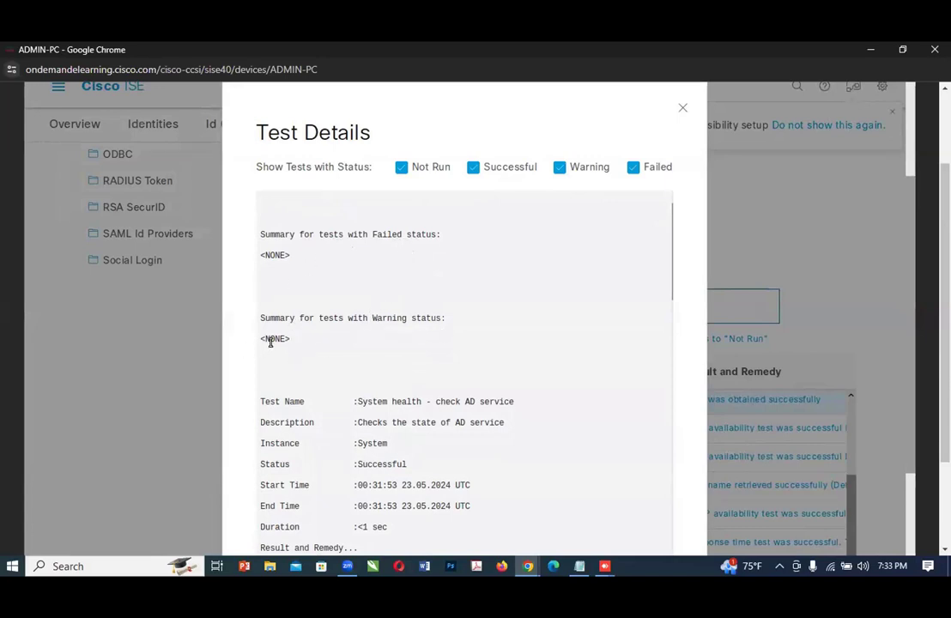
pyautogui.scroll(1, 314, 325)
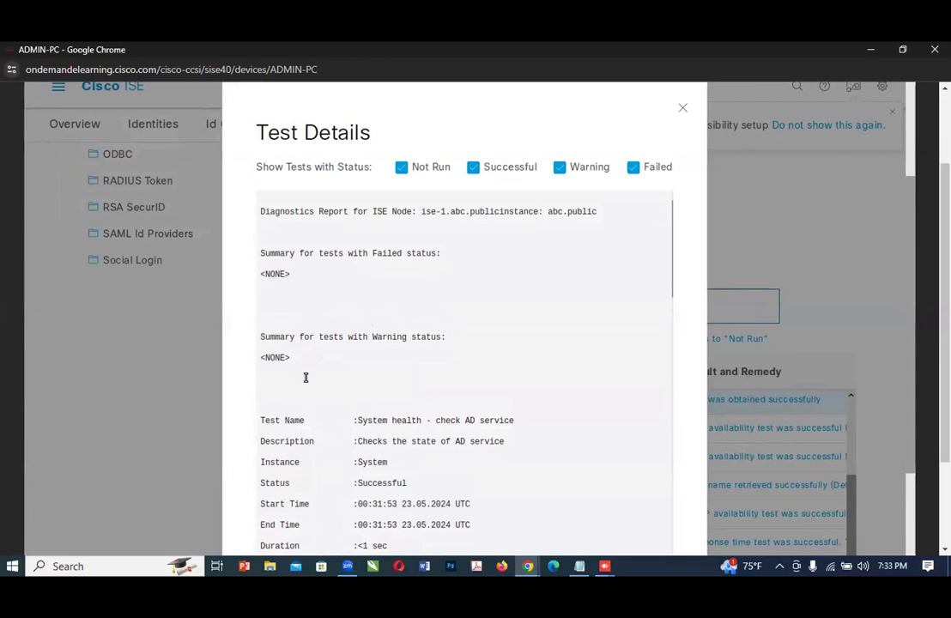
pyautogui.scroll(-1, 306, 378)
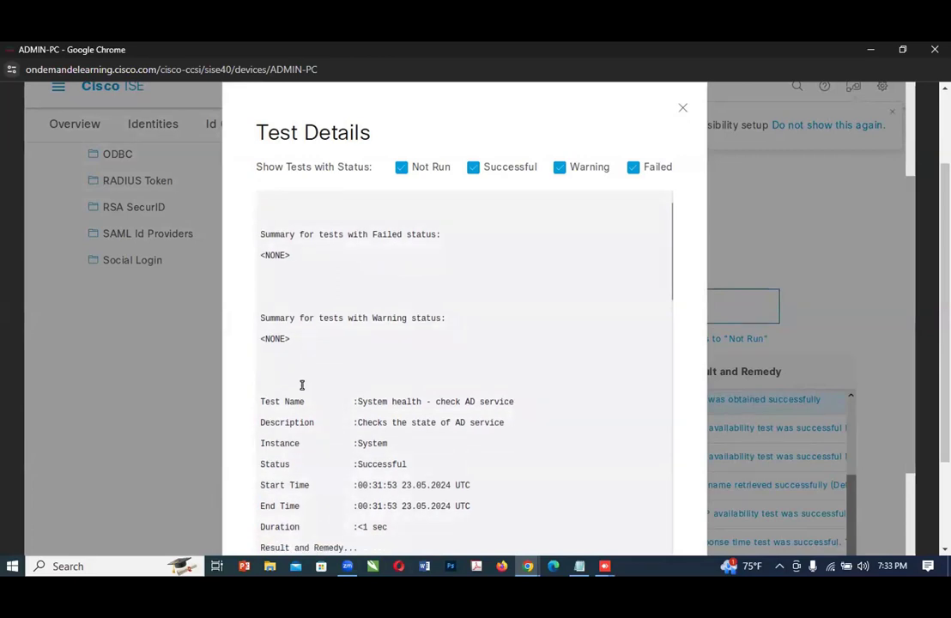
pyautogui.scroll(-5, 302, 386)
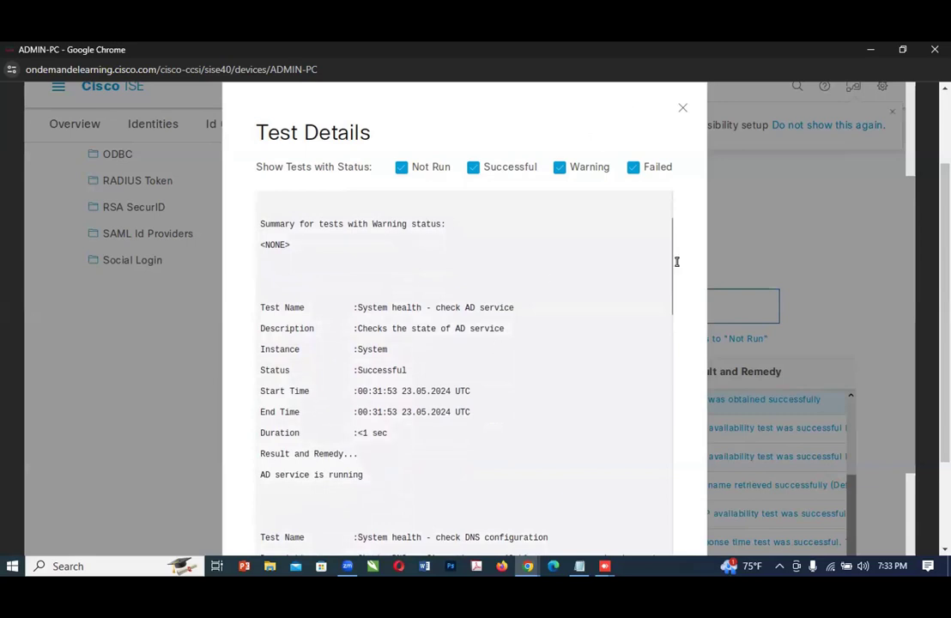
pyautogui.click(682, 113)
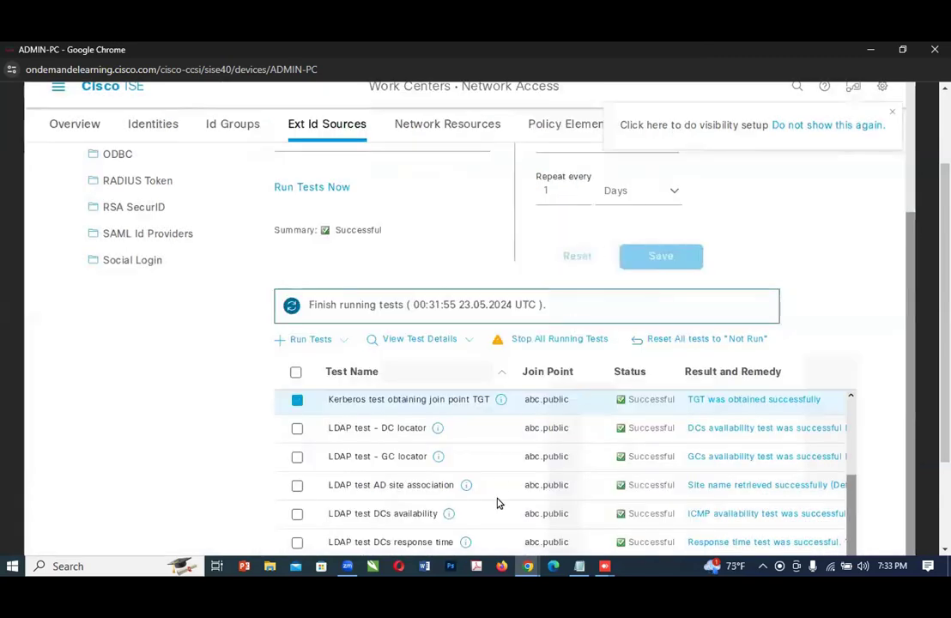
# Step: Switch to the lab guide and read the Step 14 note about the Result and Remedy hyperlinks
pyautogui.moveTo(528, 574)
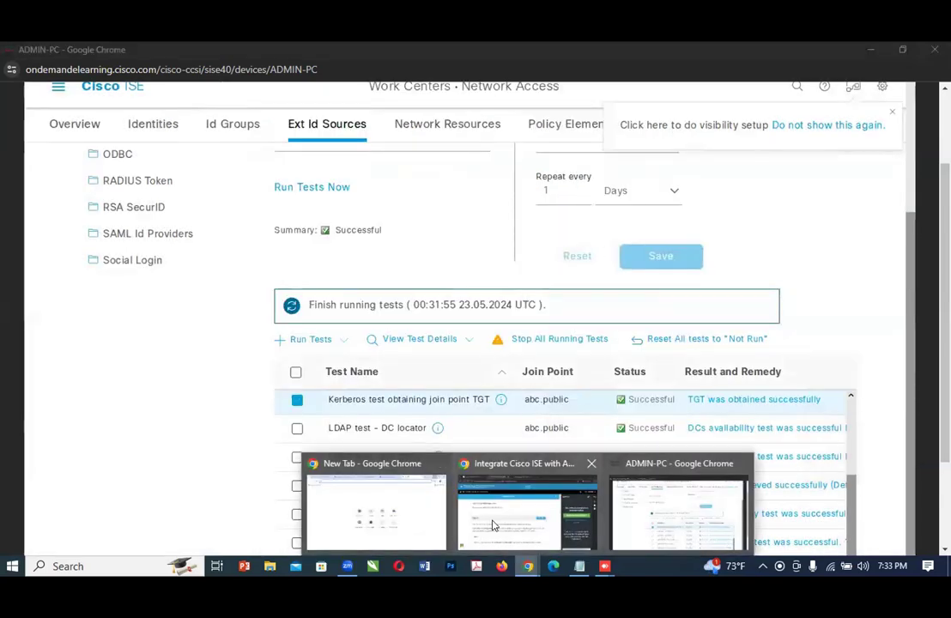
pyautogui.click(429, 464)
pyautogui.scroll(-3, 330, 430)
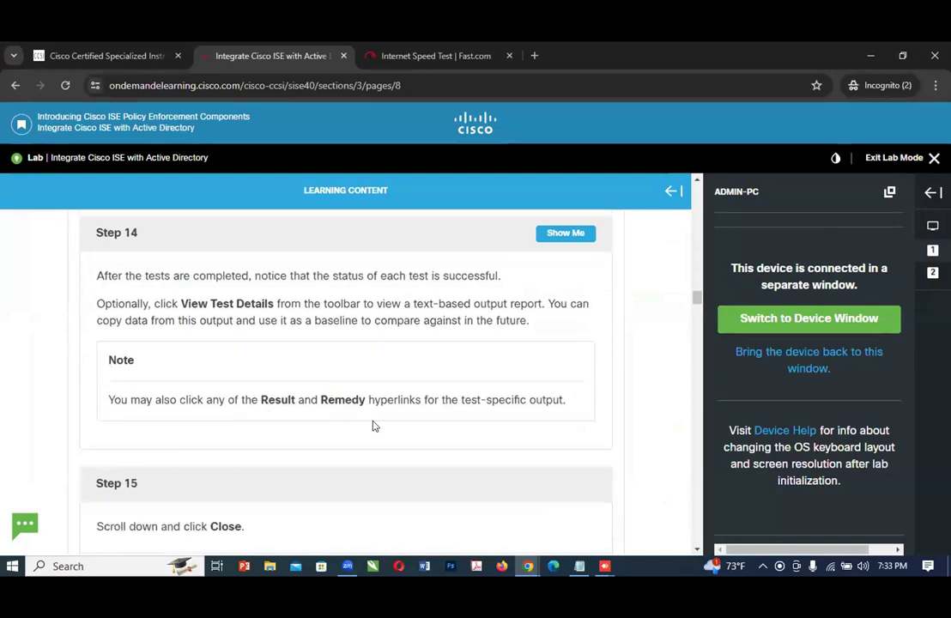
pyautogui.scroll(-1, 372, 426)
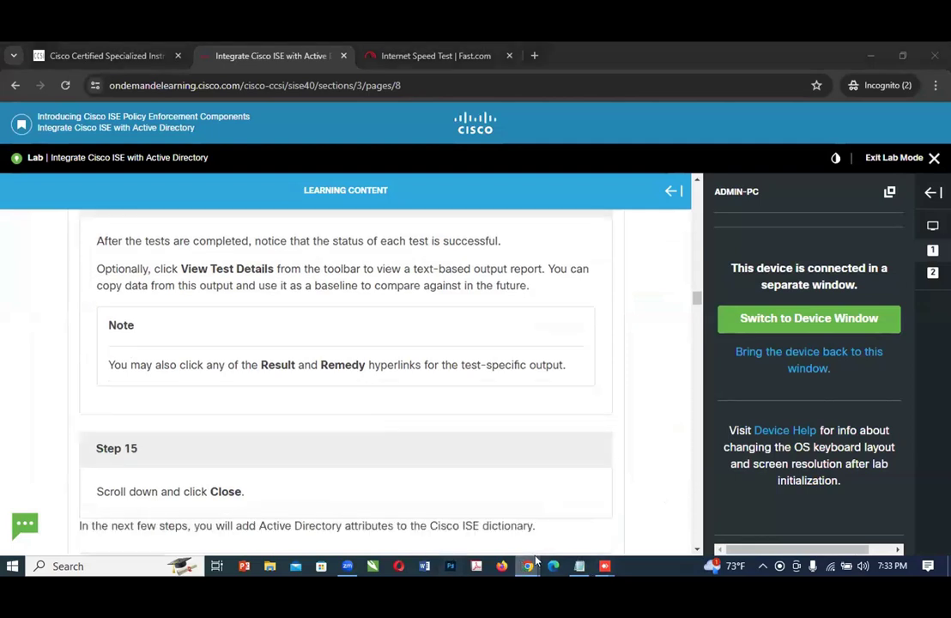
# Step: On ADMIN-PC, view the Result and Remedy details of the LDAP test - GC locator, and close them
pyautogui.moveTo(527, 565)
pyautogui.click(669, 521)
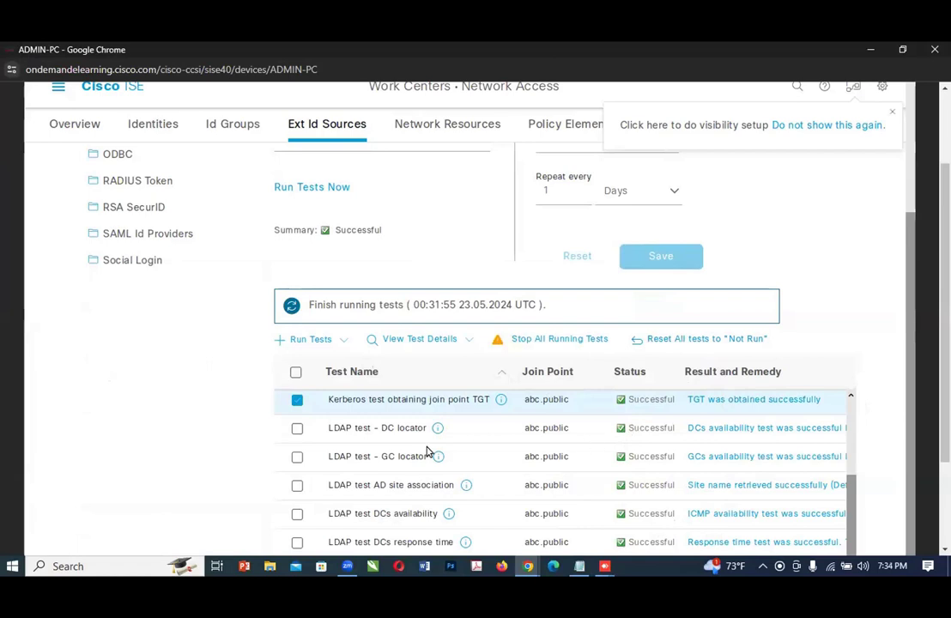
pyautogui.click(297, 430)
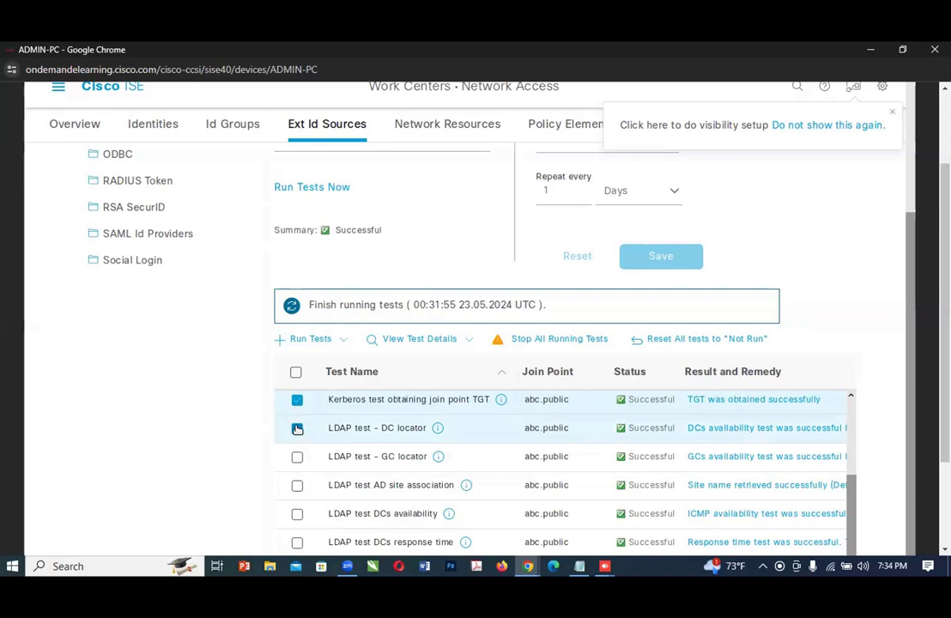
pyautogui.click(297, 428)
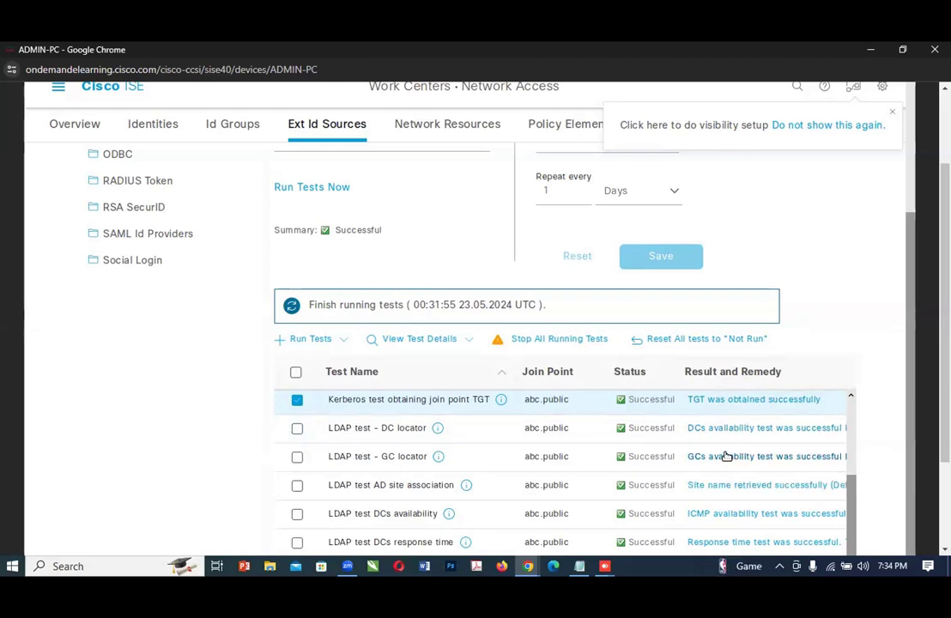
pyautogui.click(725, 455)
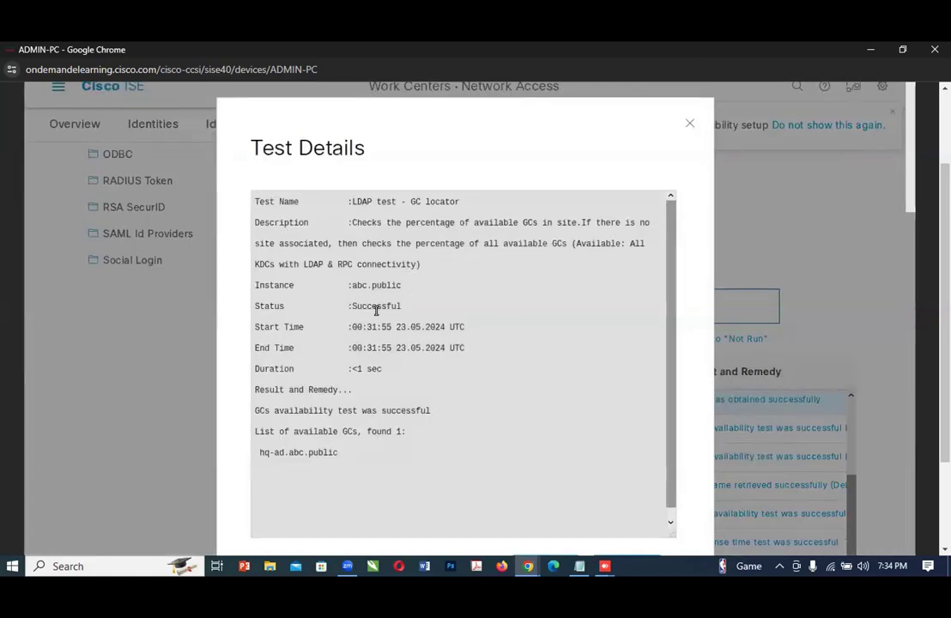
pyautogui.click(690, 126)
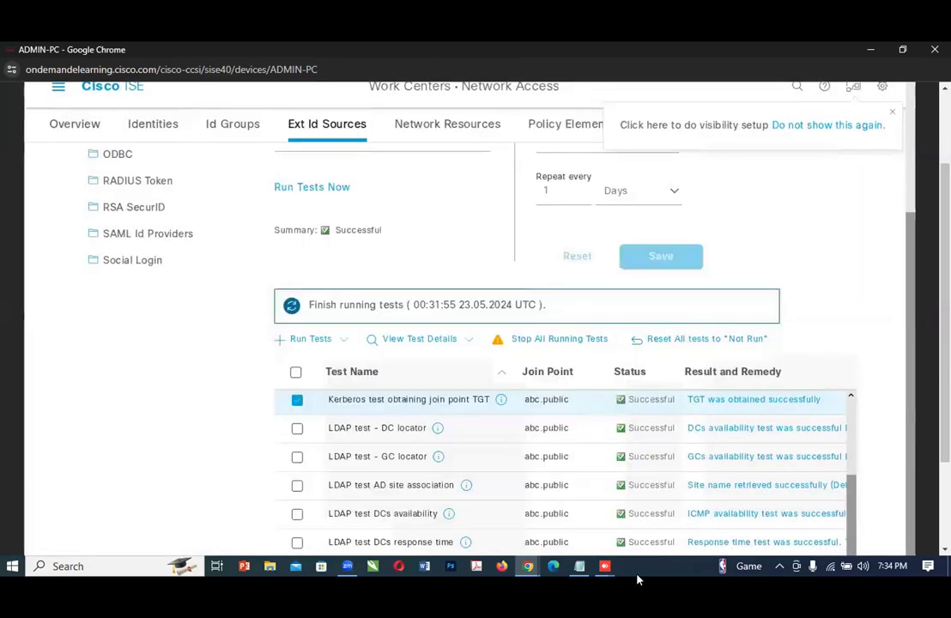
# Step: Return to the lab guide, read Steps 15 and 16, and reveal the illustrated answer for Step 16
pyautogui.click(528, 566)
pyautogui.click(531, 527)
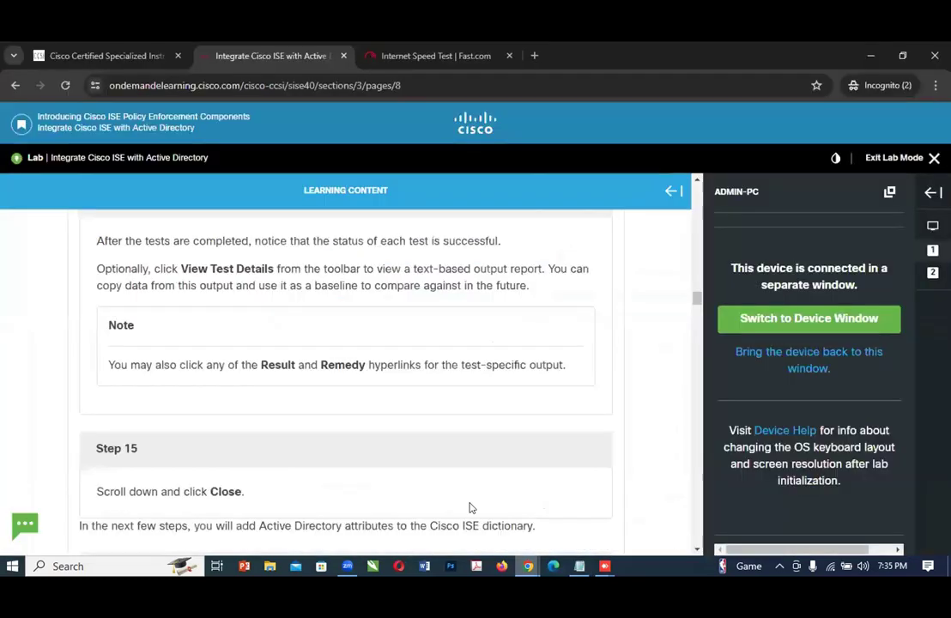
pyautogui.scroll(-1, 430, 465)
pyautogui.scroll(-2, 431, 466)
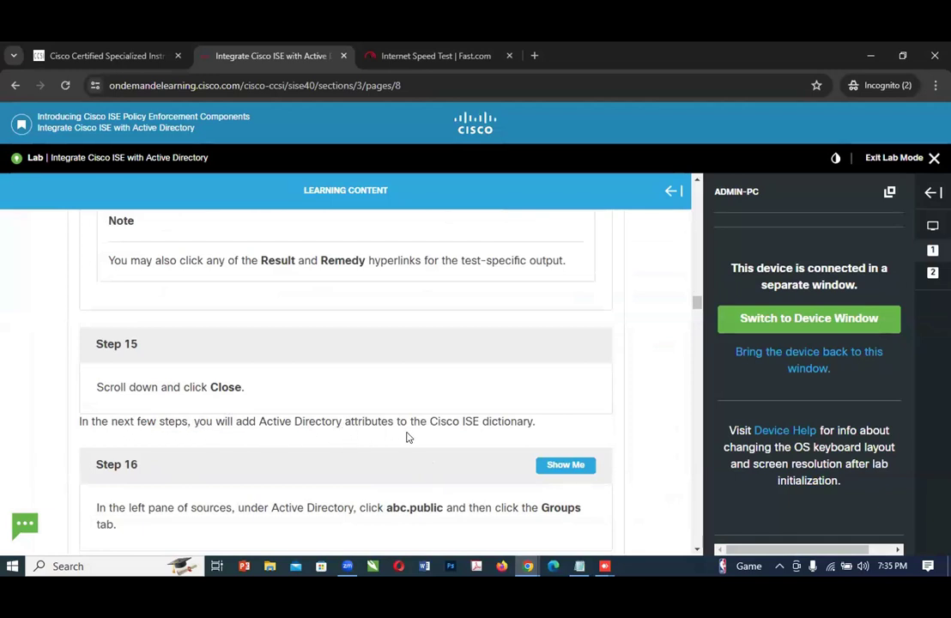
pyautogui.scroll(-1, 400, 442)
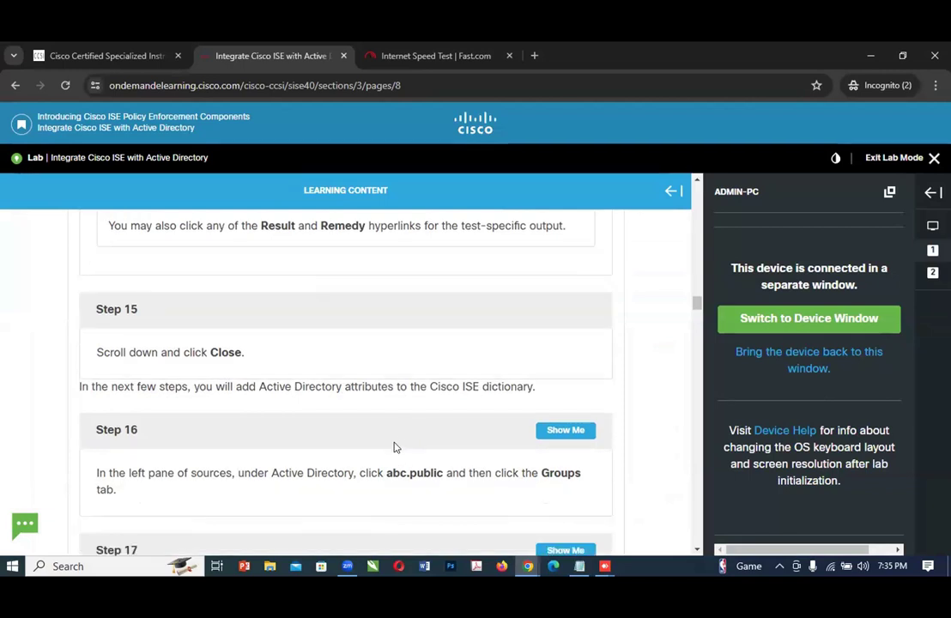
pyautogui.scroll(-1, 360, 476)
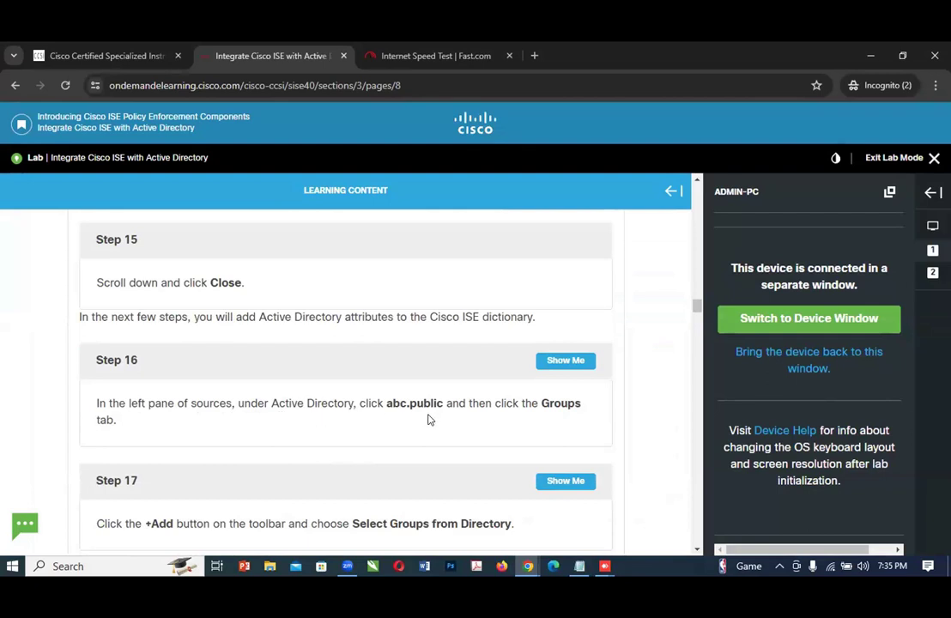
pyautogui.click(576, 361)
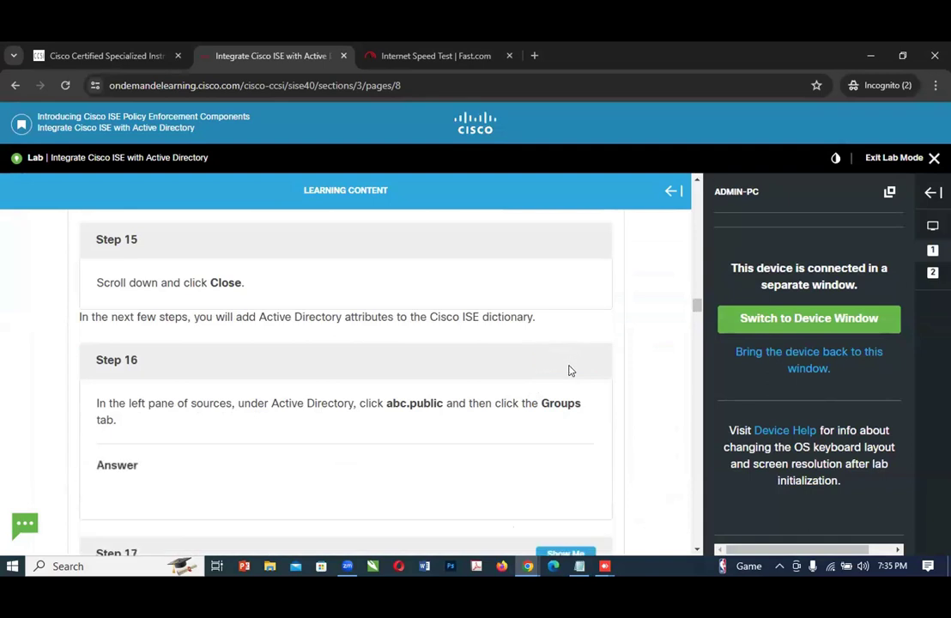
pyautogui.scroll(-3, 503, 412)
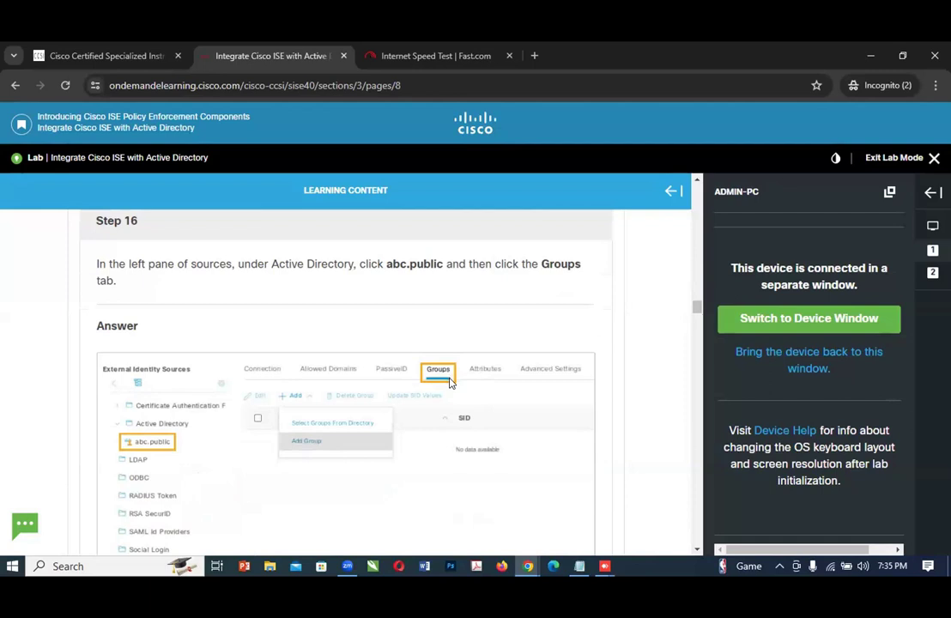
# Step: On ADMIN-PC, open the Groups settings of the abc.public Active Directory join point
pyautogui.moveTo(529, 567)
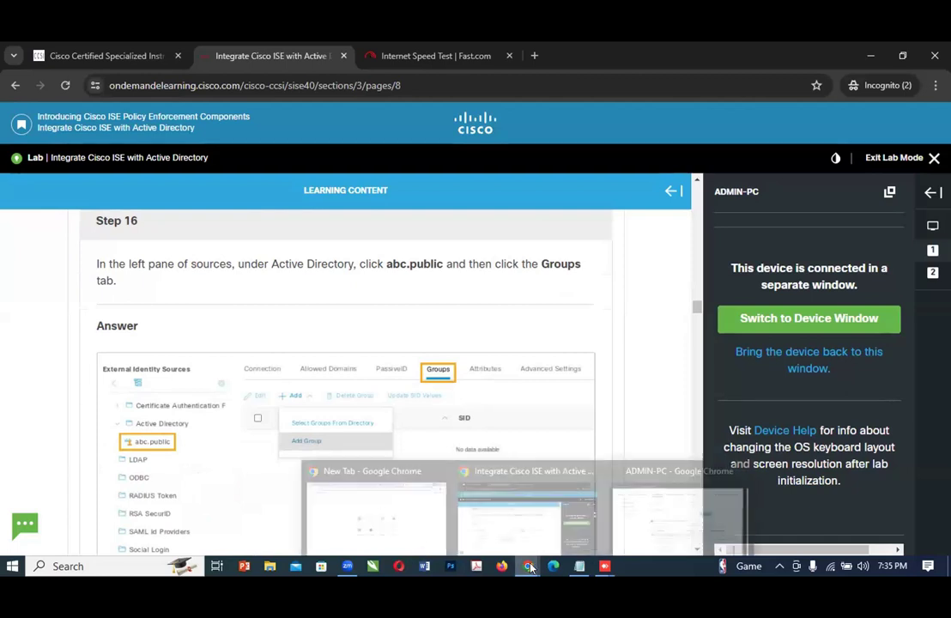
pyautogui.click(678, 515)
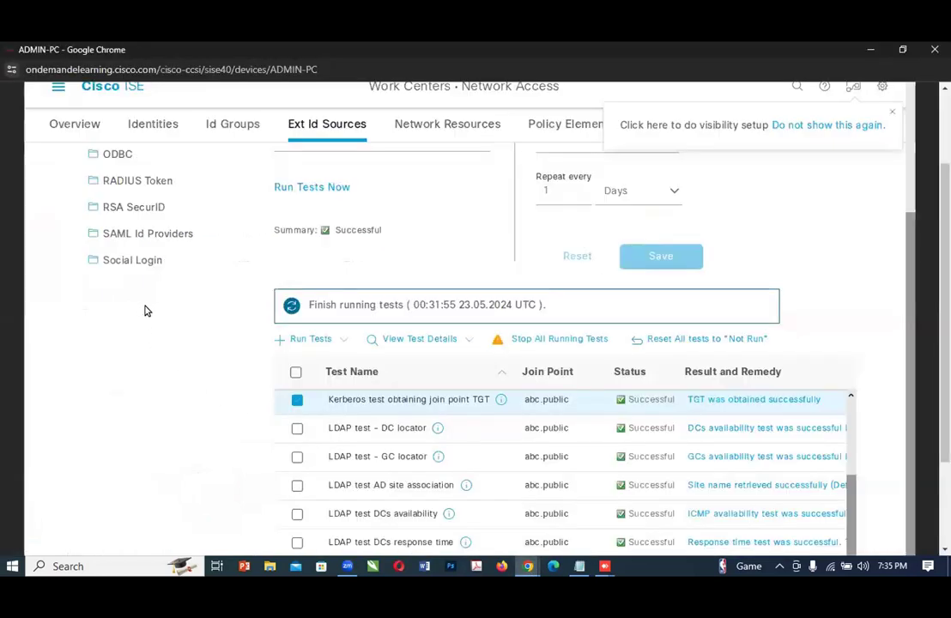
pyautogui.scroll(1, 369, 396)
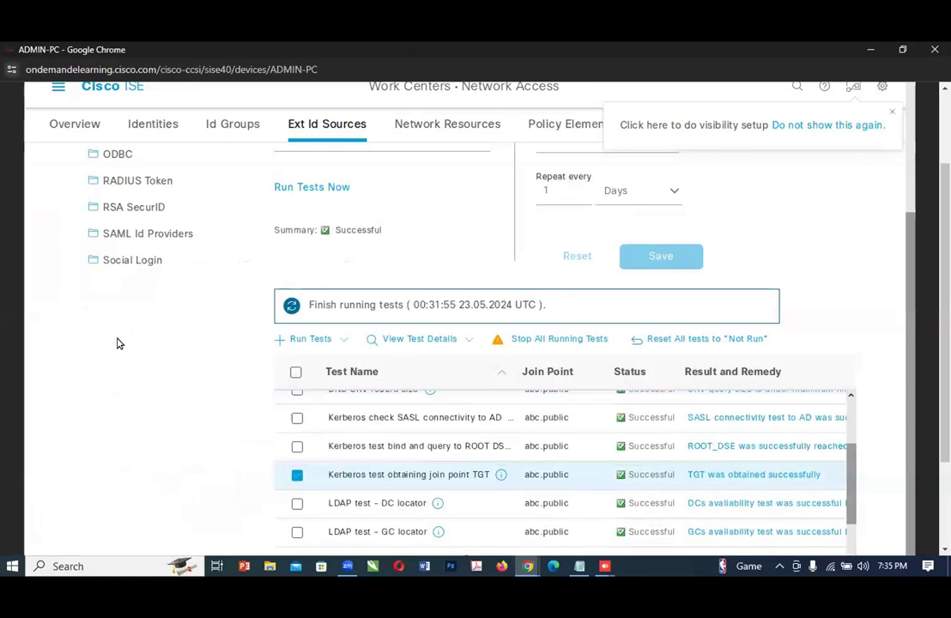
pyautogui.scroll(2, 138, 367)
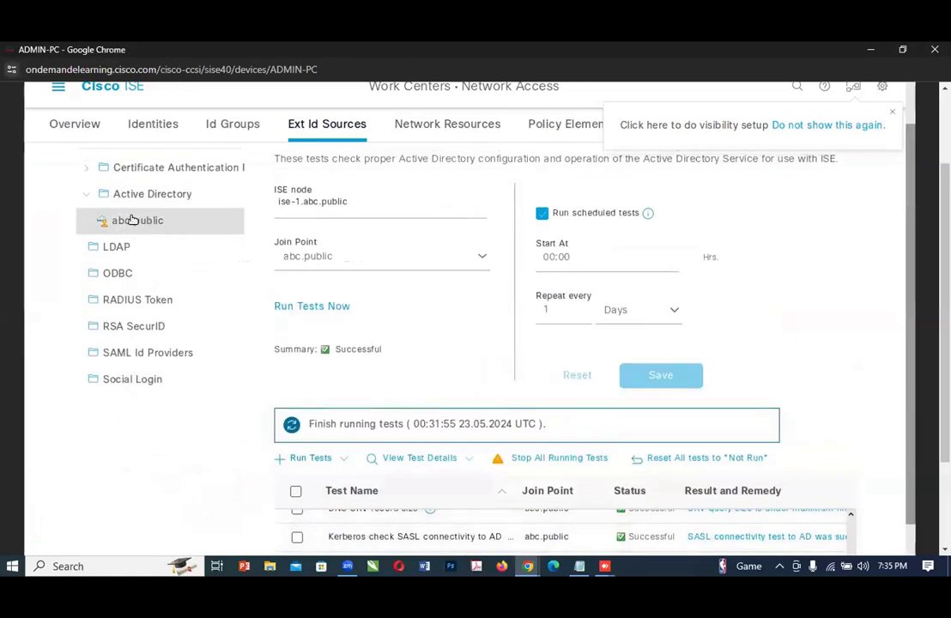
pyautogui.scroll(1, 167, 297)
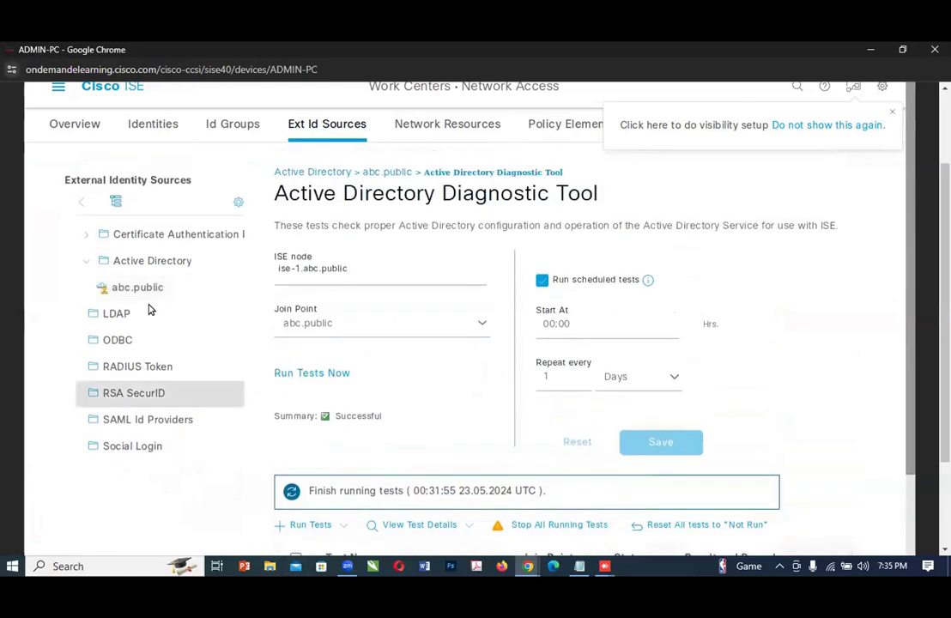
pyautogui.click(136, 290)
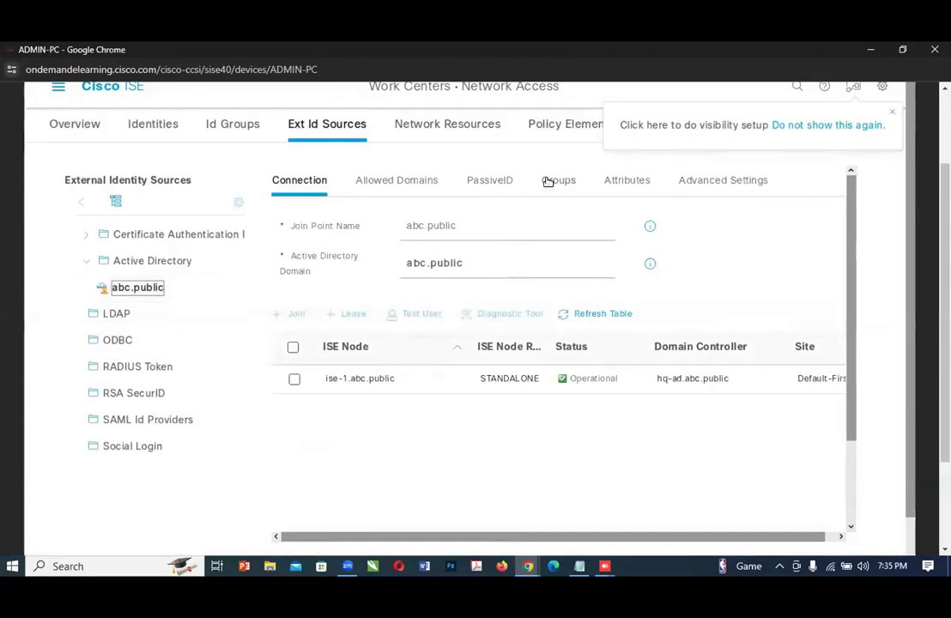
pyautogui.click(545, 182)
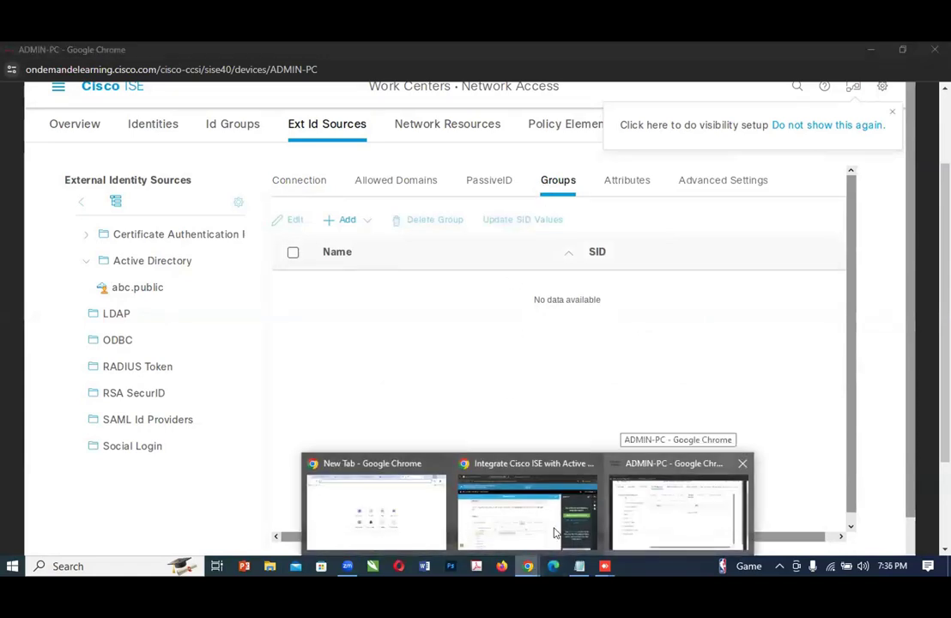
# Step: Switch to the lab guide and read Step 17 about selecting groups from the directory
pyautogui.click(481, 523)
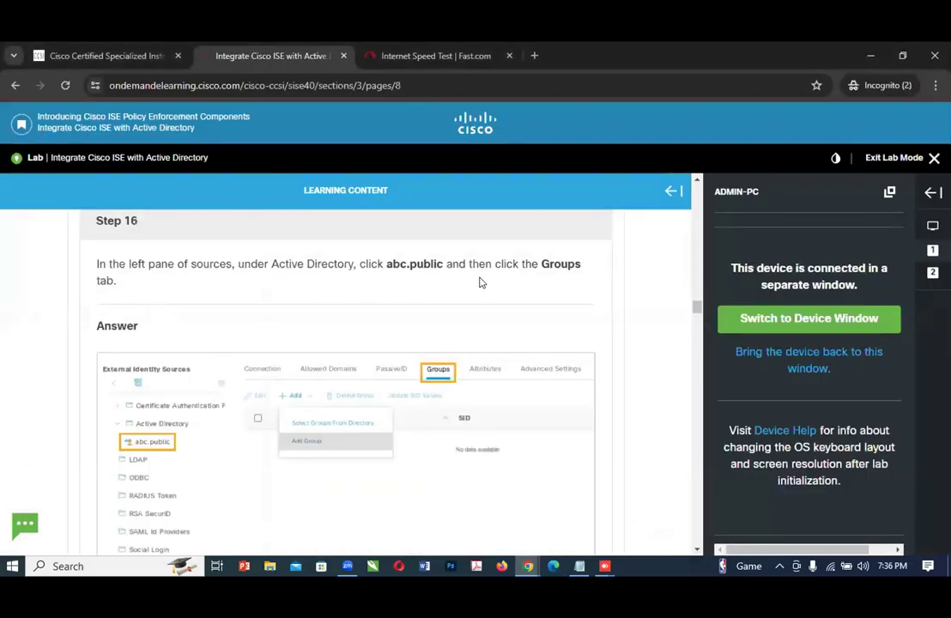
pyautogui.scroll(-3, 441, 362)
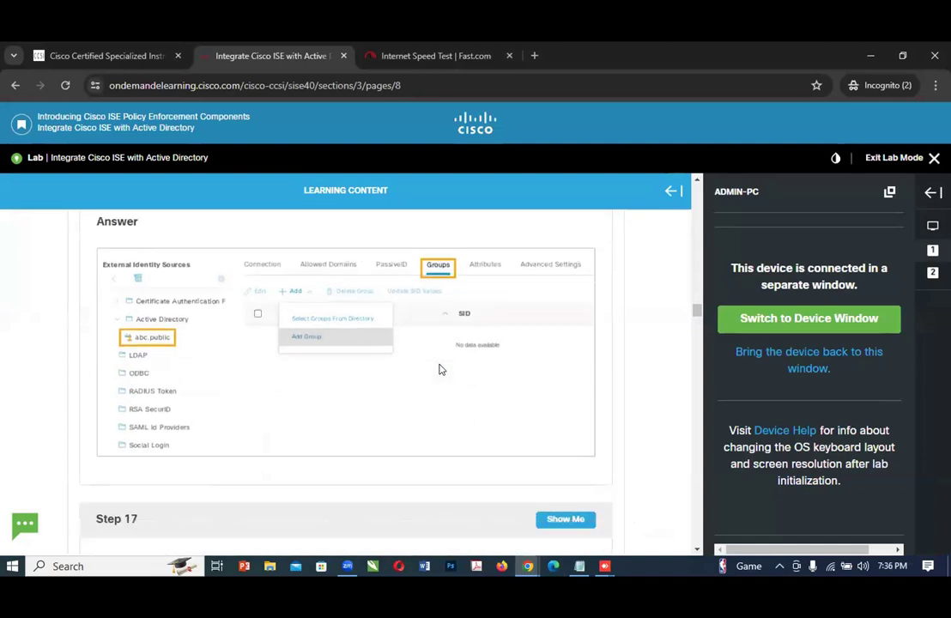
pyautogui.scroll(-1, 433, 364)
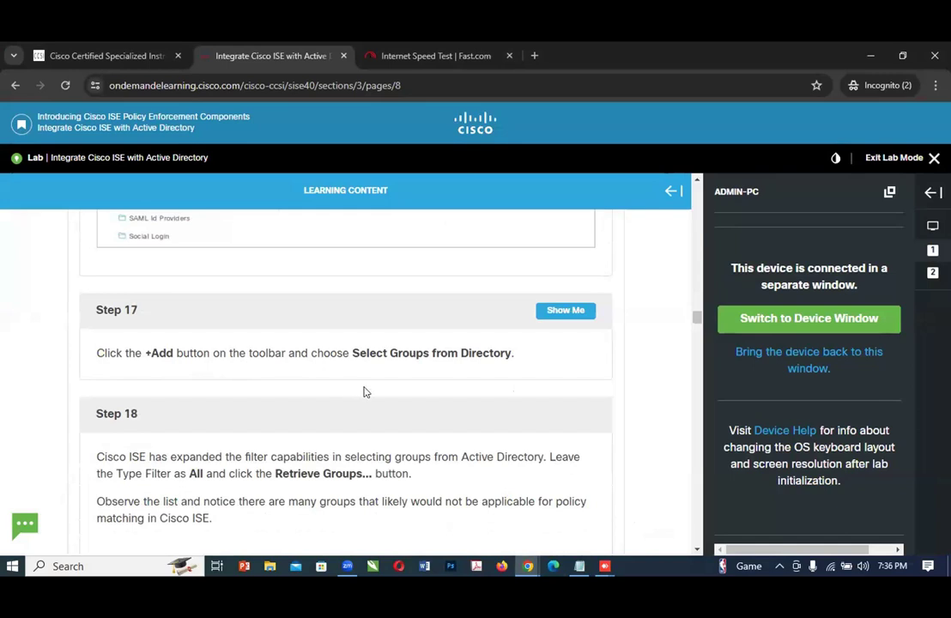
# Step: On ADMIN-PC, start adding groups to abc.public with the Select Groups From Directory option
pyautogui.moveTo(527, 570)
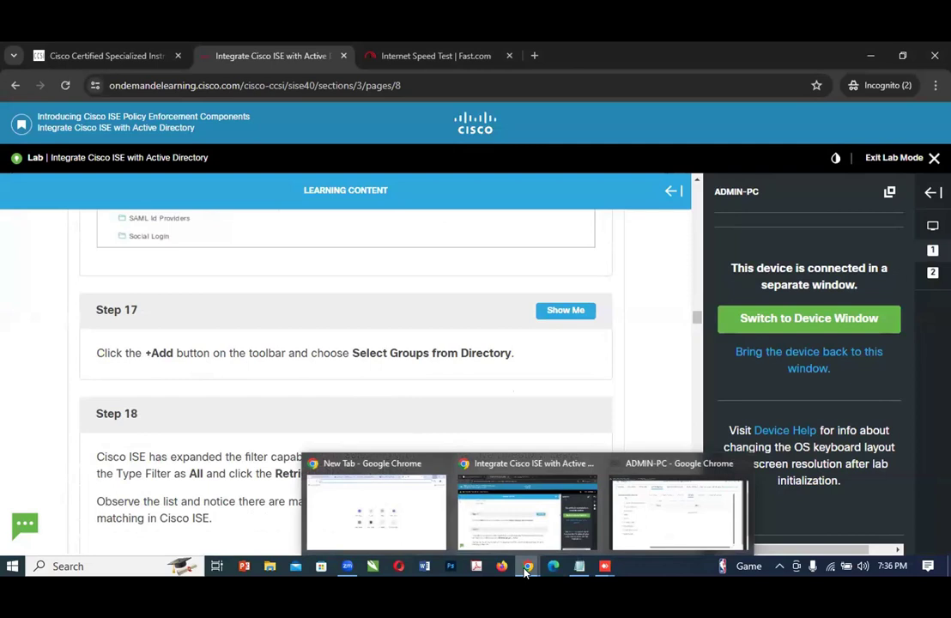
pyautogui.click(638, 520)
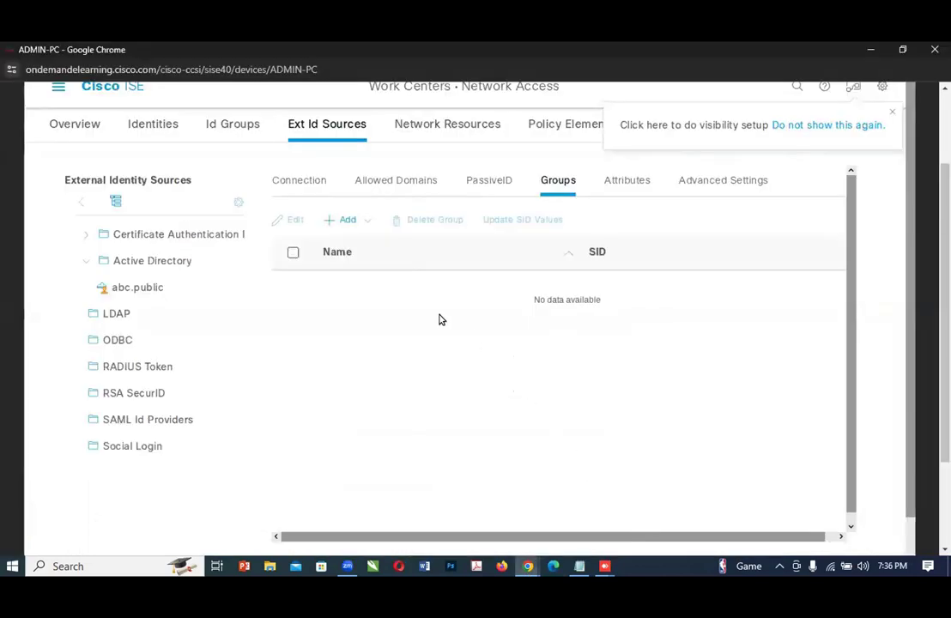
pyautogui.click(345, 221)
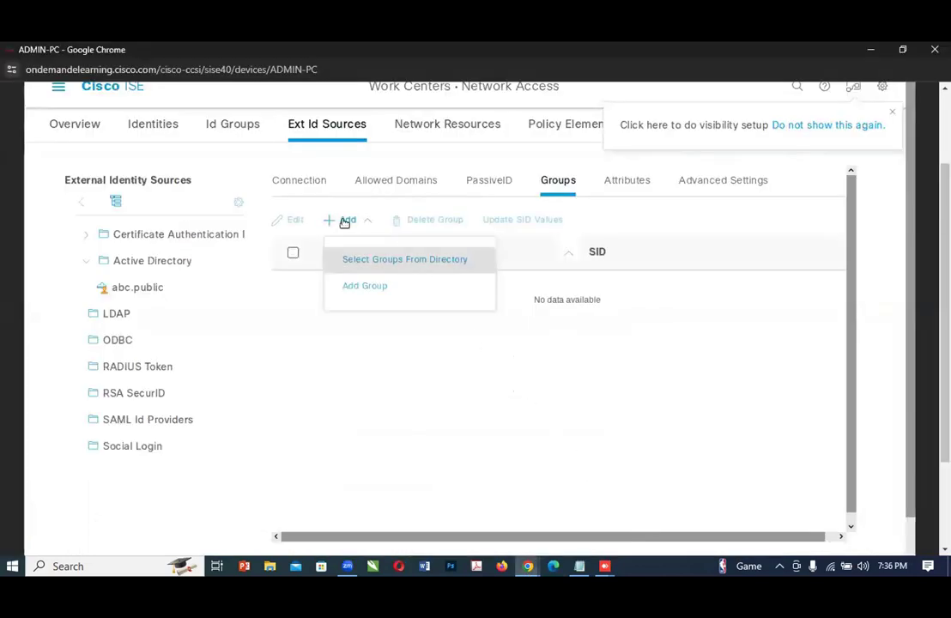
pyautogui.click(358, 262)
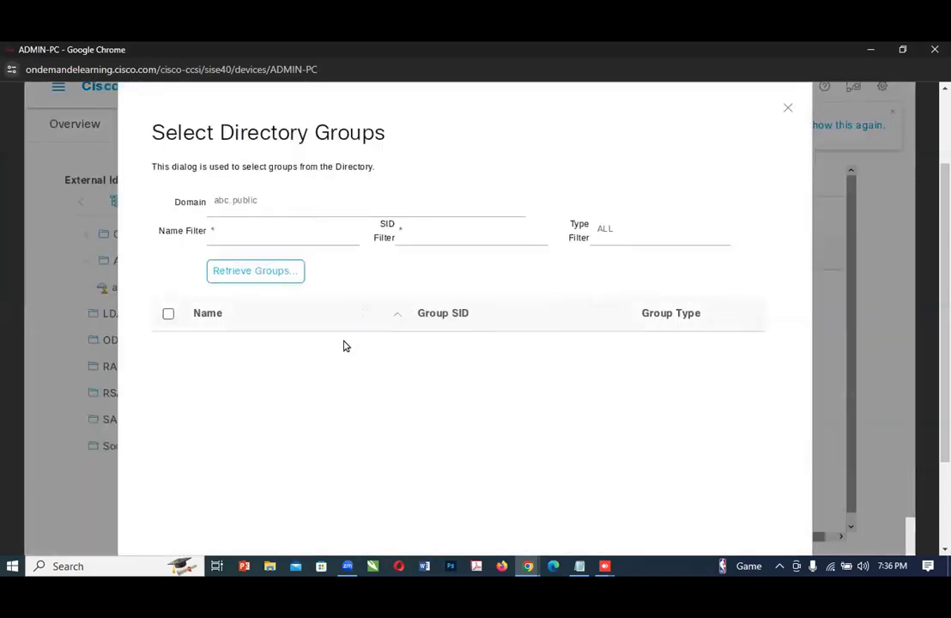
# Step: Go back to the lab guide and read Step 18 about the Type Filter and retrieving groups
pyautogui.click(530, 568)
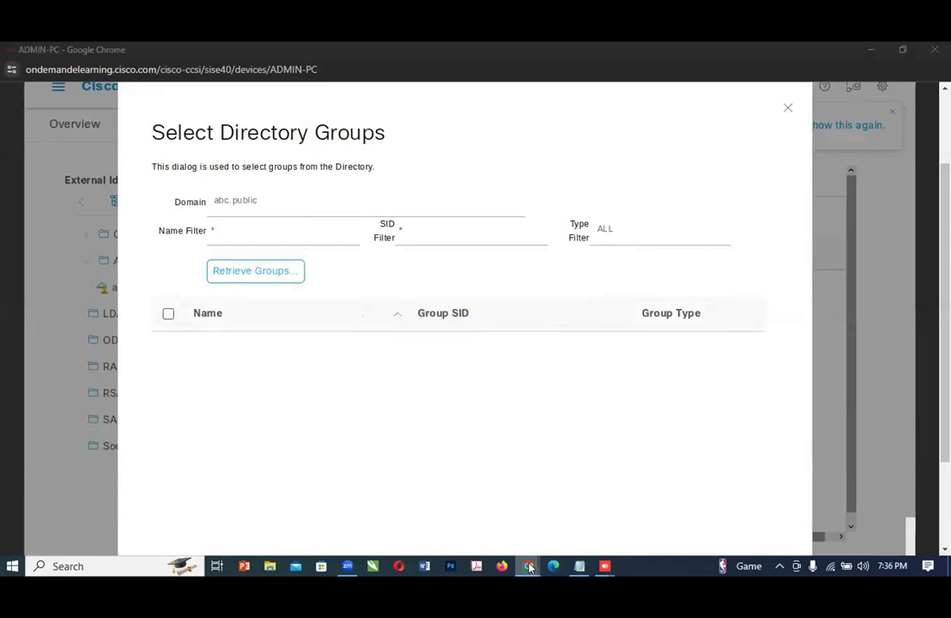
pyautogui.click(546, 530)
pyautogui.scroll(-1, 502, 463)
pyautogui.scroll(-2, 502, 463)
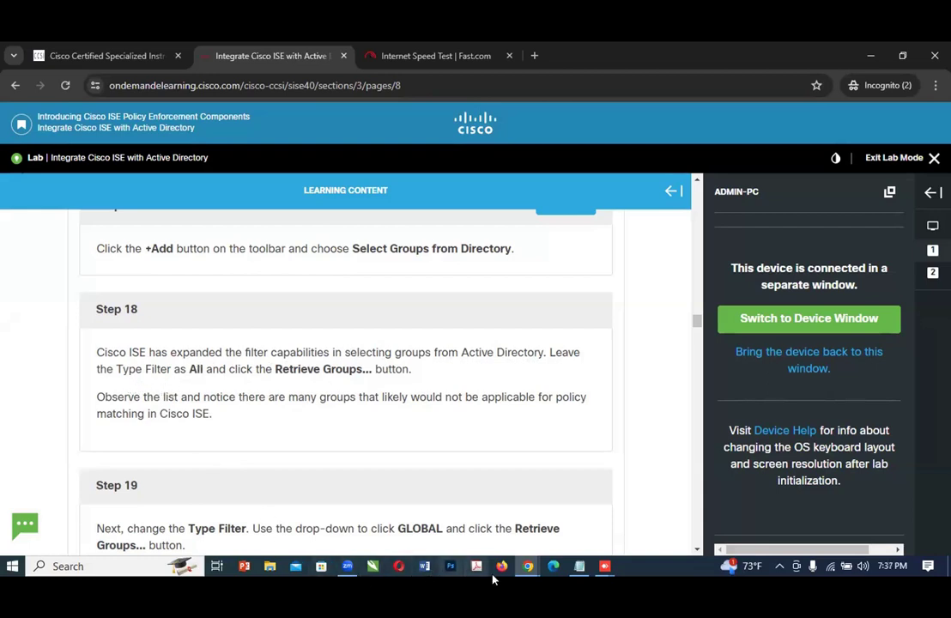
# Step: On ADMIN-PC, retrieve the abc.public directory groups with the Type Filter left at ALL, checking Step 18 of the lab guide
pyautogui.click(533, 570)
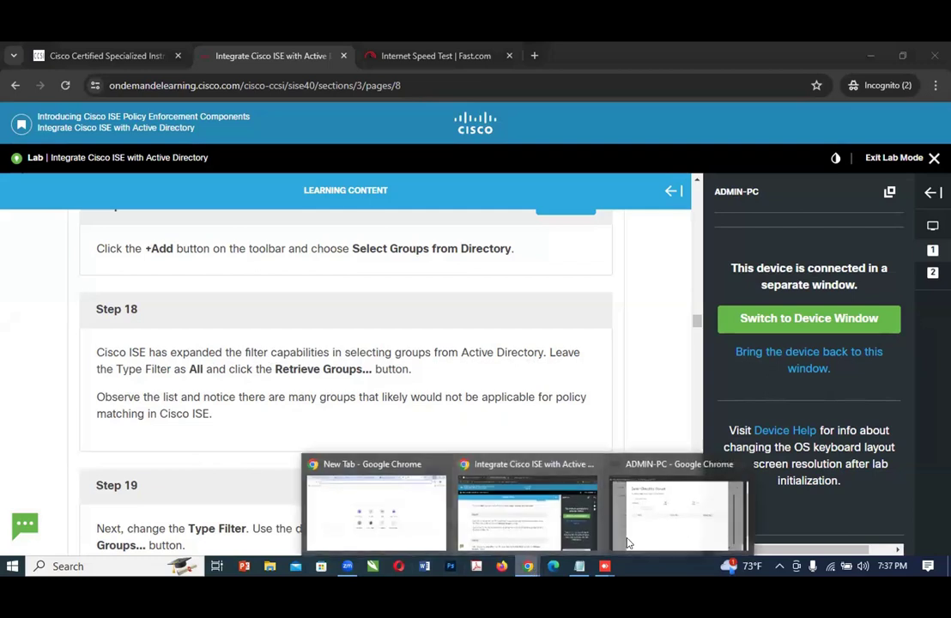
pyautogui.click(704, 521)
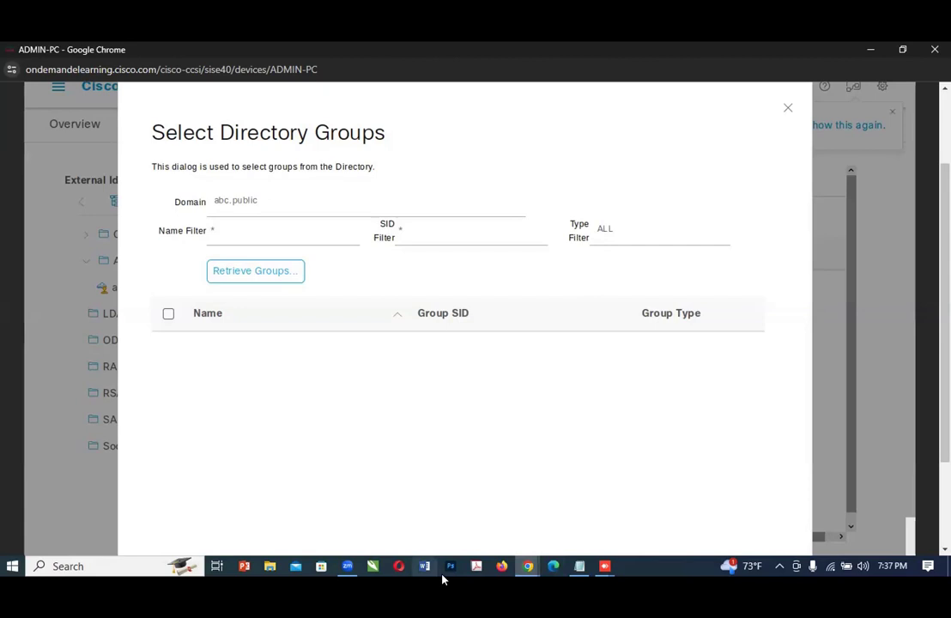
pyautogui.click(527, 566)
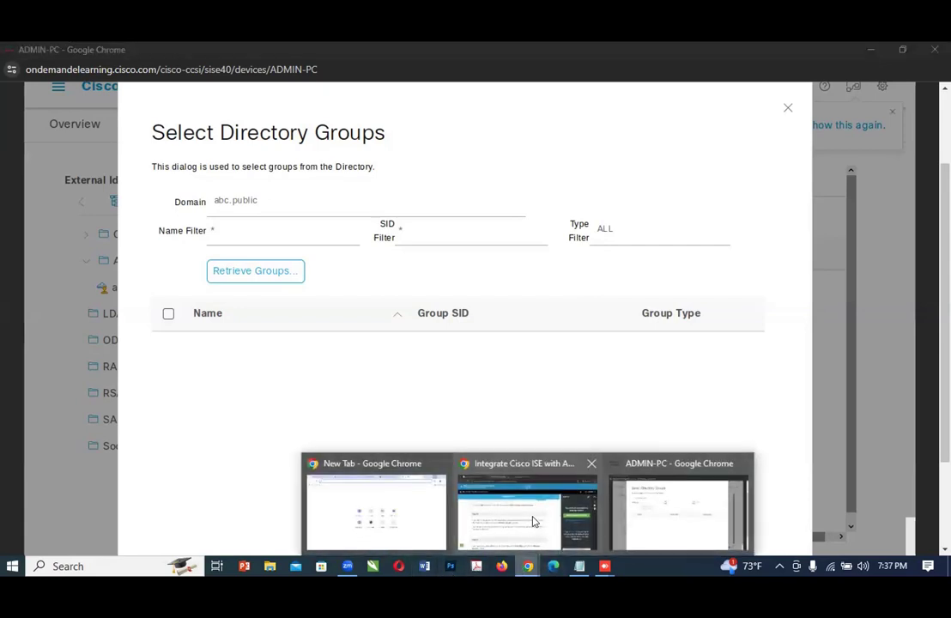
pyautogui.click(529, 519)
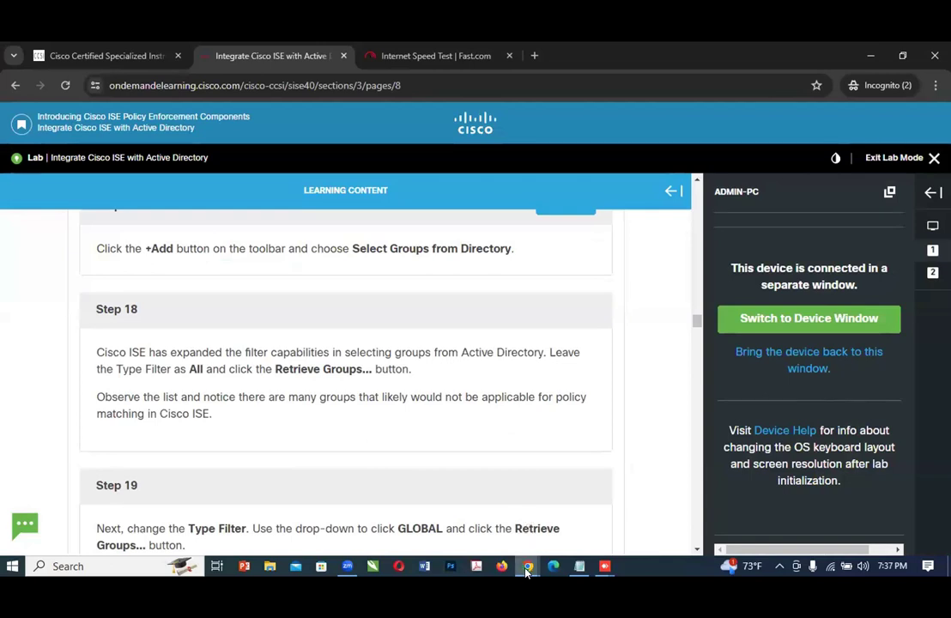
pyautogui.moveTo(527, 566)
pyautogui.click(676, 532)
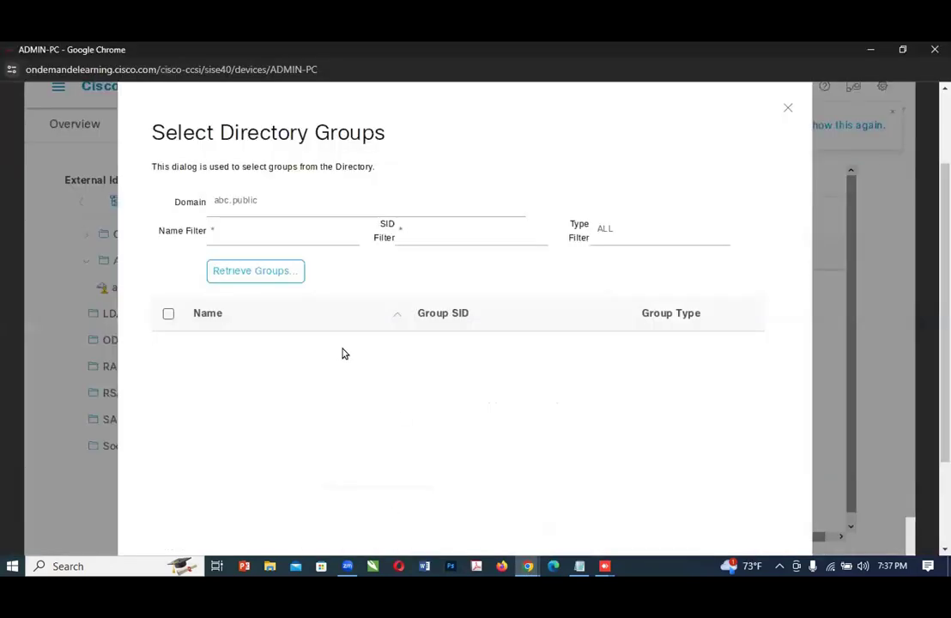
pyautogui.click(225, 273)
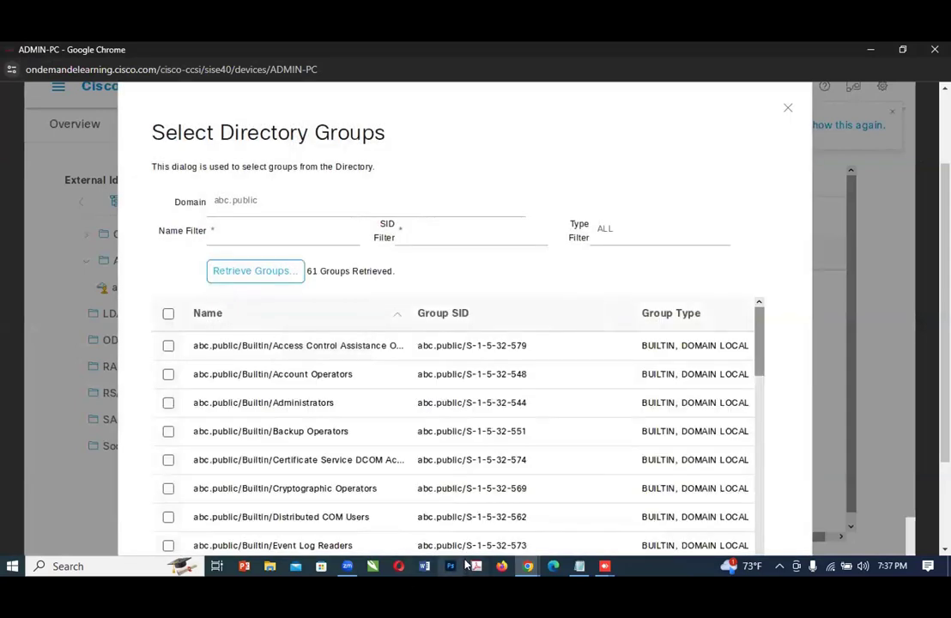
# Step: Return to the lab guide and read Step 19 about changing the Type Filter
pyautogui.click(529, 565)
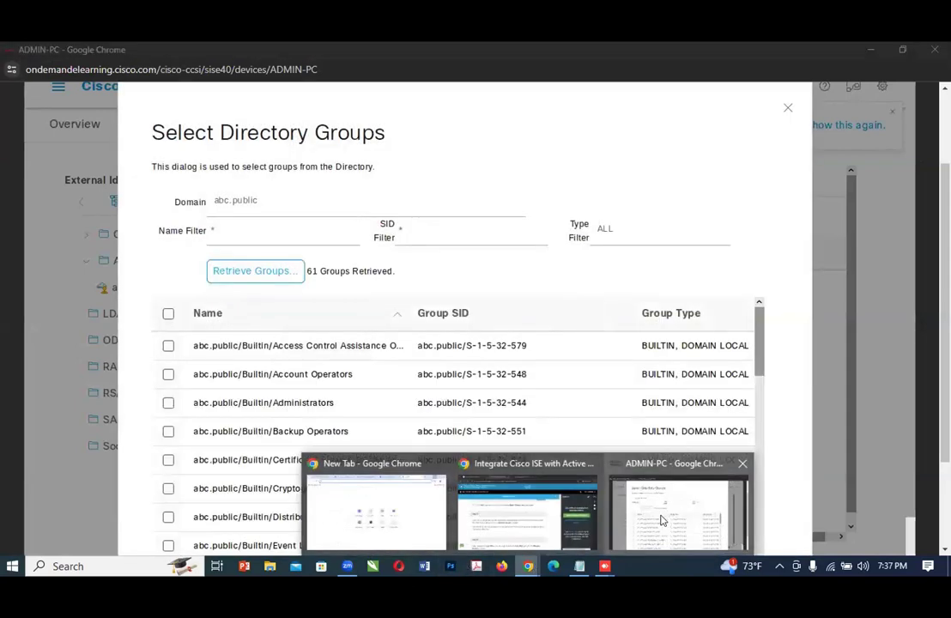
pyautogui.click(465, 463)
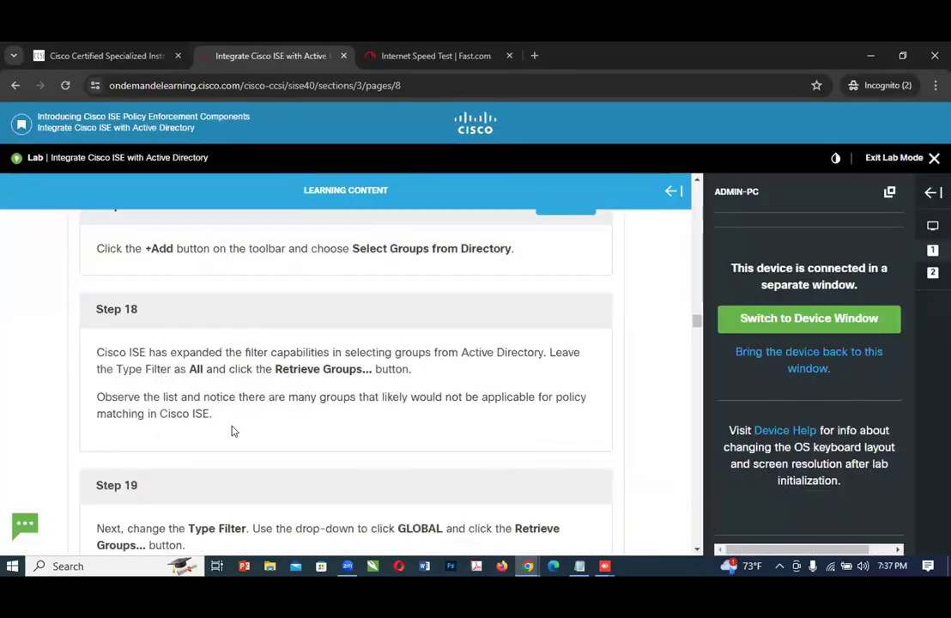
pyautogui.scroll(-1, 394, 433)
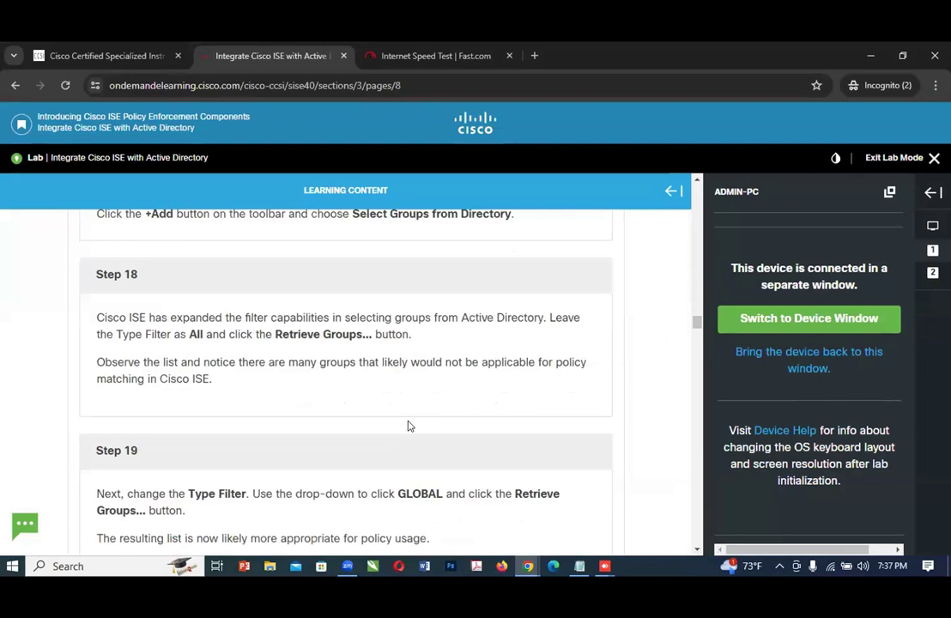
pyautogui.scroll(-3, 409, 423)
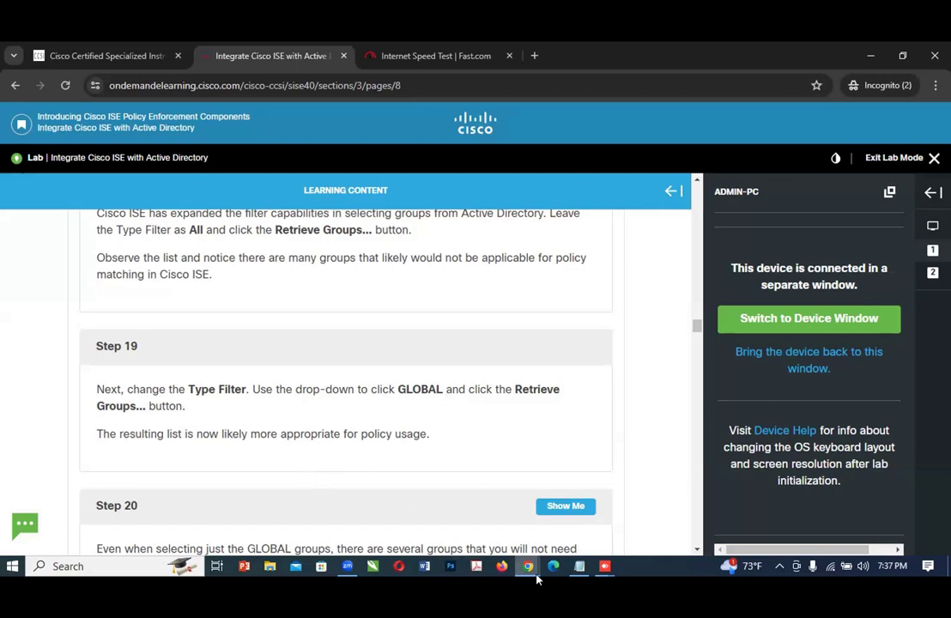
# Step: Look through the retrieved group list on ADMIN-PC and recheck Step 19 in the lab guide
pyautogui.moveTo(529, 568)
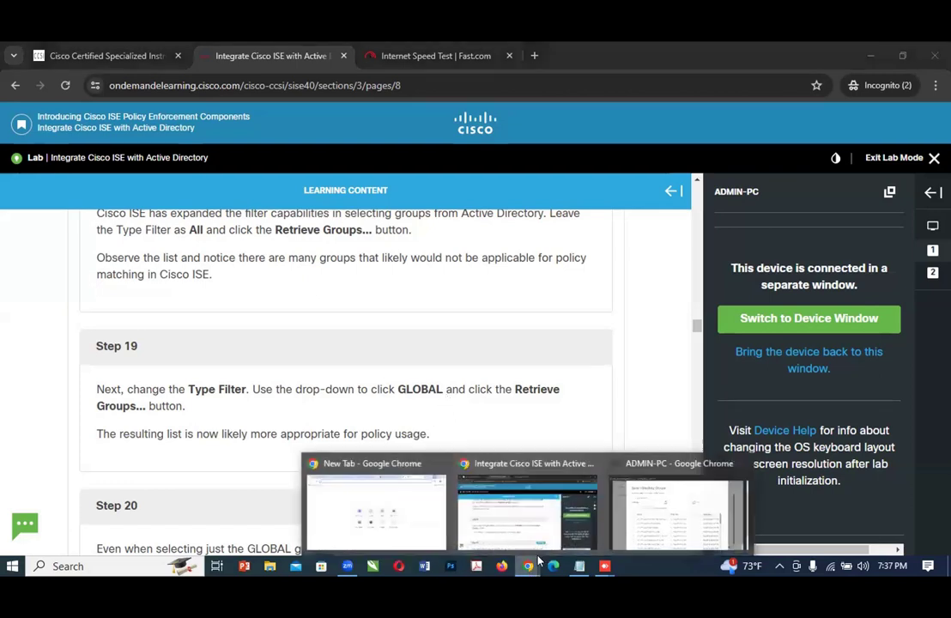
pyautogui.click(658, 517)
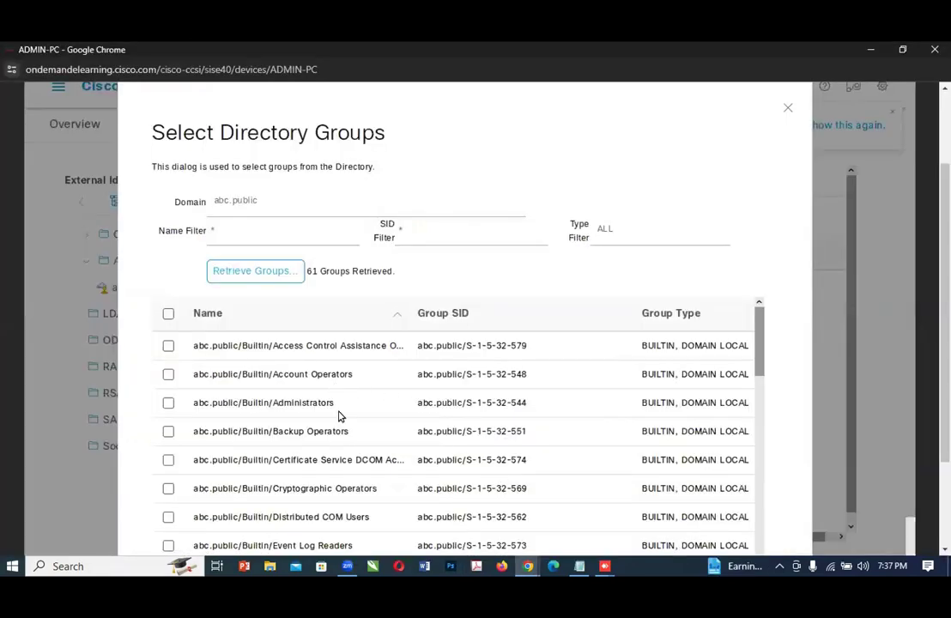
pyautogui.scroll(-1, 339, 416)
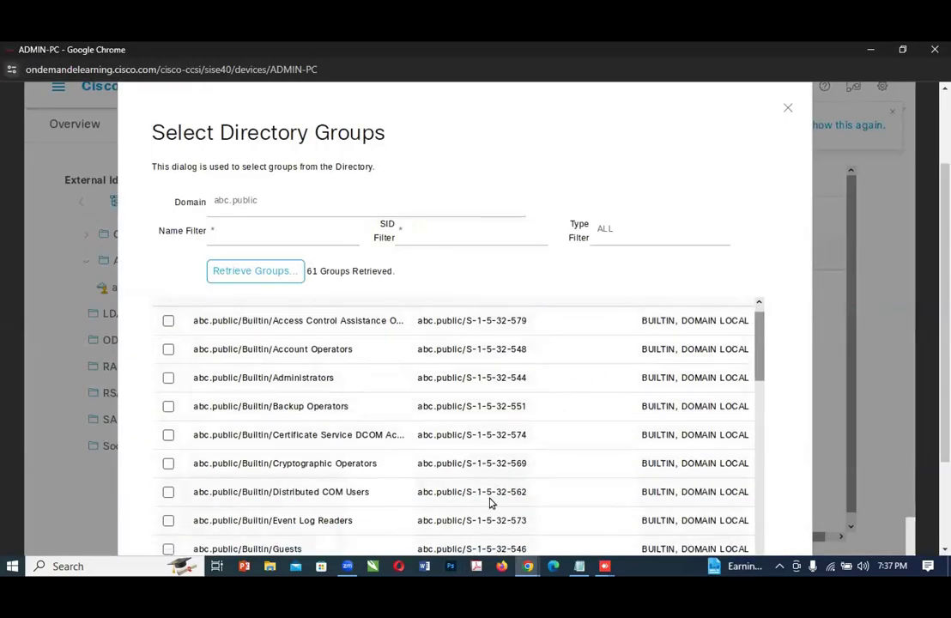
pyautogui.click(527, 567)
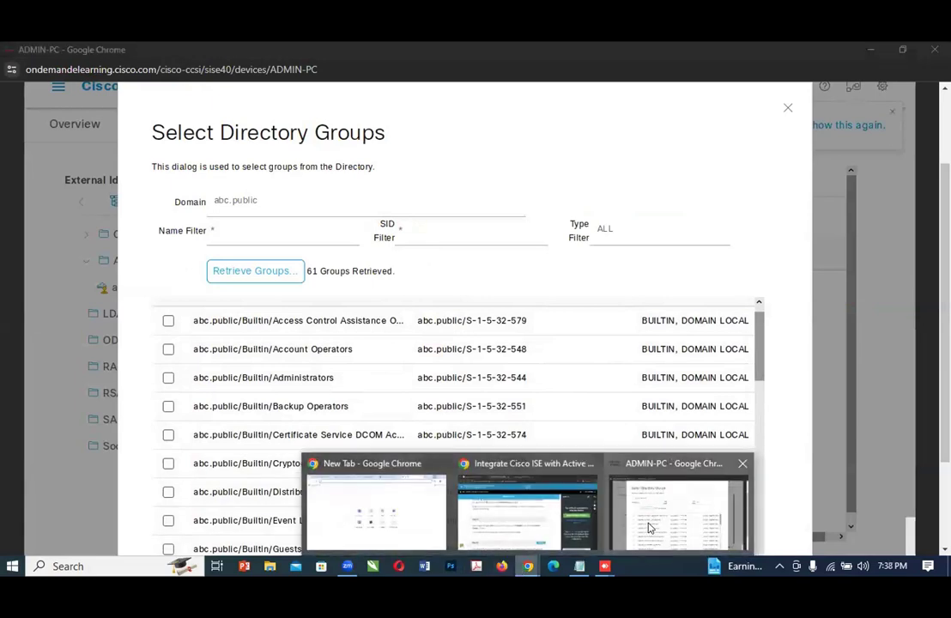
pyautogui.click(525, 508)
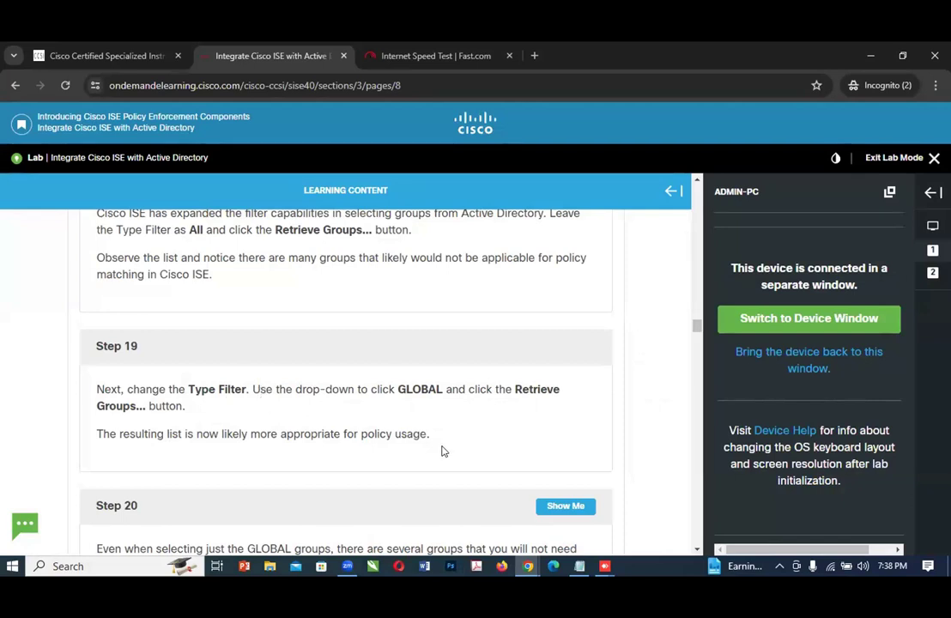
# Step: On ADMIN-PC, set the Type Filter to GLOBAL and retrieve the matching abc.public groups
pyautogui.click(528, 565)
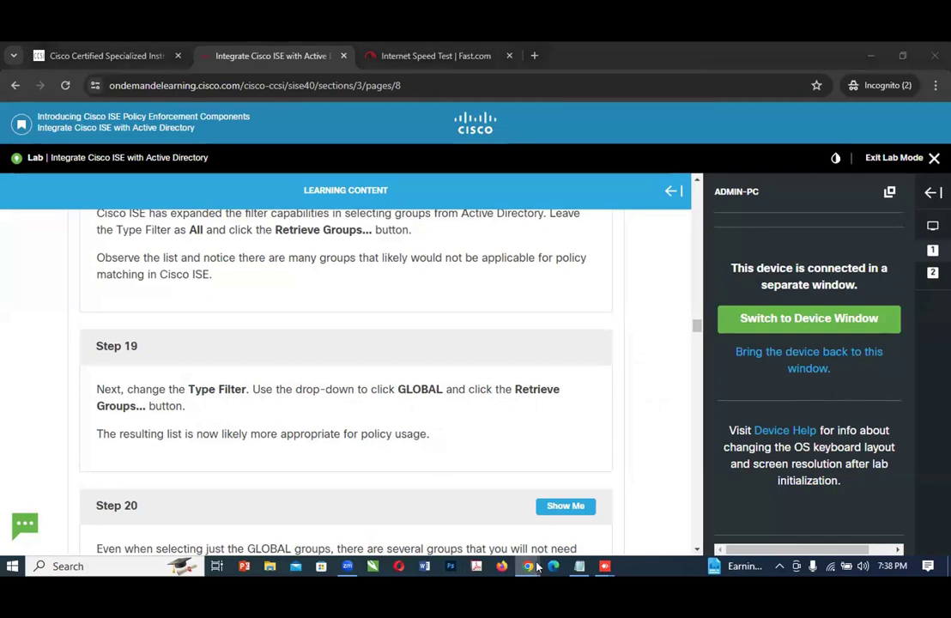
pyautogui.click(652, 528)
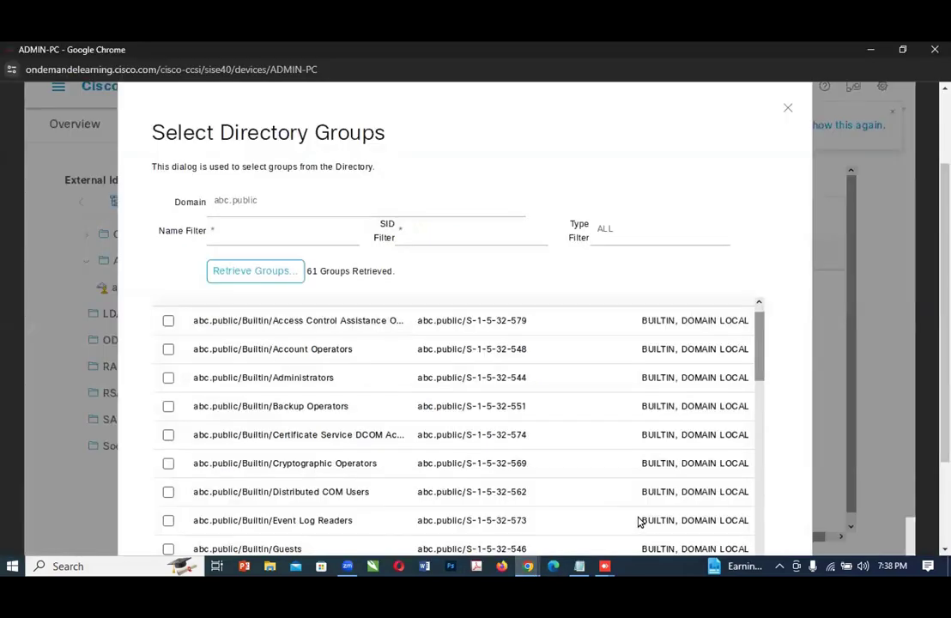
pyautogui.click(610, 238)
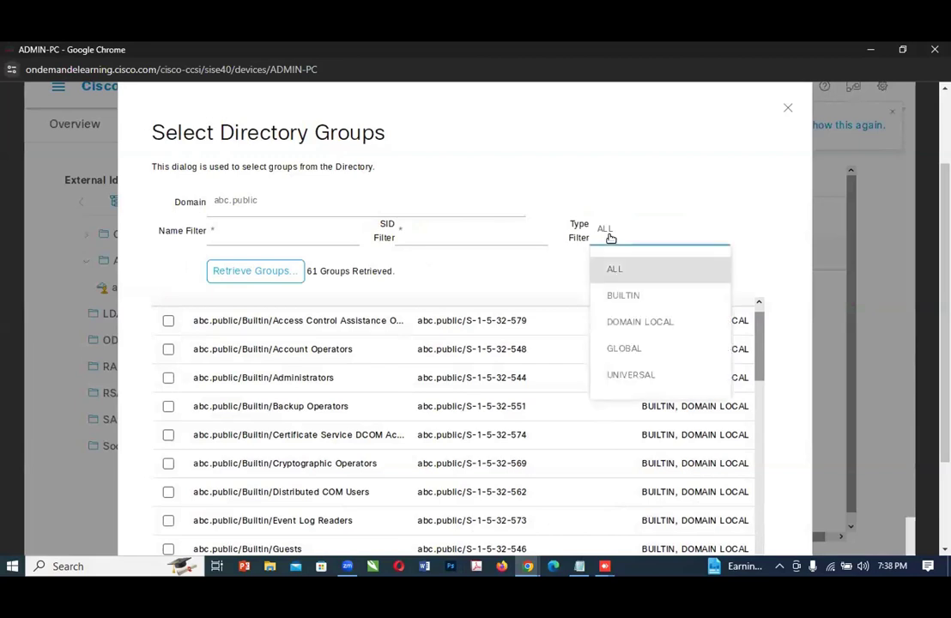
pyautogui.click(637, 352)
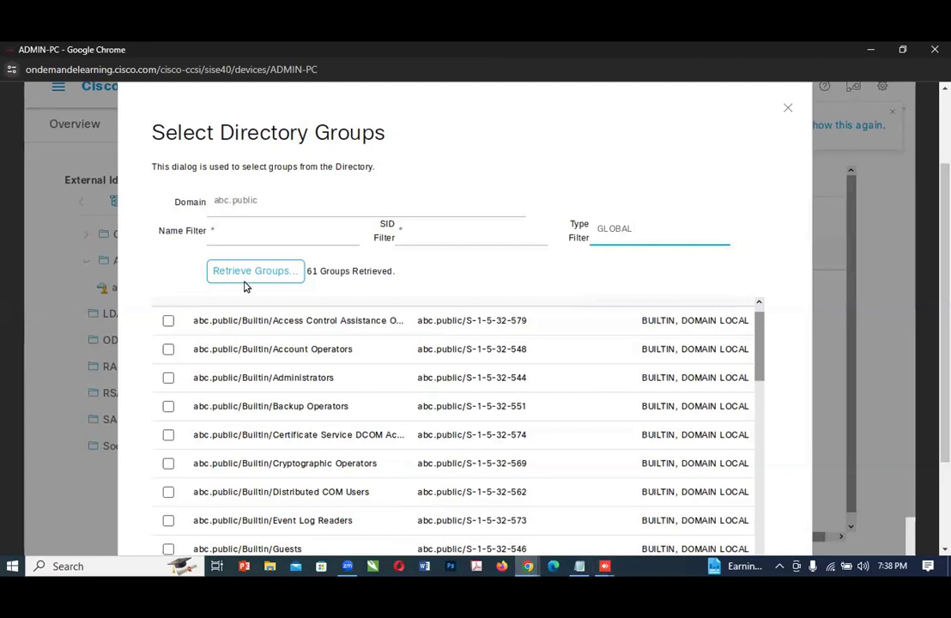
pyautogui.click(252, 272)
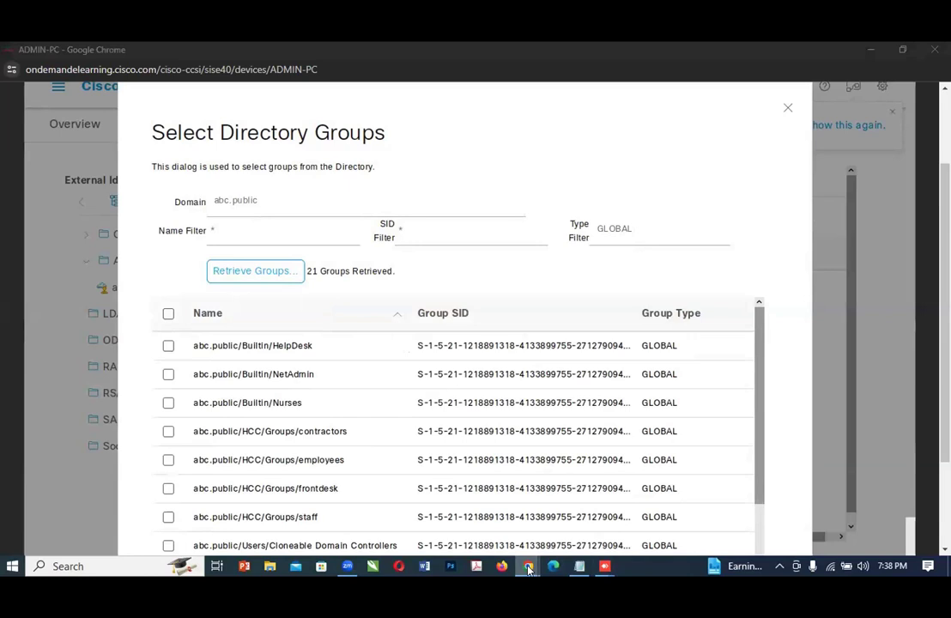
# Step: Switch to the lab guide and read Step 20 for the groups to select for the Cisco ISE configuration
pyautogui.moveTo(528, 565)
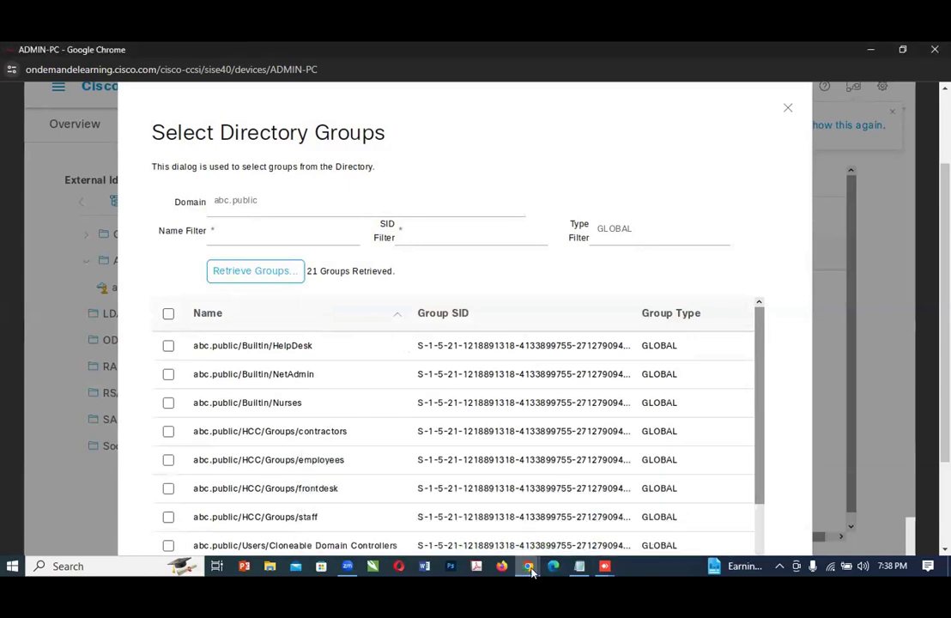
pyautogui.click(510, 515)
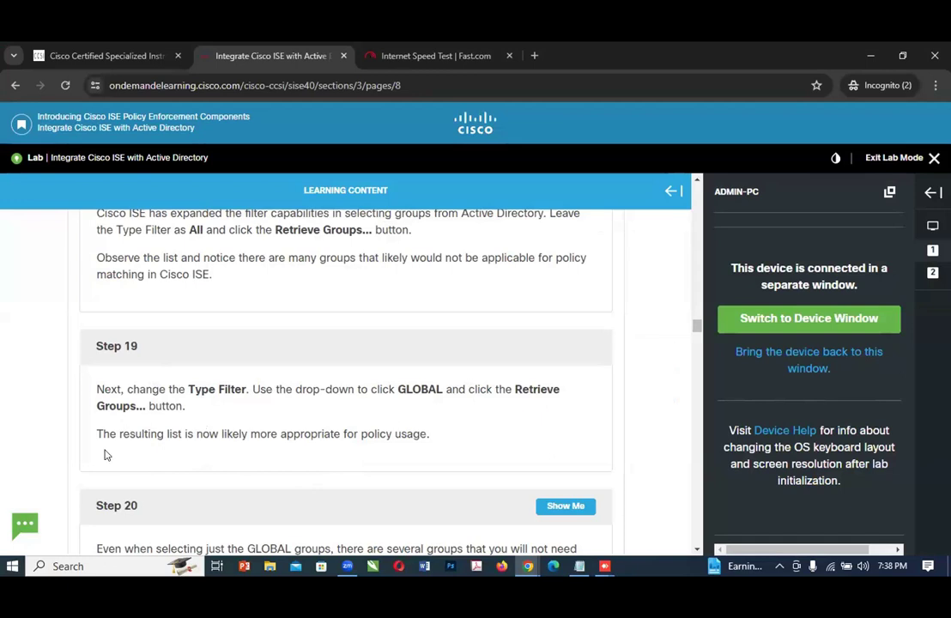
pyautogui.scroll(-1, 244, 449)
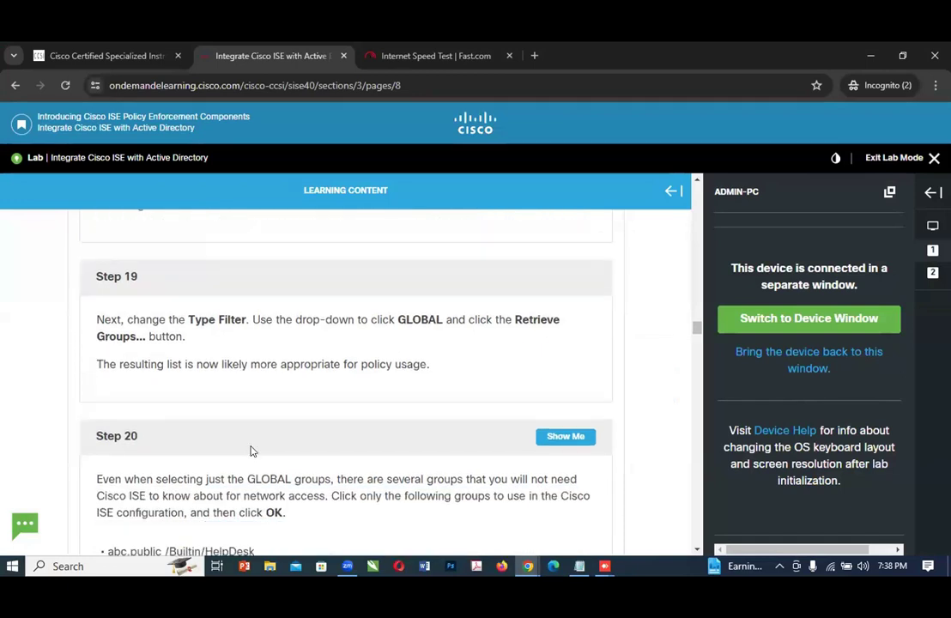
pyautogui.scroll(-2, 251, 444)
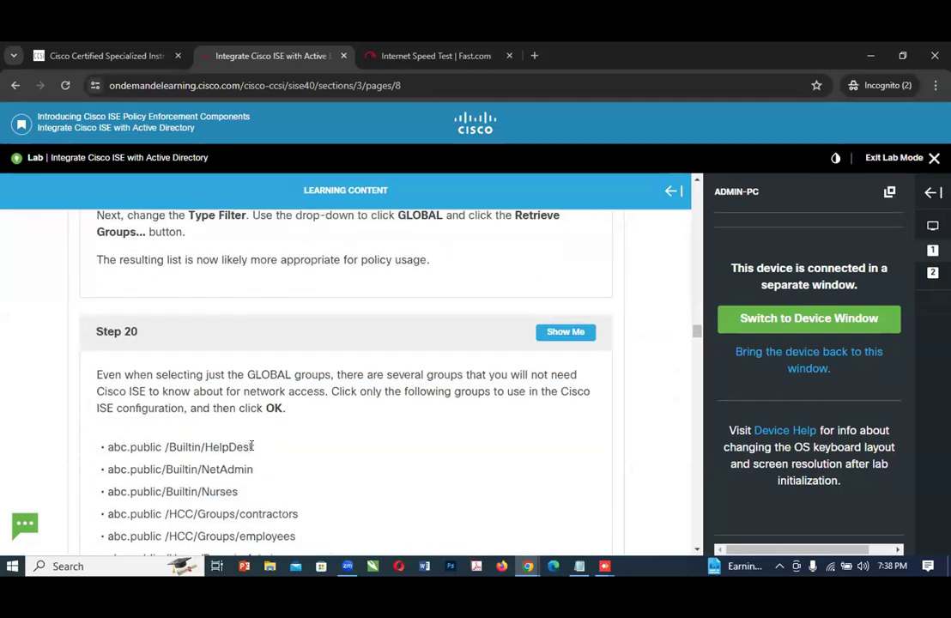
# Step: Review Steps 16 to 19 of the lab guide on opening Groups, selecting from the directory and filtering by type
pyautogui.scroll(4, 252, 446)
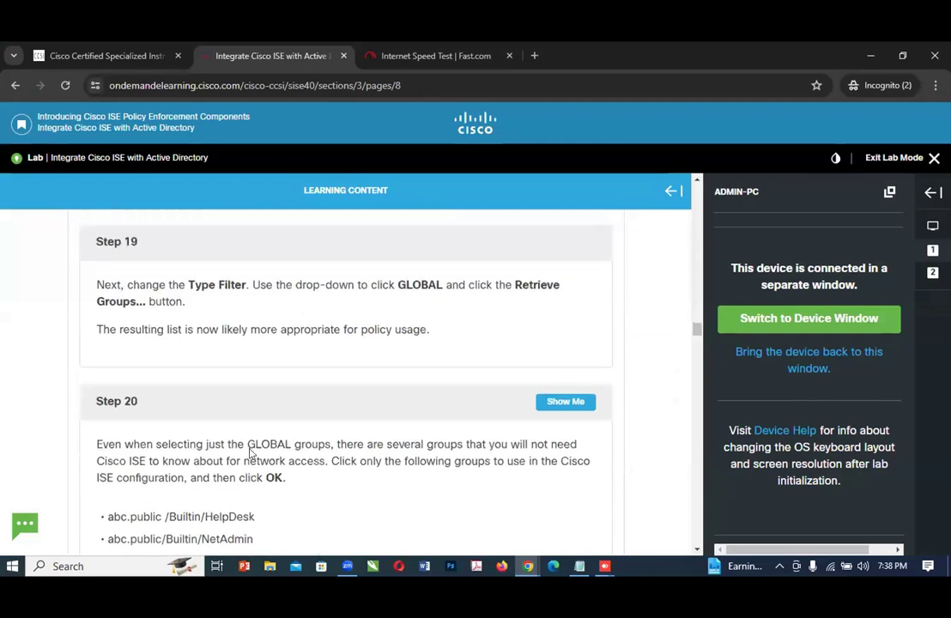
pyautogui.scroll(2, 251, 461)
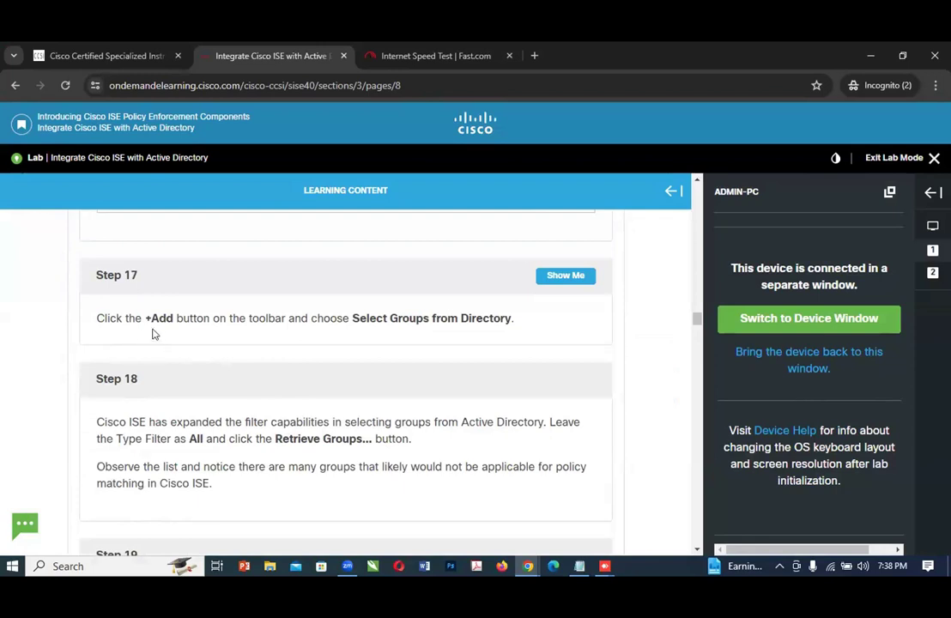
pyautogui.scroll(1, 336, 420)
pyautogui.scroll(5, 336, 420)
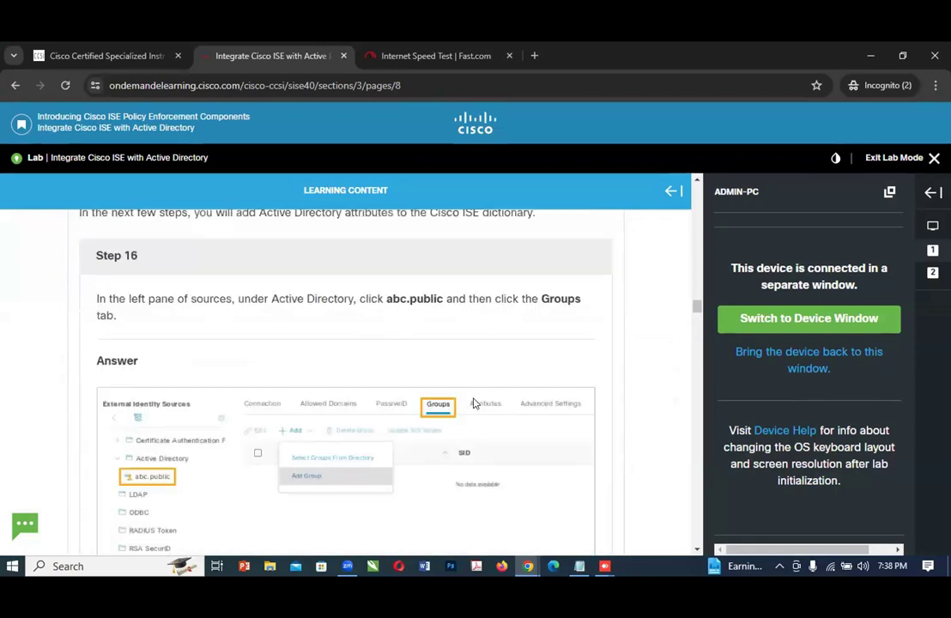
pyautogui.scroll(-4, 443, 405)
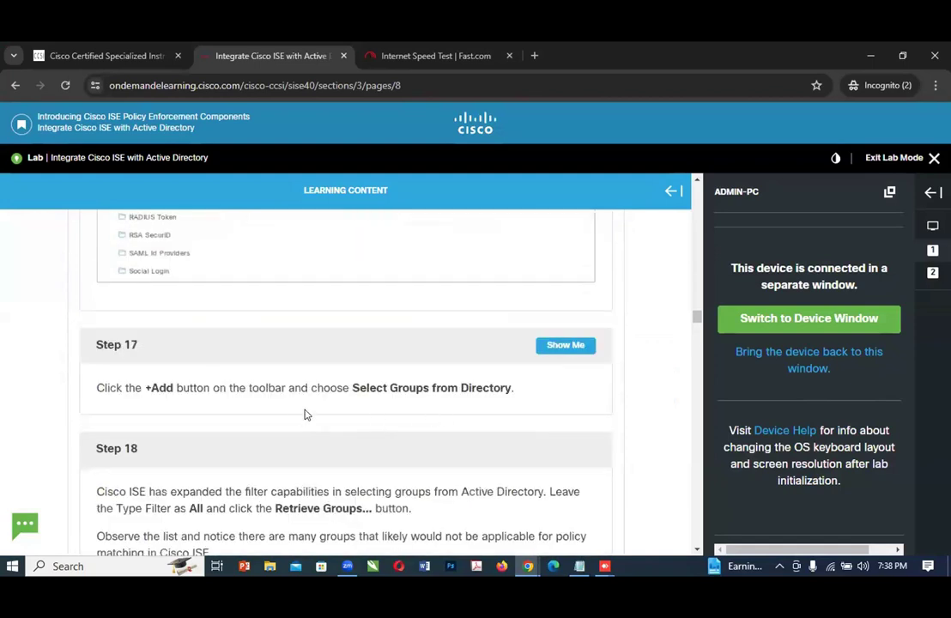
pyautogui.scroll(-1, 346, 416)
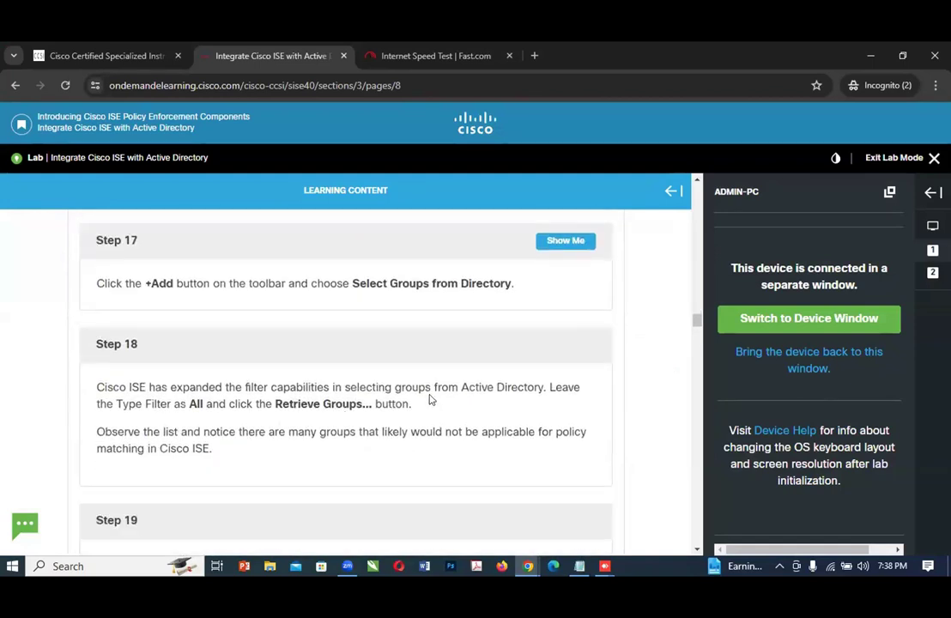
pyautogui.scroll(-1, 351, 411)
pyautogui.scroll(-1, 351, 411)
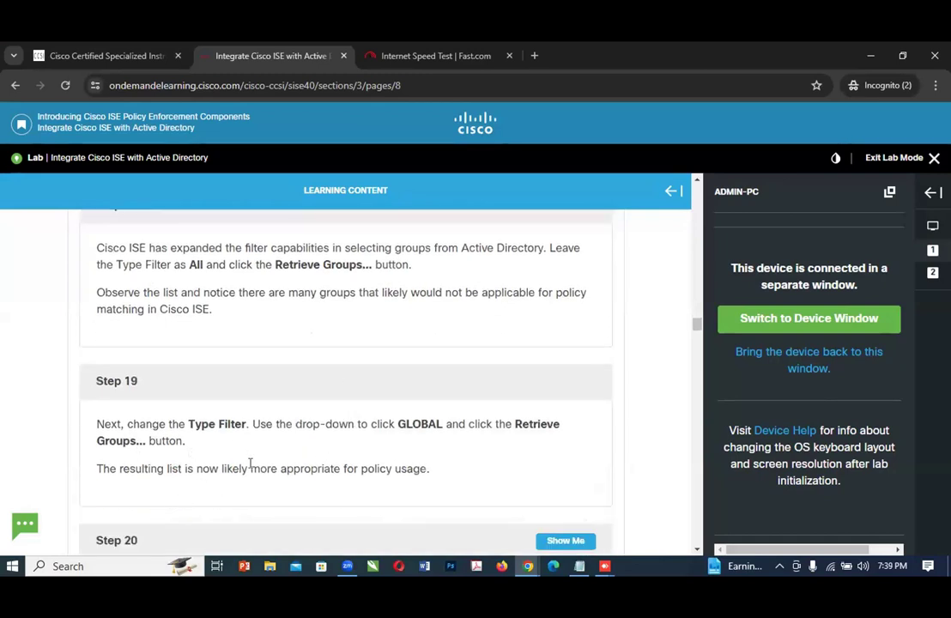
pyautogui.scroll(-1, 304, 483)
pyautogui.scroll(3, 214, 460)
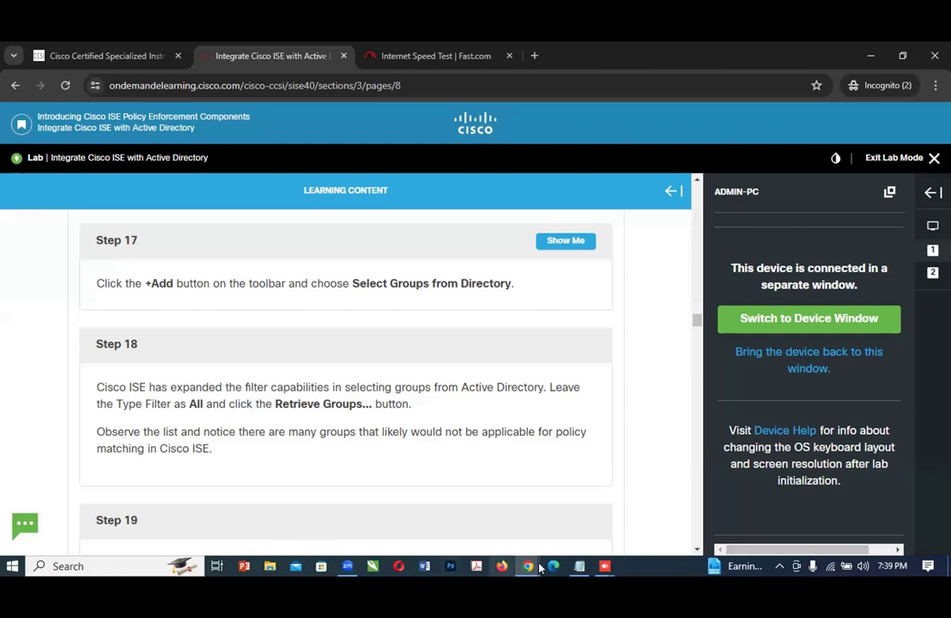
# Step: On ADMIN-PC, switch the Type Filter back to ALL and retrieve the unfiltered group list
pyautogui.moveTo(530, 567)
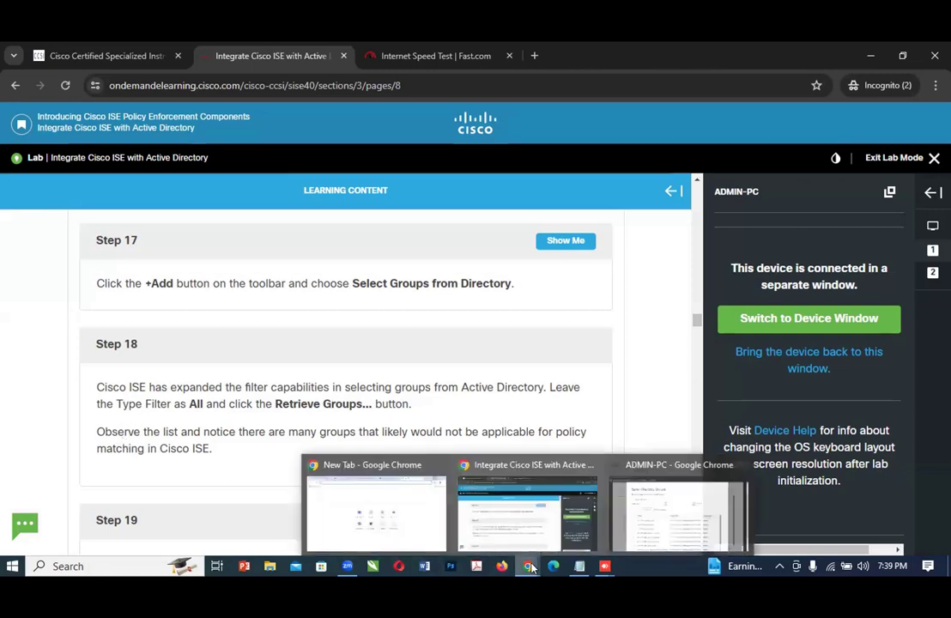
pyautogui.click(658, 531)
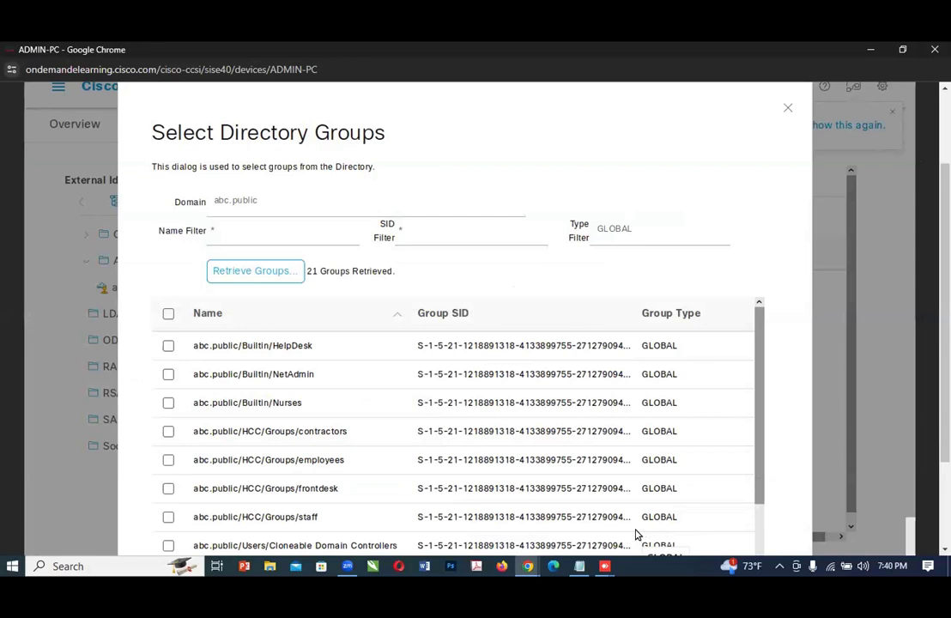
pyautogui.click(611, 229)
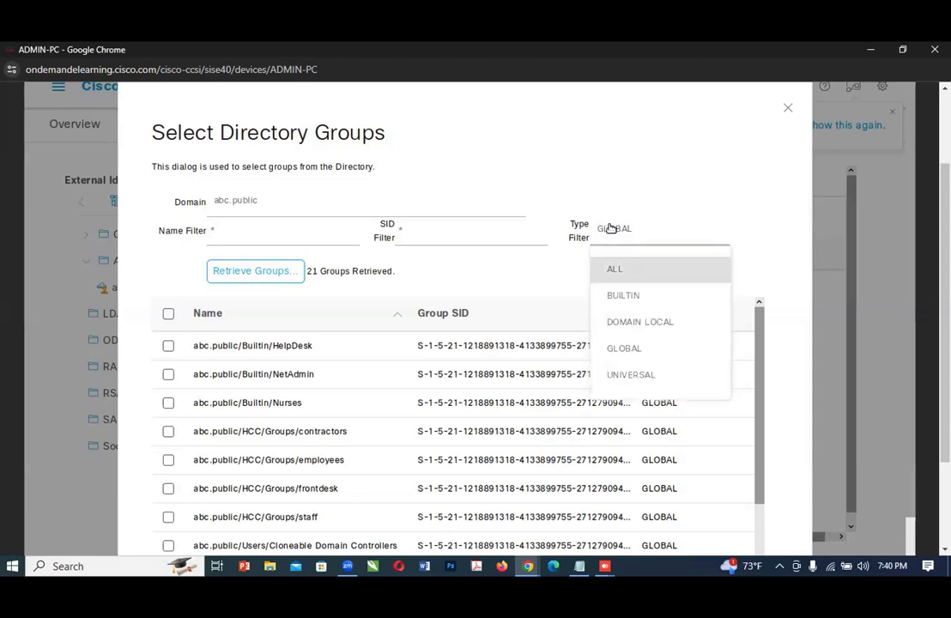
pyautogui.click(605, 270)
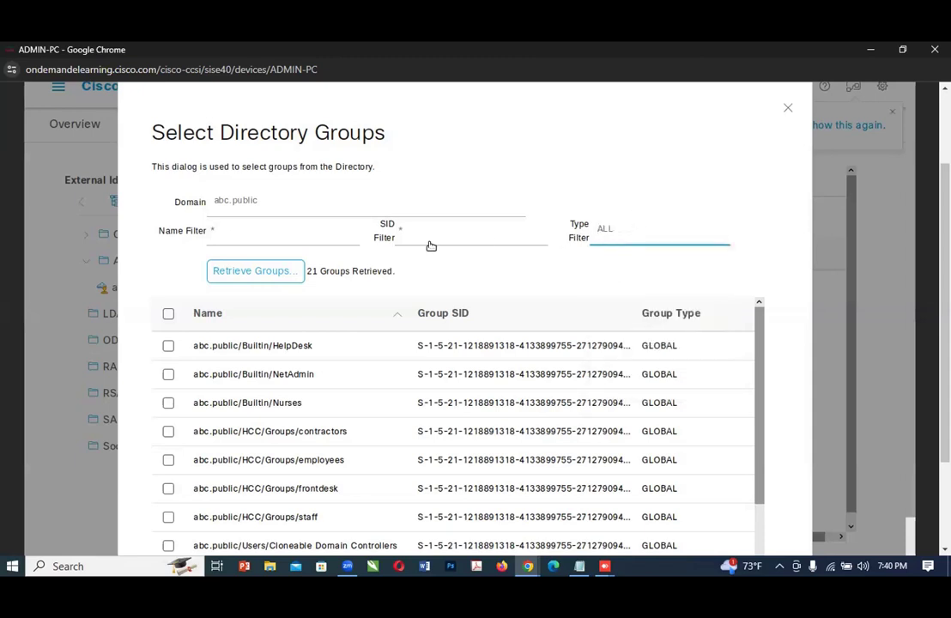
pyautogui.click(244, 273)
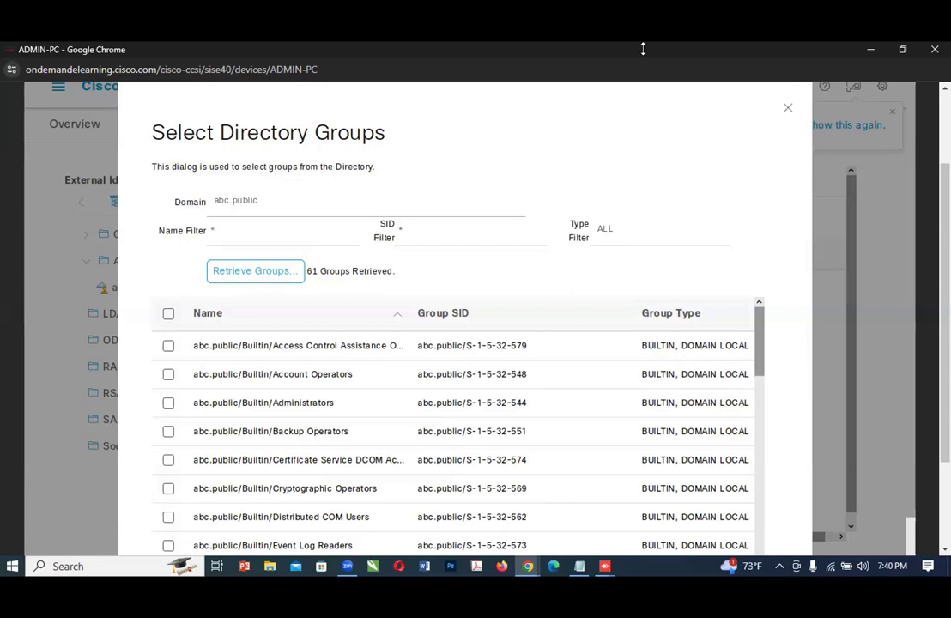
# Step: Set the Type Filter to GLOBAL again and retrieve the directory groups
pyautogui.click(618, 238)
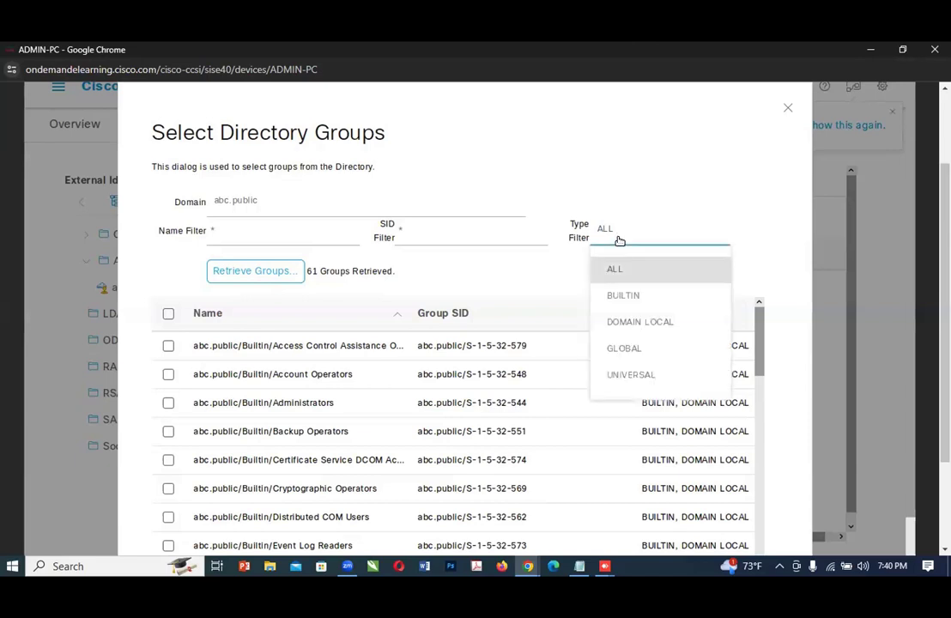
pyautogui.click(628, 349)
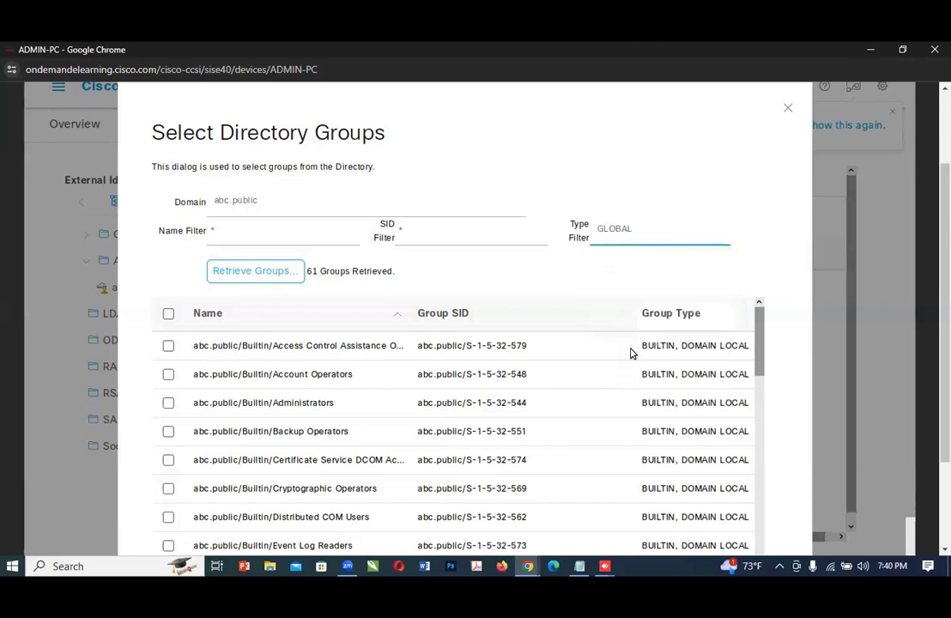
pyautogui.click(254, 272)
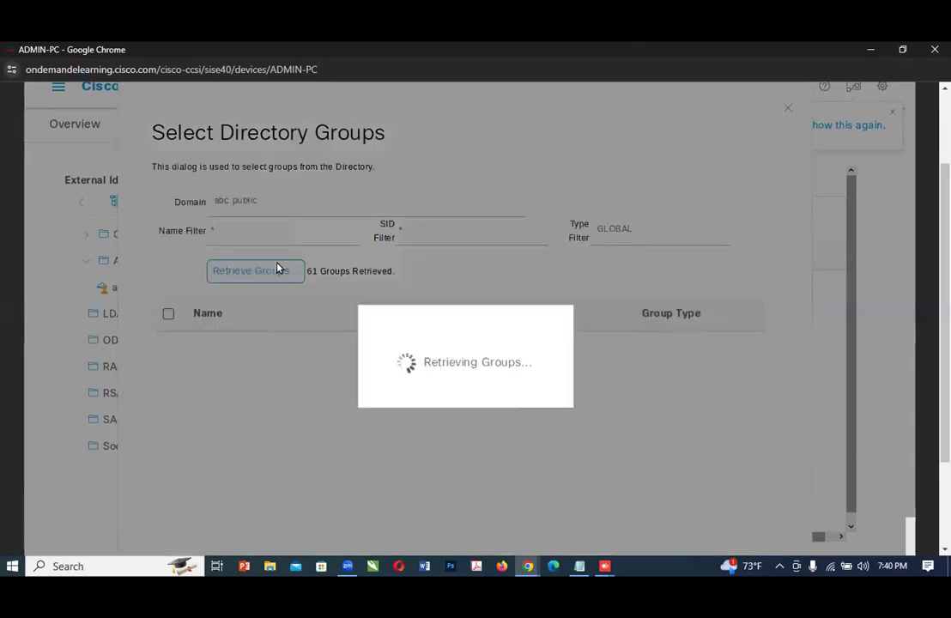
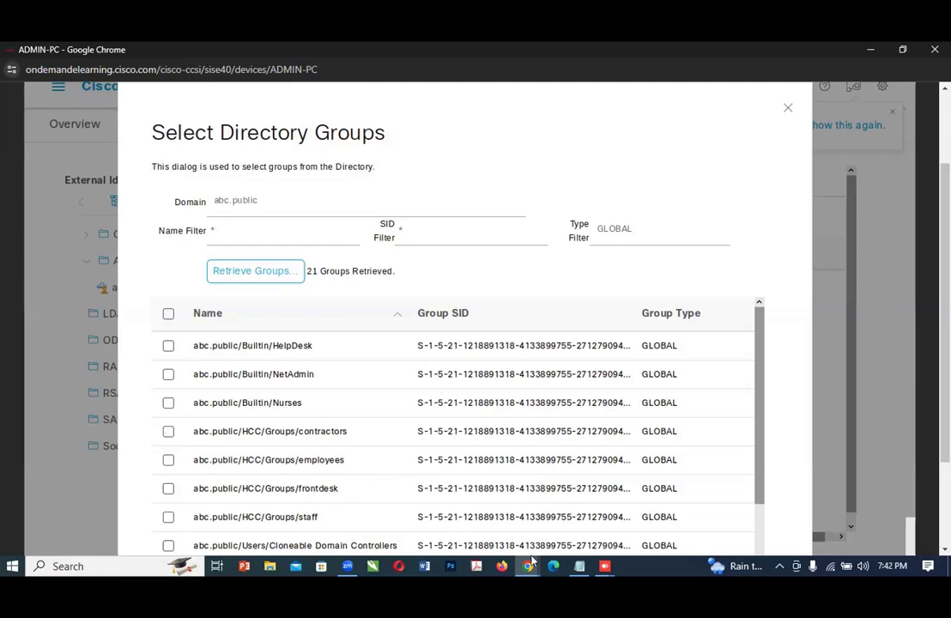
pyautogui.moveTo(530, 563)
pyautogui.click(613, 230)
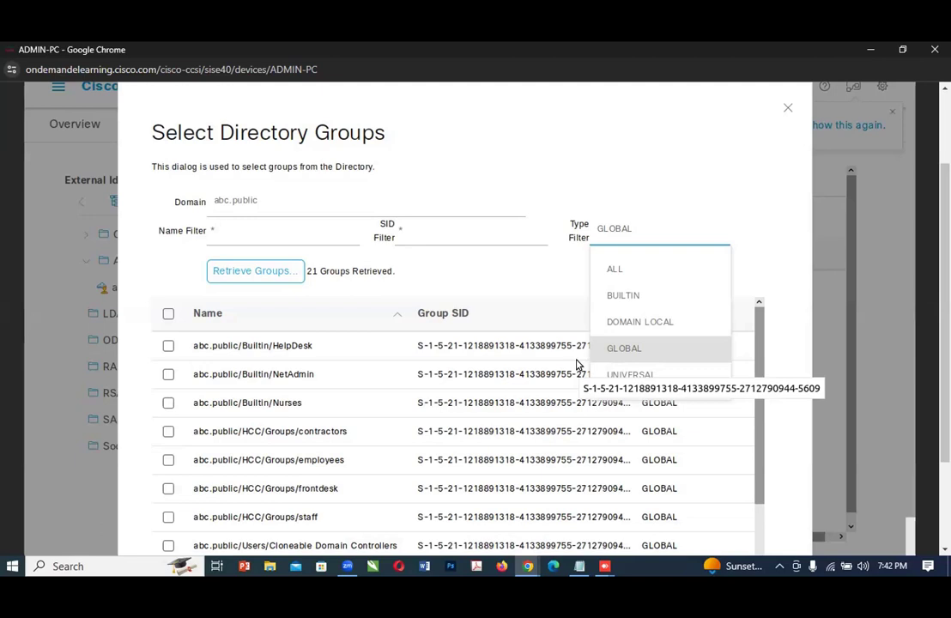
pyautogui.click(528, 276)
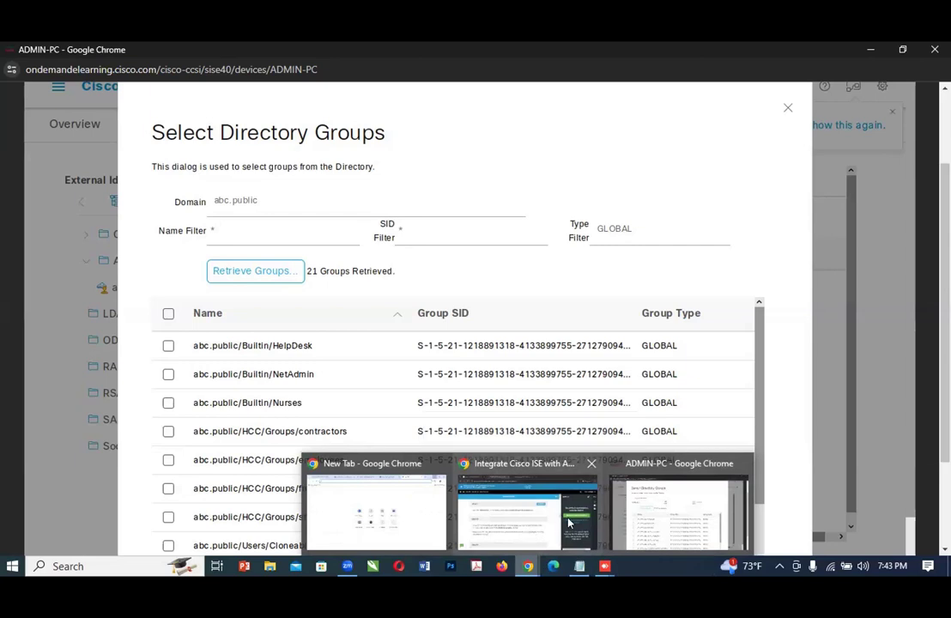
# Step: Switch to the lab guide and read Steps 18 to 20 on filtering by type and choosing the required groups
pyautogui.click(485, 519)
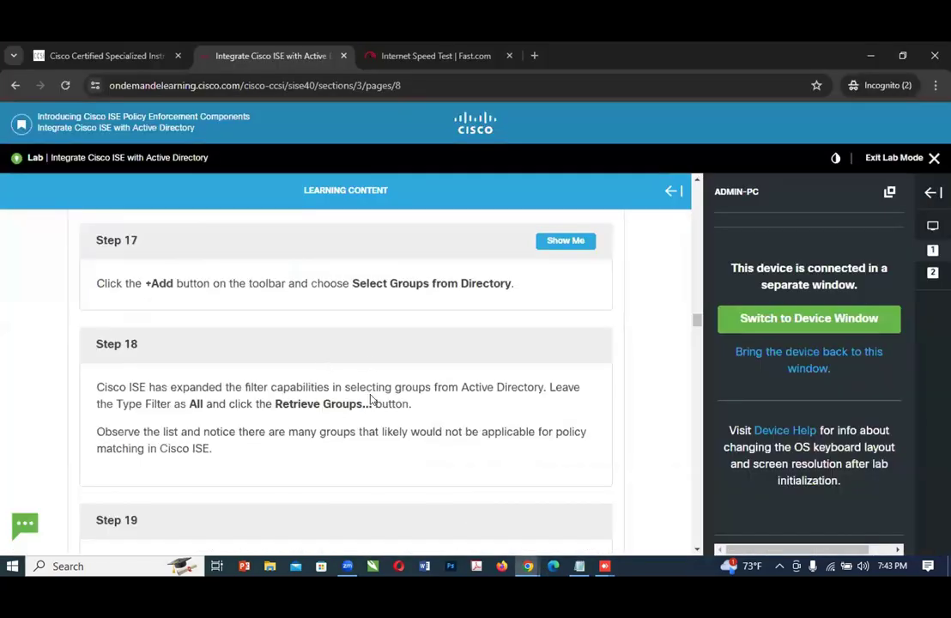
pyautogui.scroll(-3, 370, 400)
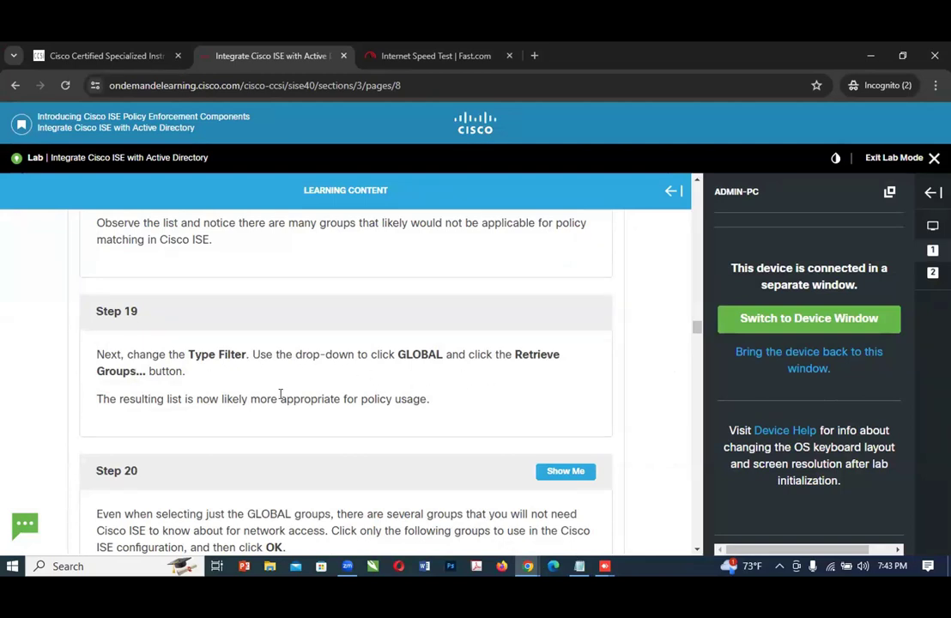
pyautogui.scroll(-2, 279, 394)
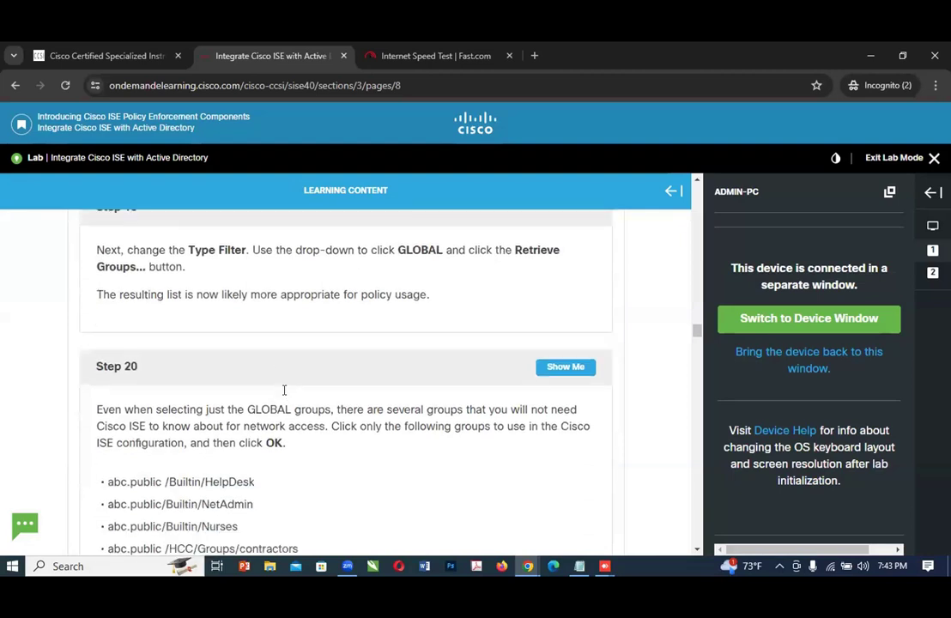
pyautogui.scroll(-3, 284, 390)
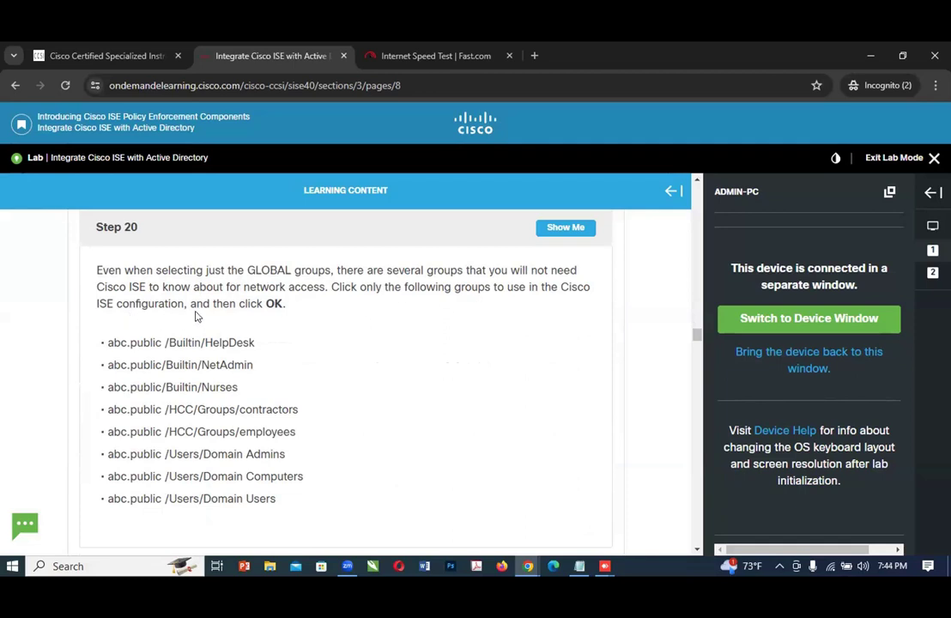
pyautogui.scroll(-1, 275, 337)
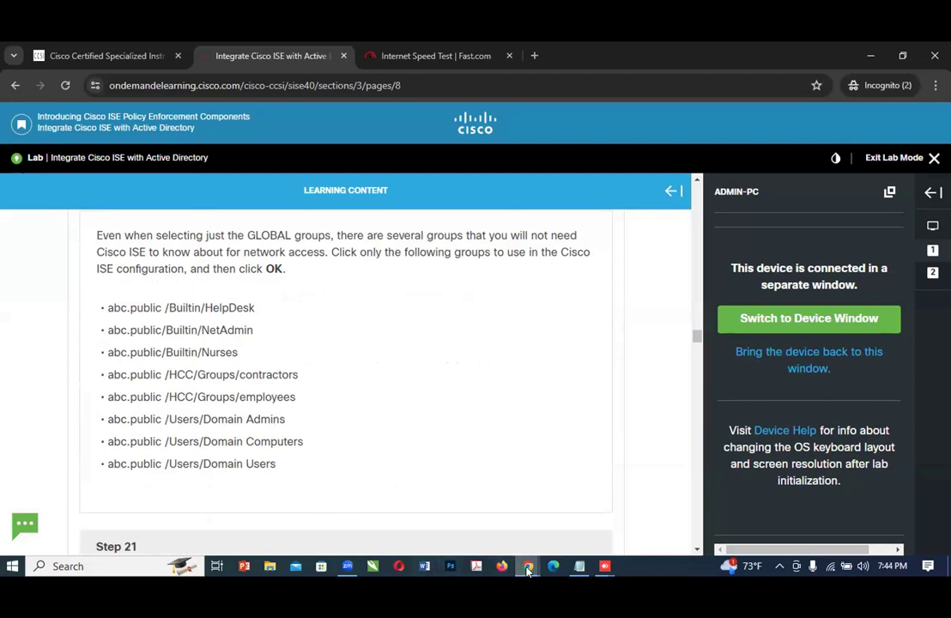
# Step: Compare the retrieved GLOBAL groups on ADMIN-PC with the groups listed in Step 20 of the lab guide
pyautogui.moveTo(529, 570)
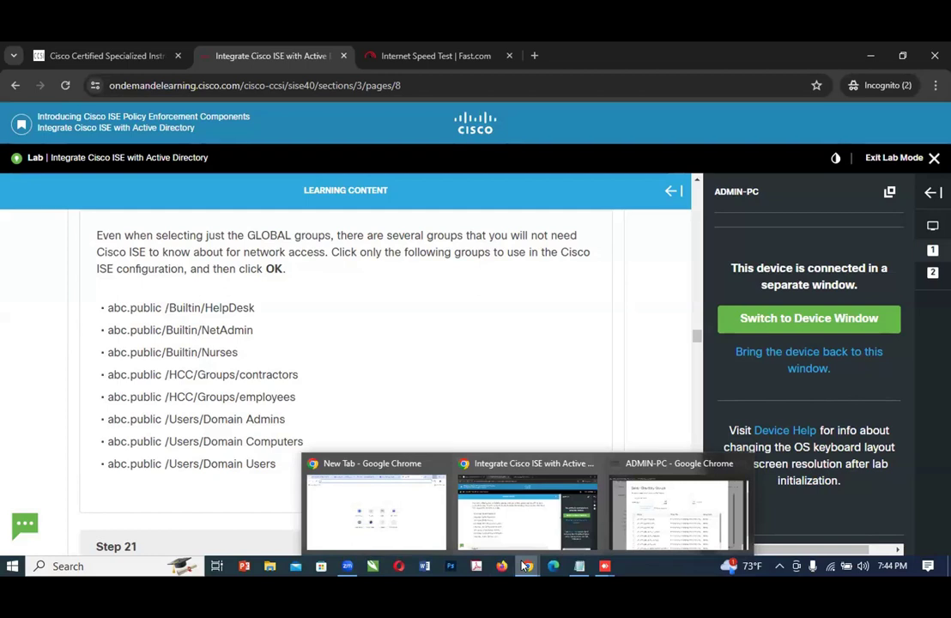
pyautogui.click(655, 531)
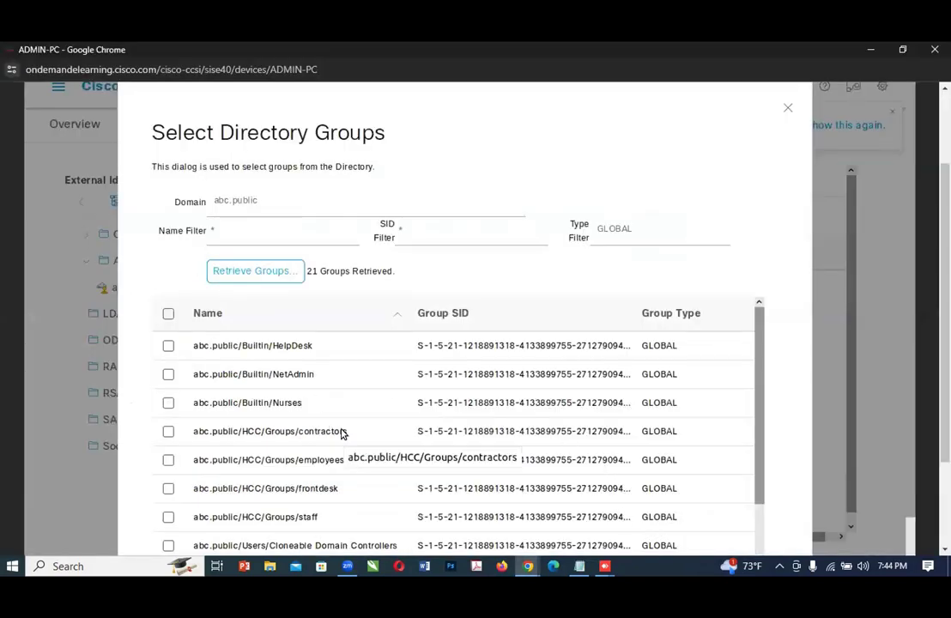
pyautogui.scroll(-2, 341, 438)
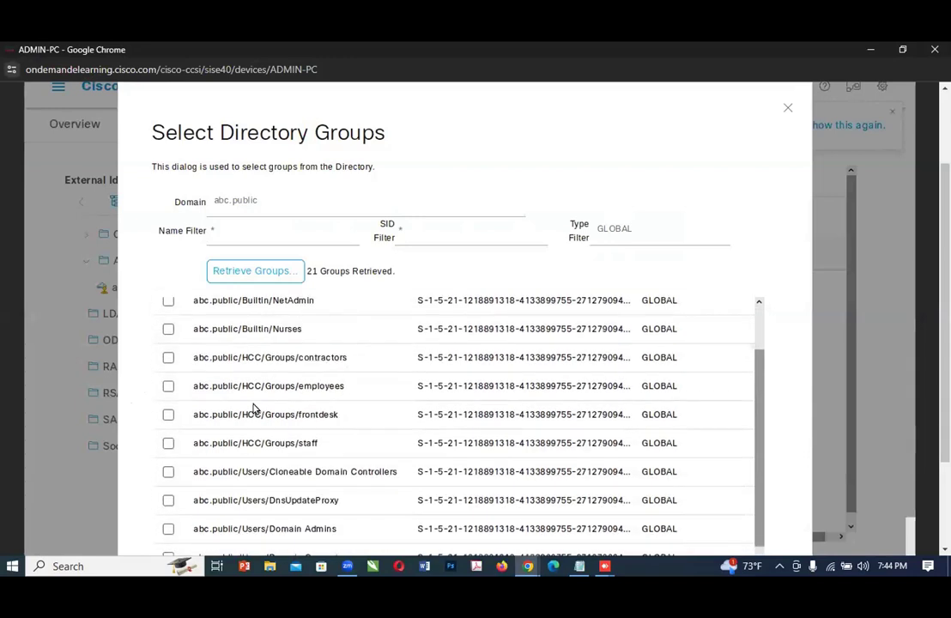
pyautogui.scroll(1, 212, 386)
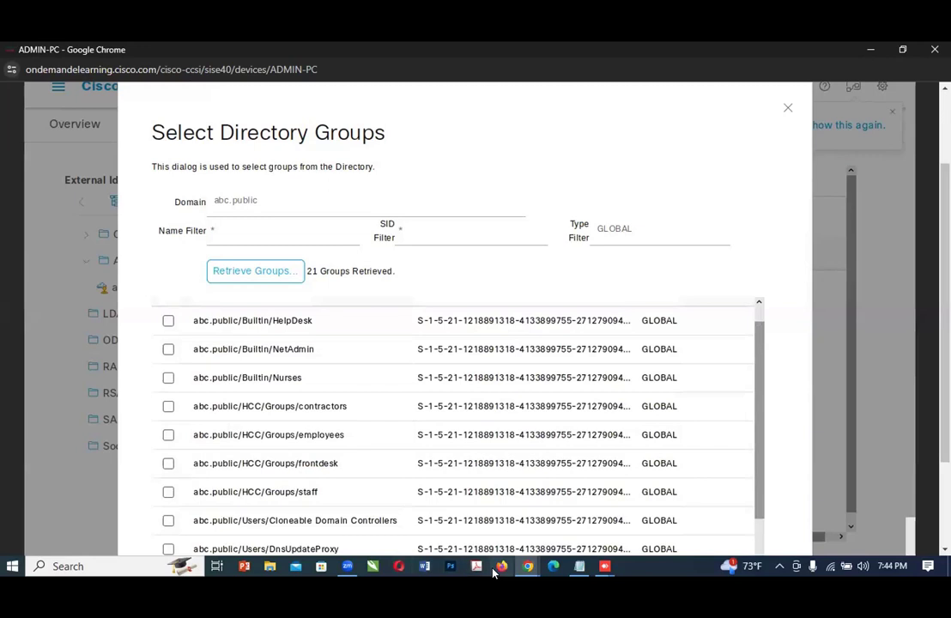
pyautogui.click(534, 570)
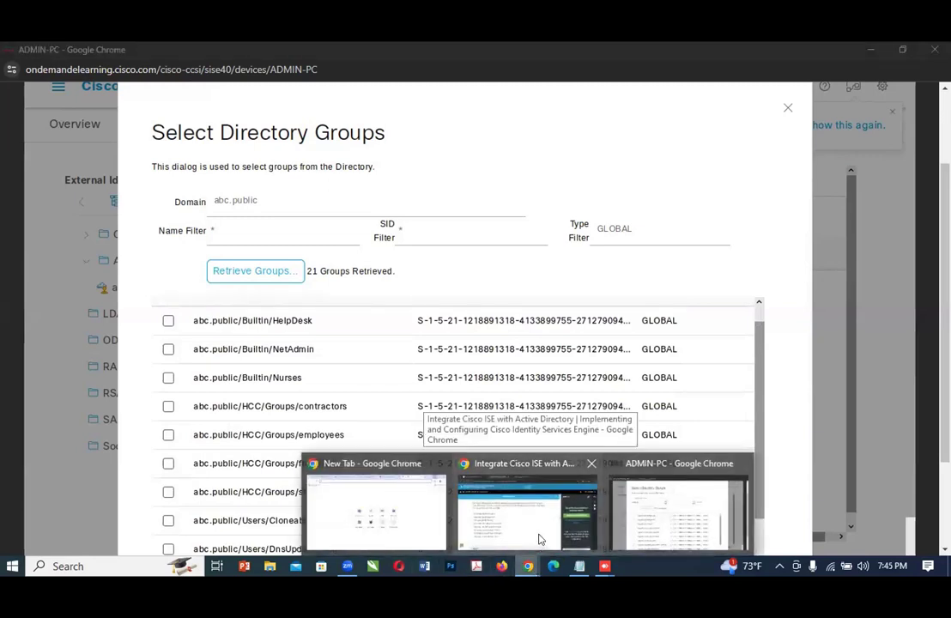
pyautogui.click(539, 539)
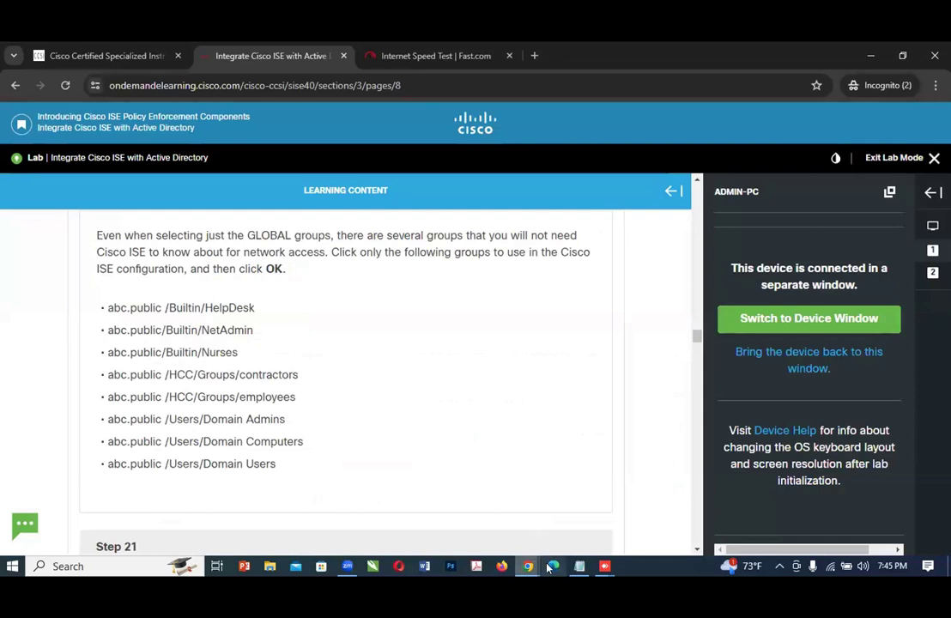
# Step: On ADMIN-PC, select the Builtin groups HelpDesk, NetAdmin and Nurses and the HCC groups contractors and employees
pyautogui.click(528, 566)
pyautogui.click(635, 525)
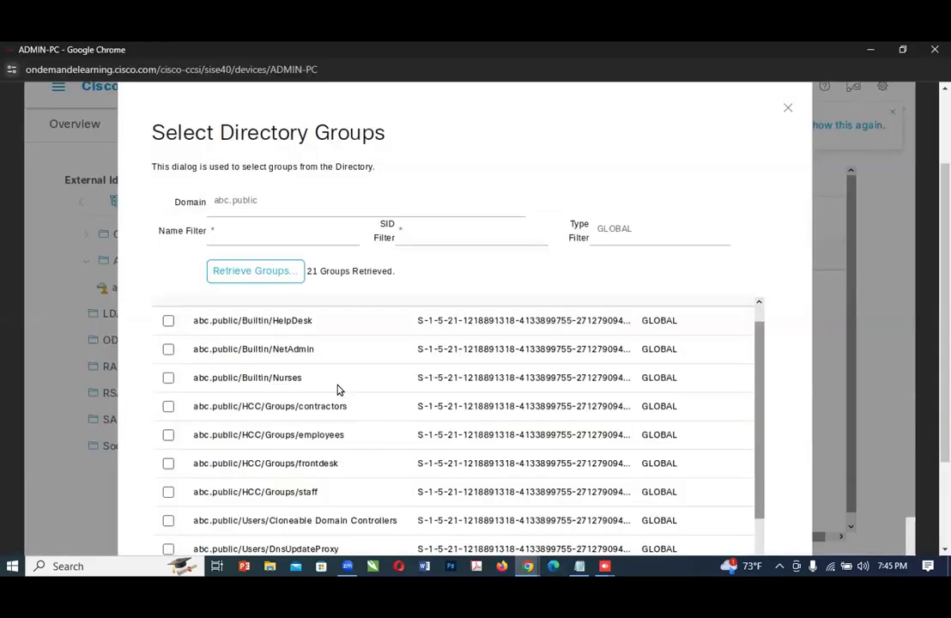
pyautogui.click(168, 321)
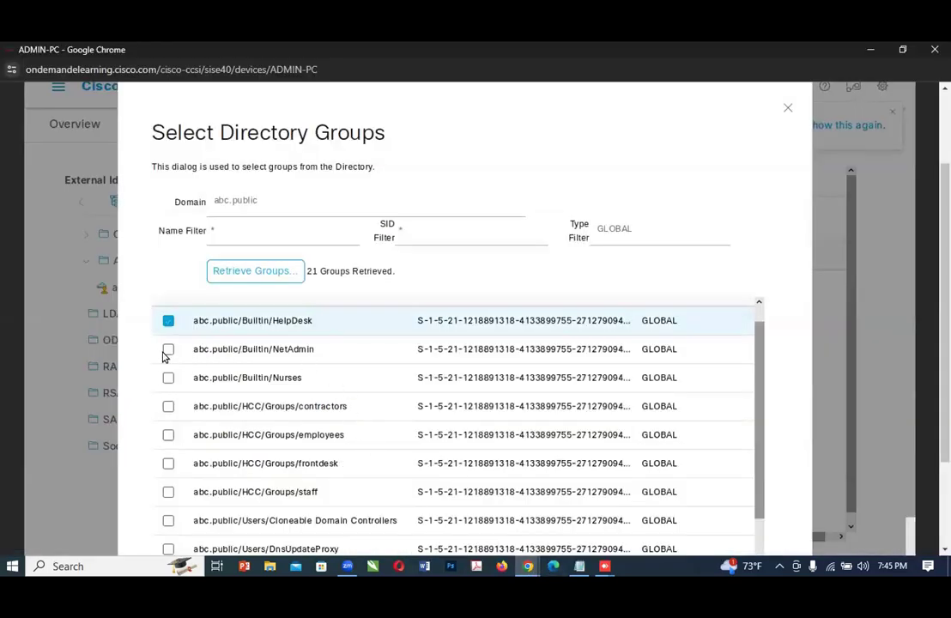
pyautogui.click(168, 349)
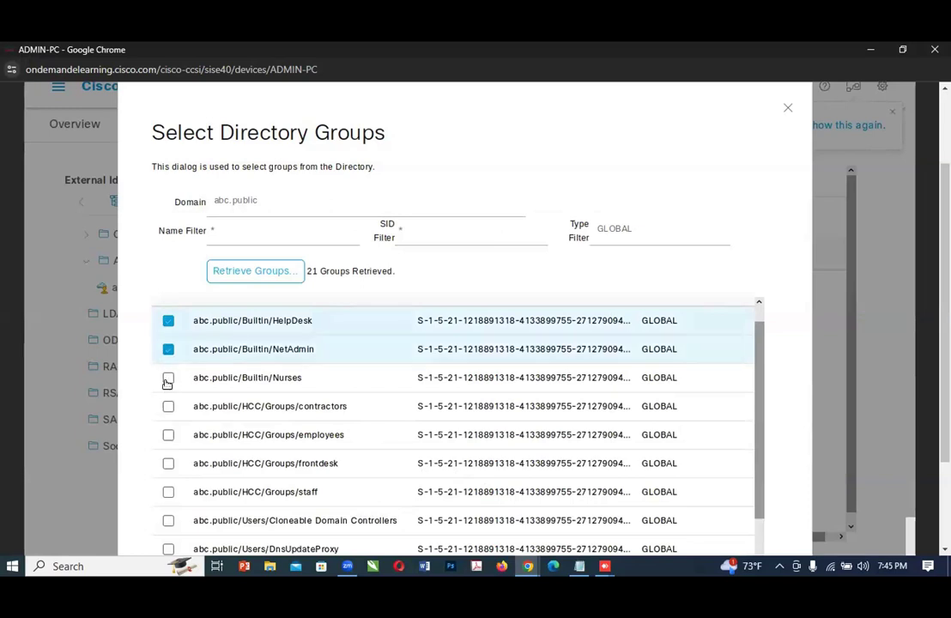
pyautogui.click(168, 378)
pyautogui.click(168, 407)
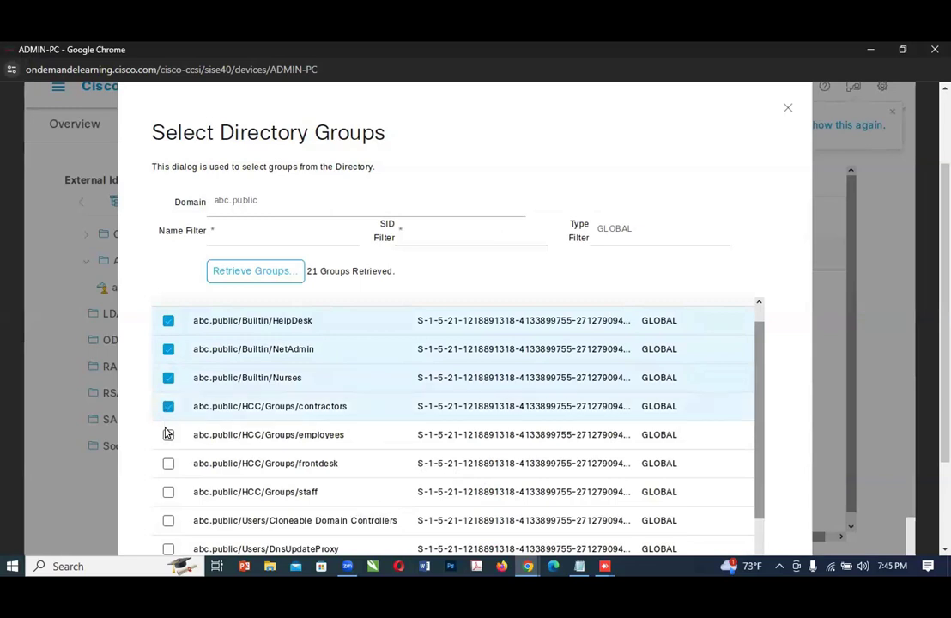
pyautogui.click(167, 435)
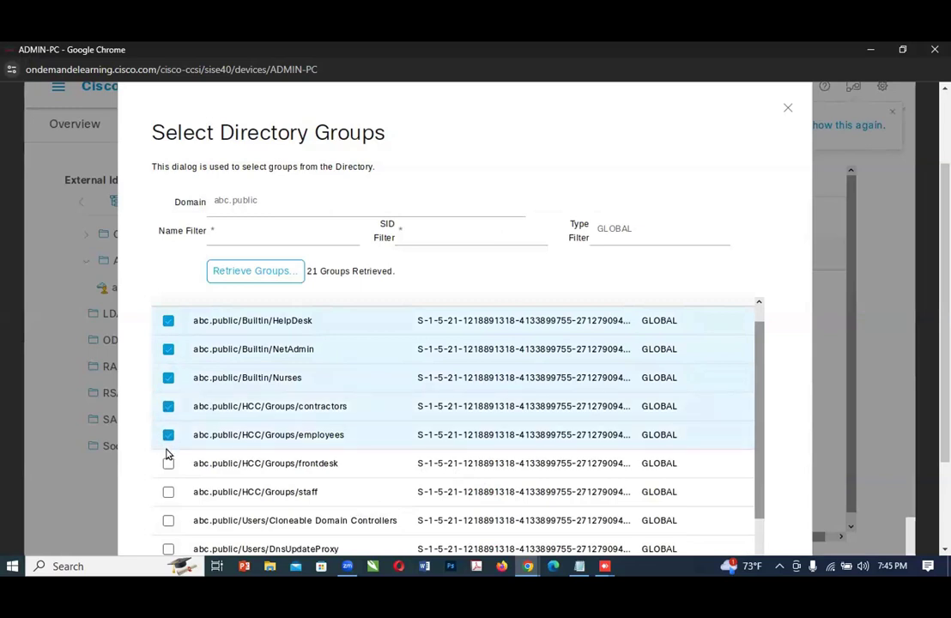
pyautogui.click(168, 463)
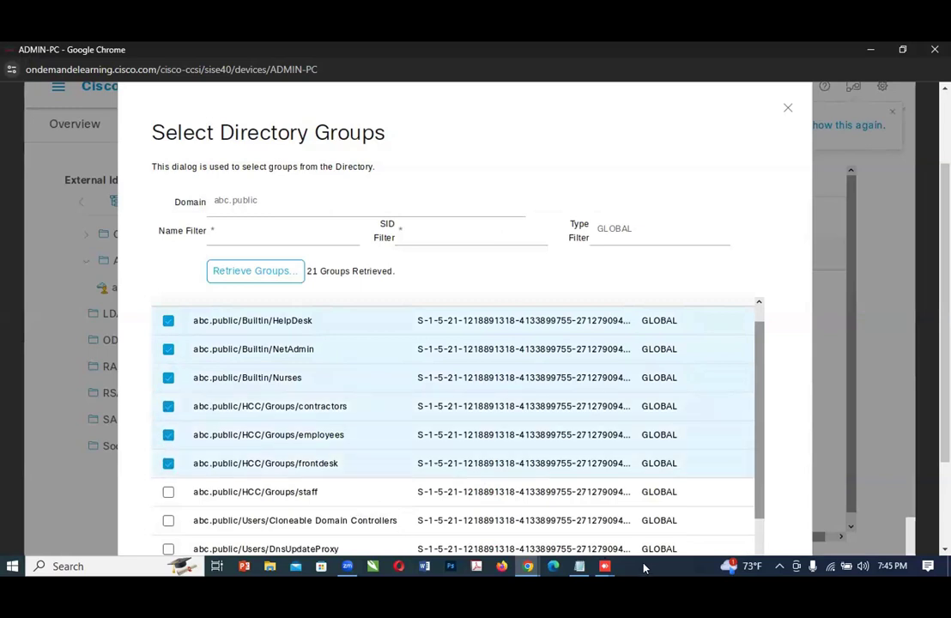
pyautogui.click(528, 566)
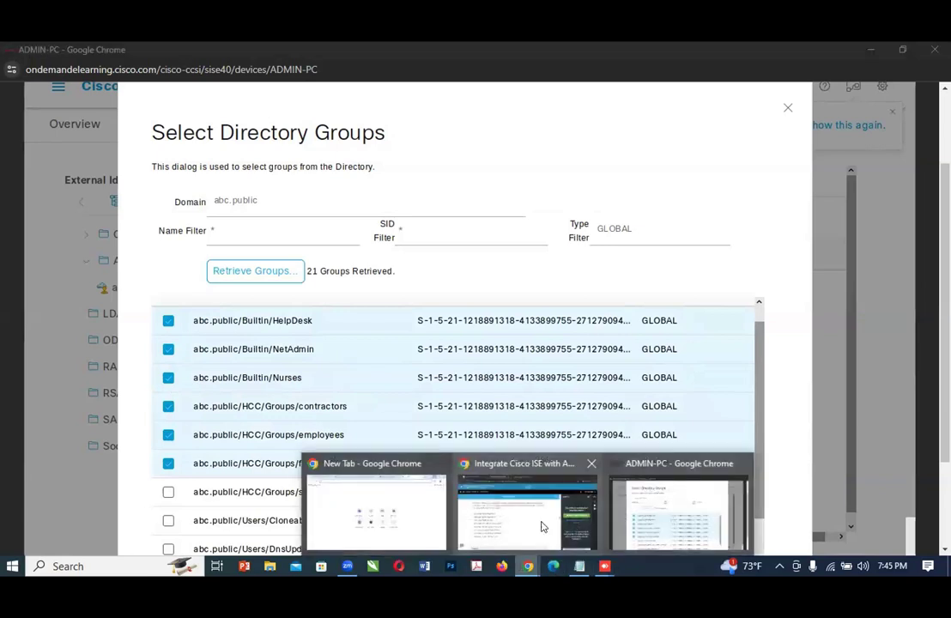
pyautogui.click(541, 526)
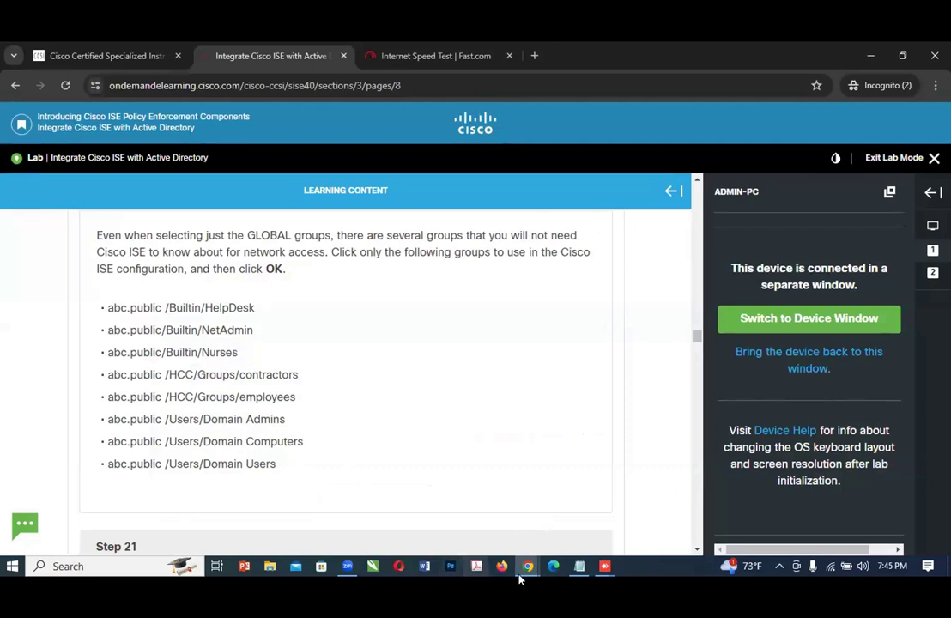
pyautogui.moveTo(528, 567)
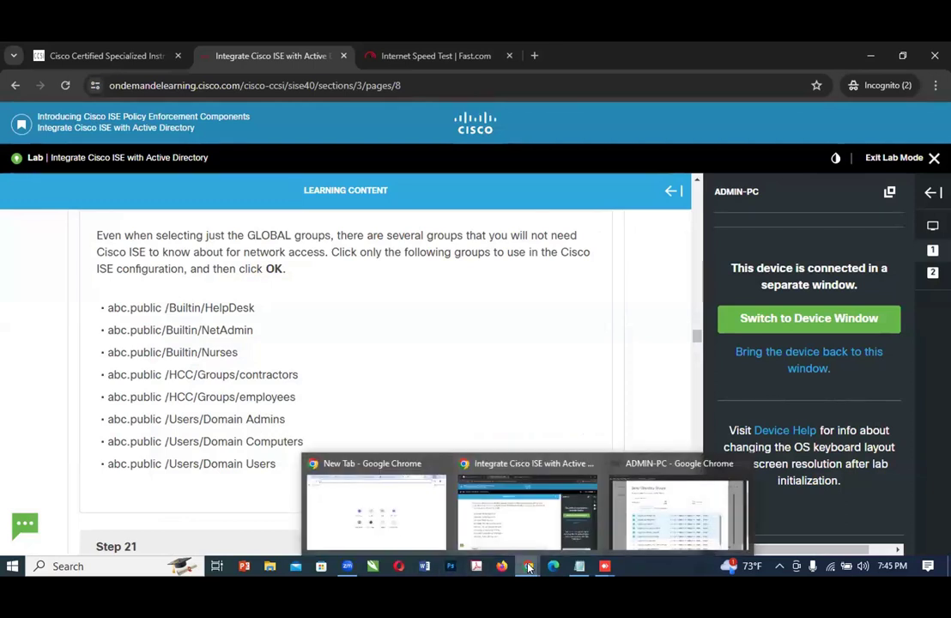
pyautogui.click(636, 530)
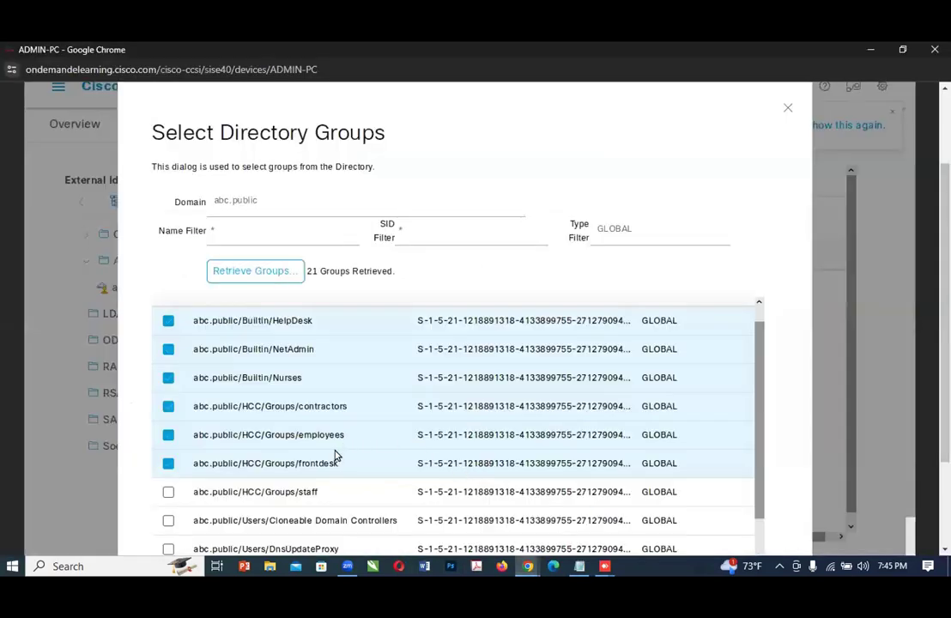
pyautogui.click(168, 464)
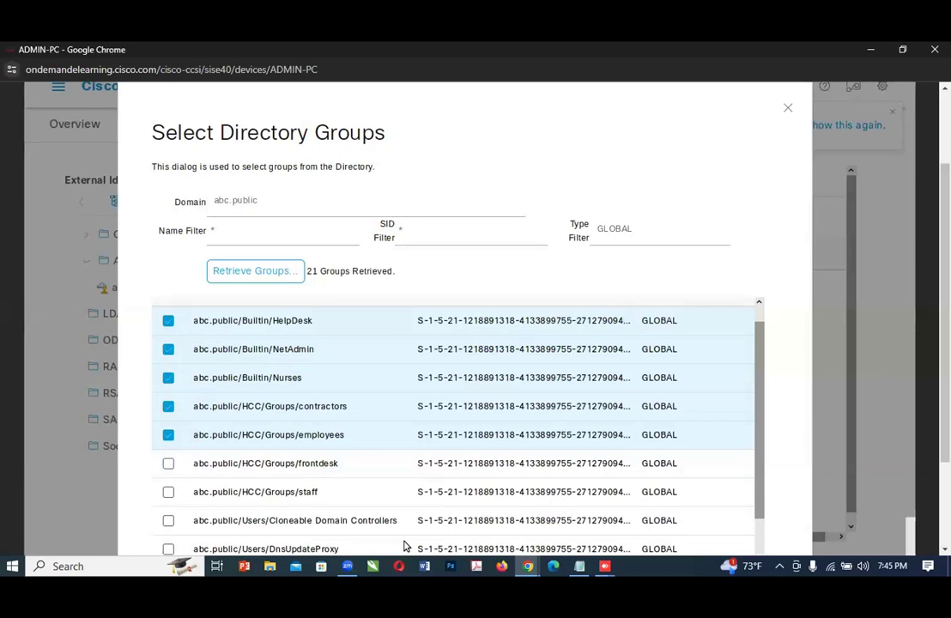
# Step: Add the abc.public/Users groups Domain Admins, Domain Computers and Domain Users to the selection
pyautogui.click(526, 566)
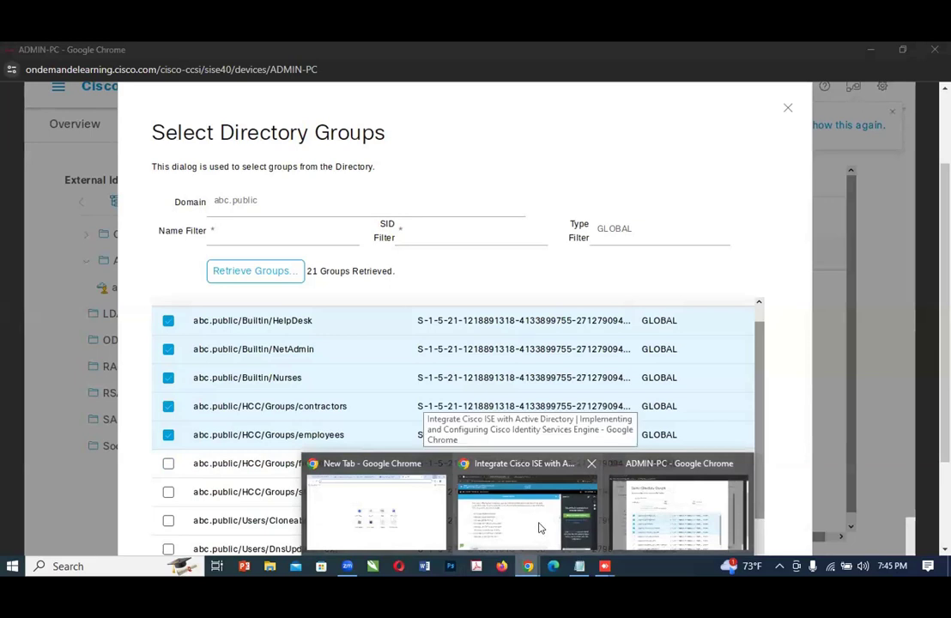
pyautogui.click(763, 416)
pyautogui.scroll(-1, 493, 432)
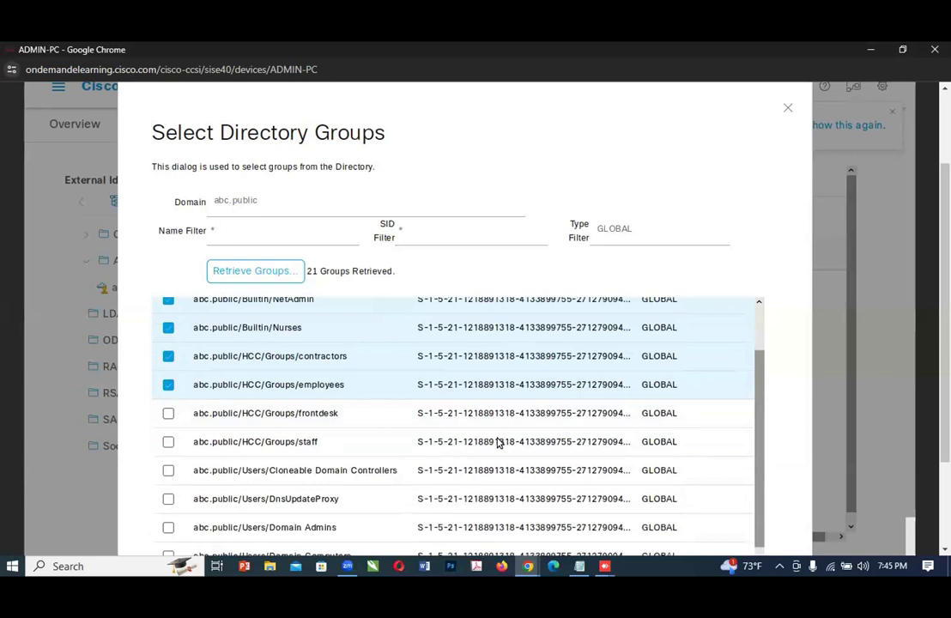
pyautogui.scroll(-1, 491, 480)
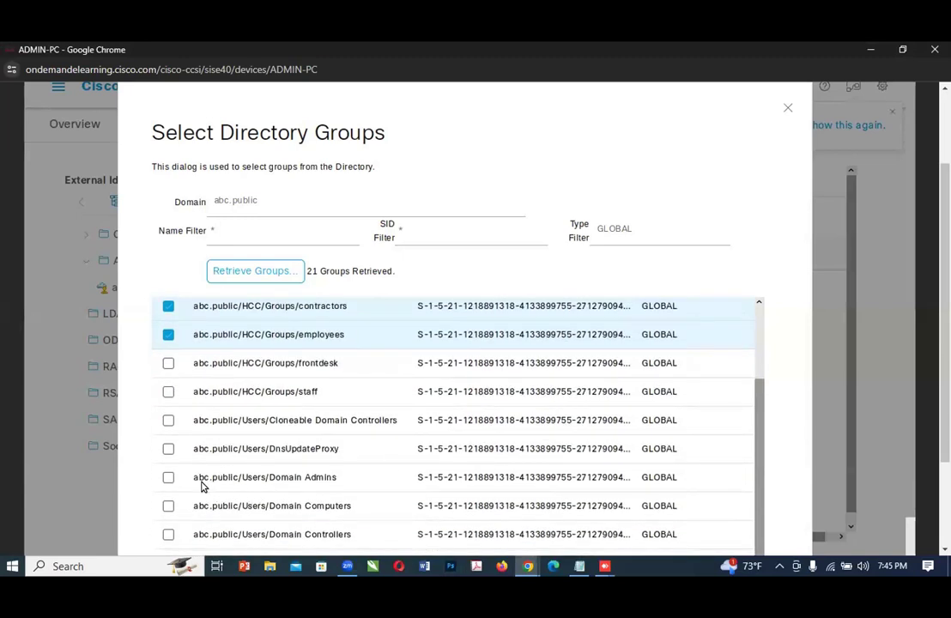
pyautogui.click(166, 479)
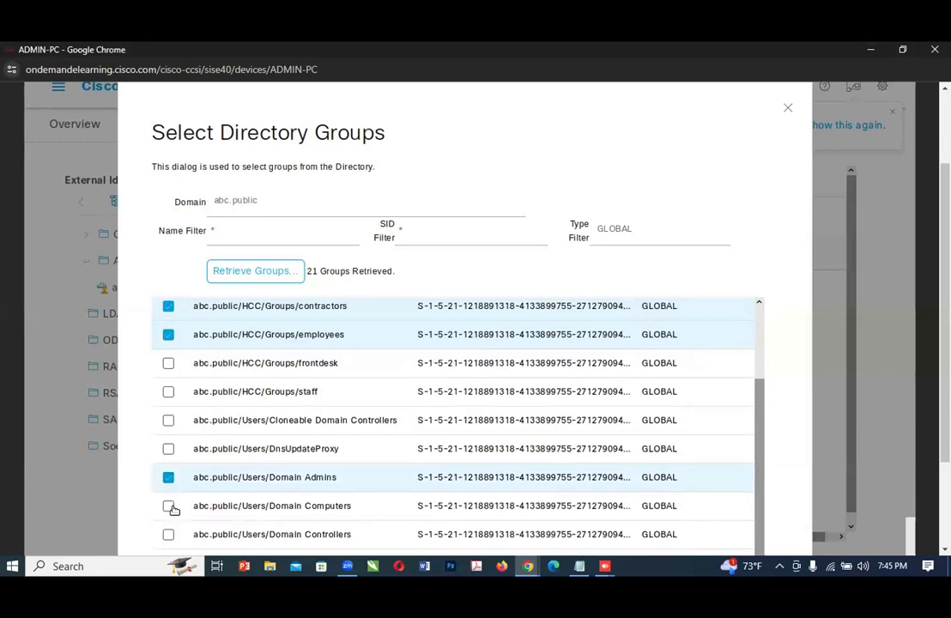
pyautogui.click(169, 508)
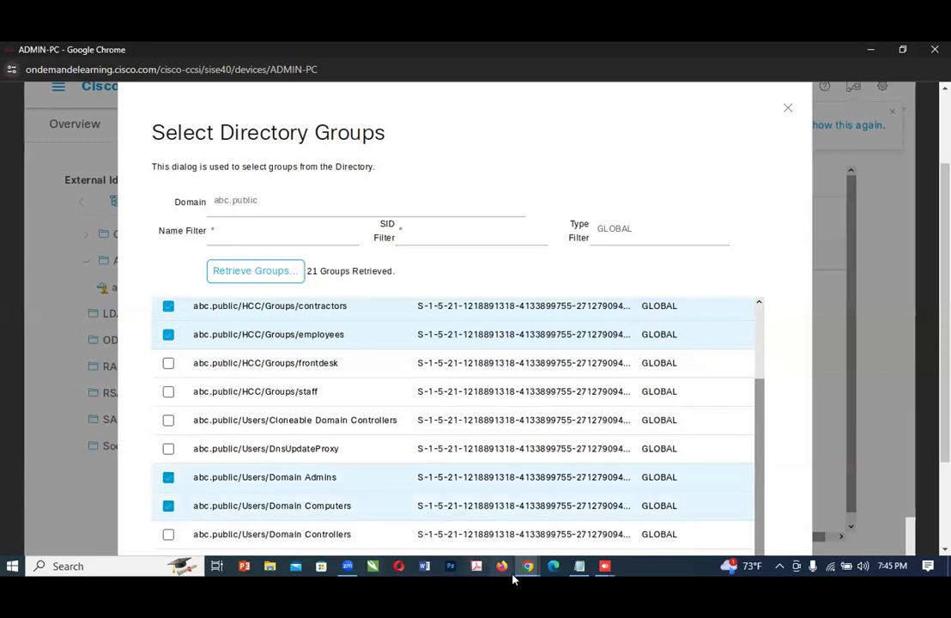
pyautogui.scroll(2, 330, 419)
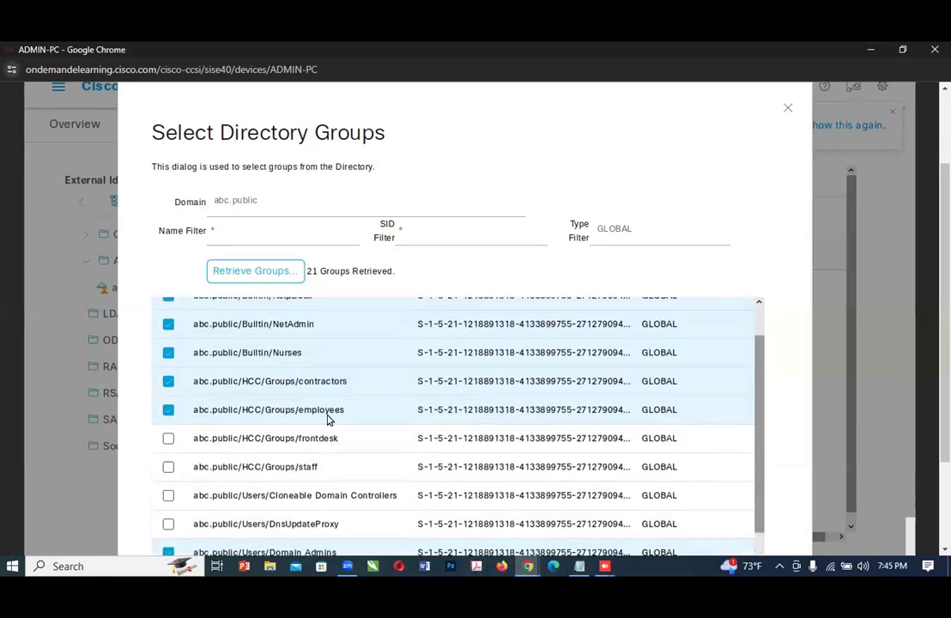
pyautogui.scroll(1, 325, 420)
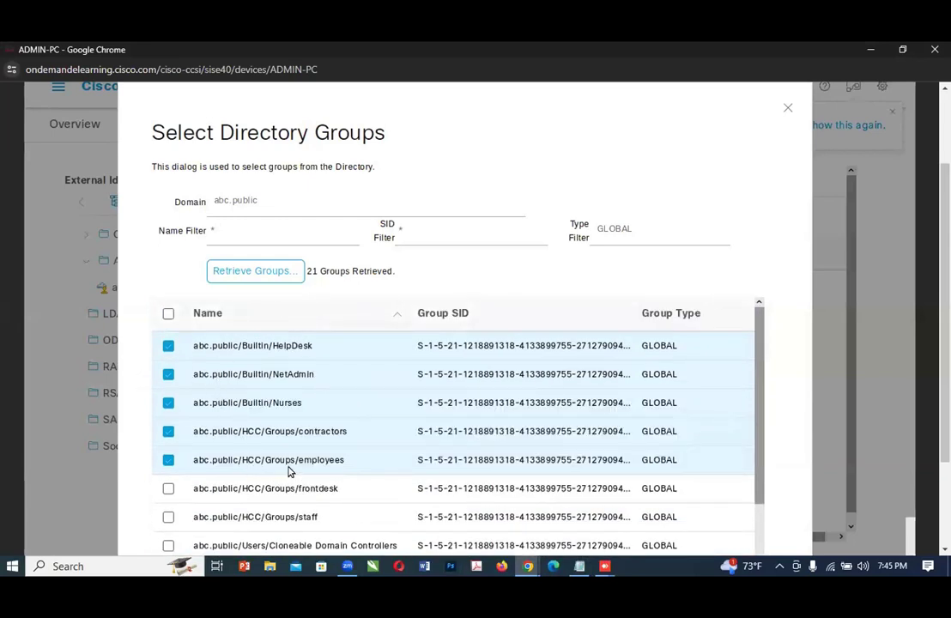
pyautogui.scroll(-3, 288, 467)
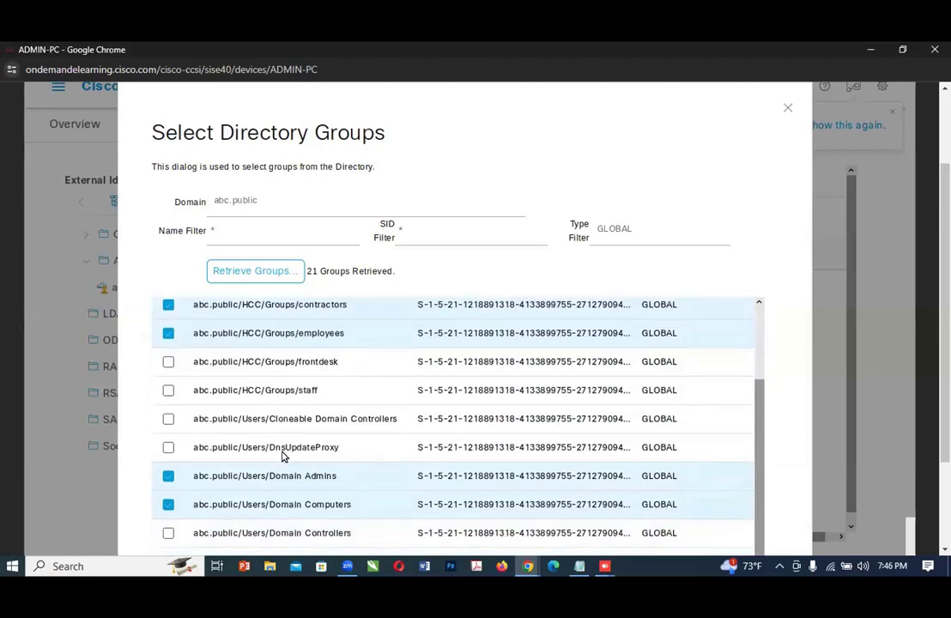
pyautogui.scroll(-3, 283, 456)
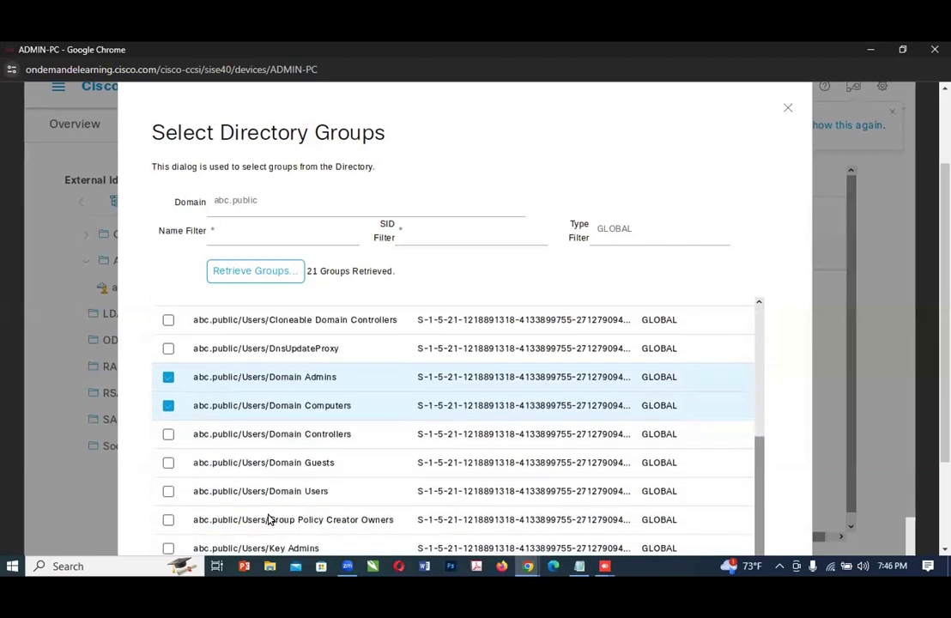
pyautogui.click(168, 490)
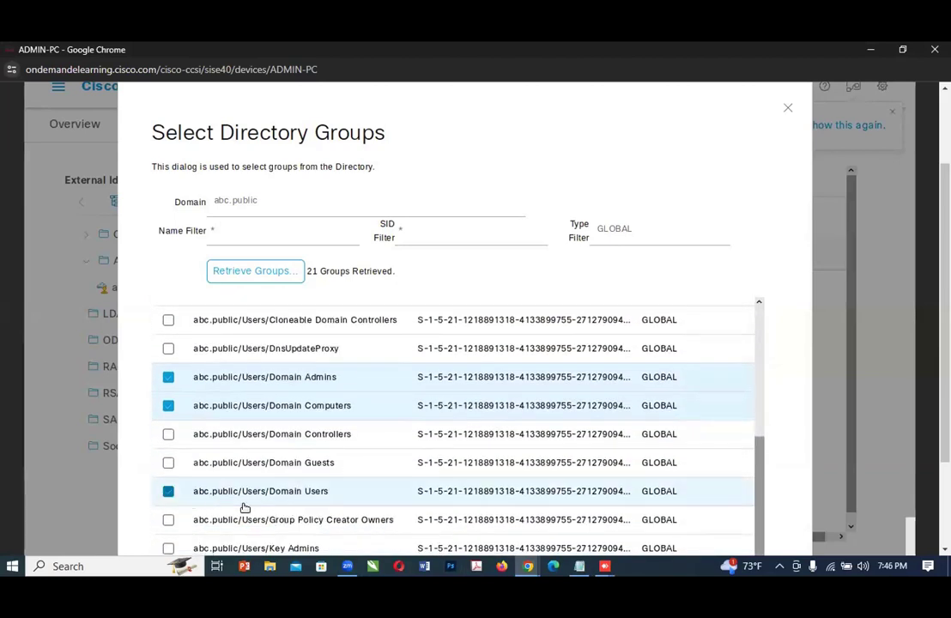
# Step: Switch to the lab guide and check the Step 20 group list and the instructions in Steps 21 and 22
pyautogui.click(523, 562)
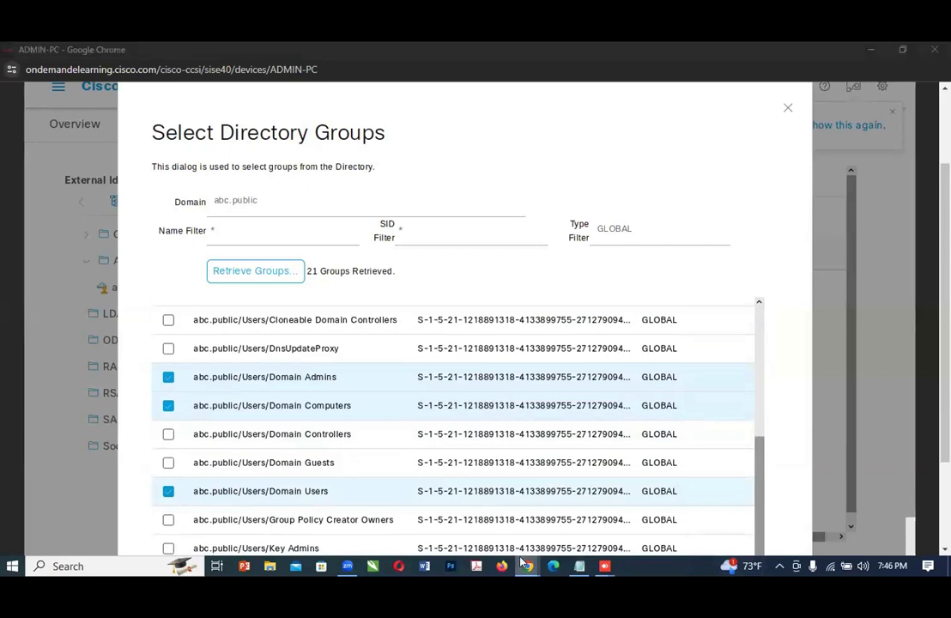
pyautogui.click(493, 506)
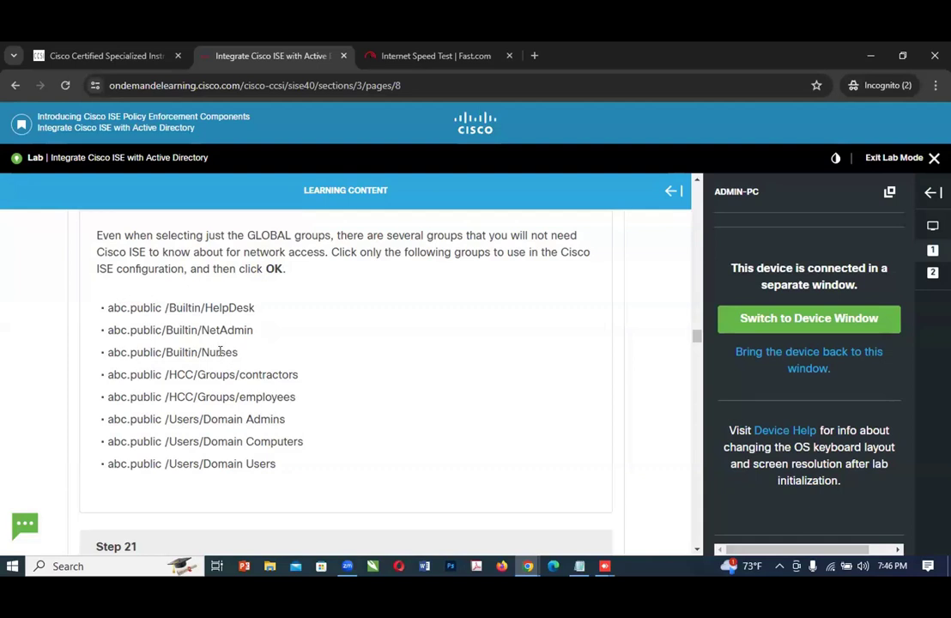
pyautogui.scroll(-3, 316, 413)
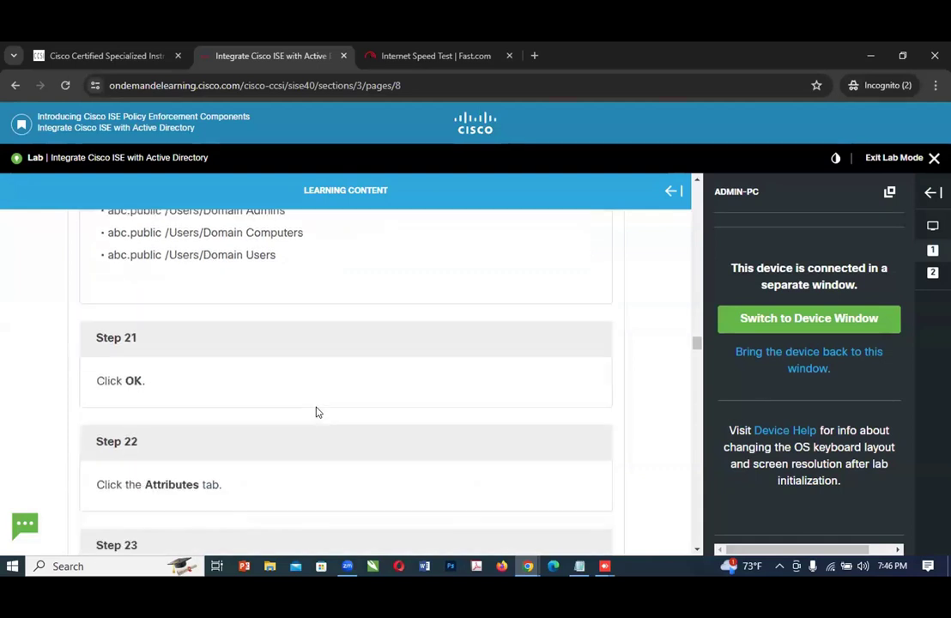
# Step: Return to ADMIN-PC, review the selected GLOBAL groups and confirm the abc.public directory group selection
pyautogui.click(528, 565)
pyautogui.click(677, 521)
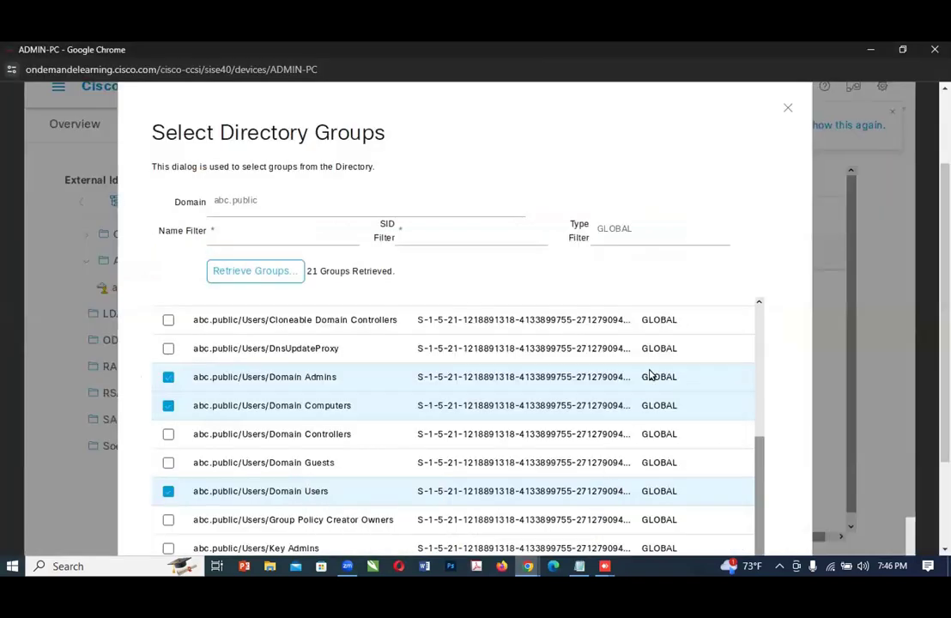
pyautogui.scroll(-1, 728, 431)
pyautogui.scroll(-1, 776, 471)
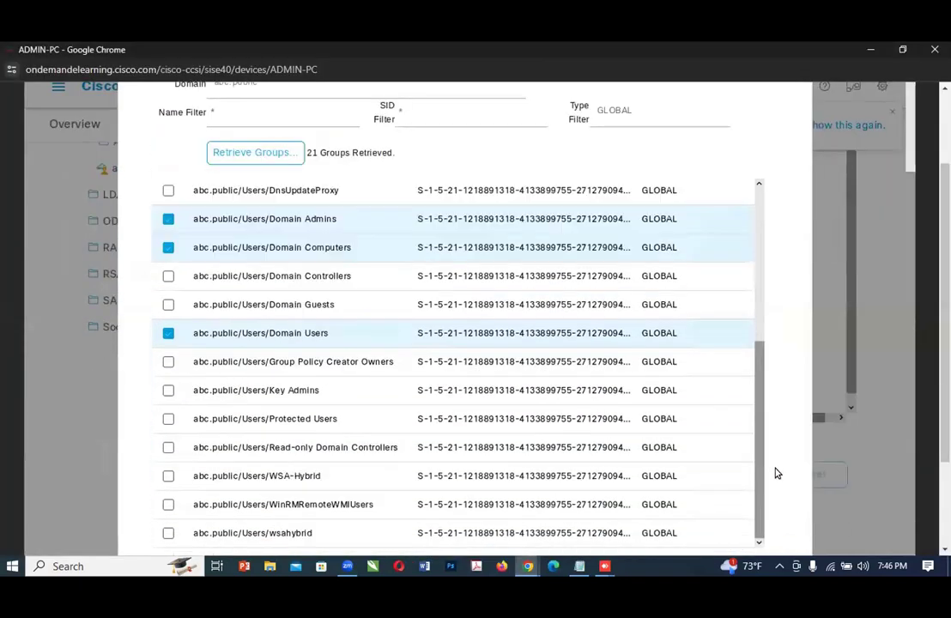
pyautogui.scroll(1, 767, 449)
pyautogui.scroll(-1, 768, 451)
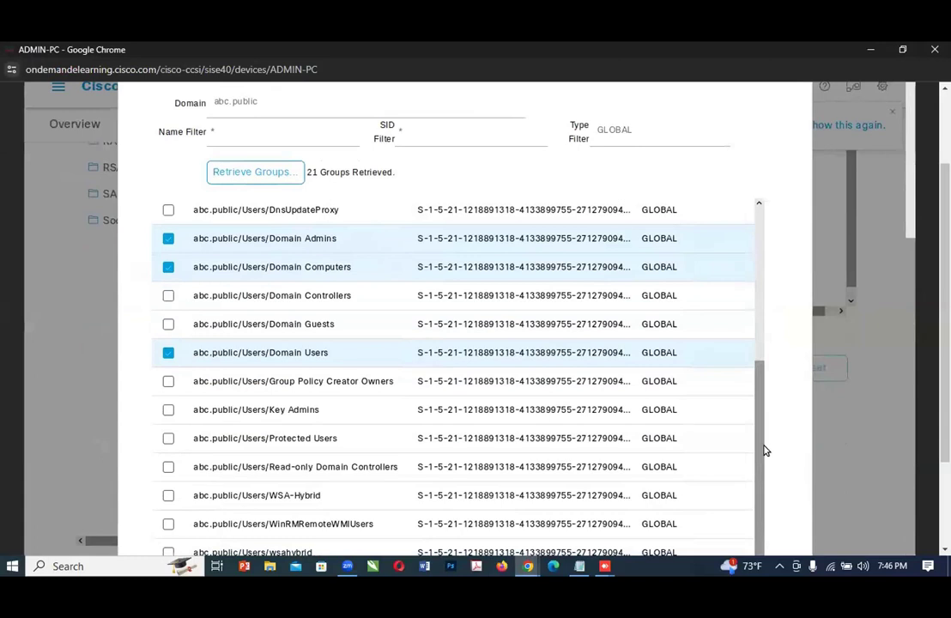
pyautogui.scroll(-1, 763, 448)
pyautogui.moveTo(817, 313); pyautogui.dragTo(786, 155)
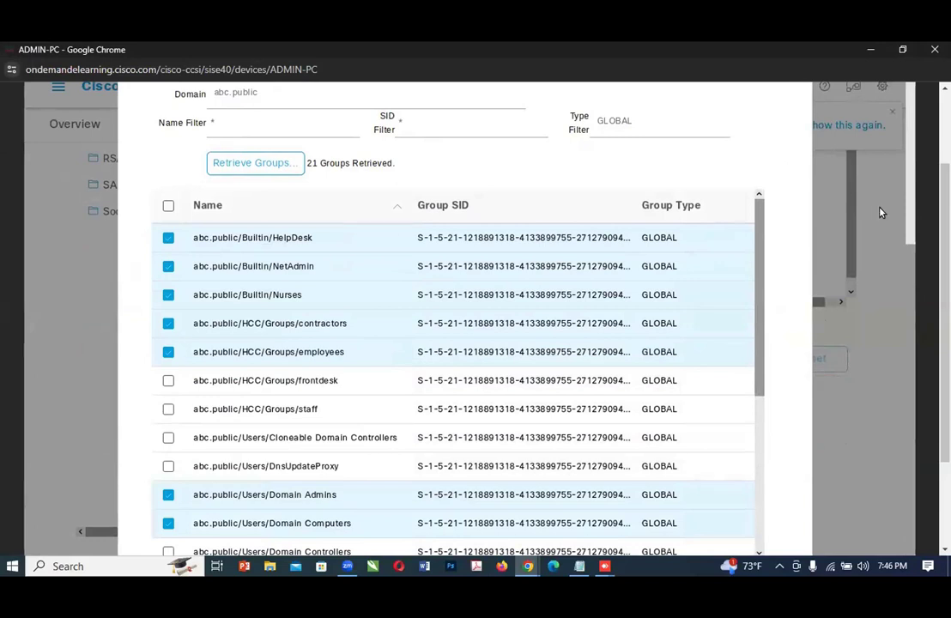
pyautogui.scroll(3, 911, 236)
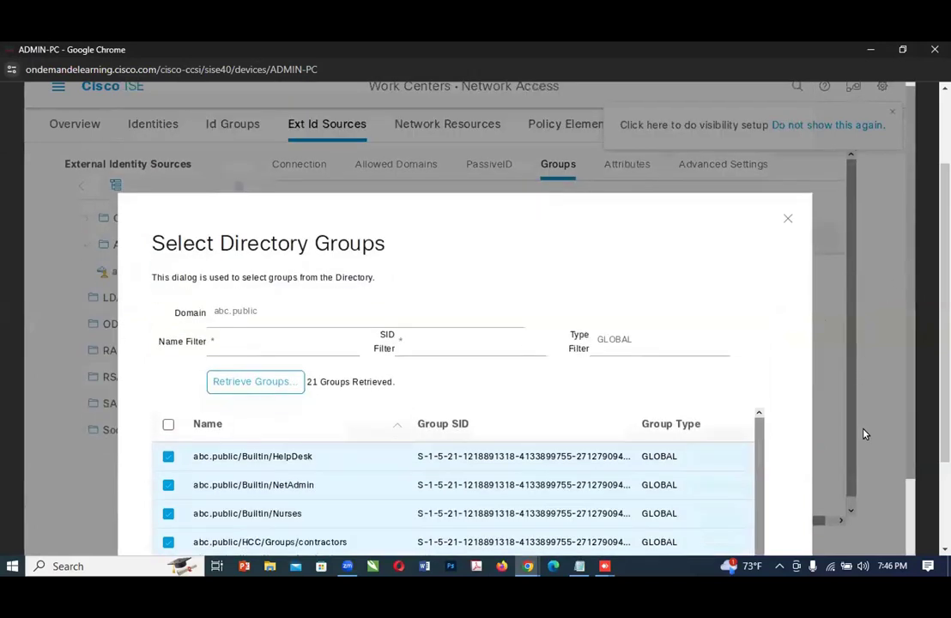
pyautogui.scroll(-2, 817, 511)
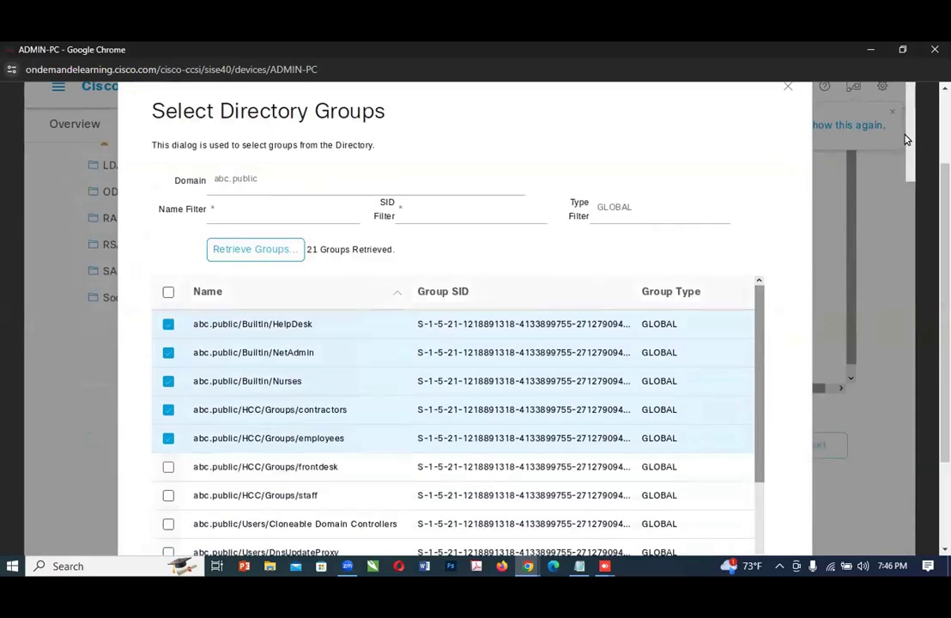
pyautogui.scroll(3, 921, 212)
pyautogui.scroll(-3, 827, 418)
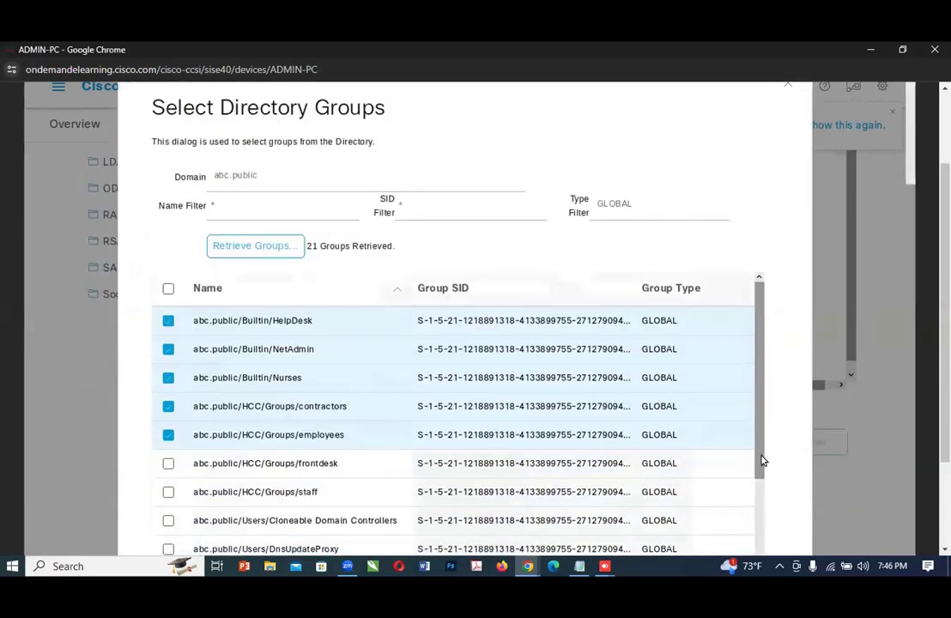
pyautogui.scroll(-2, 900, 257)
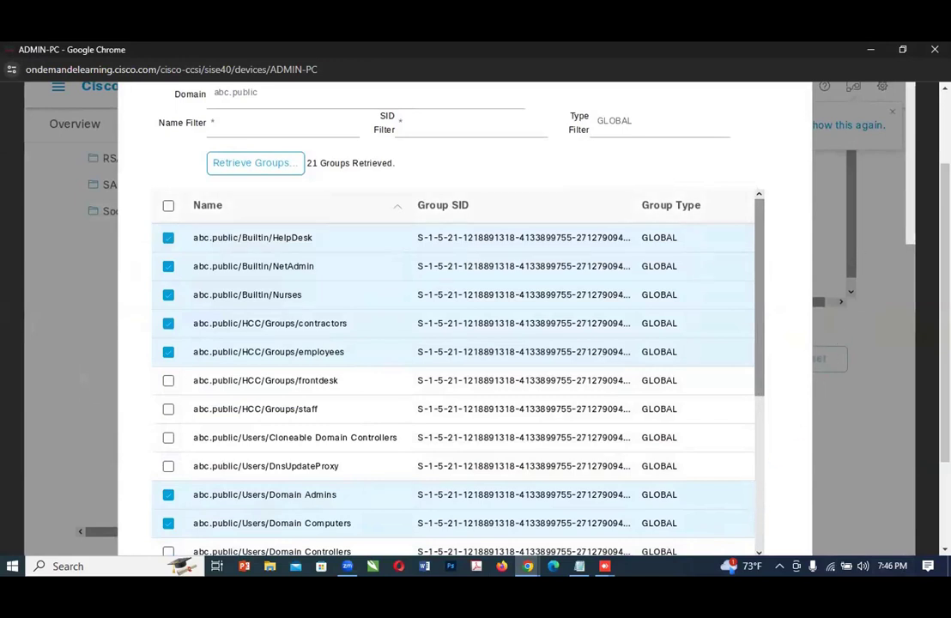
pyautogui.scroll(-3, 455, 343)
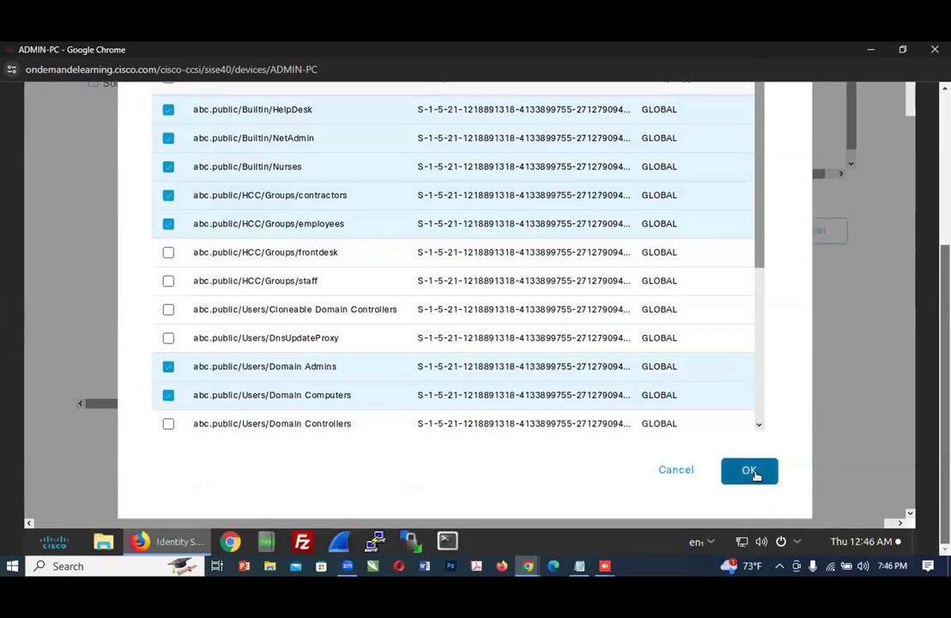
pyautogui.click(749, 471)
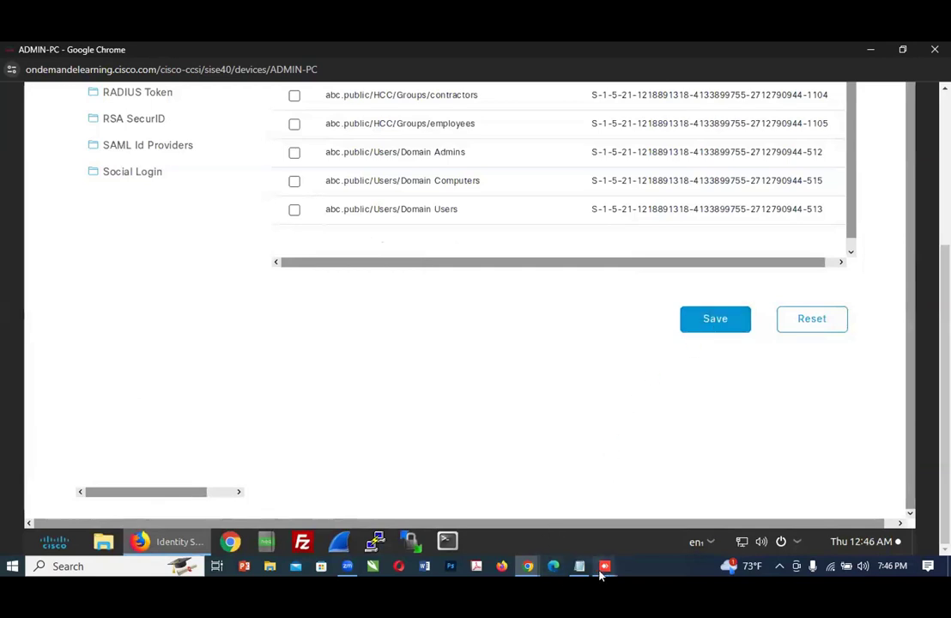
# Step: Check Step 22 in the lab guide, then show the attributes of the abc.public join point on ADMIN-PC
pyautogui.moveTo(525, 567)
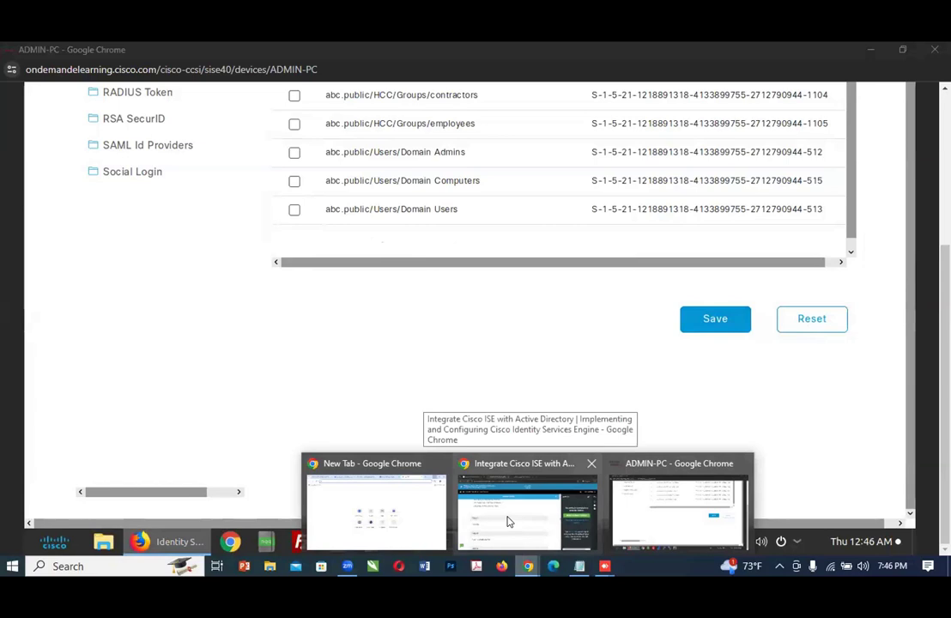
pyautogui.click(507, 521)
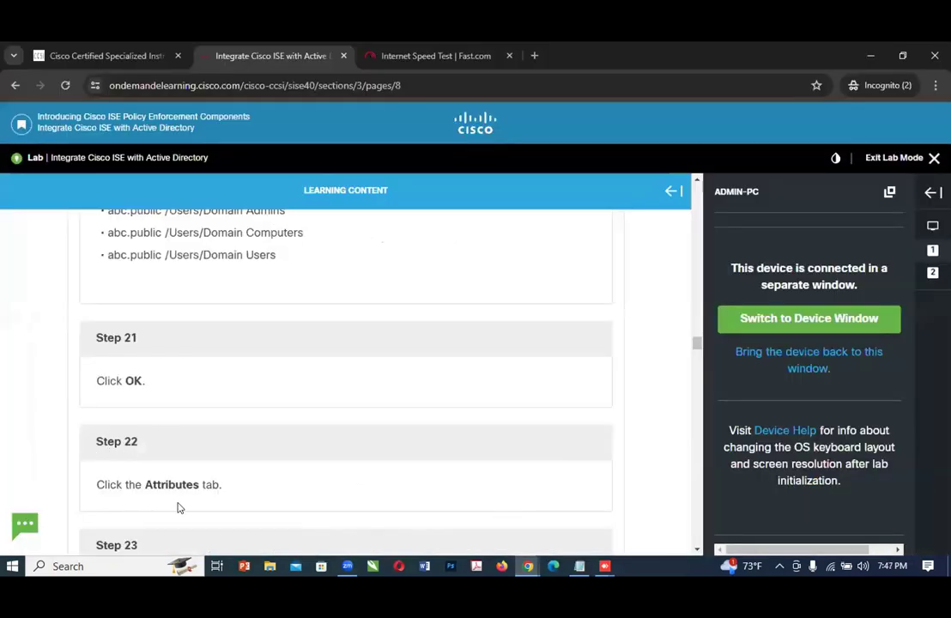
pyautogui.moveTo(528, 566)
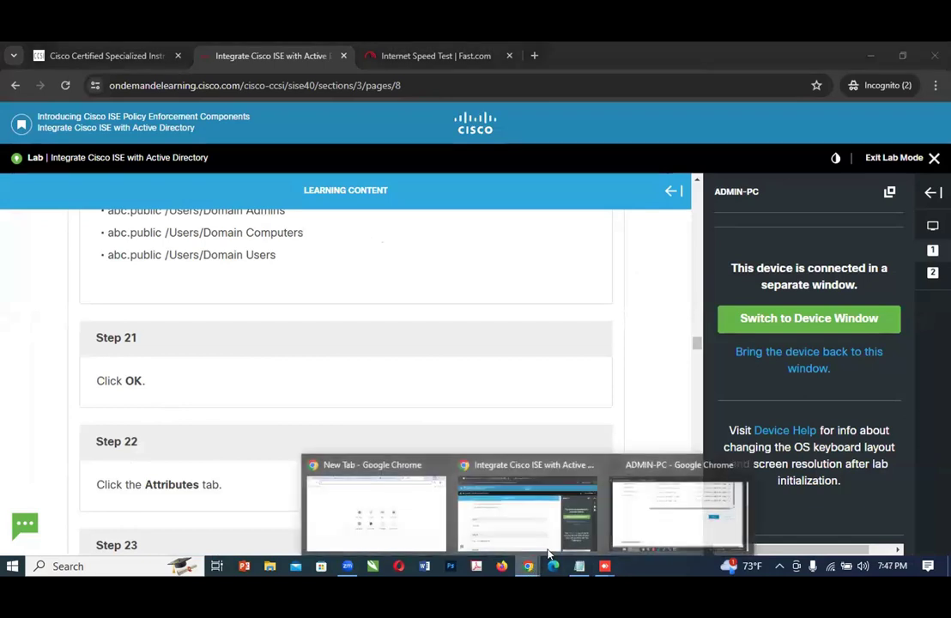
pyautogui.click(626, 515)
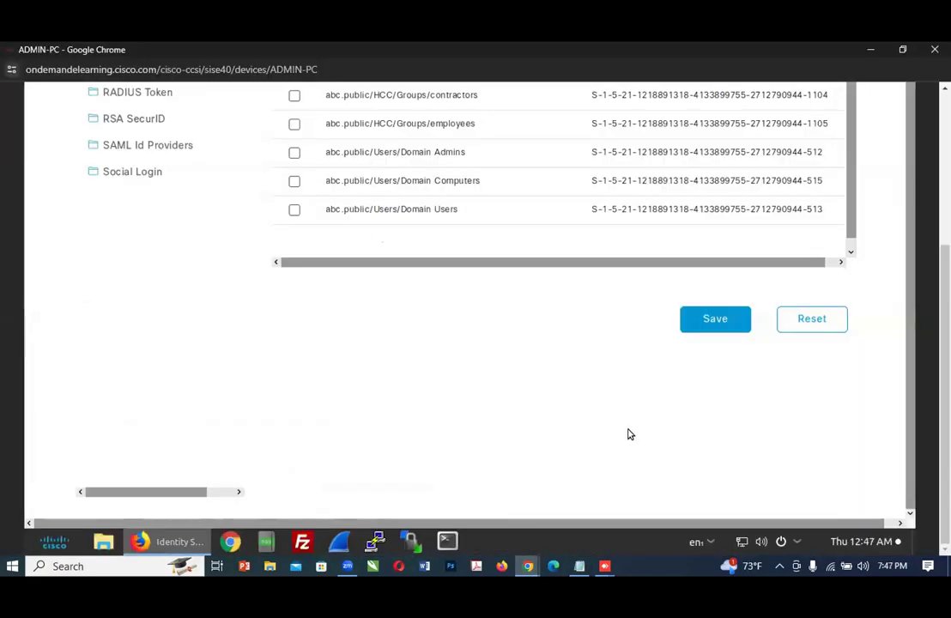
pyautogui.scroll(2, 851, 399)
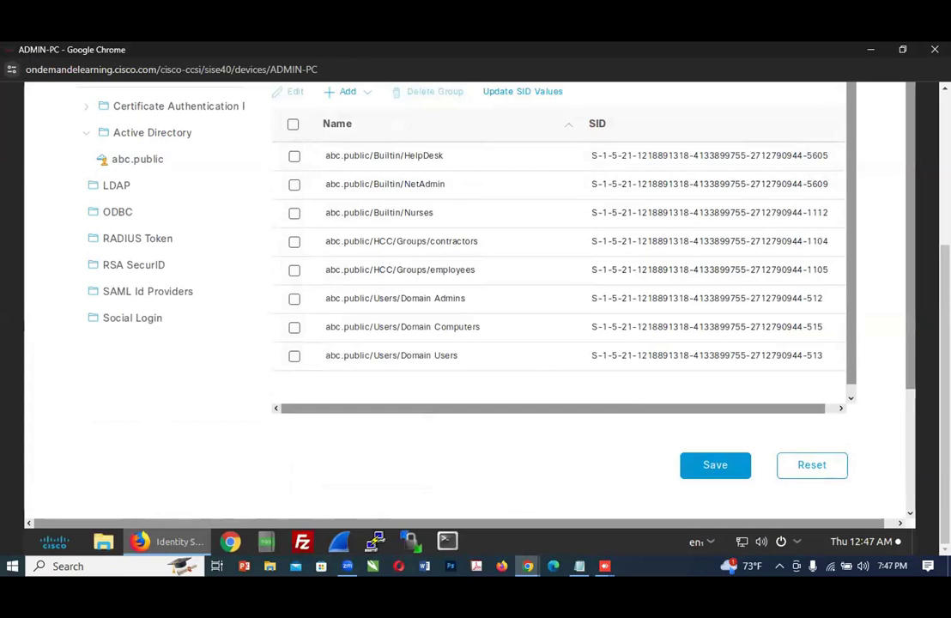
pyautogui.scroll(1, 558, 300)
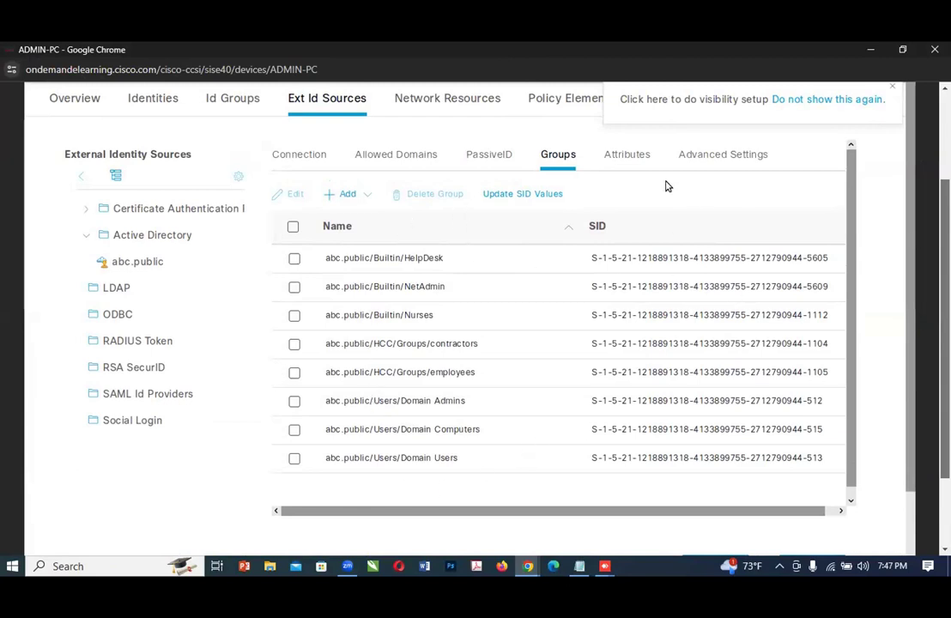
pyautogui.click(618, 154)
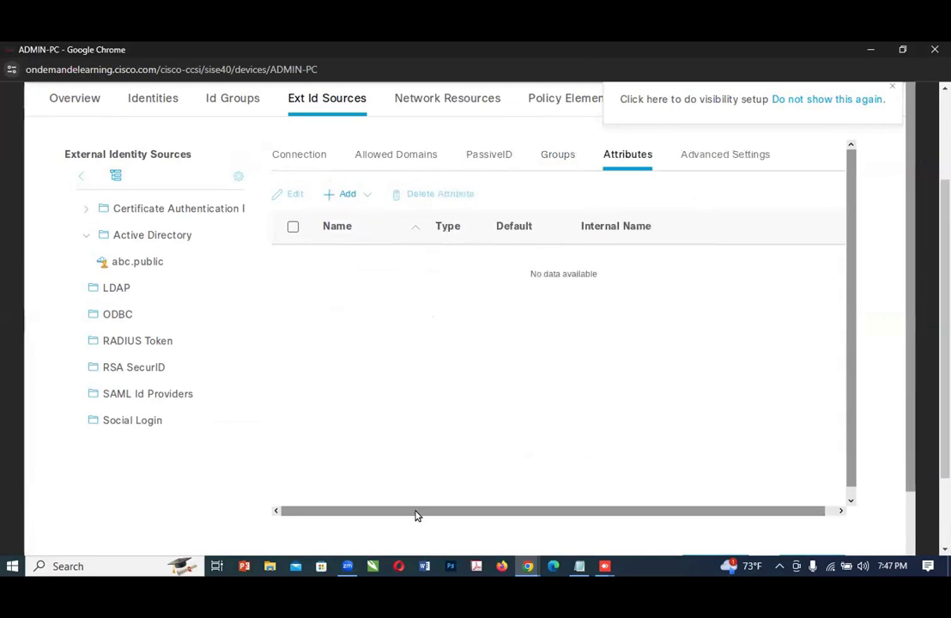
# Step: Read Steps 23 and 24 in the lab guide on adding attributes from the directory, then return to ADMIN-PC
pyautogui.click(528, 565)
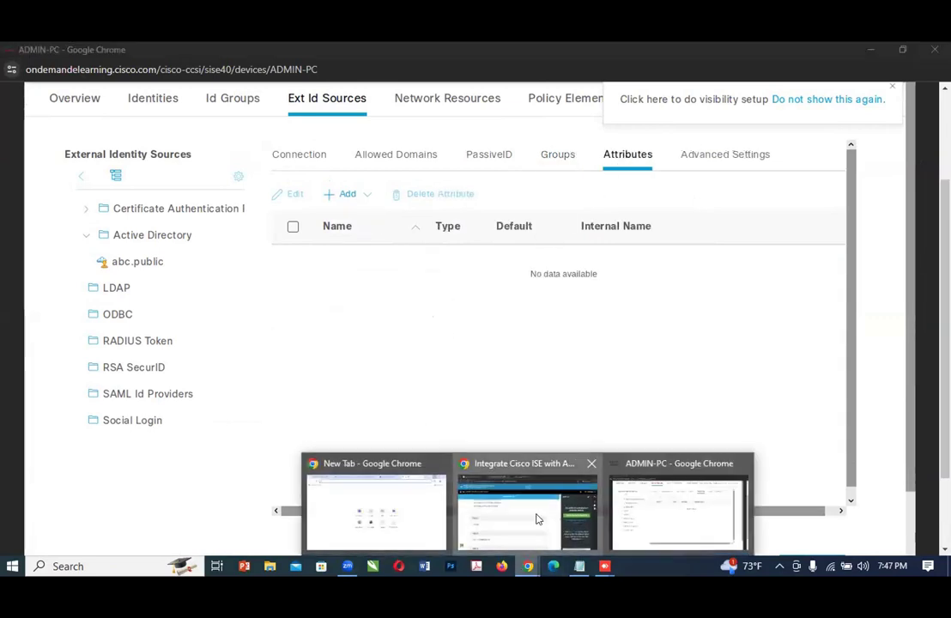
pyautogui.click(537, 515)
pyautogui.scroll(-1, 392, 486)
pyautogui.scroll(-2, 393, 487)
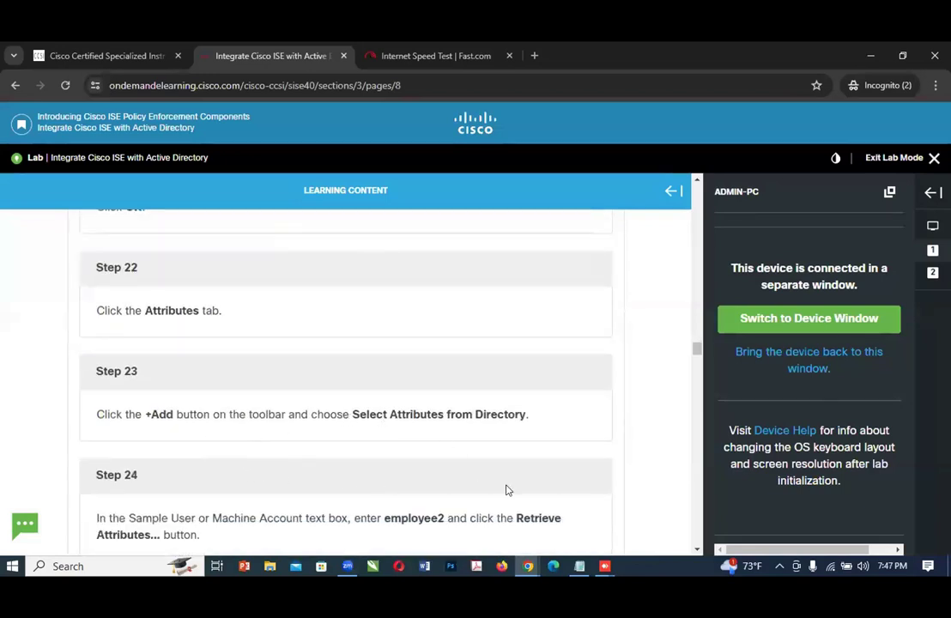
pyautogui.click(527, 565)
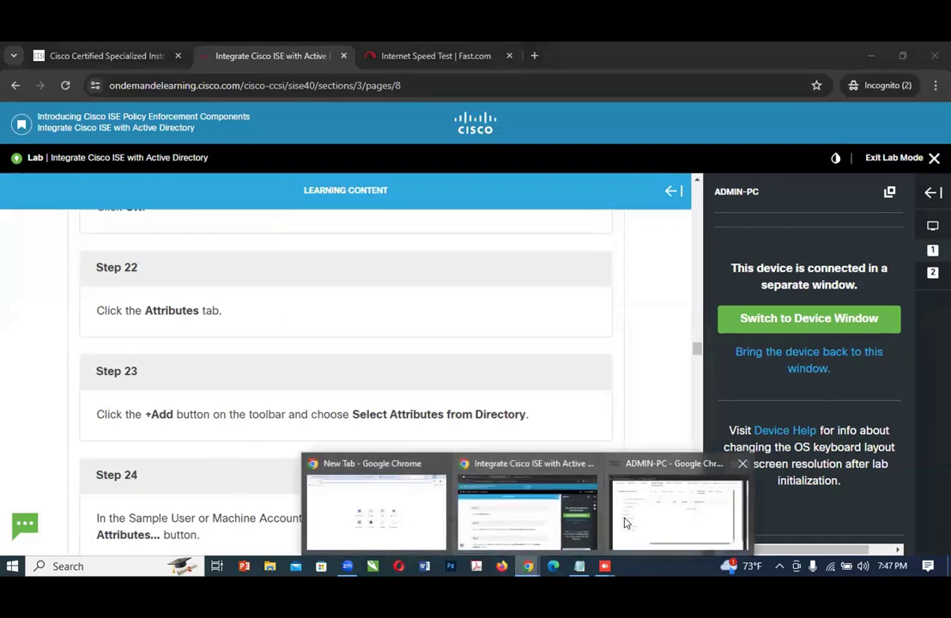
pyautogui.click(625, 519)
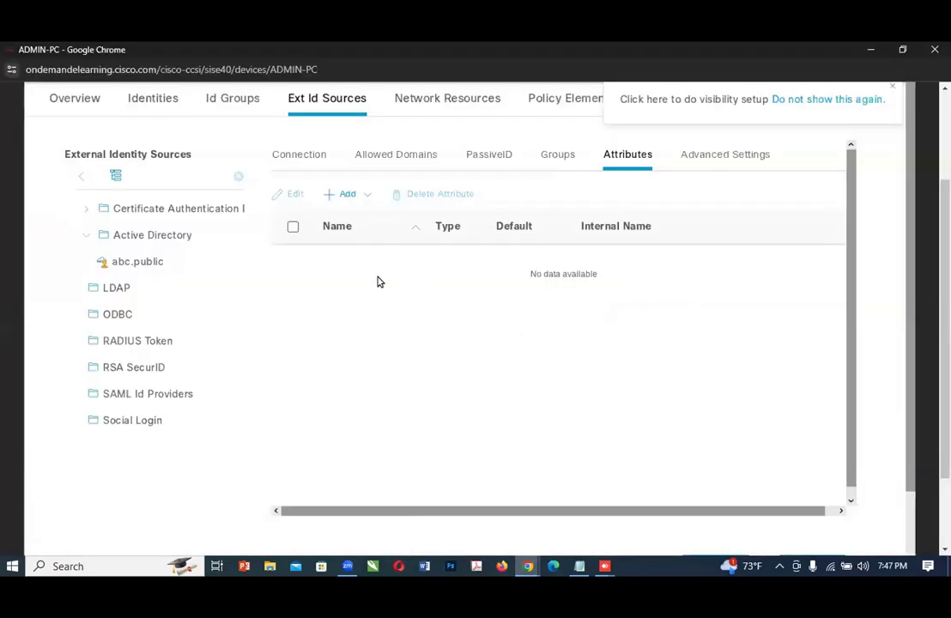
pyautogui.click(343, 196)
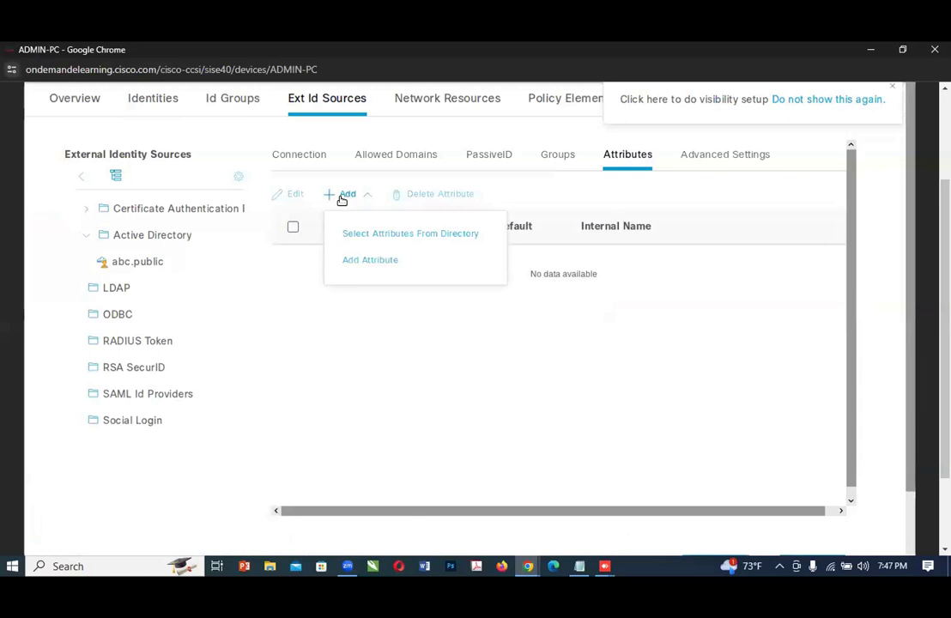
pyautogui.click(377, 260)
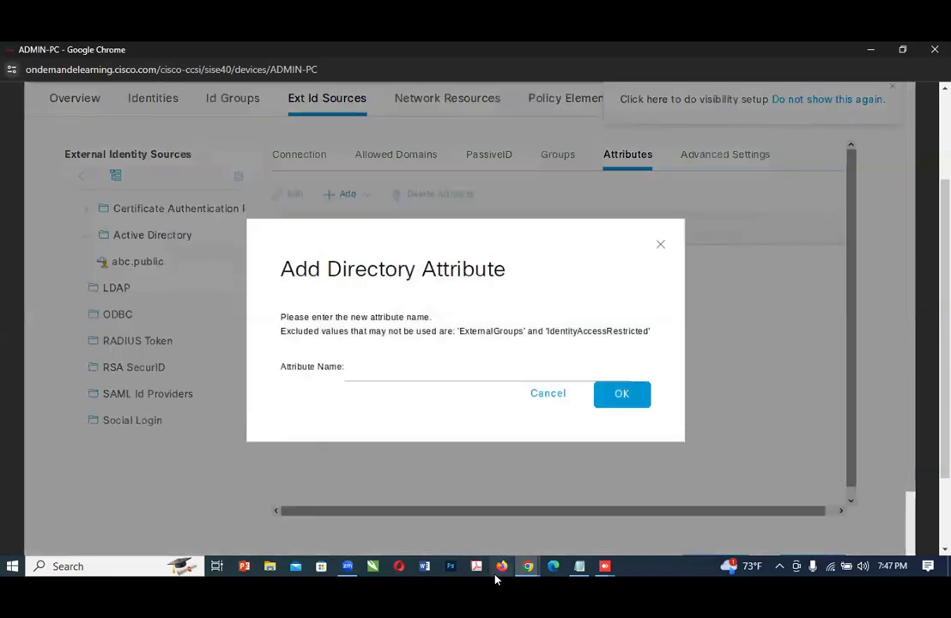
pyautogui.moveTo(526, 567)
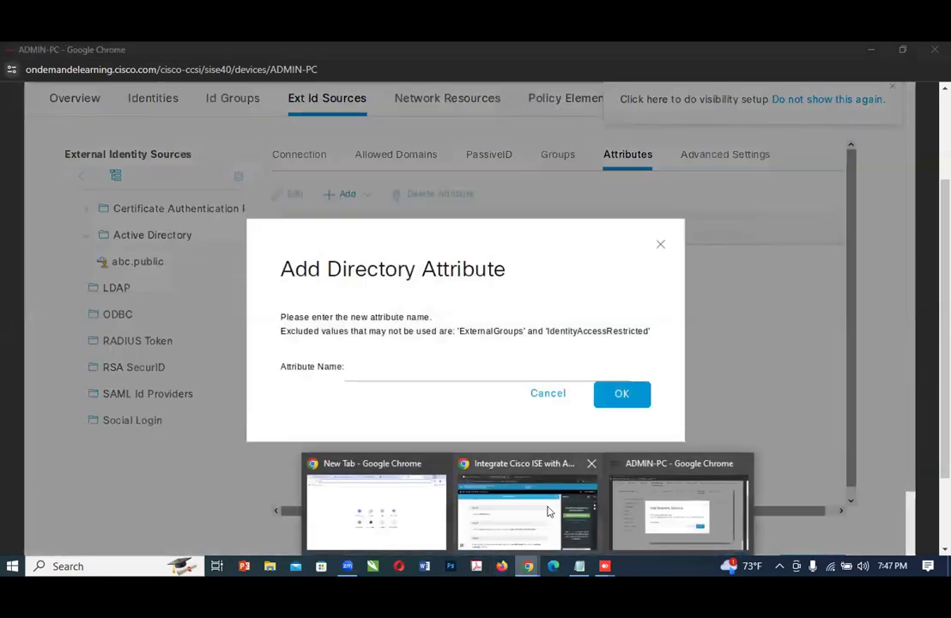
pyautogui.click(524, 506)
pyautogui.scroll(-1, 302, 413)
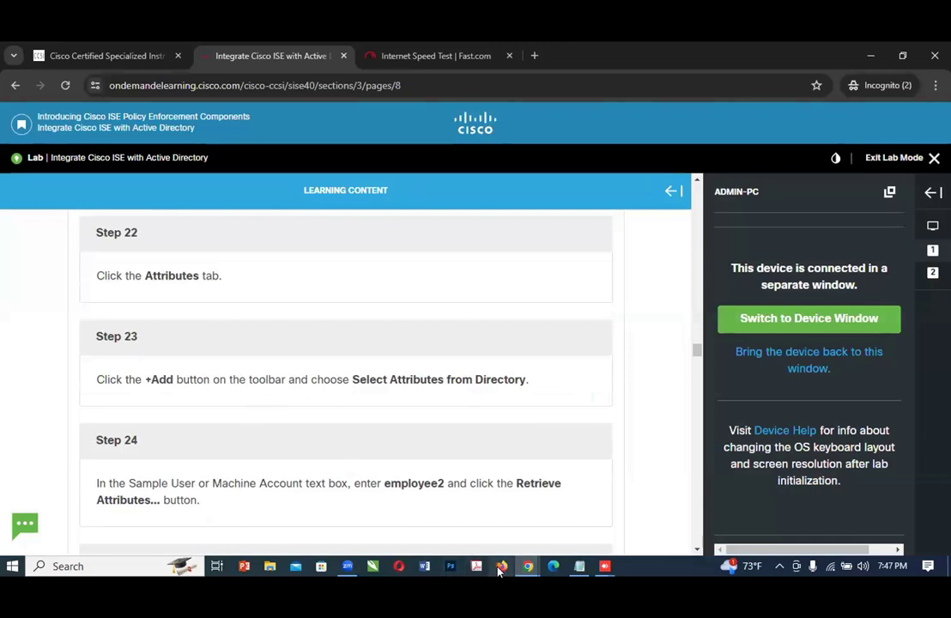
pyautogui.moveTo(528, 567)
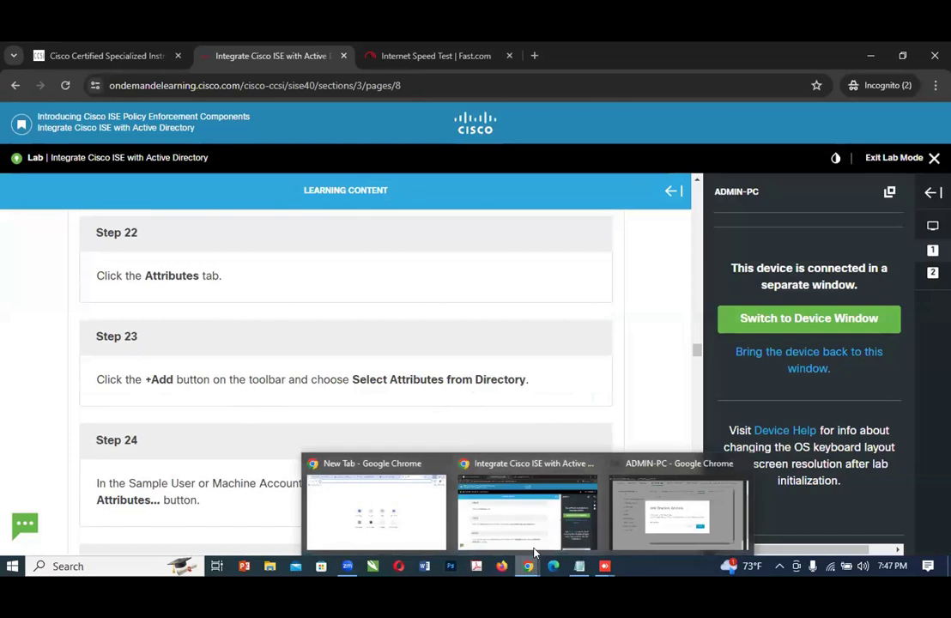
pyautogui.click(687, 526)
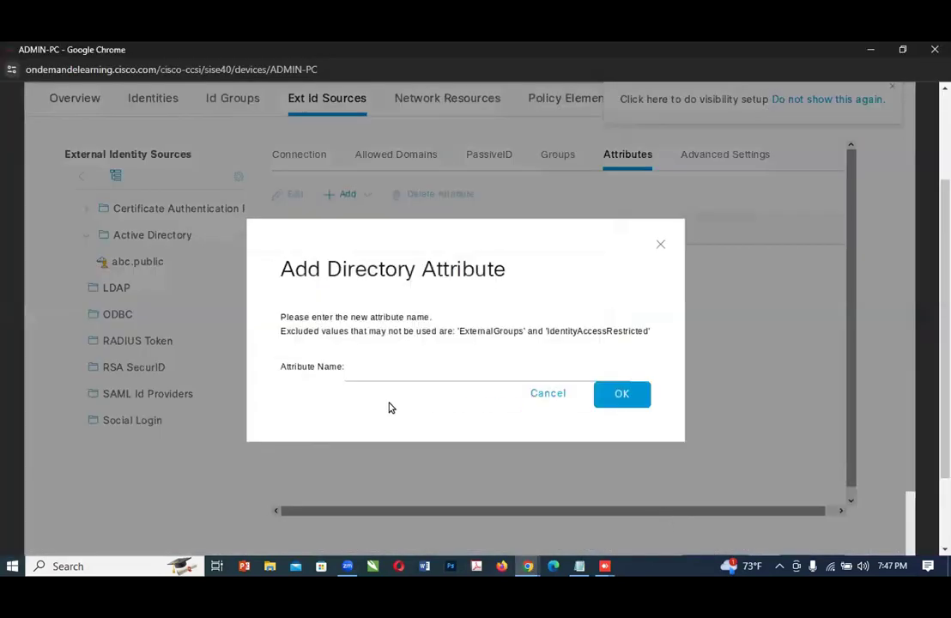
pyautogui.click(549, 395)
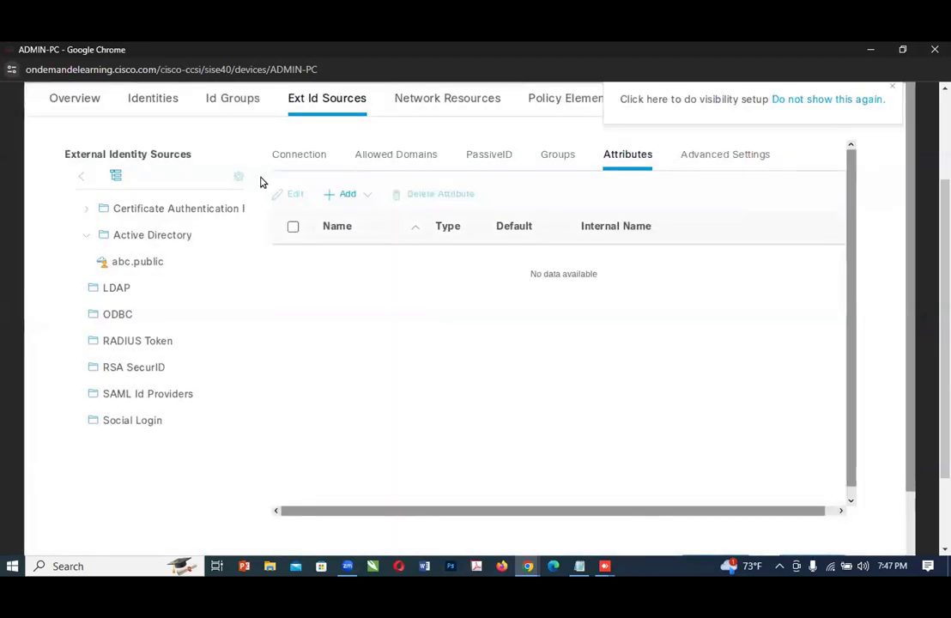
# Step: Start selecting attributes from the directory for abc.public, and switch to the lab guide to check the Step 24 sample account
pyautogui.click(343, 196)
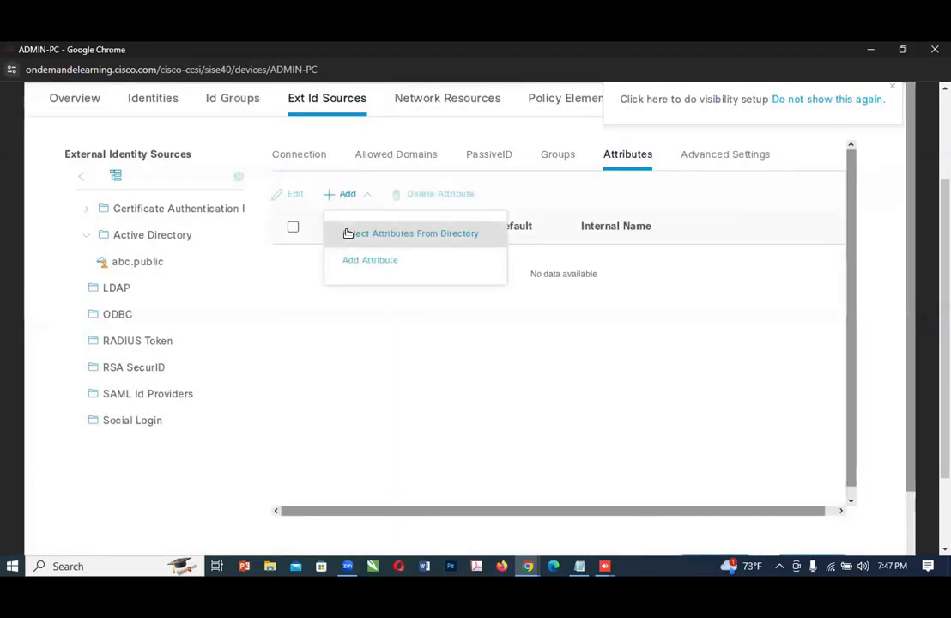
pyautogui.click(389, 243)
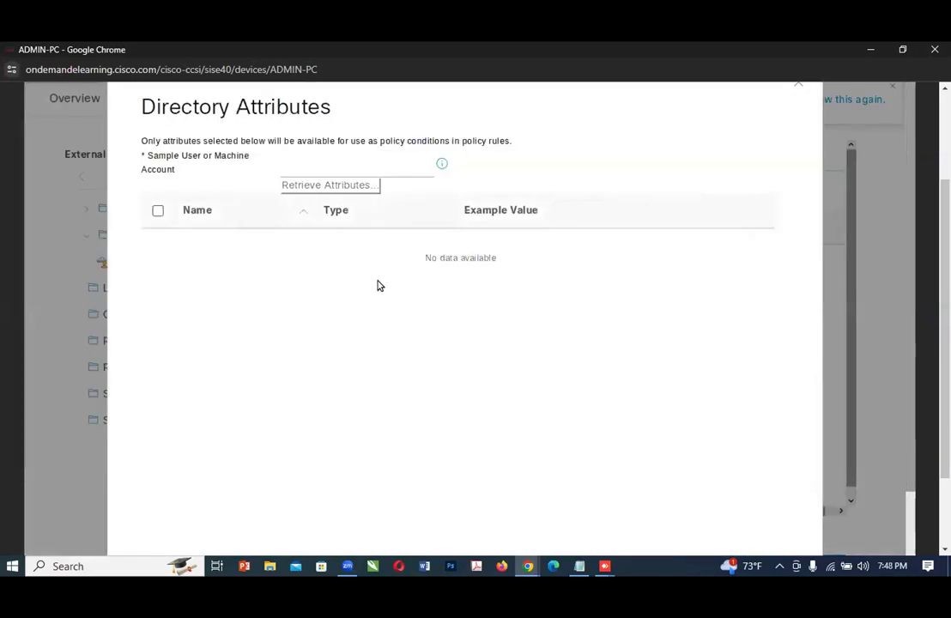
pyautogui.click(520, 574)
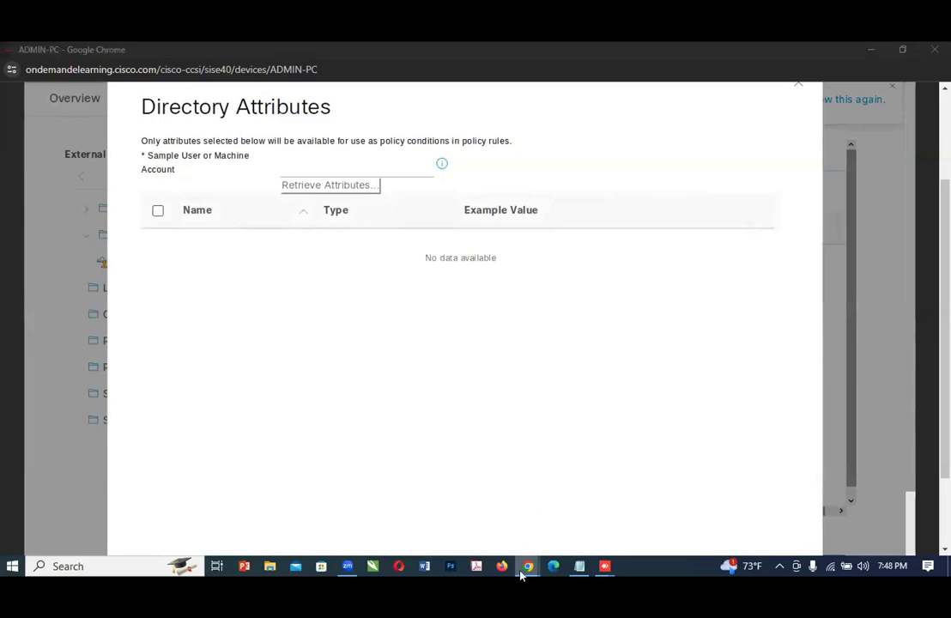
pyautogui.click(517, 531)
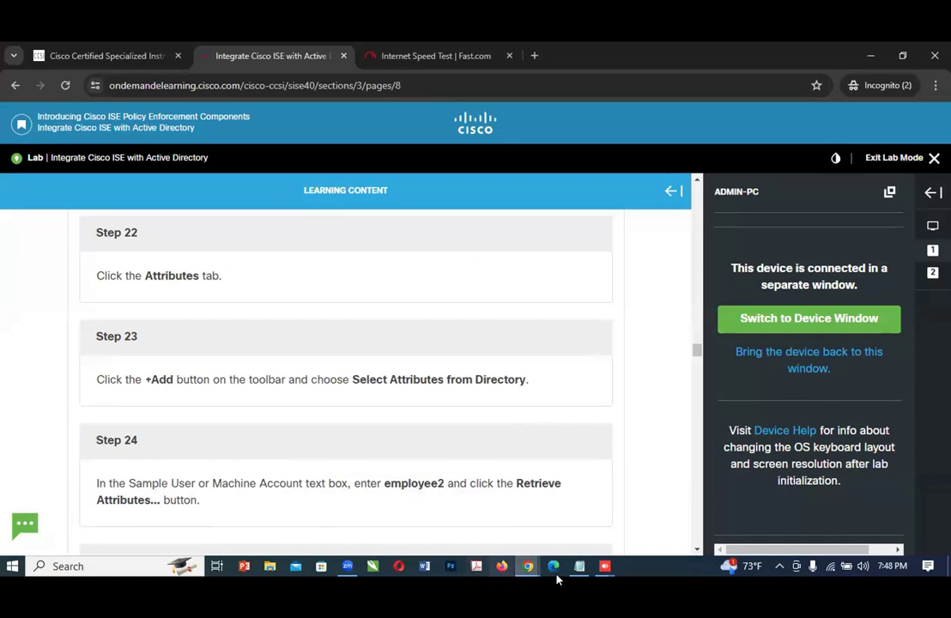
# Step: Compare the Directory Attributes form on ADMIN-PC with Step 24 in the lab guide to check the required sample account
pyautogui.moveTo(517, 570)
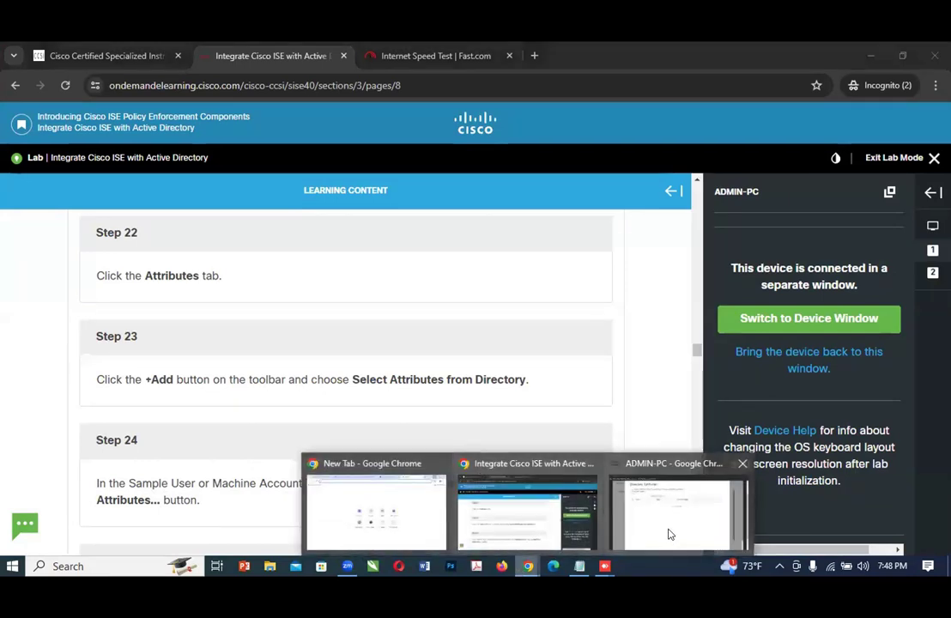
pyautogui.click(668, 535)
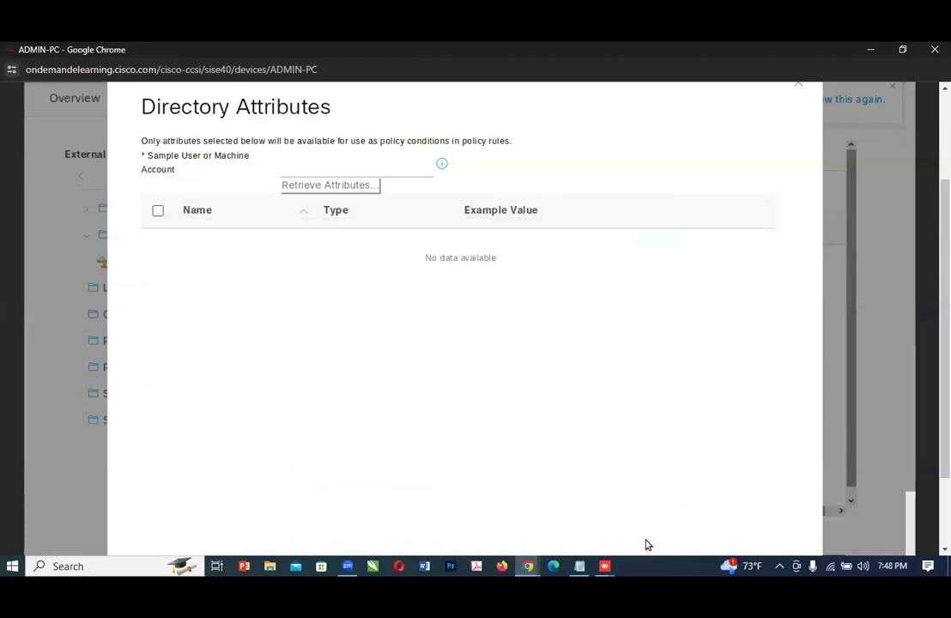
pyautogui.moveTo(527, 565)
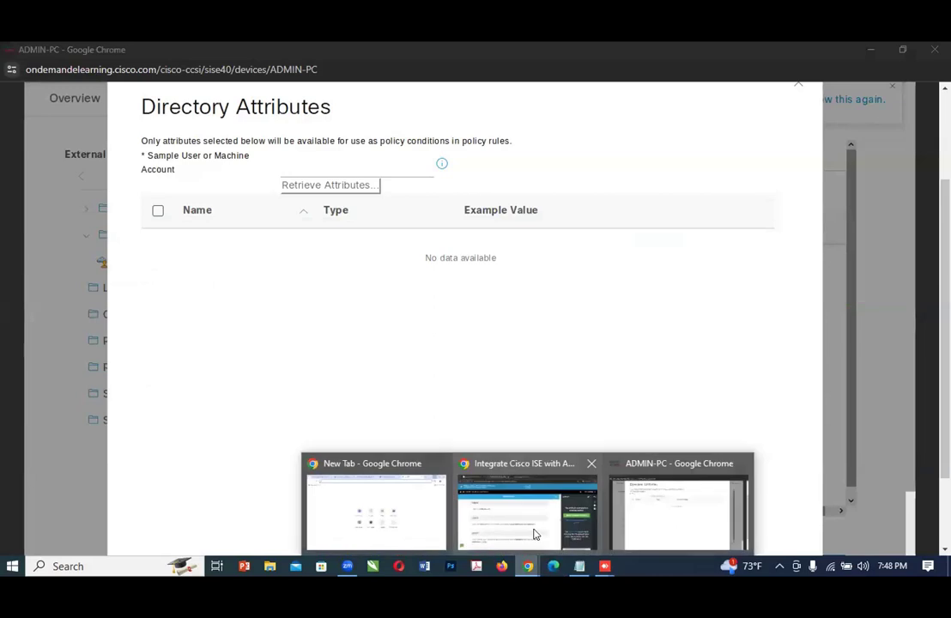
pyautogui.click(528, 519)
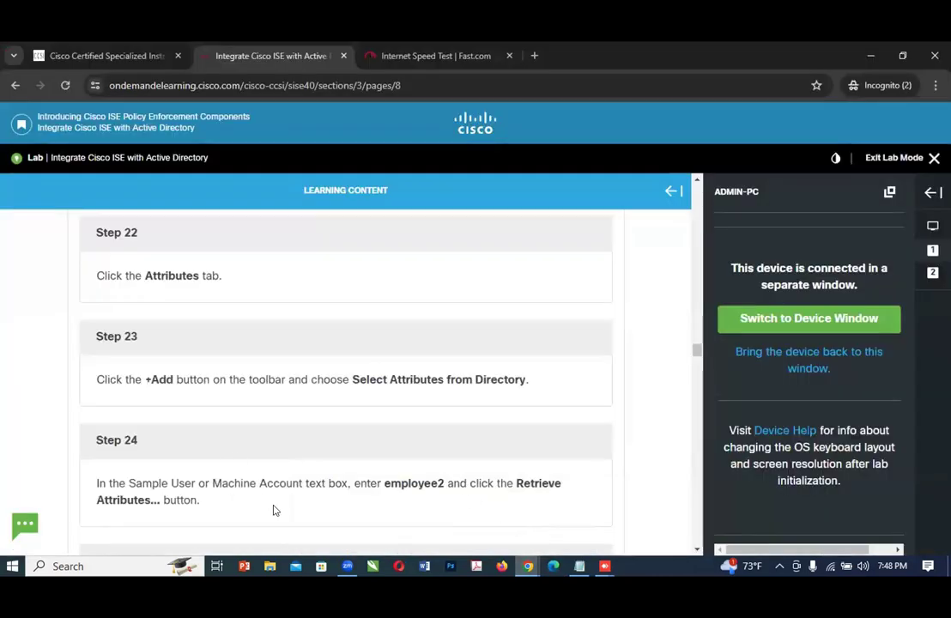
pyautogui.moveTo(528, 566)
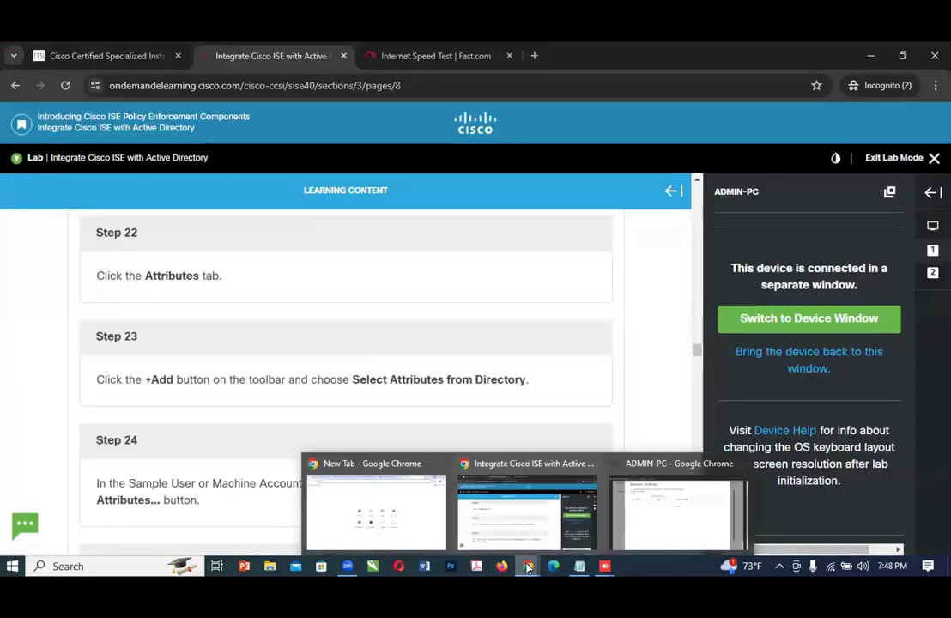
pyautogui.click(697, 528)
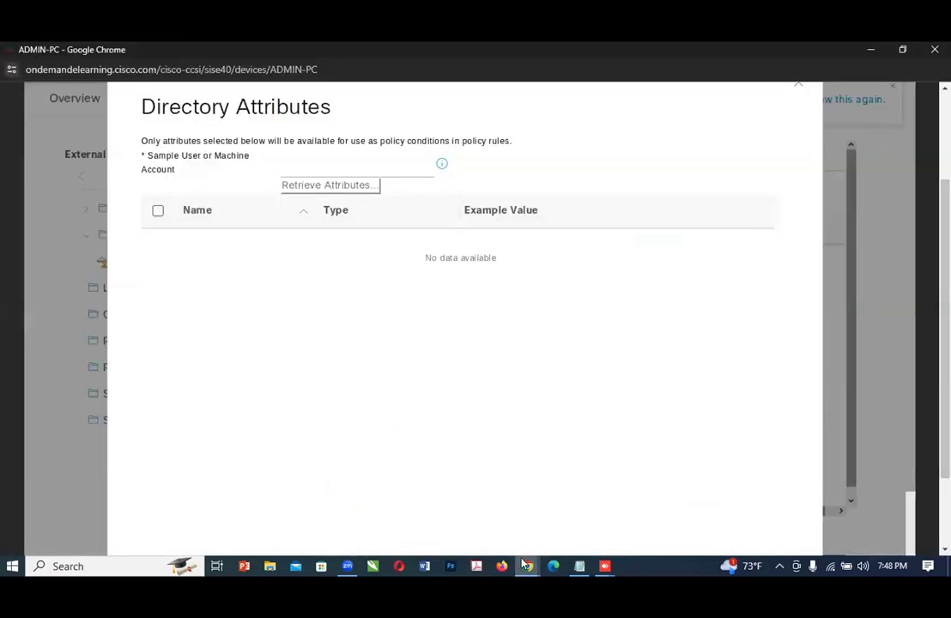
pyautogui.moveTo(528, 566)
pyautogui.click(483, 505)
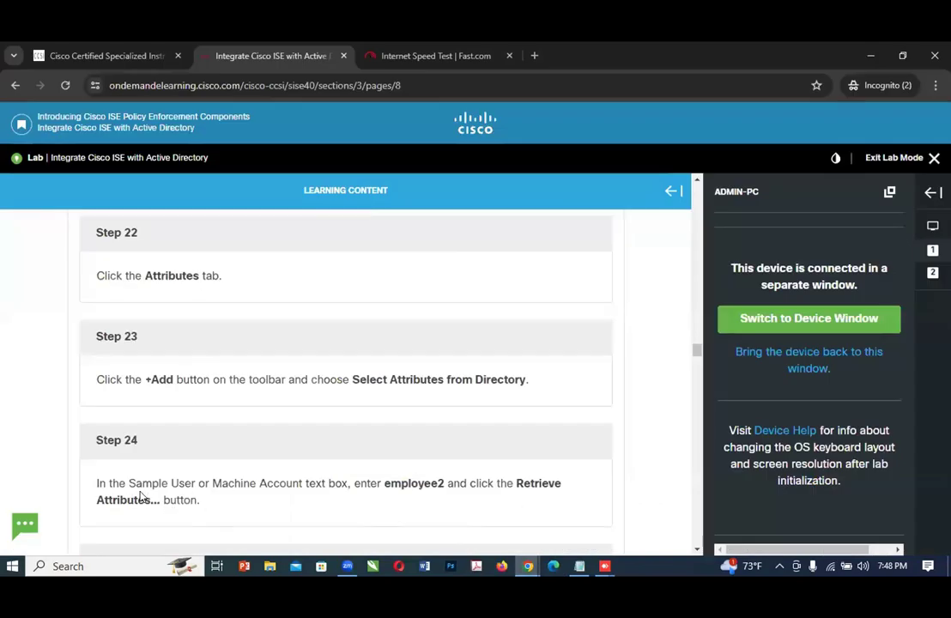
pyautogui.scroll(-1, 180, 476)
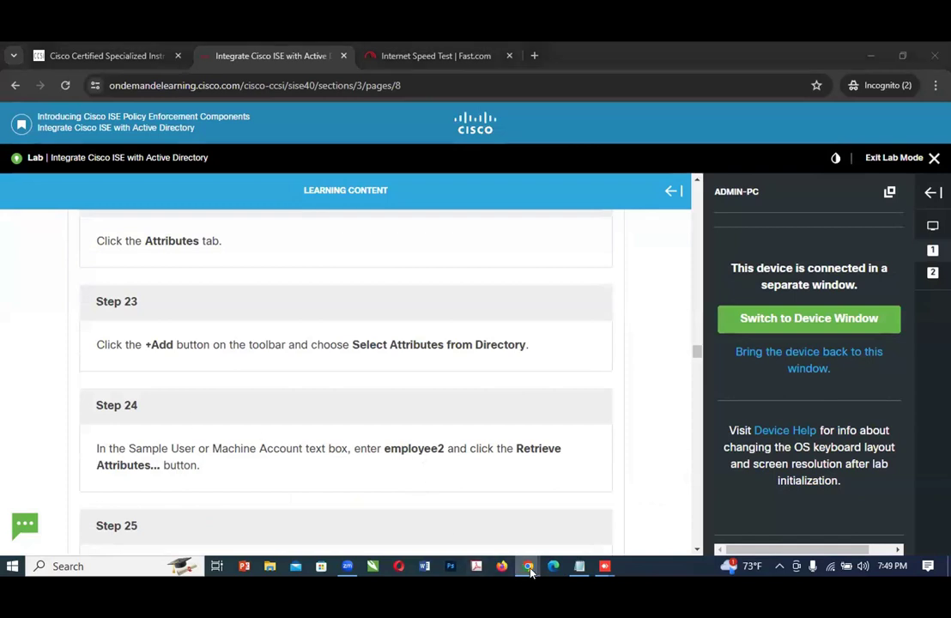
# Step: Return to ADMIN-PC and enter employee2 as the Sample User or Machine Account for the directory attributes
pyautogui.moveTo(529, 568)
pyautogui.click(644, 513)
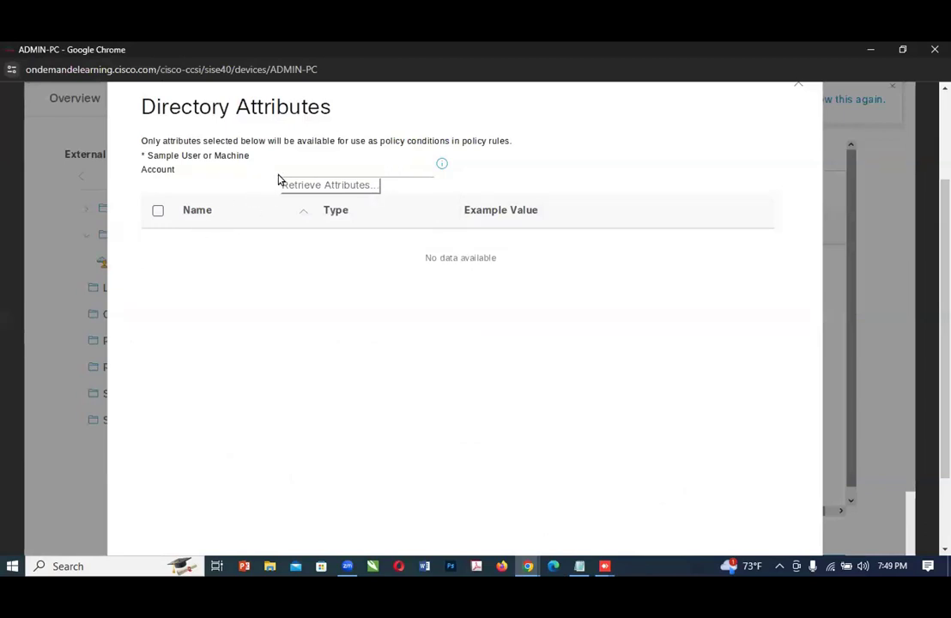
pyautogui.click(314, 169)
pyautogui.write('employee2')
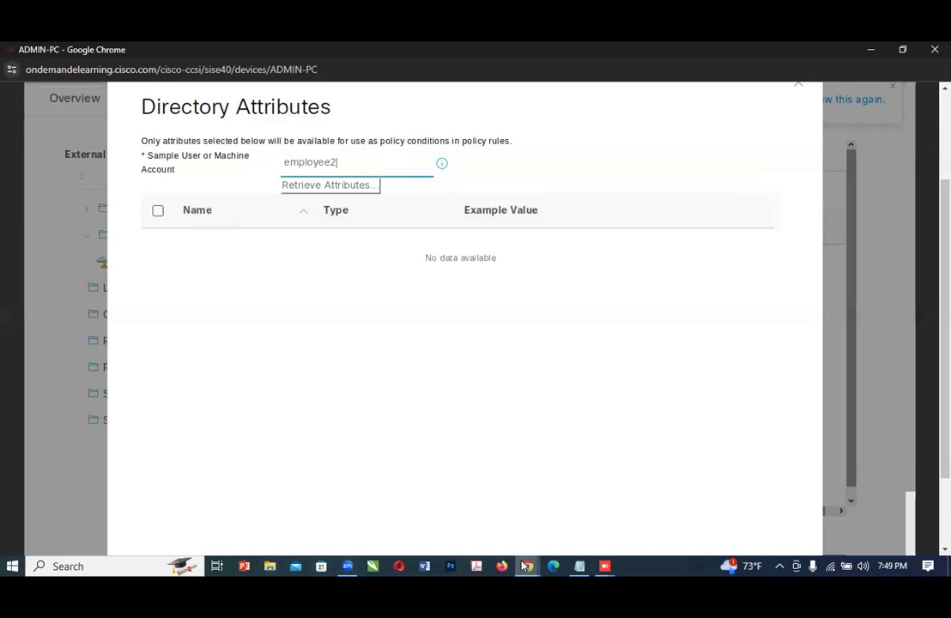
# Step: Recheck Step 24 in the lab guide, then retrieve the directory attributes of employee2 on ADMIN-PC
pyautogui.moveTo(523, 566)
pyautogui.click(545, 525)
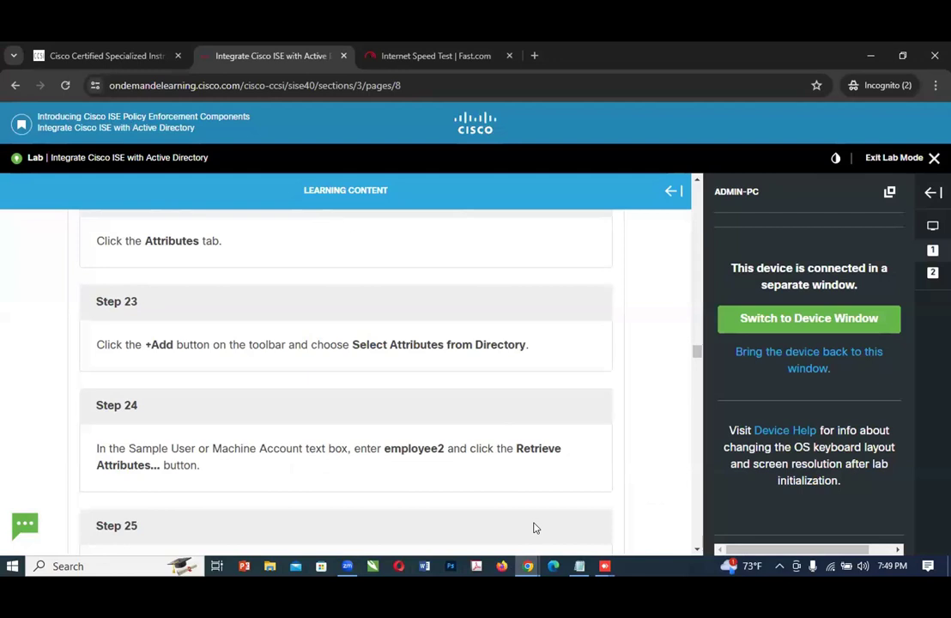
pyautogui.moveTo(528, 566)
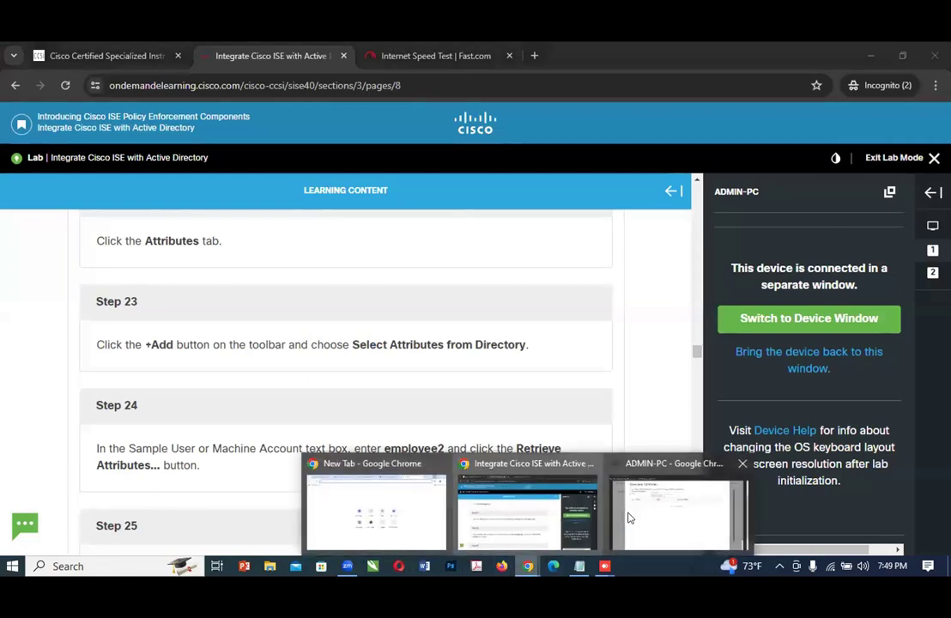
pyautogui.click(628, 517)
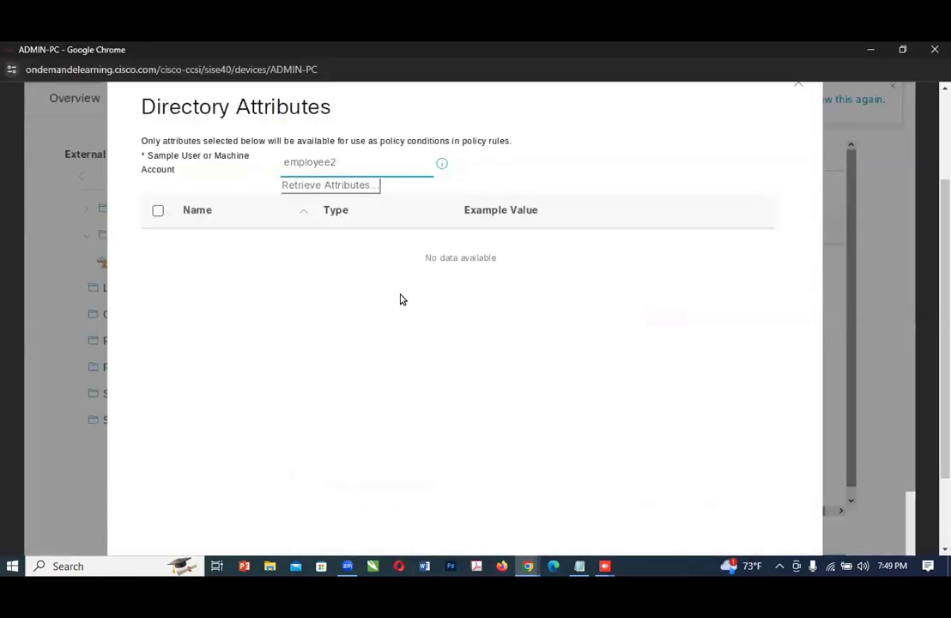
pyautogui.click(312, 184)
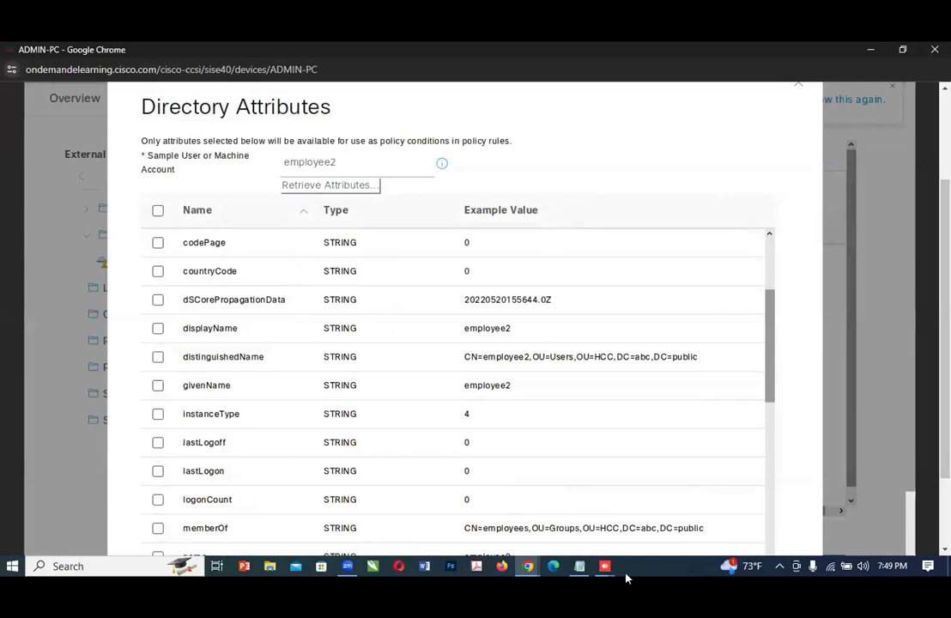
# Step: Read Step 25 in the lab guide for the attributes to select, then return to the attribute list on ADMIN-PC
pyautogui.click(528, 566)
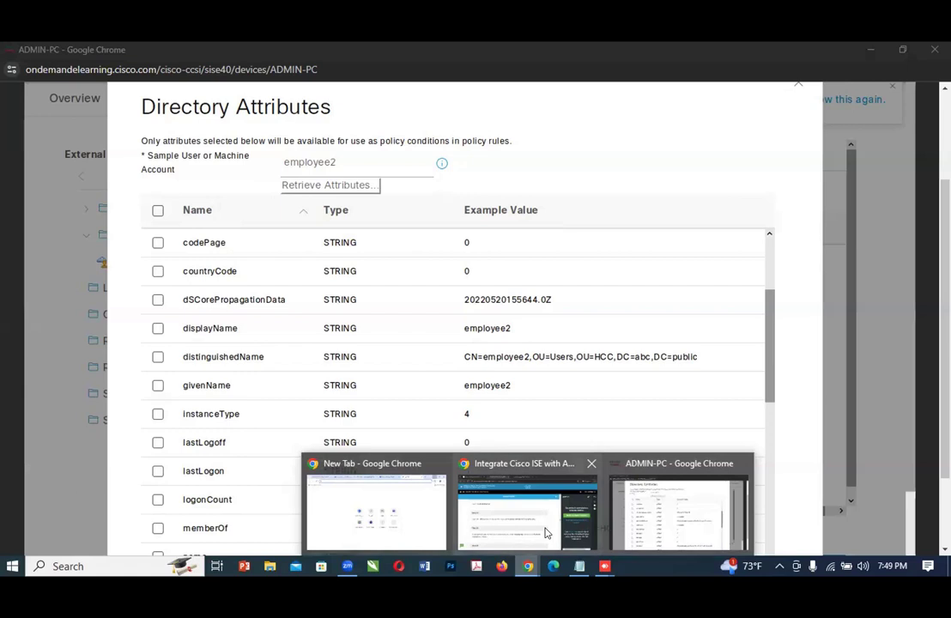
pyautogui.click(546, 532)
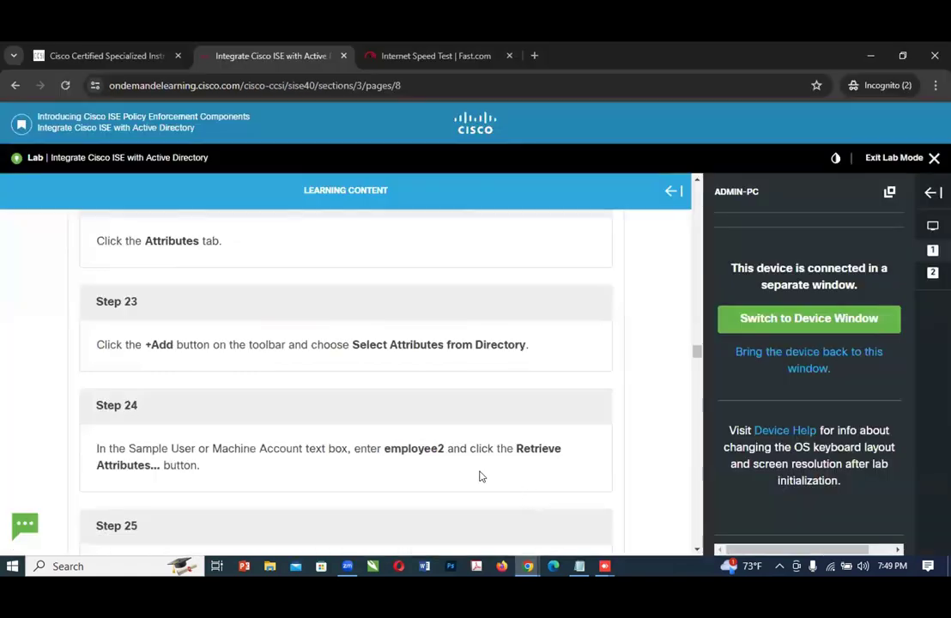
pyautogui.scroll(-3, 401, 464)
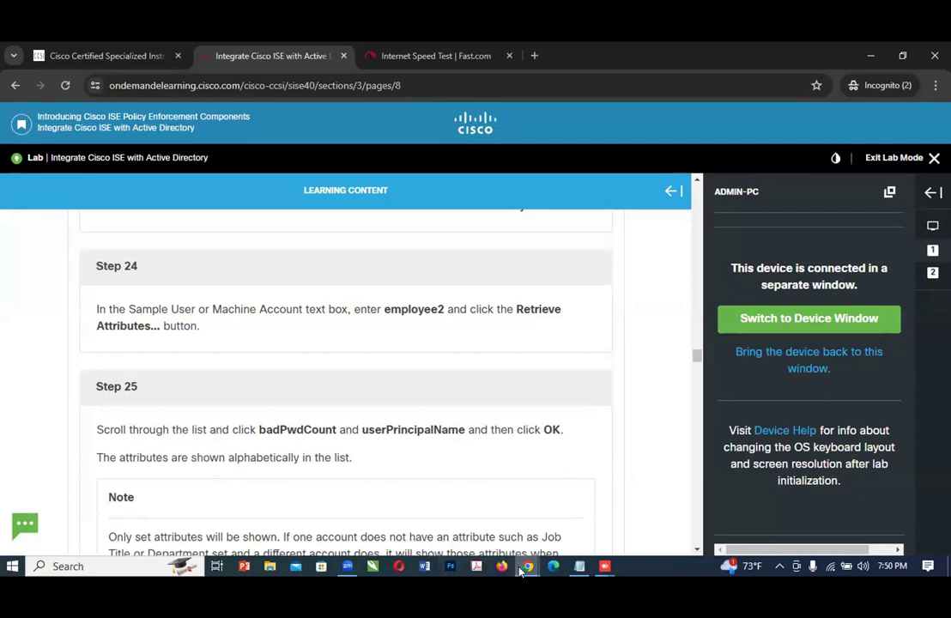
pyautogui.moveTo(529, 565)
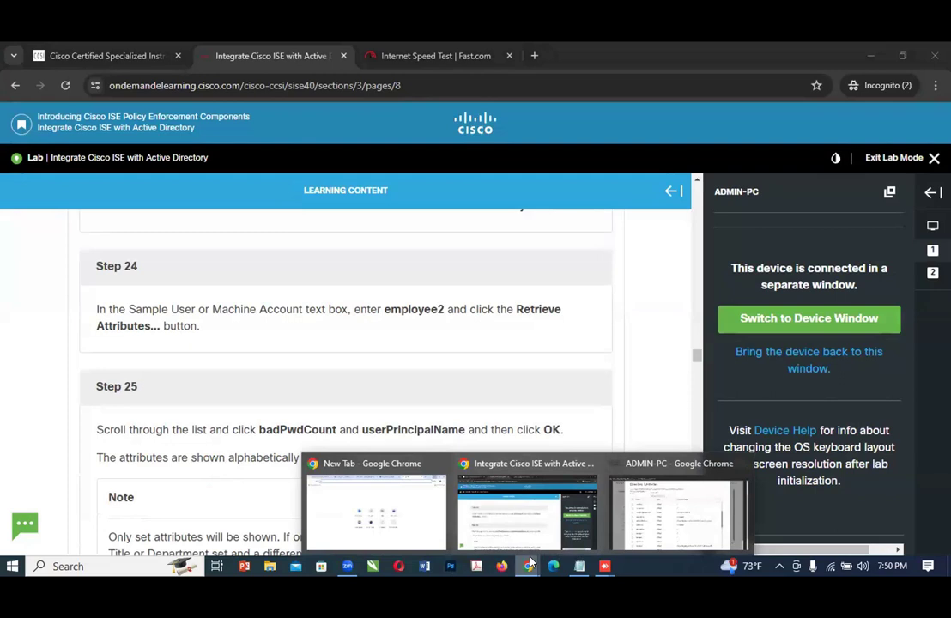
pyautogui.click(655, 512)
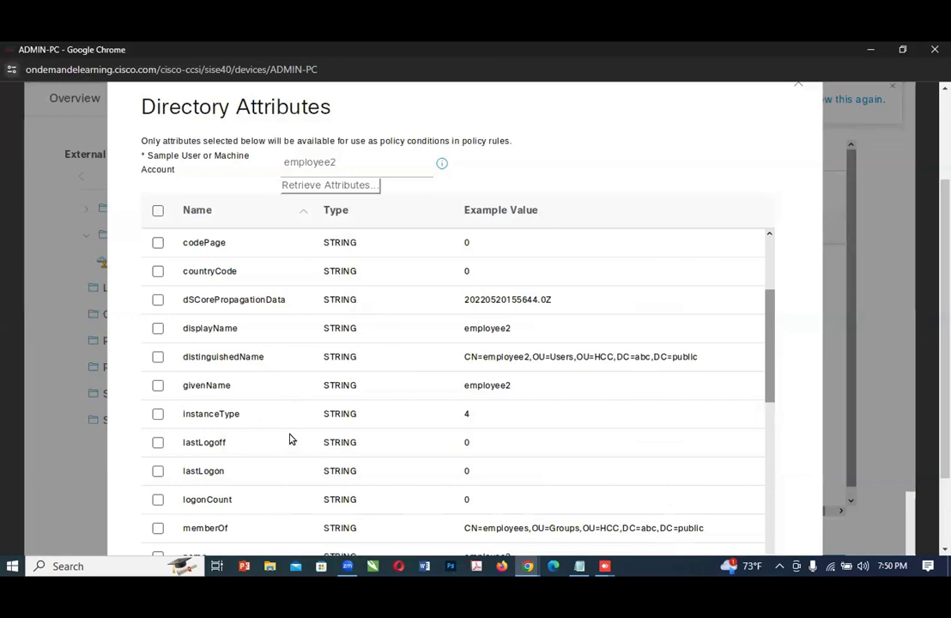
# Step: Look through the employee2 attribute list and check it against the attribute names in Step 25 of the lab guide
pyautogui.scroll(-2, 289, 439)
pyautogui.scroll(-2, 289, 438)
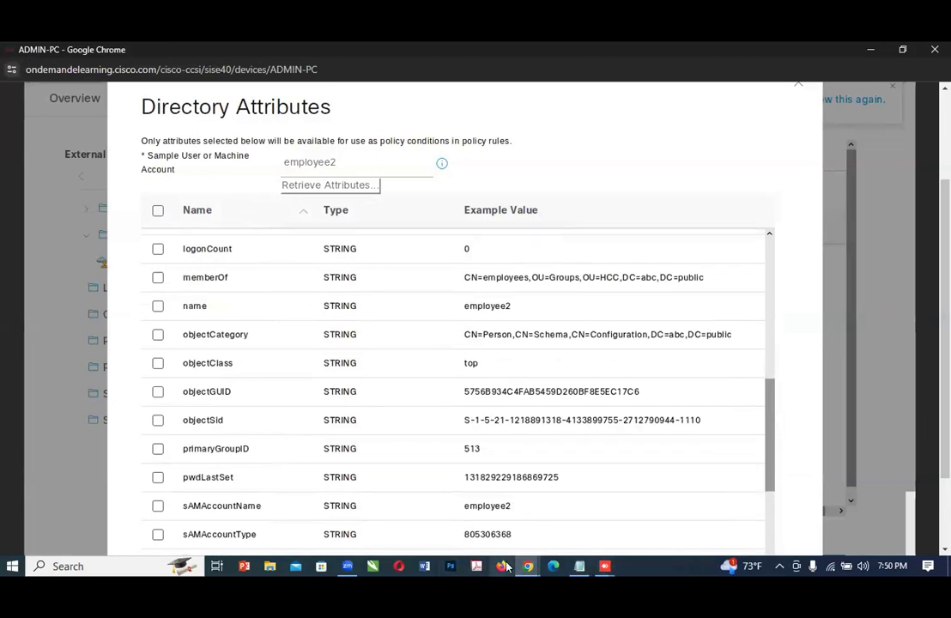
pyautogui.moveTo(520, 566)
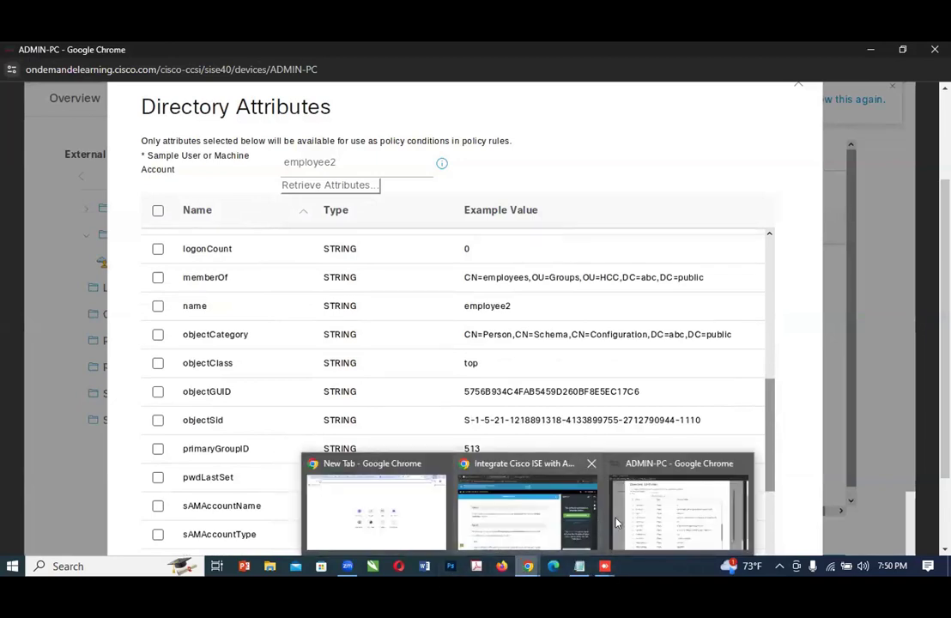
pyautogui.click(554, 532)
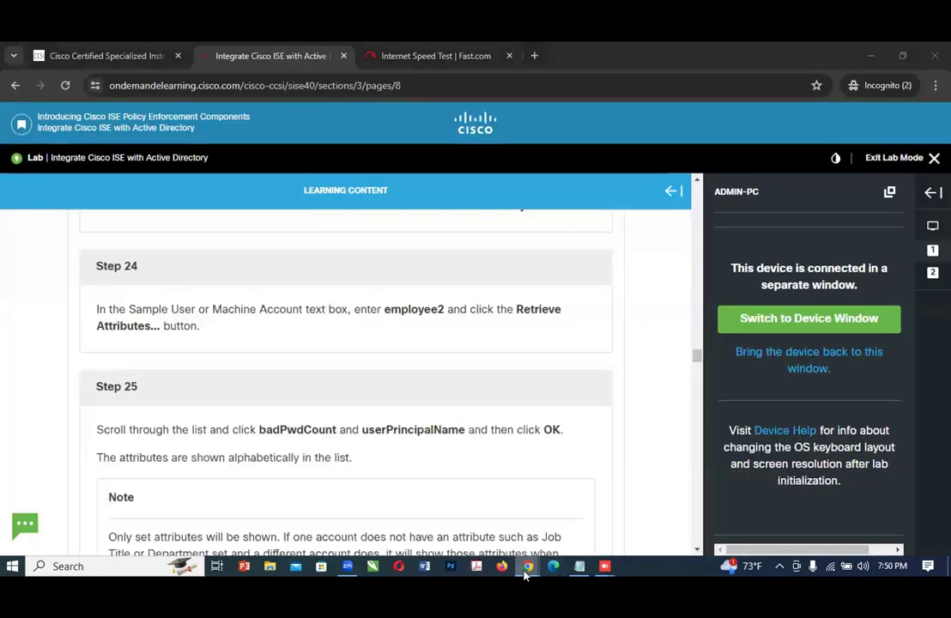
pyautogui.moveTo(528, 566)
pyautogui.click(654, 515)
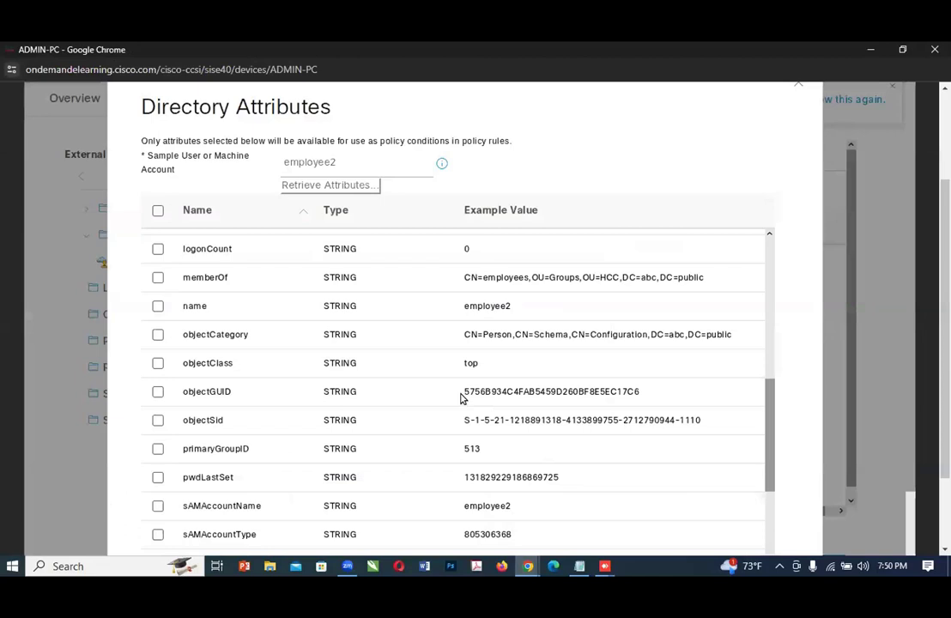
# Step: Select the badPasswordTime attribute in the employee2 attribute list
pyautogui.scroll(5, 352, 322)
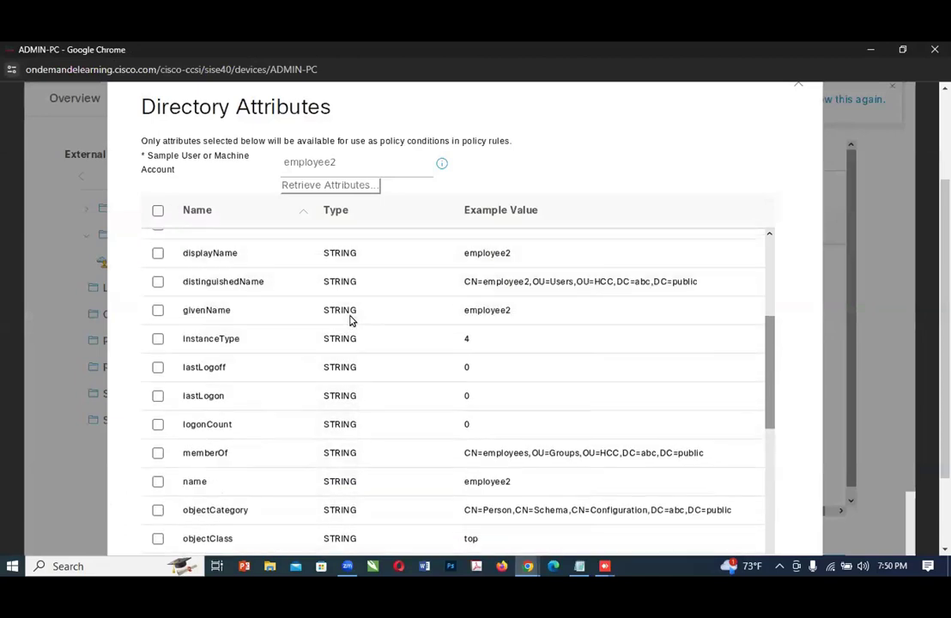
pyautogui.scroll(3, 350, 322)
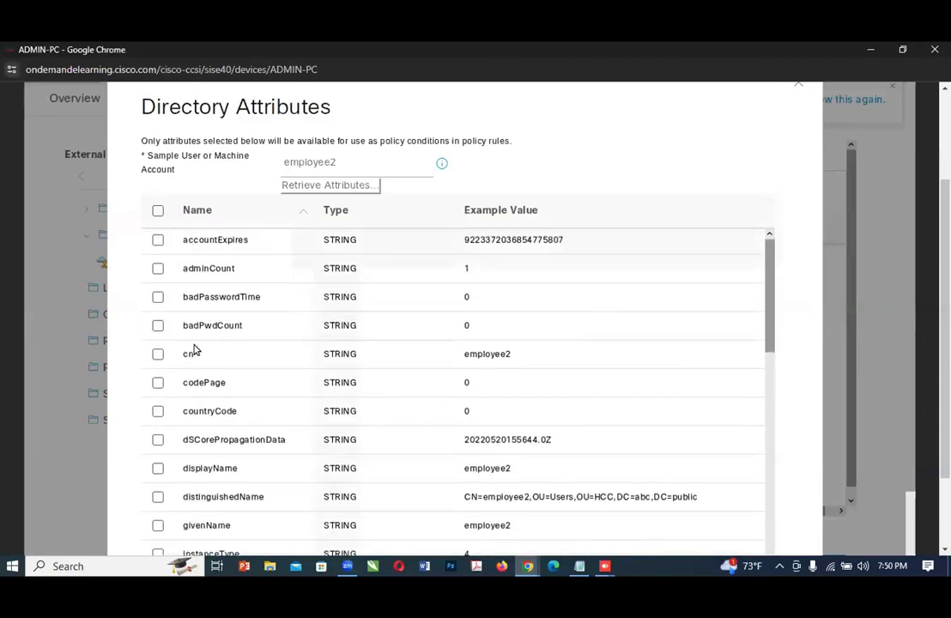
pyautogui.click(158, 300)
# Step: Compare the selected attribute with Step 25 in the lab guide, and keep the lab session open to continue working
pyautogui.click(528, 566)
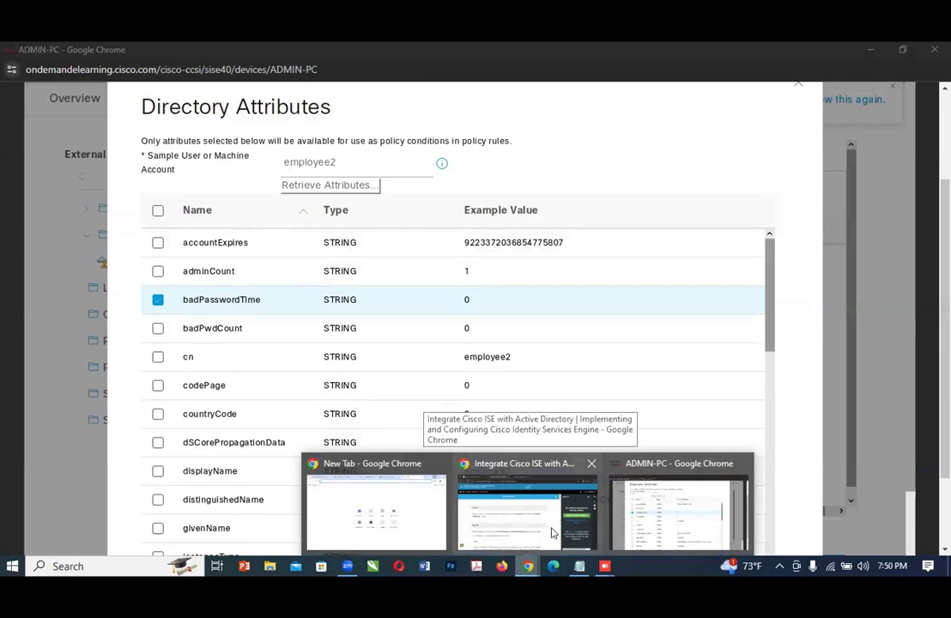
pyautogui.click(554, 532)
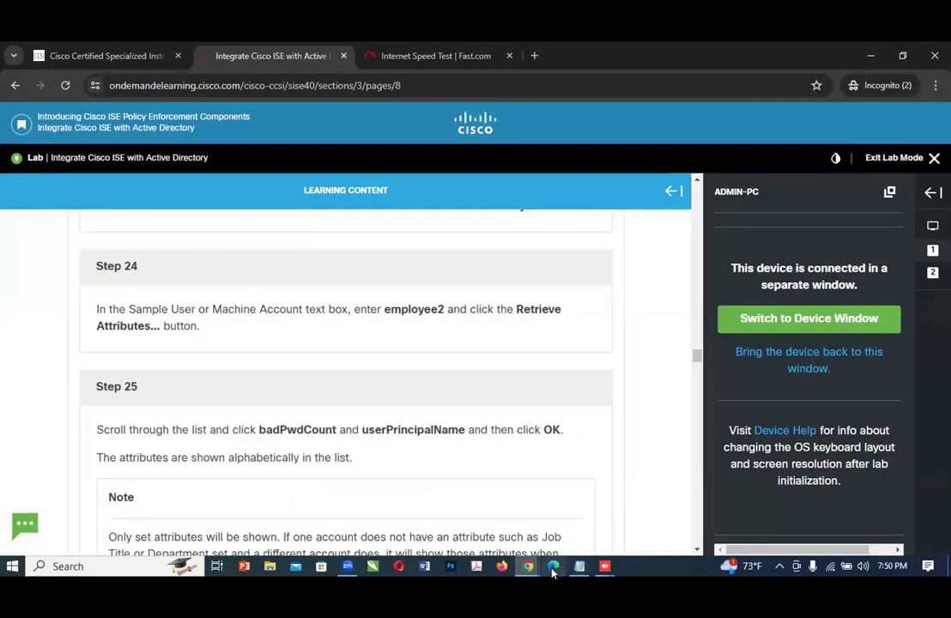
pyautogui.moveTo(553, 568)
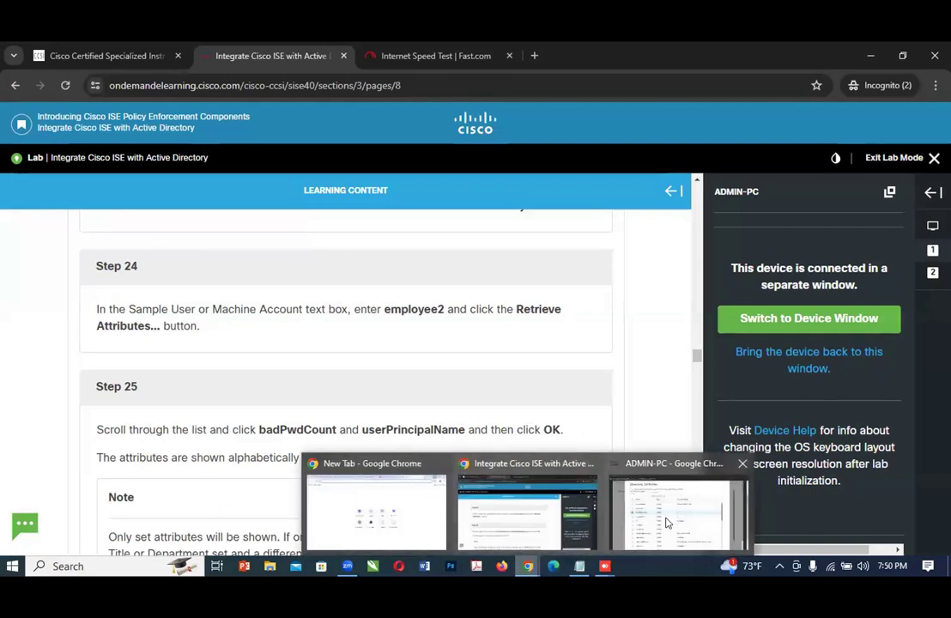
pyautogui.click(666, 522)
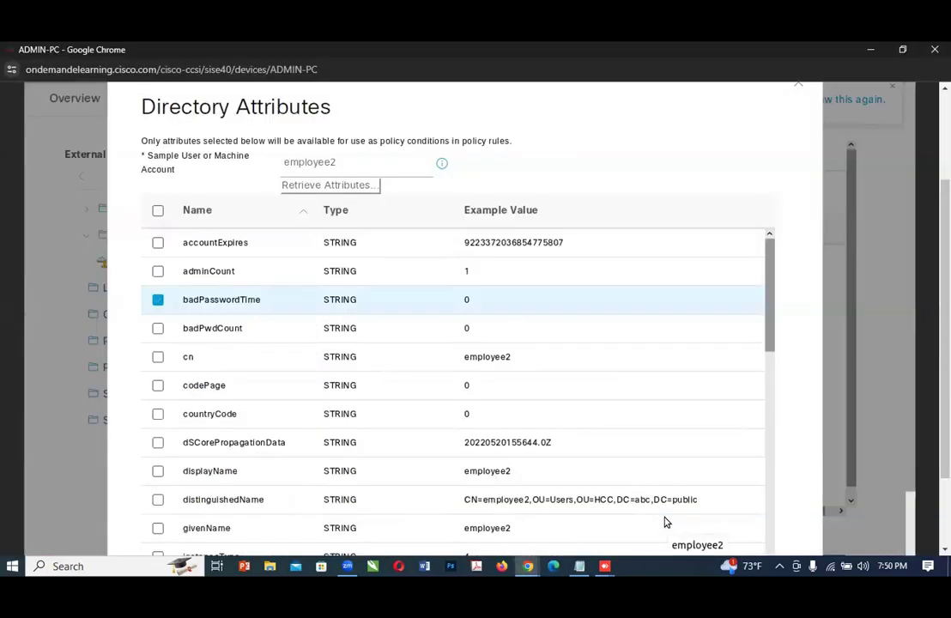
pyautogui.moveTo(528, 566)
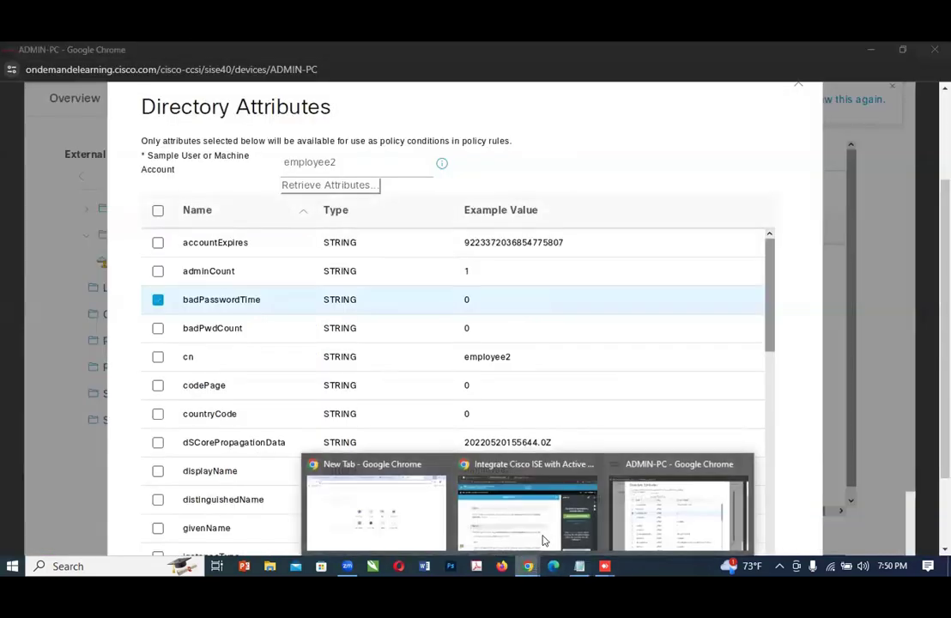
pyautogui.click(543, 538)
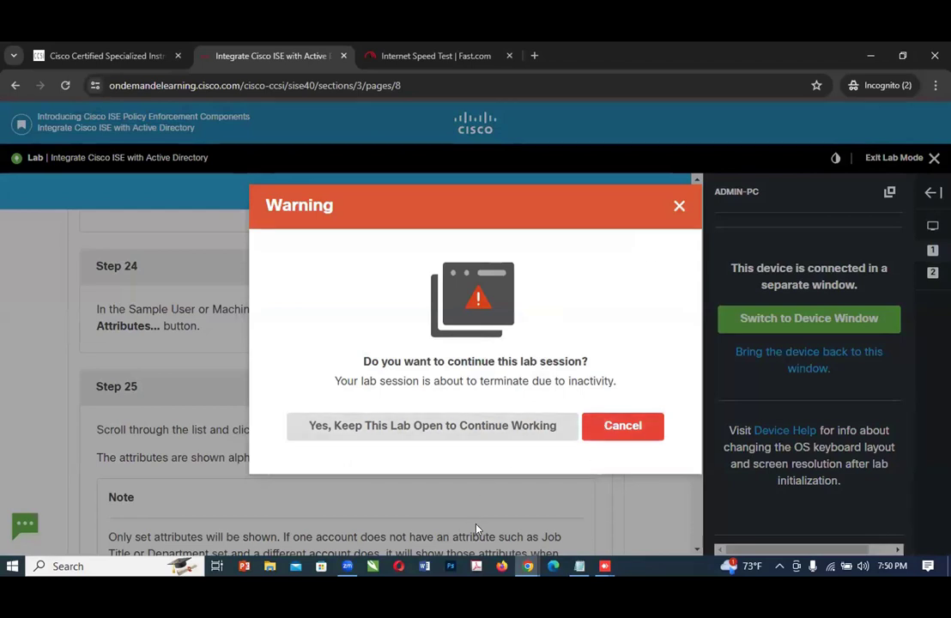
pyautogui.click(454, 425)
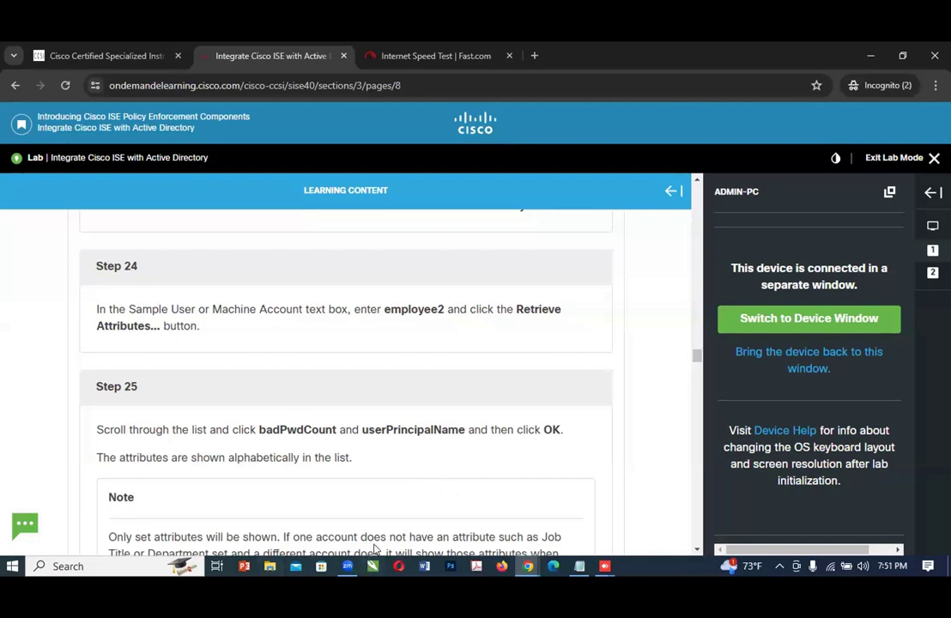
# Step: Return to ADMIN-PC and clear the selection of the badPasswordTime attribute
pyautogui.click(528, 566)
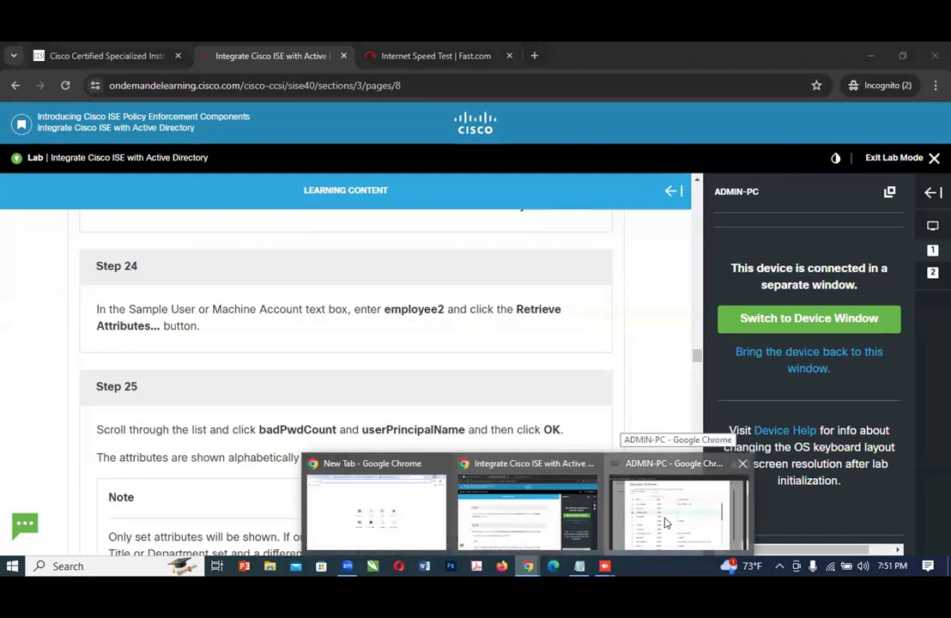
pyautogui.click(664, 521)
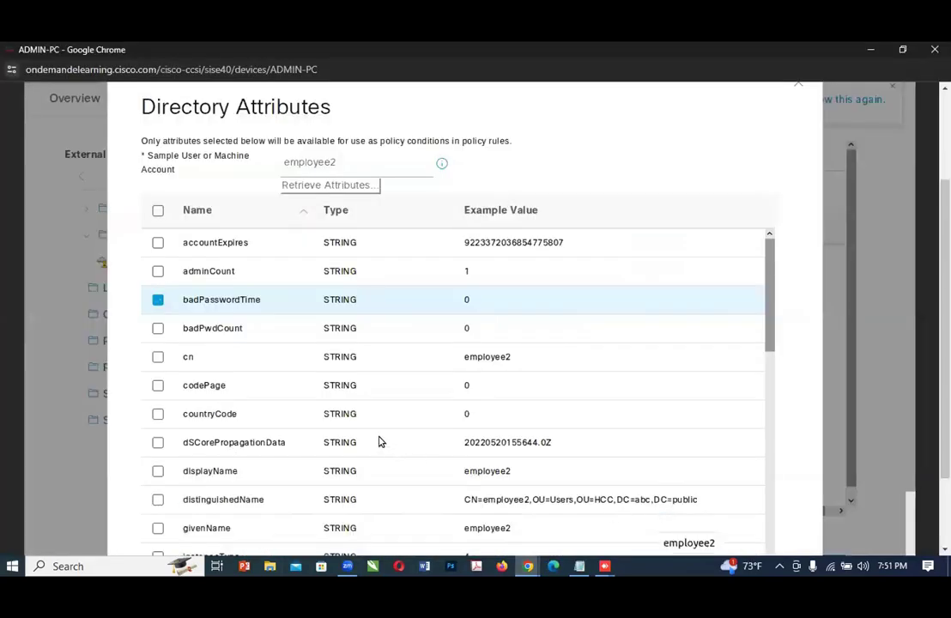
pyautogui.click(153, 301)
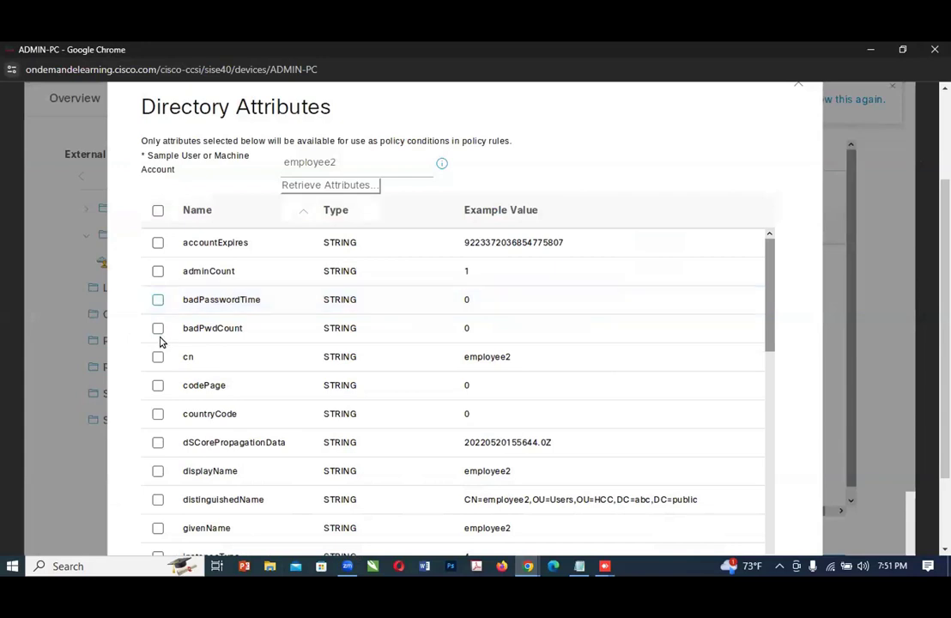
# Step: Select the badPwdCount attribute for employee2 and check the selection against Step 25 of the lab guide
pyautogui.click(158, 328)
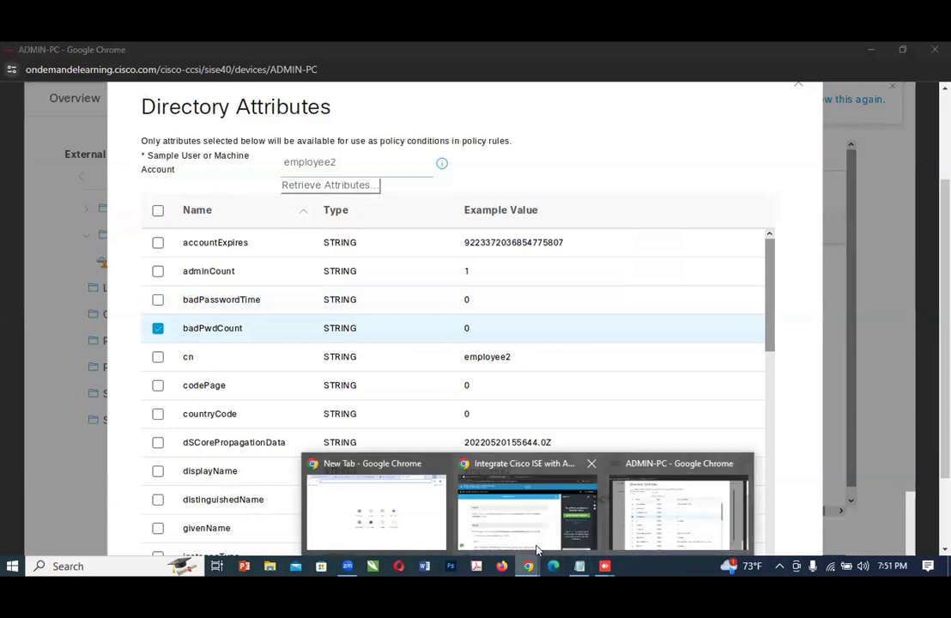
pyautogui.click(536, 545)
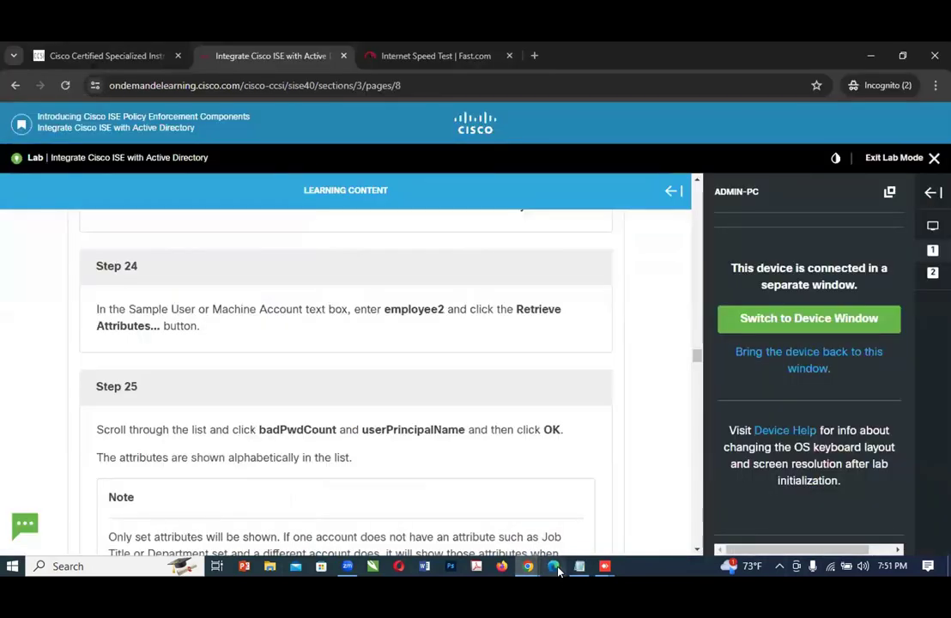
pyautogui.moveTo(531, 564)
pyautogui.click(695, 534)
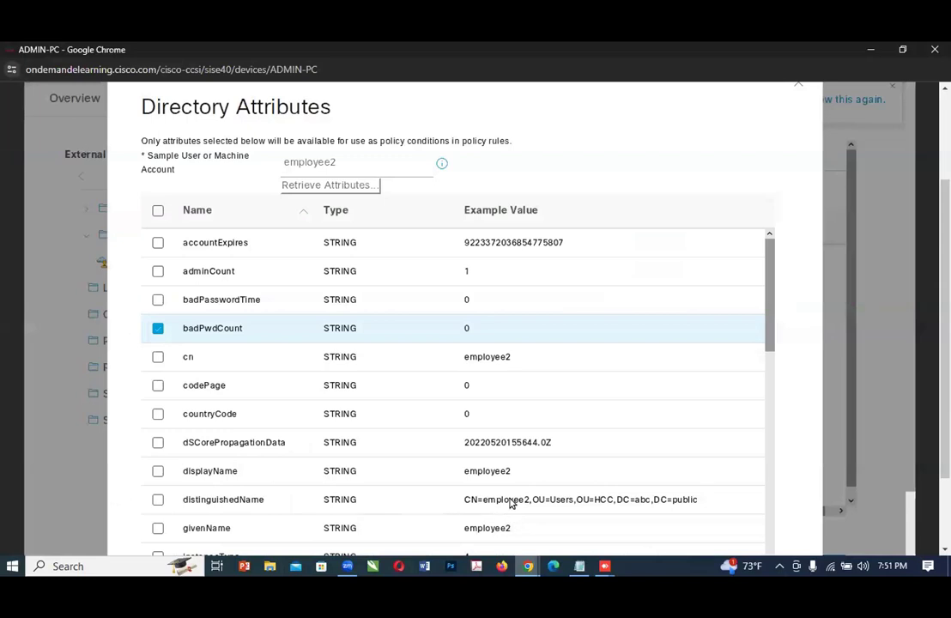
# Step: Select the userPrincipalName attribute as well and confirm the directory attribute selection
pyautogui.scroll(-5, 534, 494)
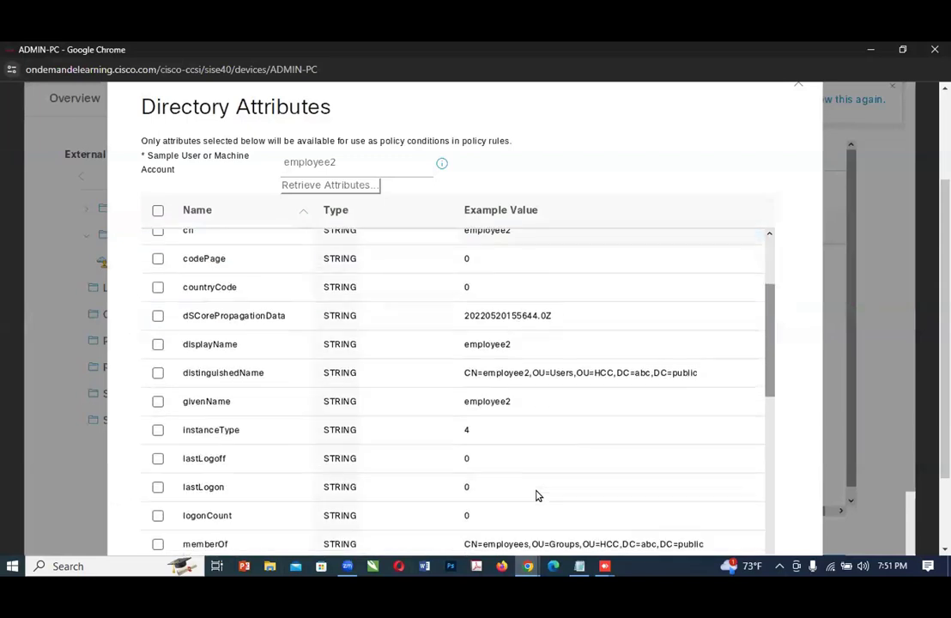
pyautogui.scroll(-5, 535, 495)
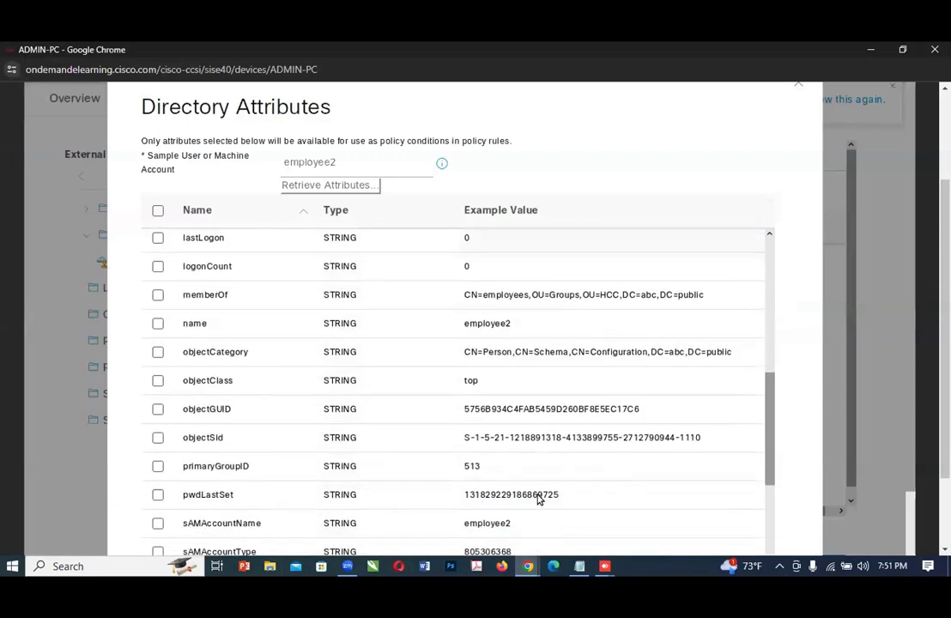
pyautogui.scroll(-3, 538, 500)
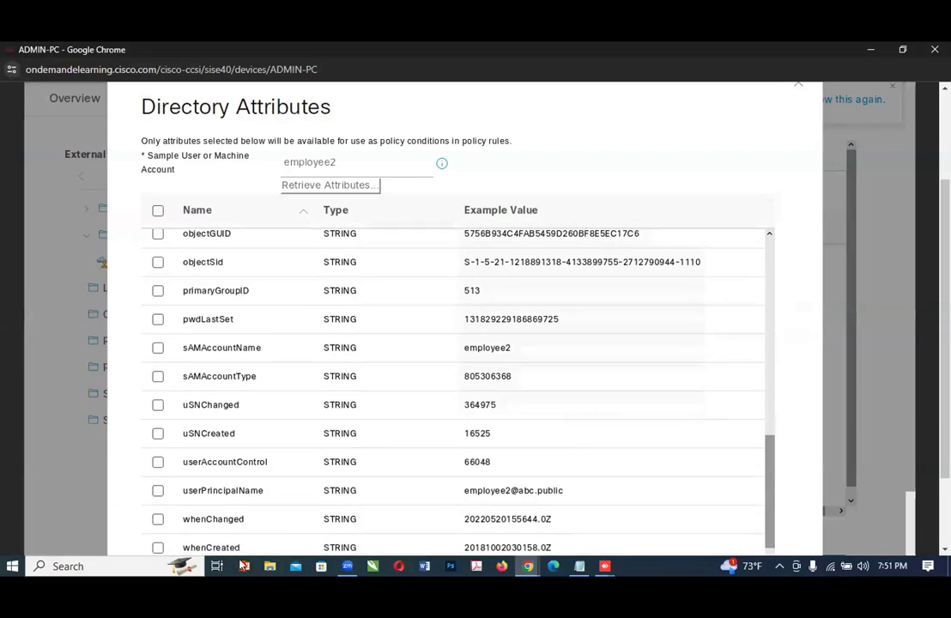
pyautogui.click(159, 491)
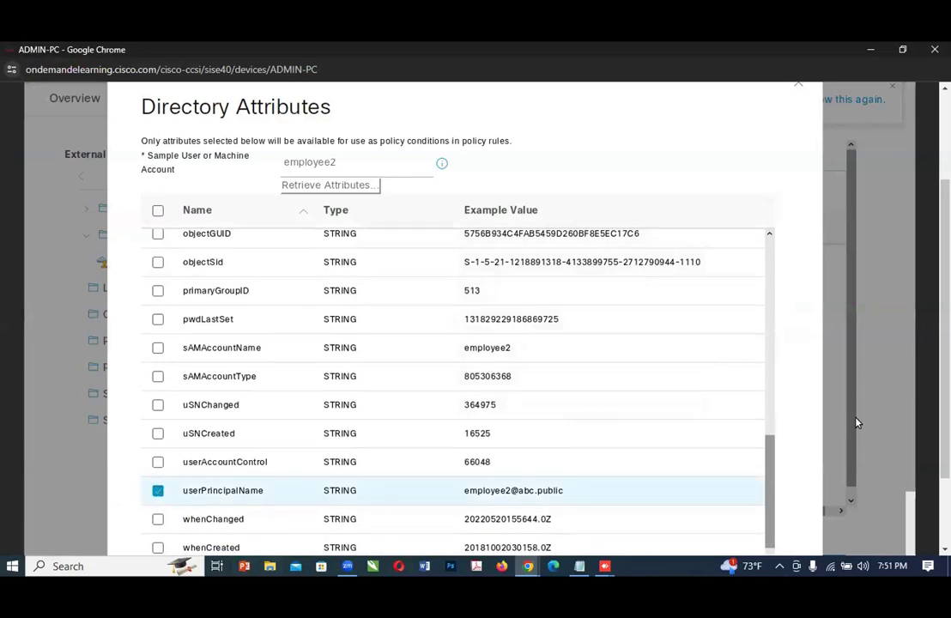
pyautogui.scroll(-3, 909, 539)
pyautogui.scroll(-1, 909, 540)
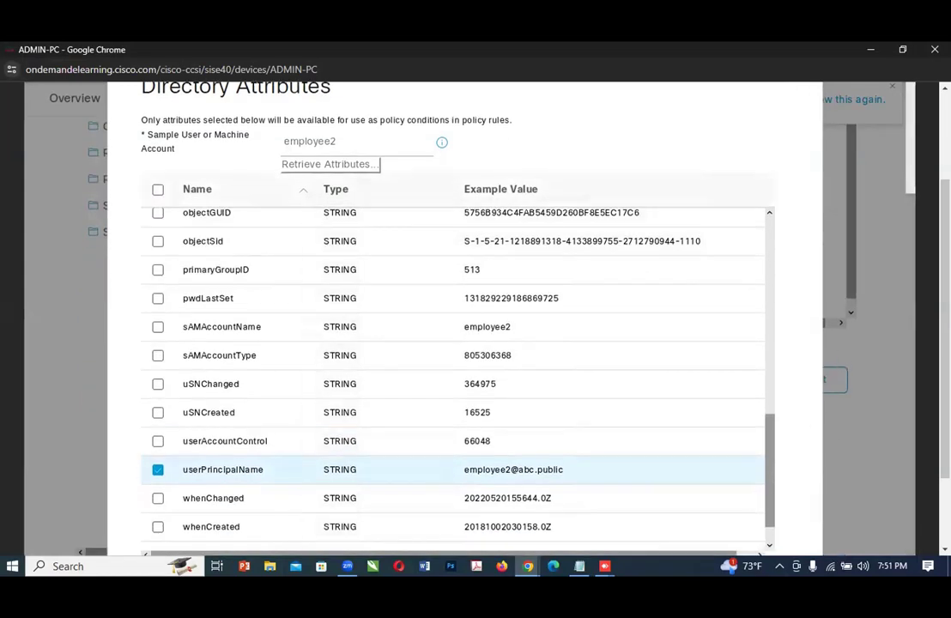
pyautogui.scroll(-2, 908, 540)
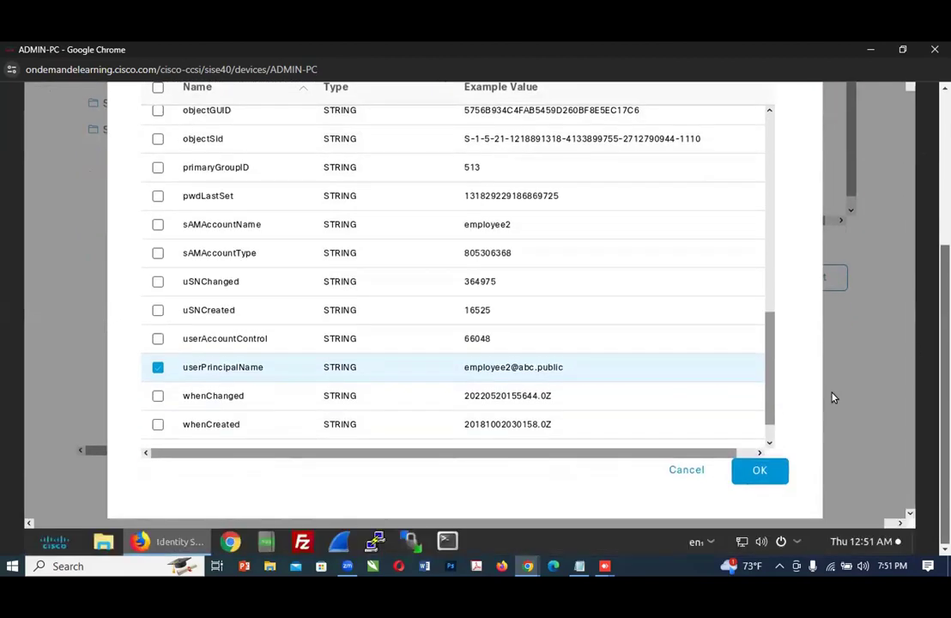
pyautogui.click(758, 471)
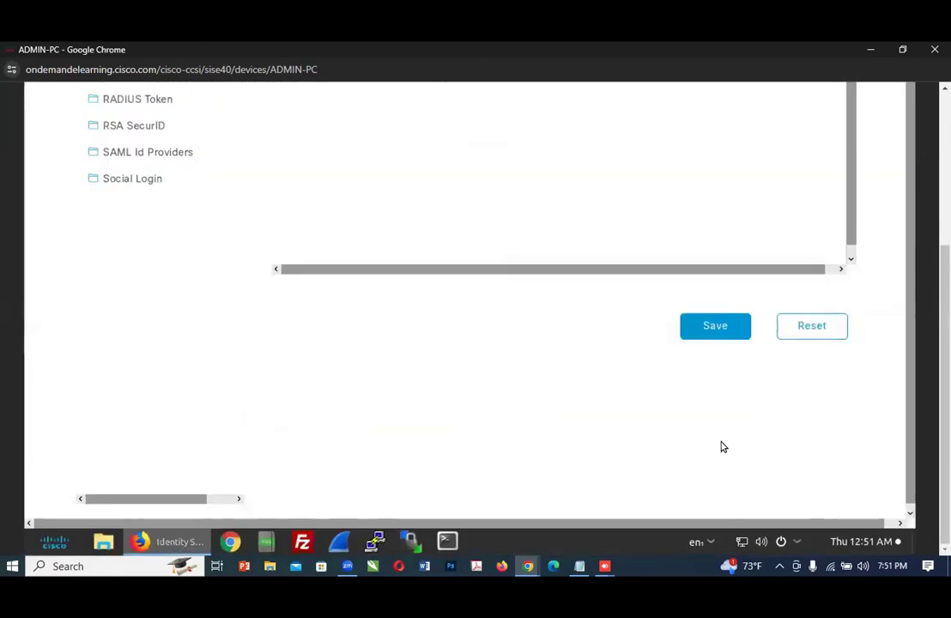
# Step: Read the Step 25 note and Step 26 in the lab guide, and save the abc.public attribute changes on ADMIN-PC
pyautogui.click(528, 566)
pyautogui.click(472, 532)
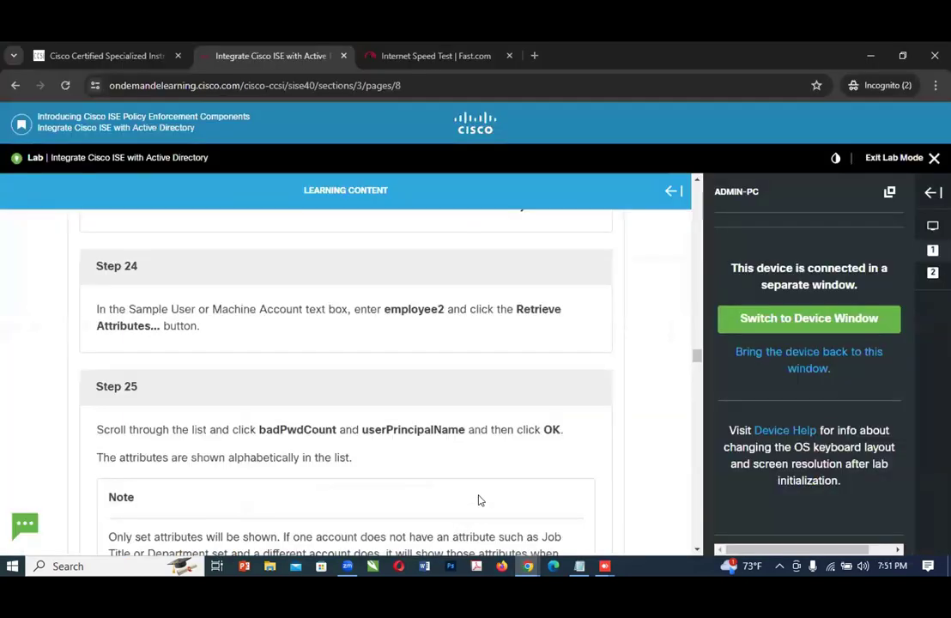
pyautogui.scroll(-1, 479, 500)
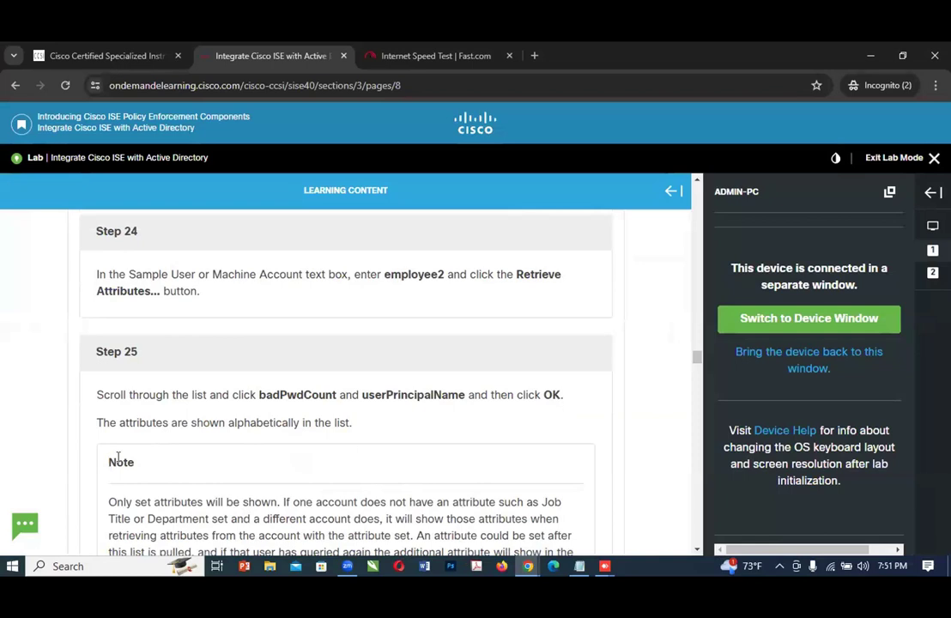
pyautogui.scroll(-1, 436, 449)
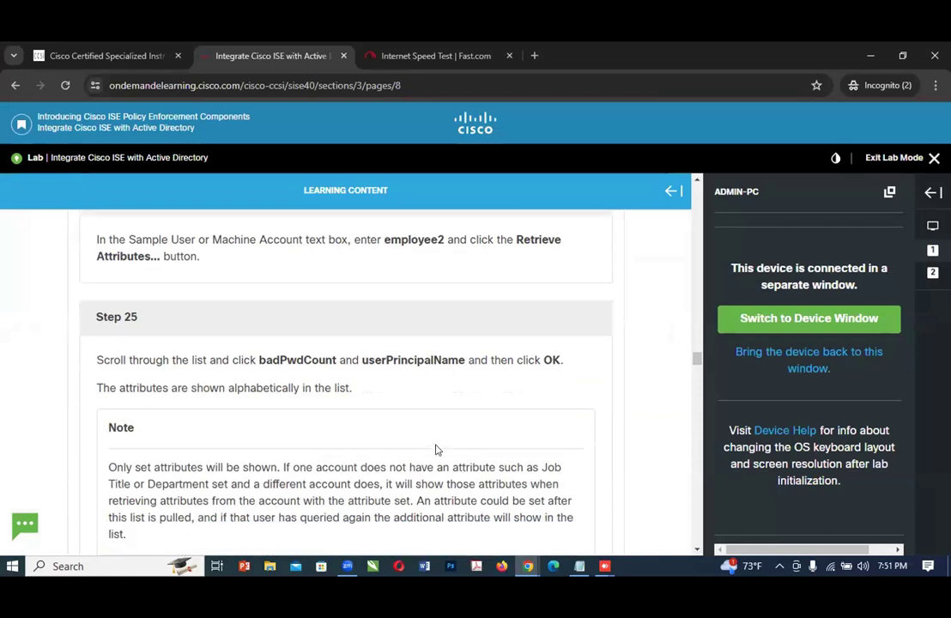
pyautogui.scroll(-2, 436, 450)
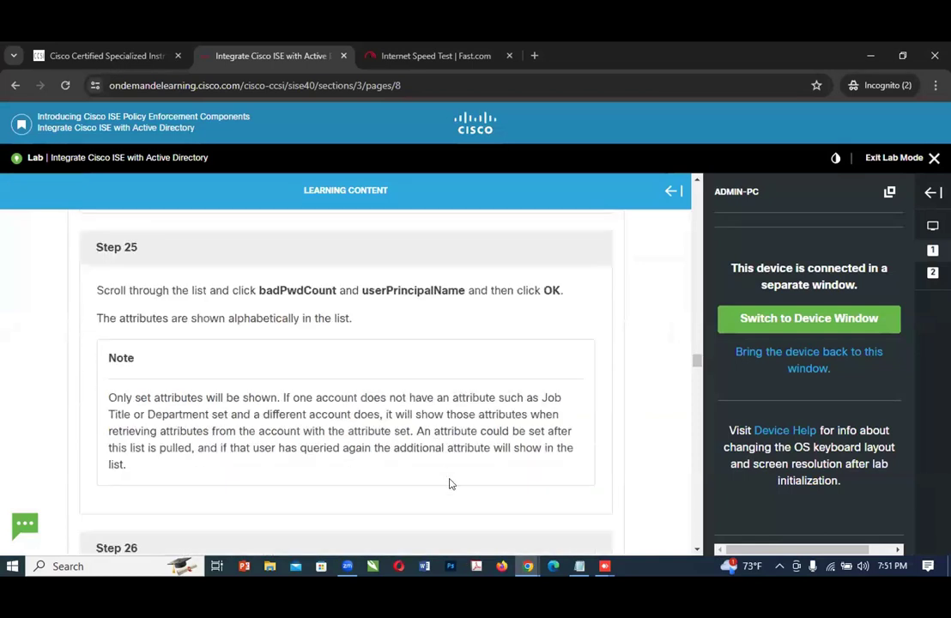
pyautogui.moveTo(531, 568)
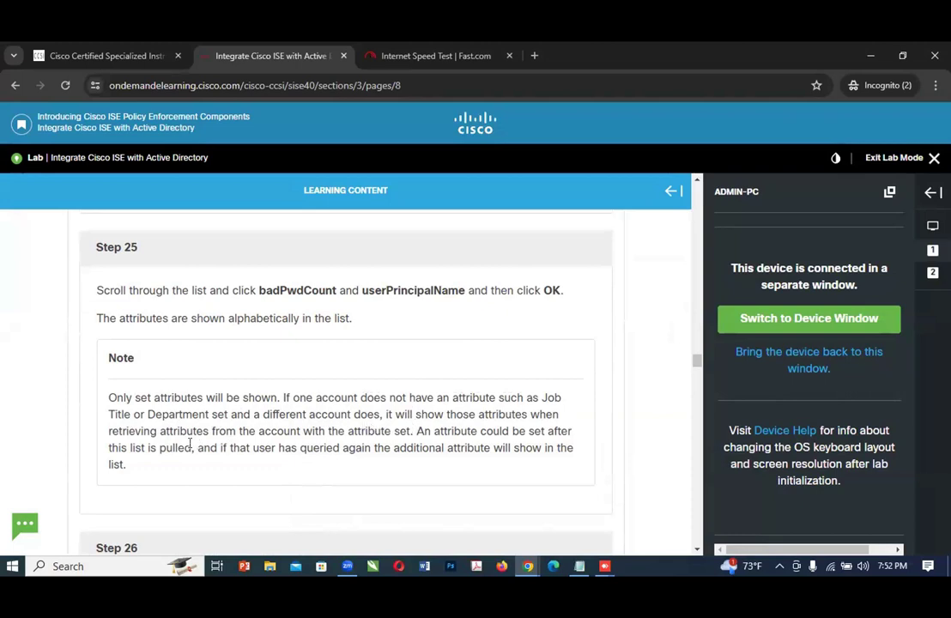
pyautogui.scroll(-1, 416, 454)
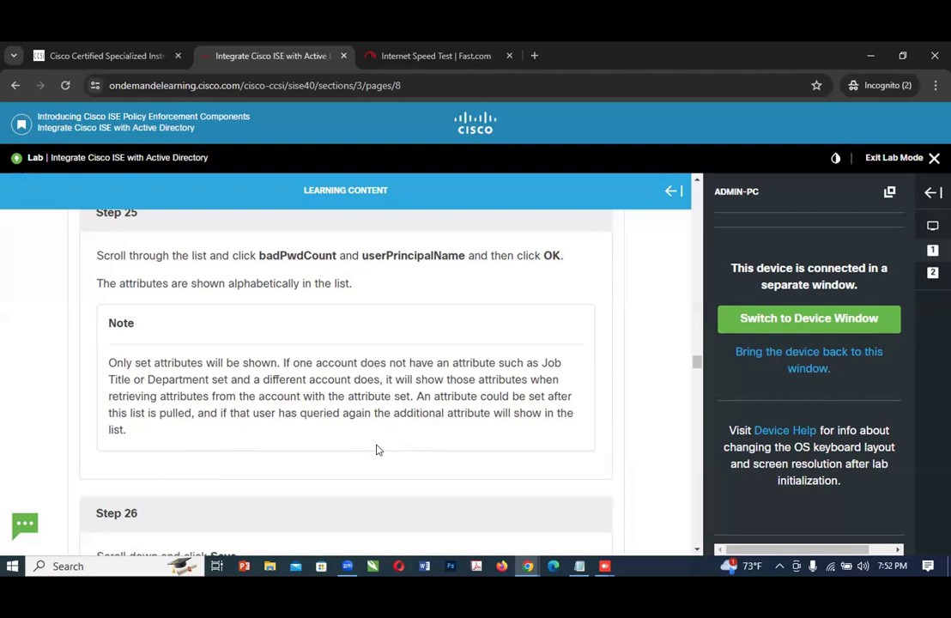
pyautogui.scroll(-3, 377, 448)
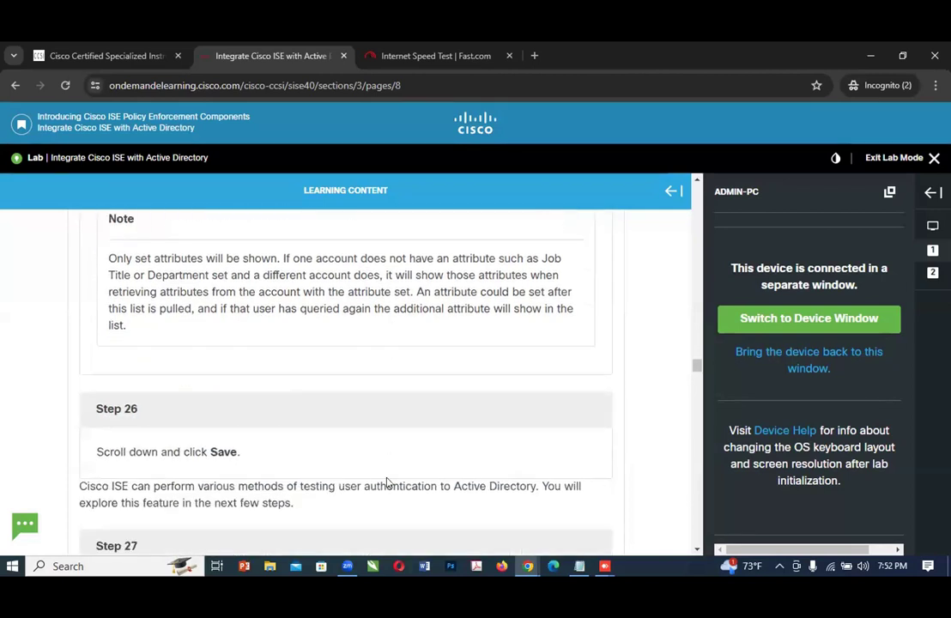
pyautogui.click(655, 537)
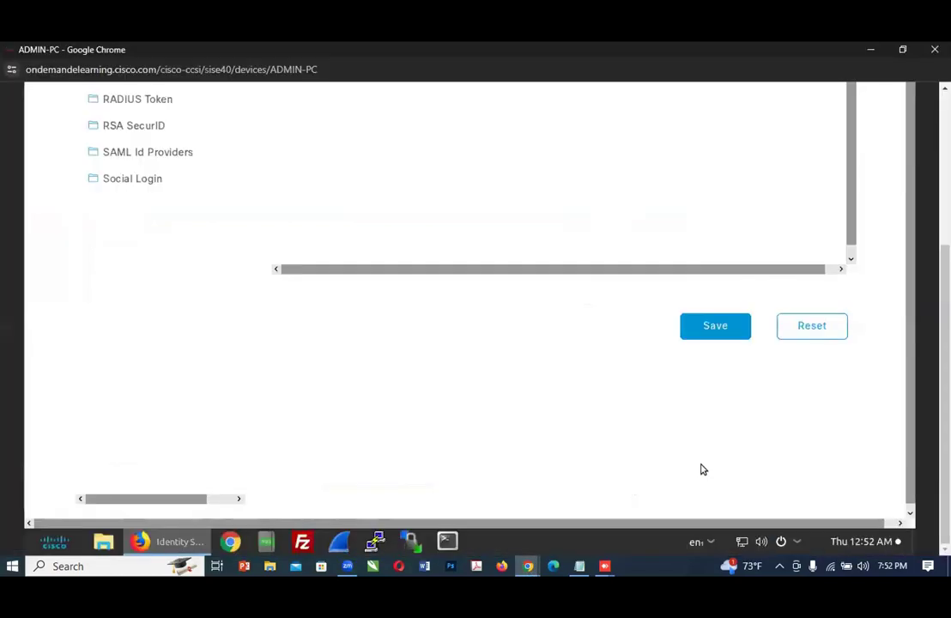
pyautogui.click(717, 327)
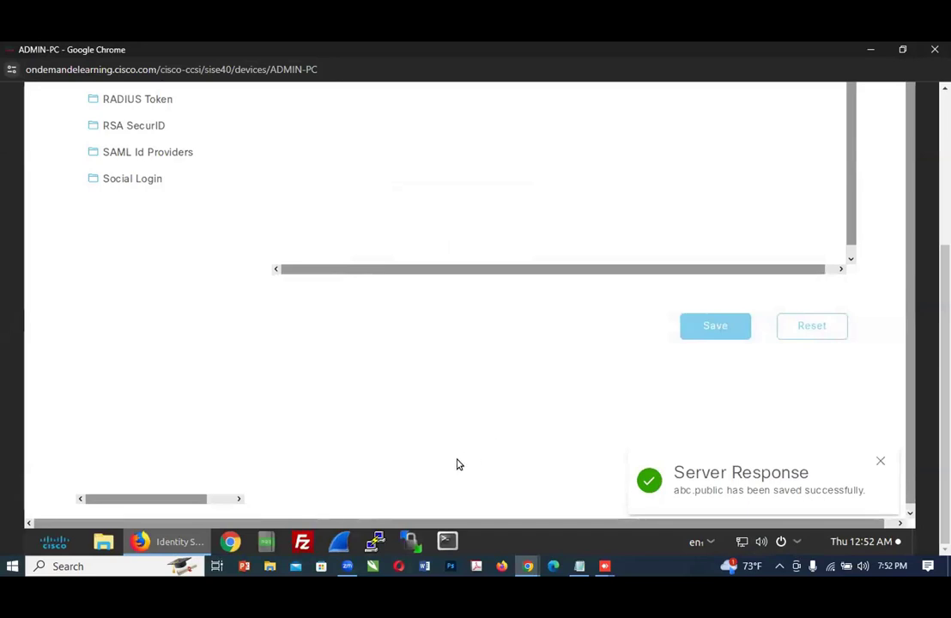
# Step: Read Steps 27 and 28 of the lab guide, which introduce testing user authentication to Active Directory
pyautogui.moveTo(528, 566)
pyautogui.click(480, 493)
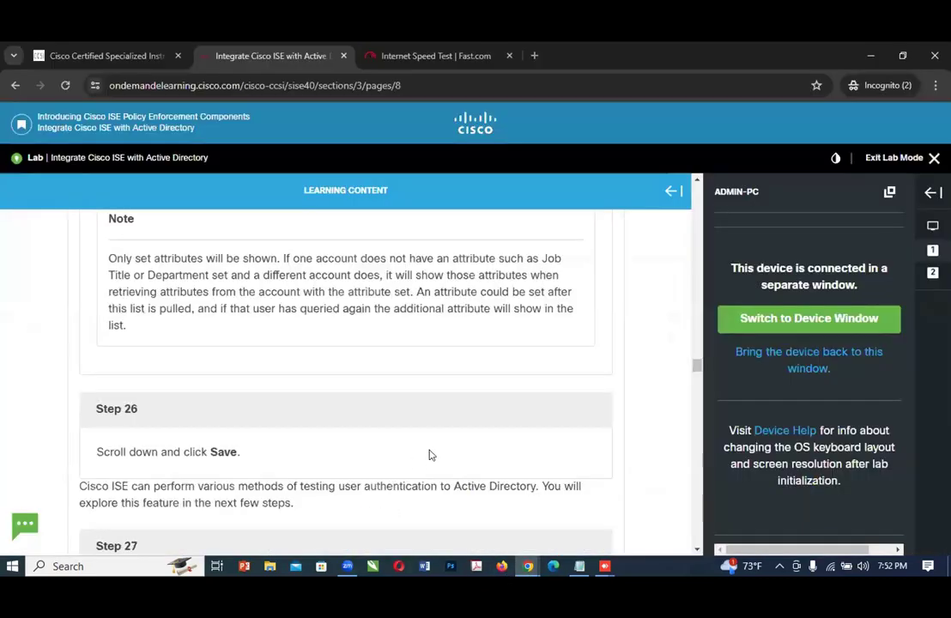
pyautogui.scroll(-1, 442, 451)
pyautogui.scroll(-3, 453, 448)
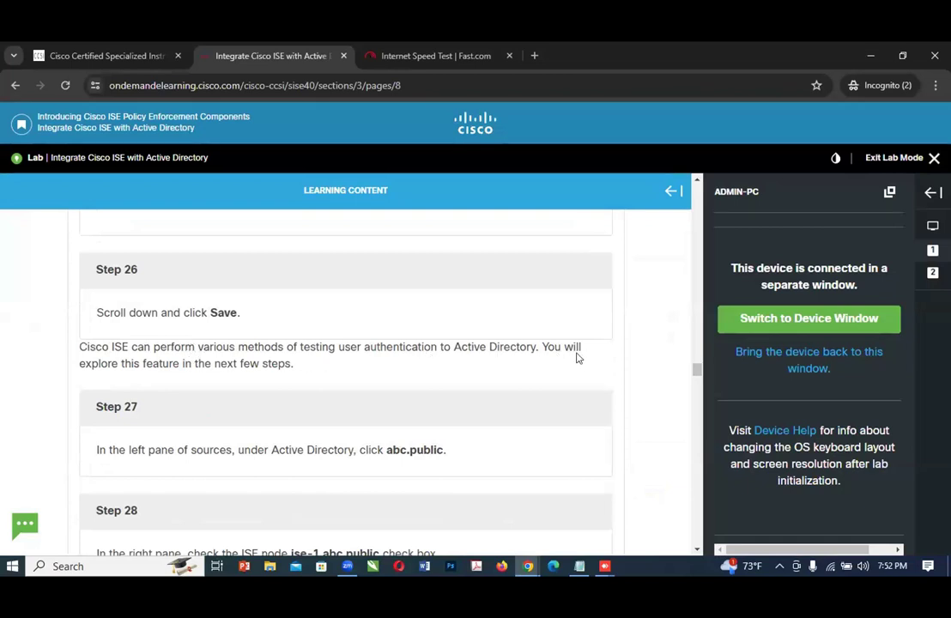
pyautogui.scroll(-2, 263, 373)
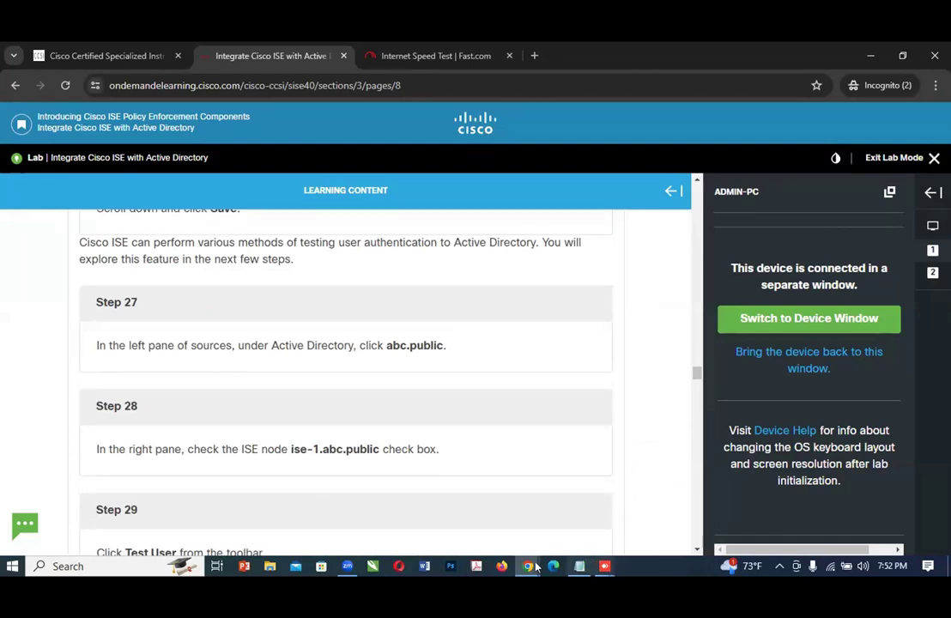
pyautogui.moveTo(530, 573)
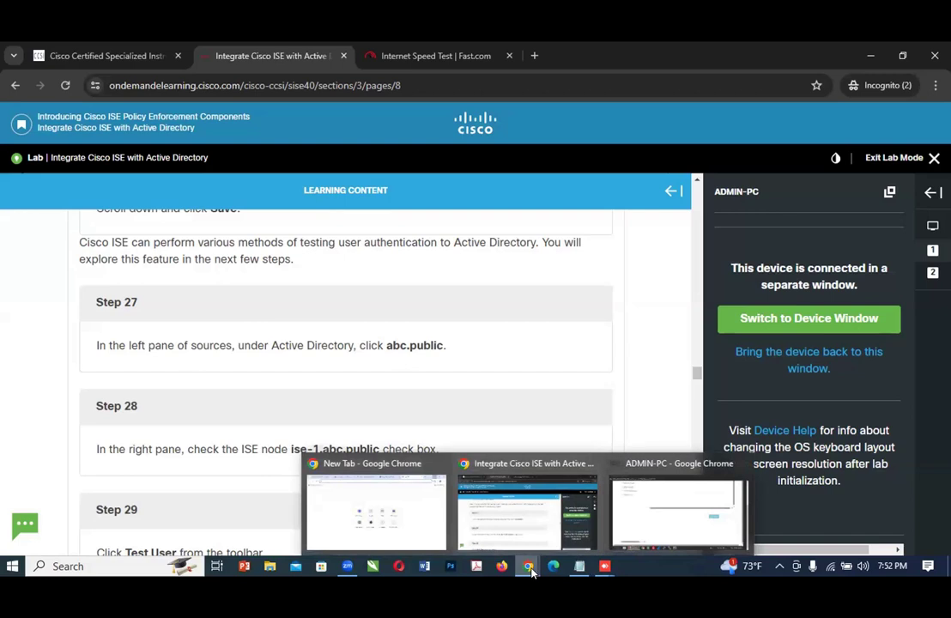
# Step: Return to ADMIN-PC and open the abc.public join point under Active Directory, as Step 27 of the lab guide instructs
pyautogui.click(678, 512)
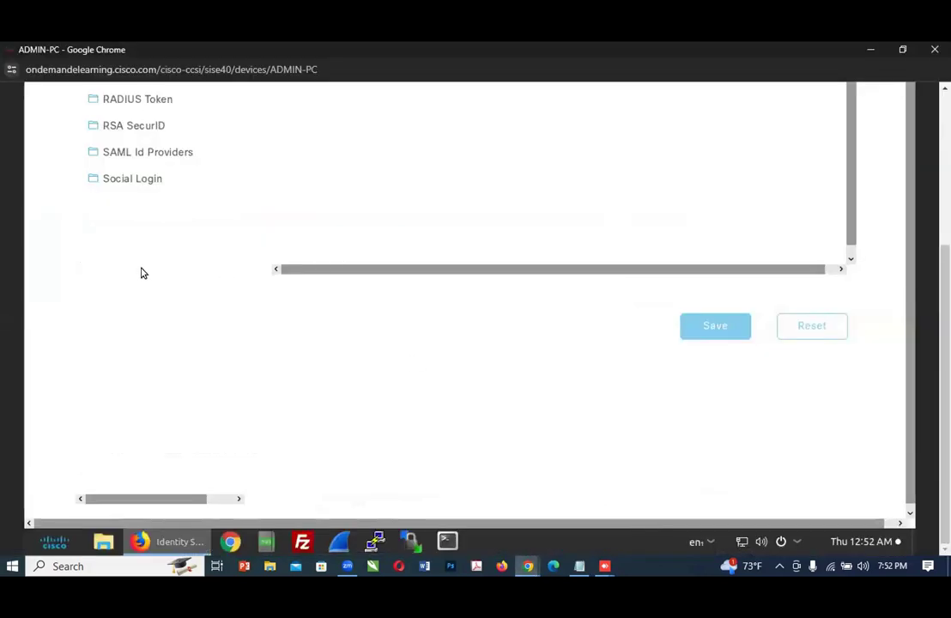
pyautogui.scroll(3, 260, 327)
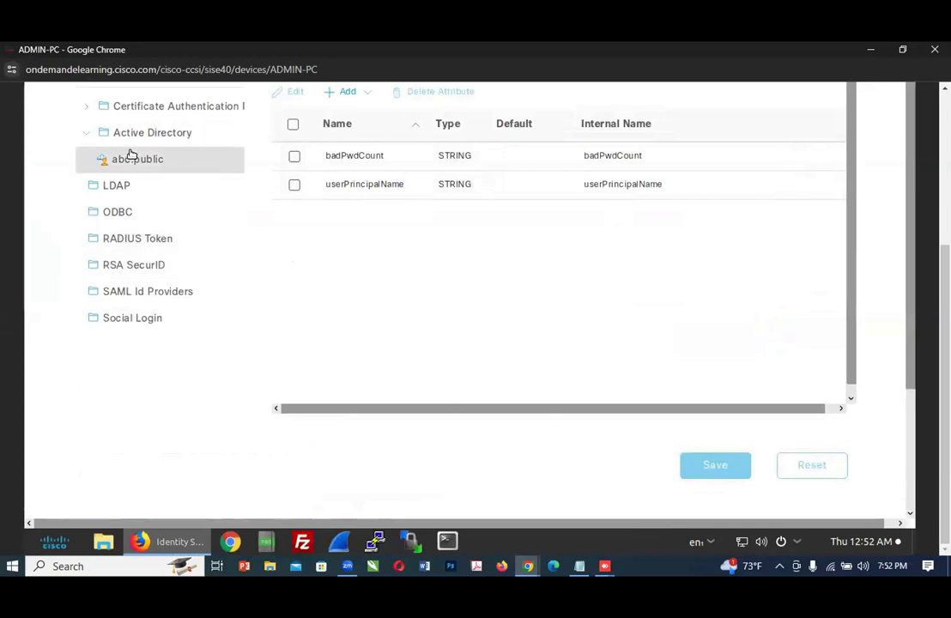
pyautogui.moveTo(527, 565)
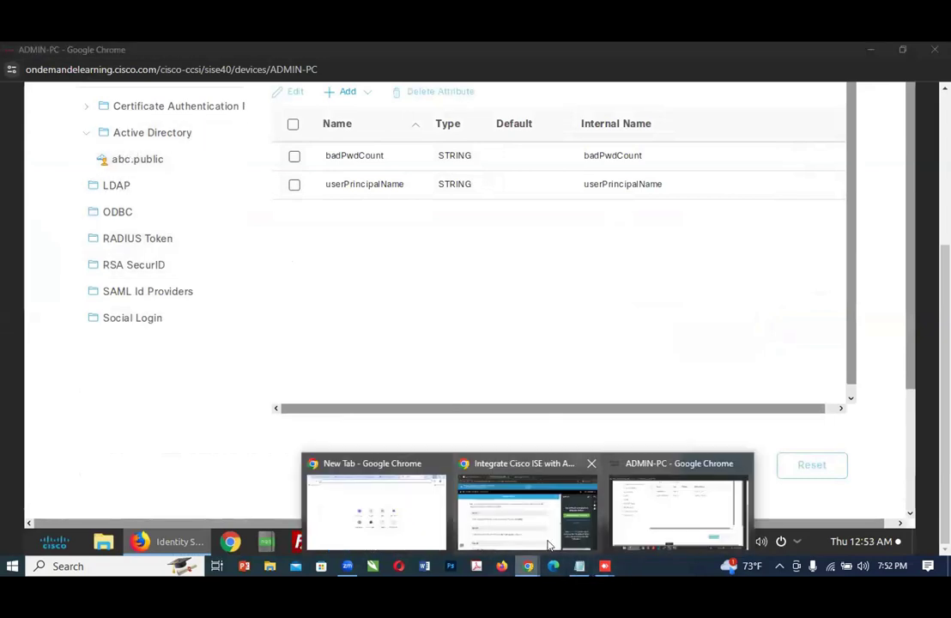
pyautogui.click(549, 545)
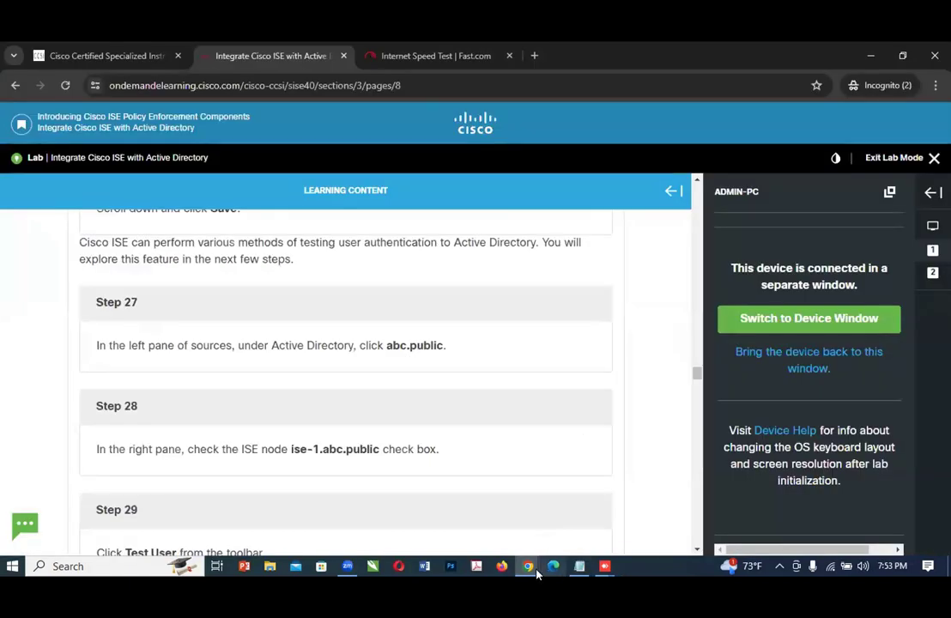
pyautogui.moveTo(527, 569)
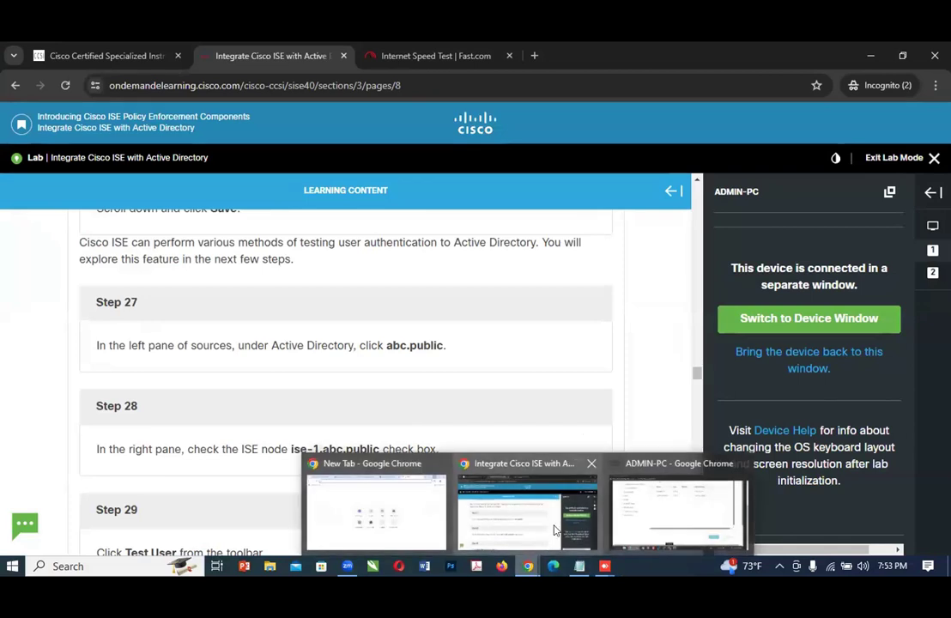
pyautogui.click(675, 519)
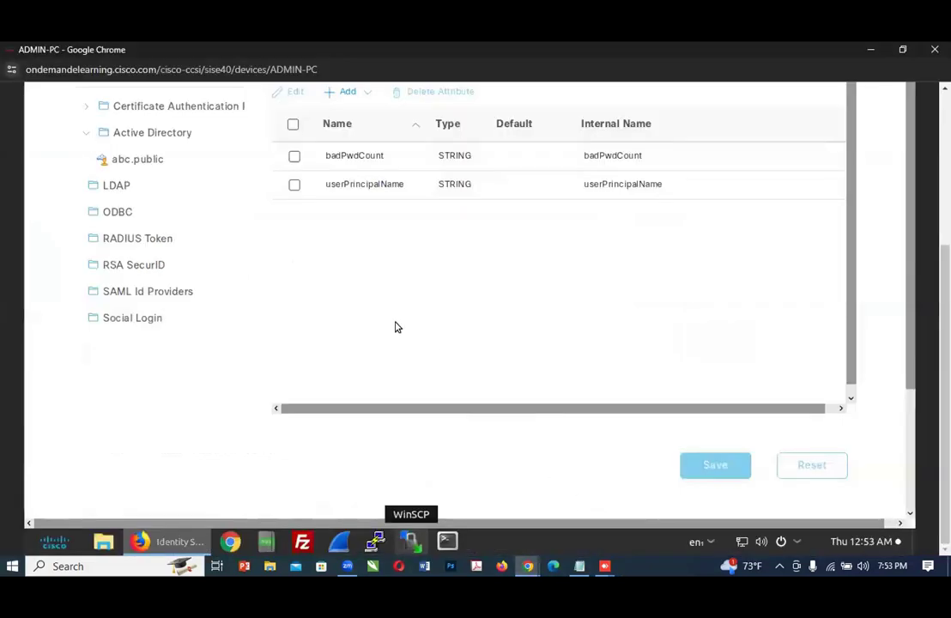
pyautogui.click(136, 137)
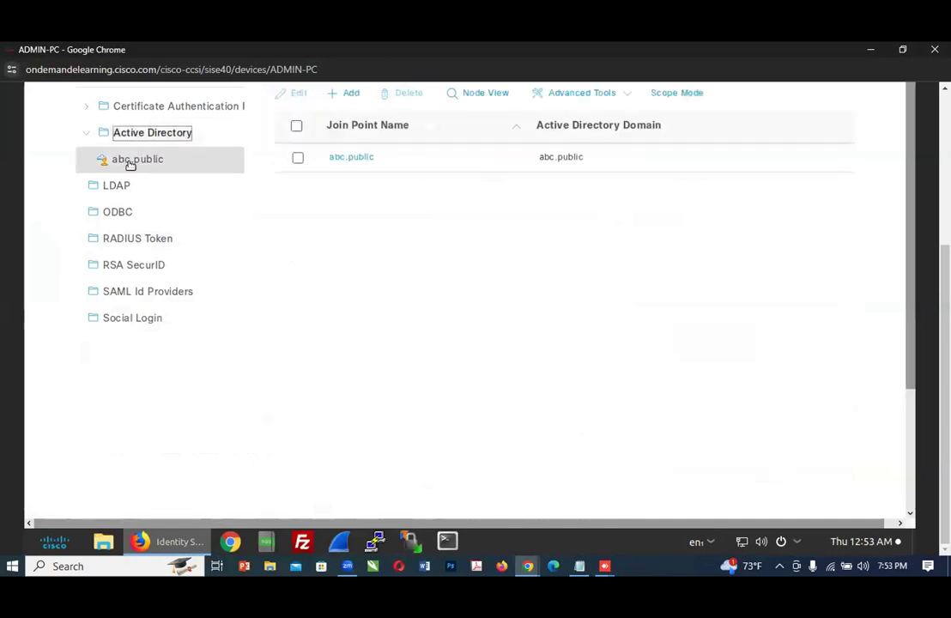
pyautogui.click(131, 160)
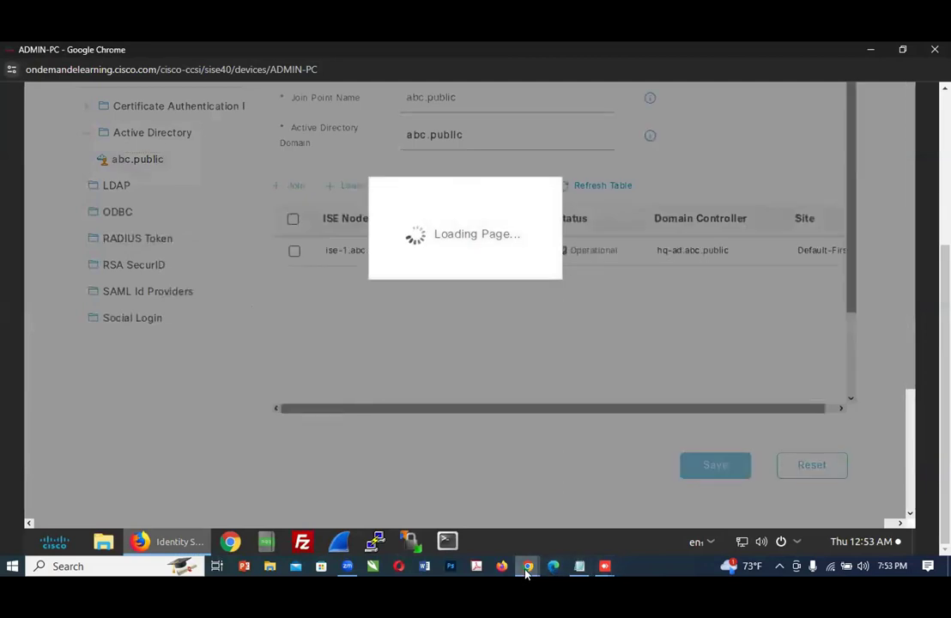
# Step: Check Step 28 of the lab guide for the ISE node to select, and return to the abc.public page on ADMIN-PC
pyautogui.moveTo(528, 568)
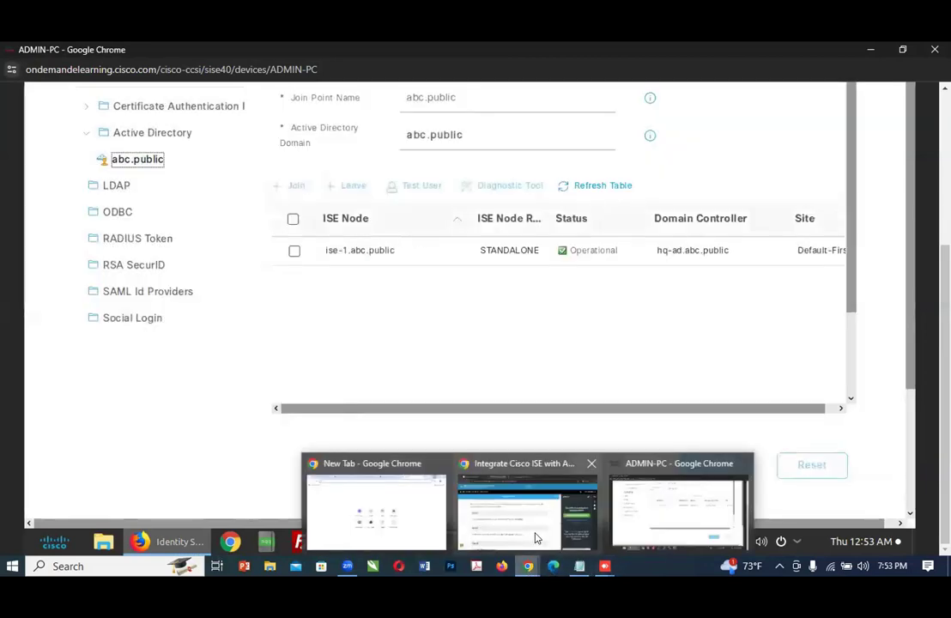
pyautogui.click(536, 538)
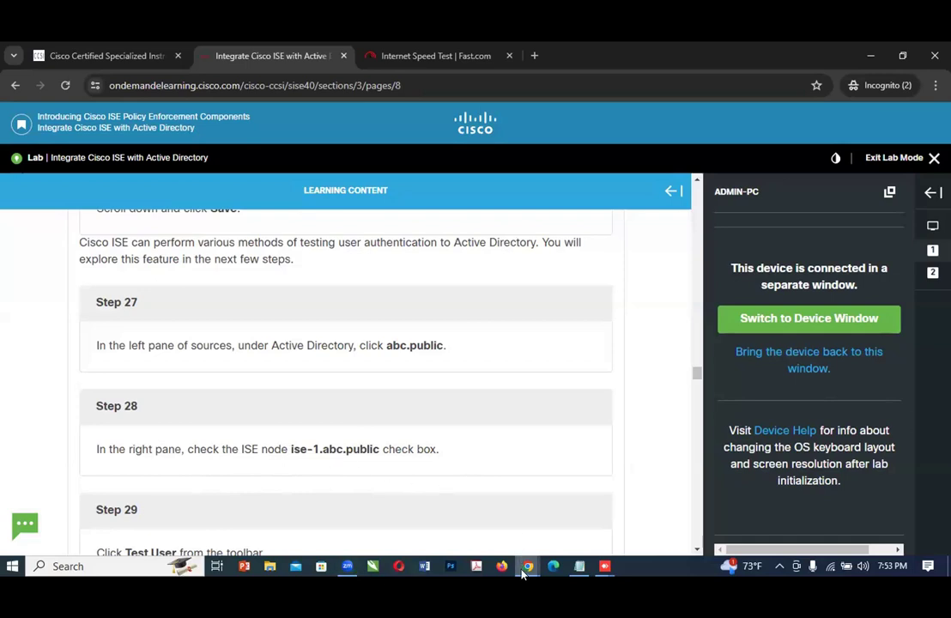
pyautogui.moveTo(523, 569)
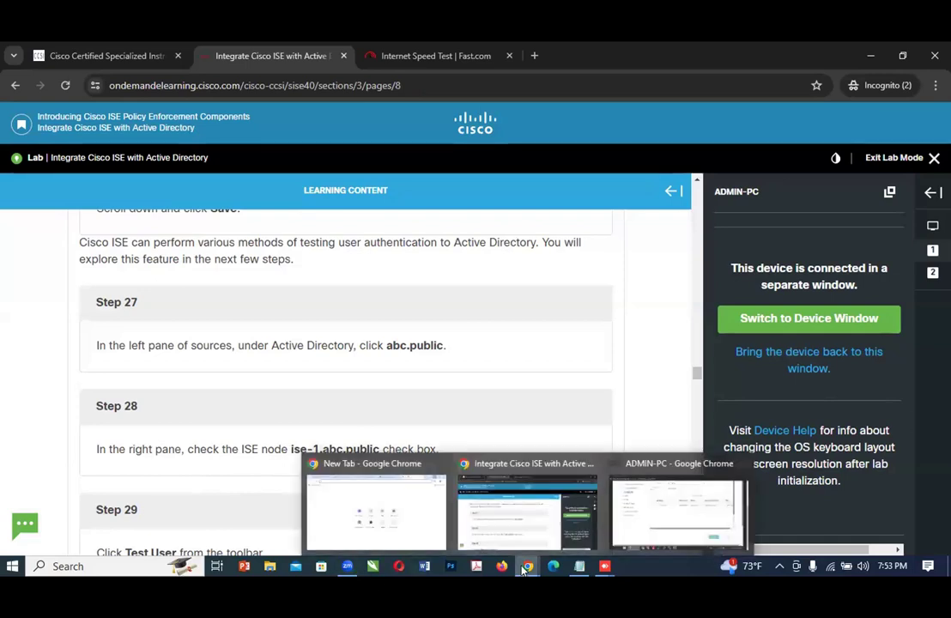
pyautogui.click(637, 538)
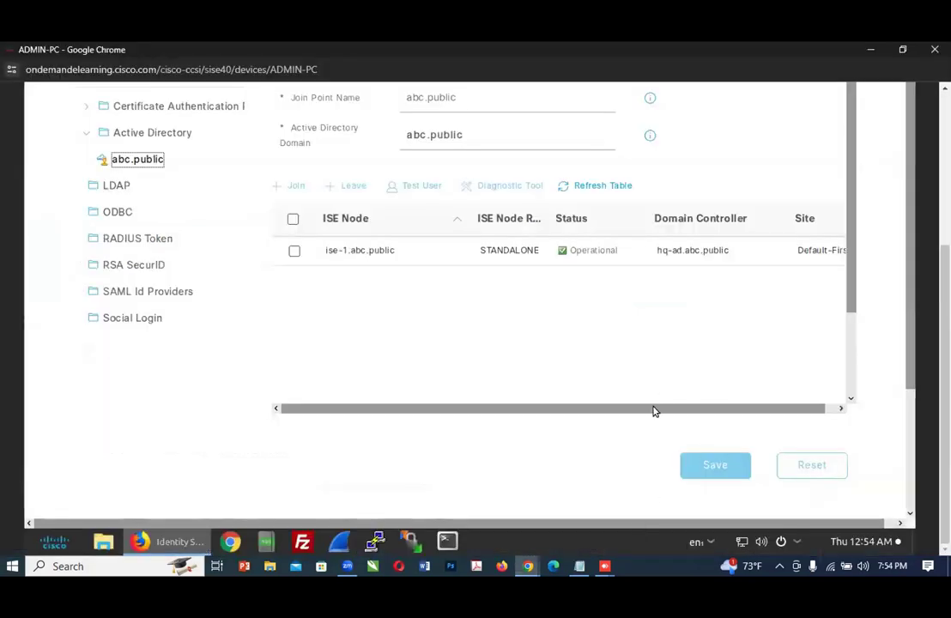
# Step: Recheck Step 28 of the lab guide and select the ise-1.abc.public node in the ADMIN-PC join point table
pyautogui.click(525, 566)
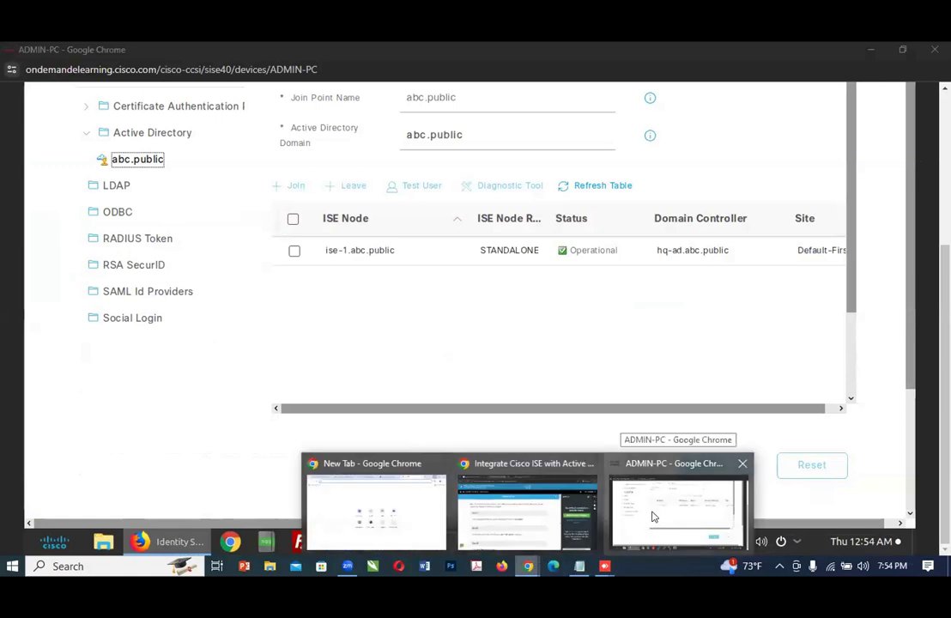
pyautogui.click(532, 526)
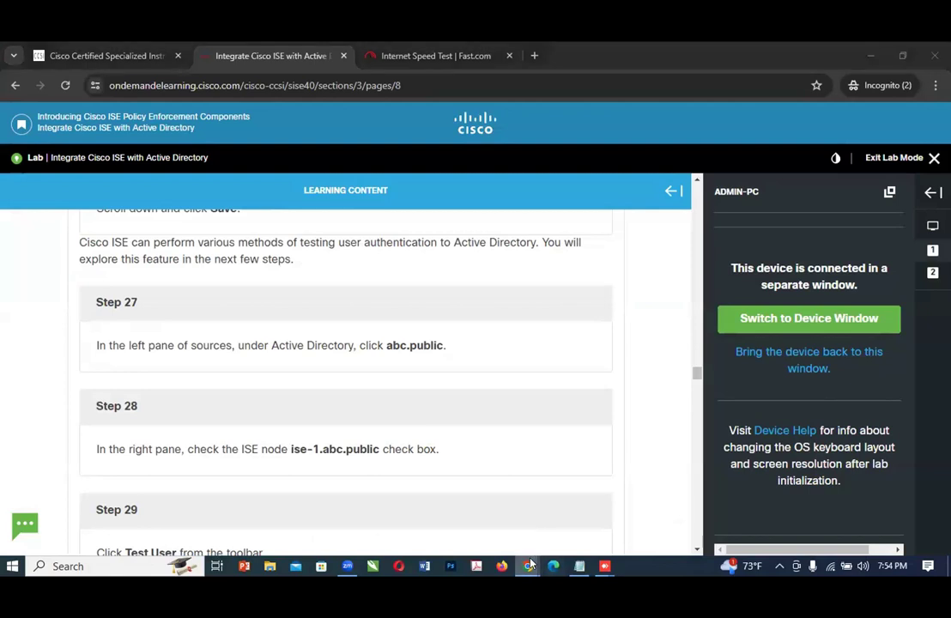
pyautogui.moveTo(533, 562)
pyautogui.click(682, 514)
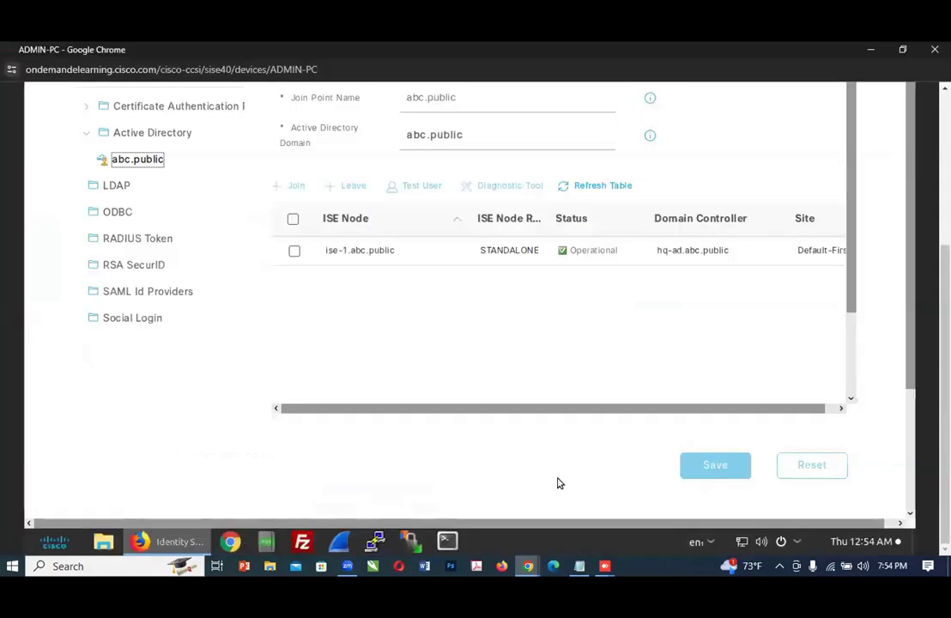
pyautogui.click(298, 262)
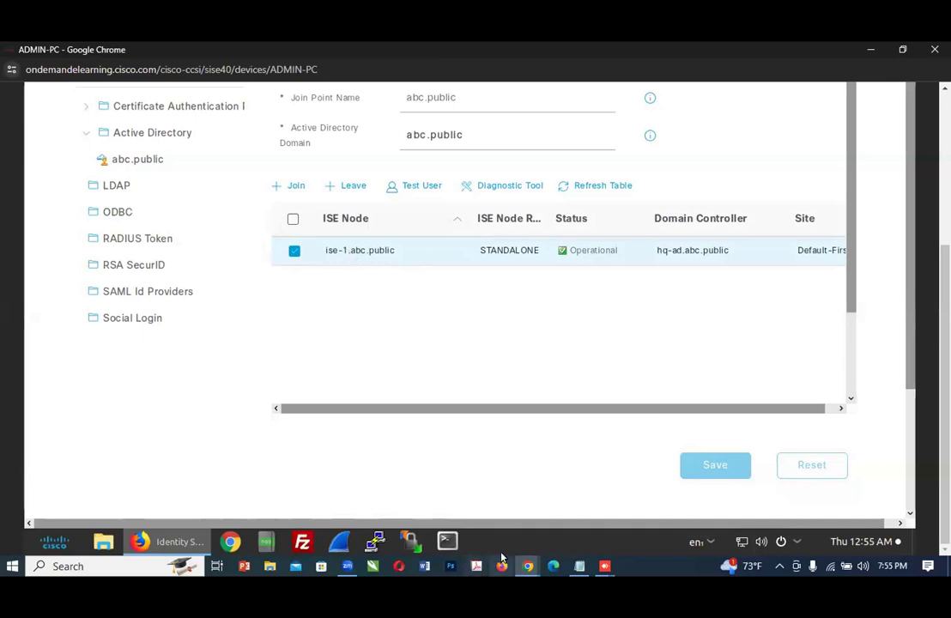
# Step: Read Step 29 of the lab guide and open Test User for the selected ise-1.abc.public node on ADMIN-PC
pyautogui.moveTo(527, 565)
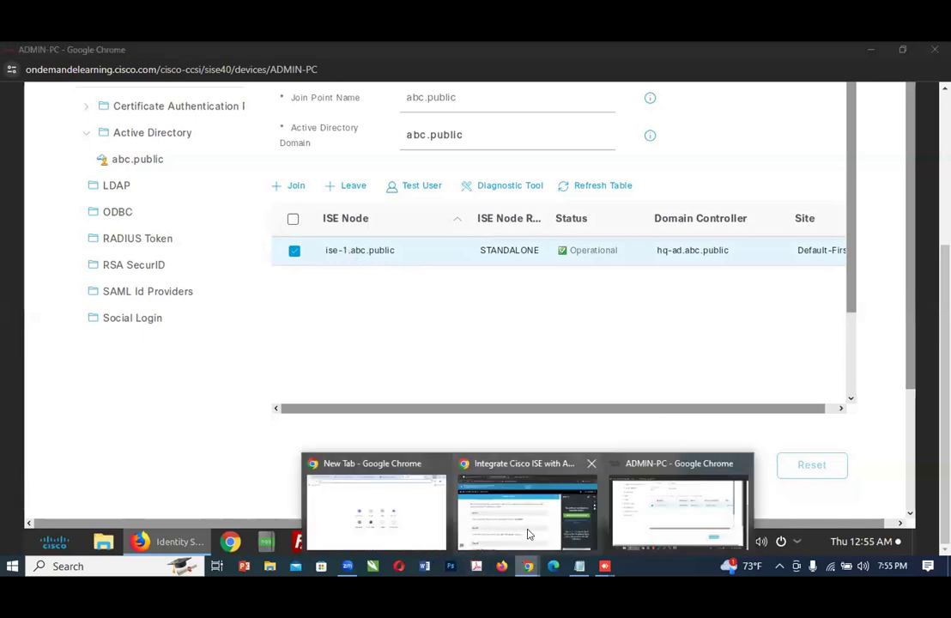
pyautogui.click(528, 533)
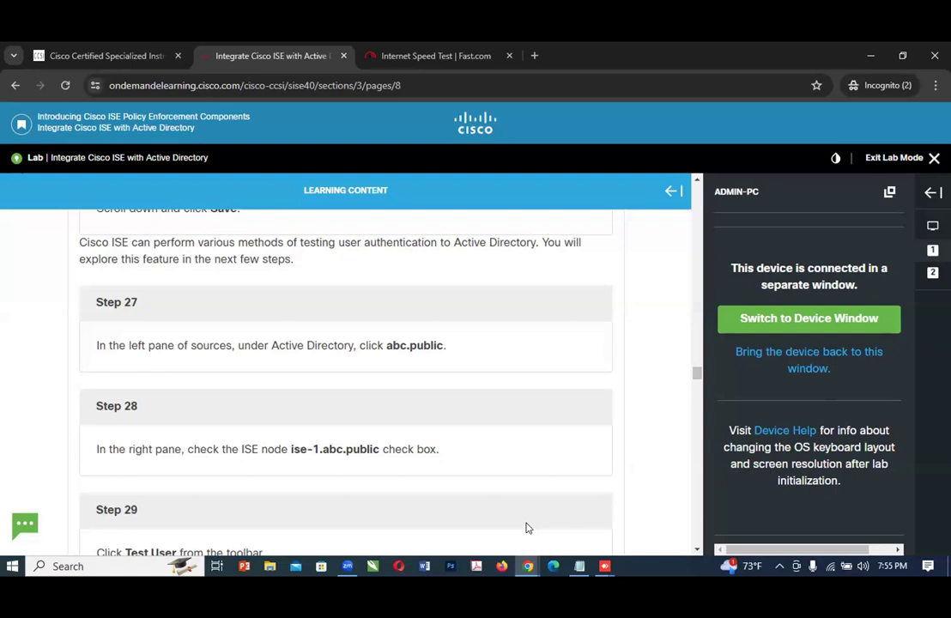
pyautogui.scroll(-2, 527, 525)
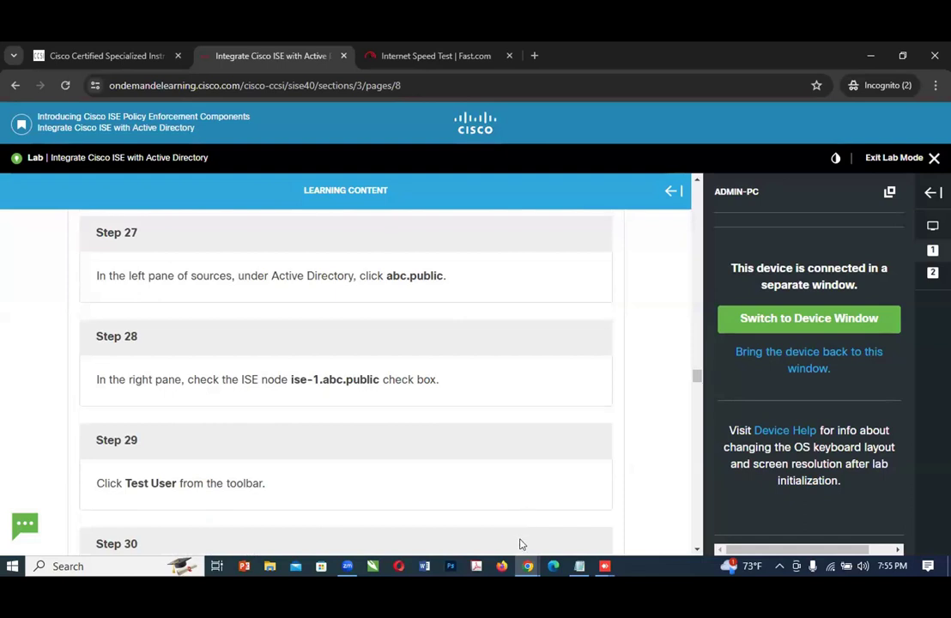
pyautogui.click(529, 568)
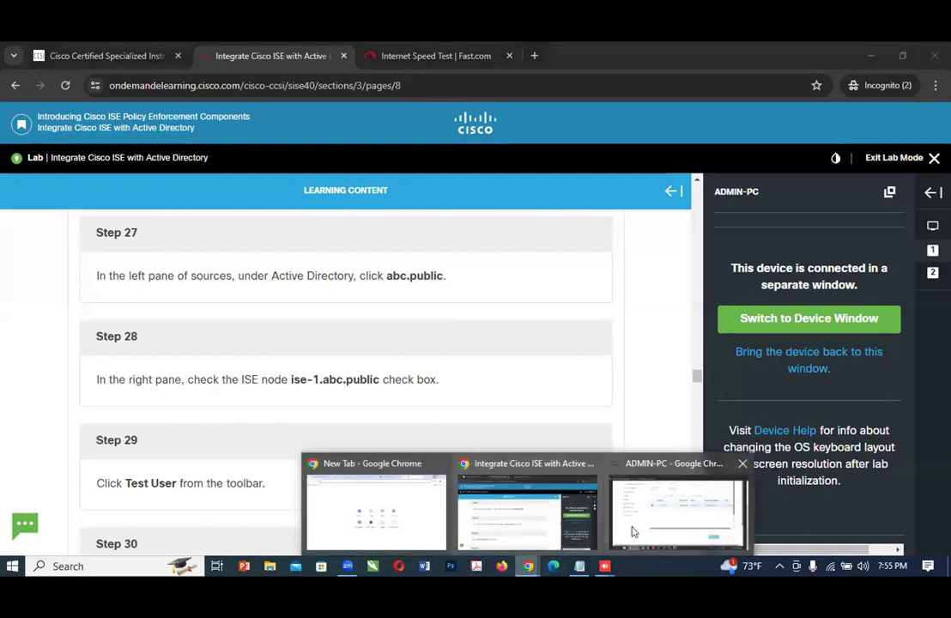
pyautogui.click(631, 528)
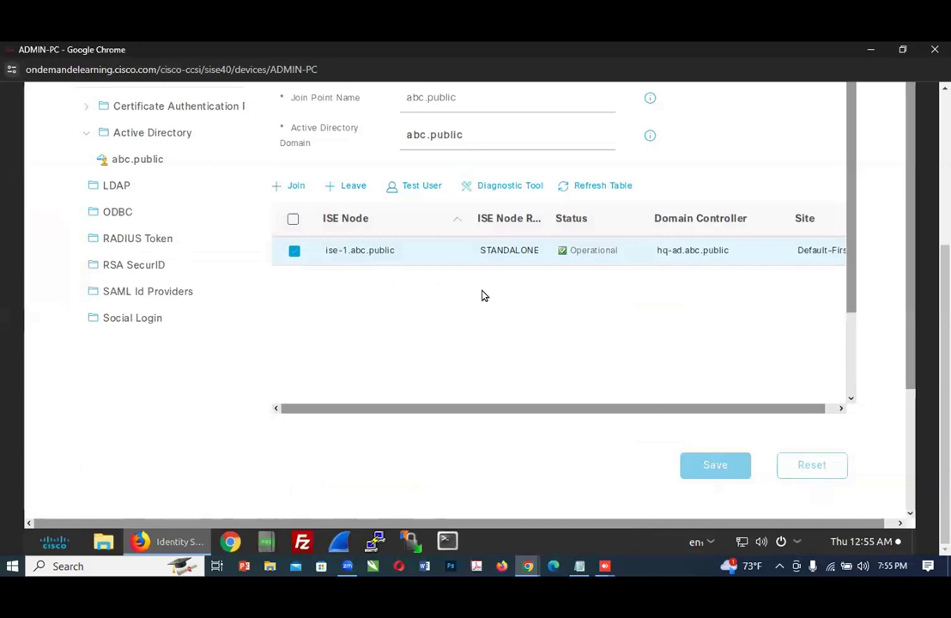
pyautogui.click(404, 188)
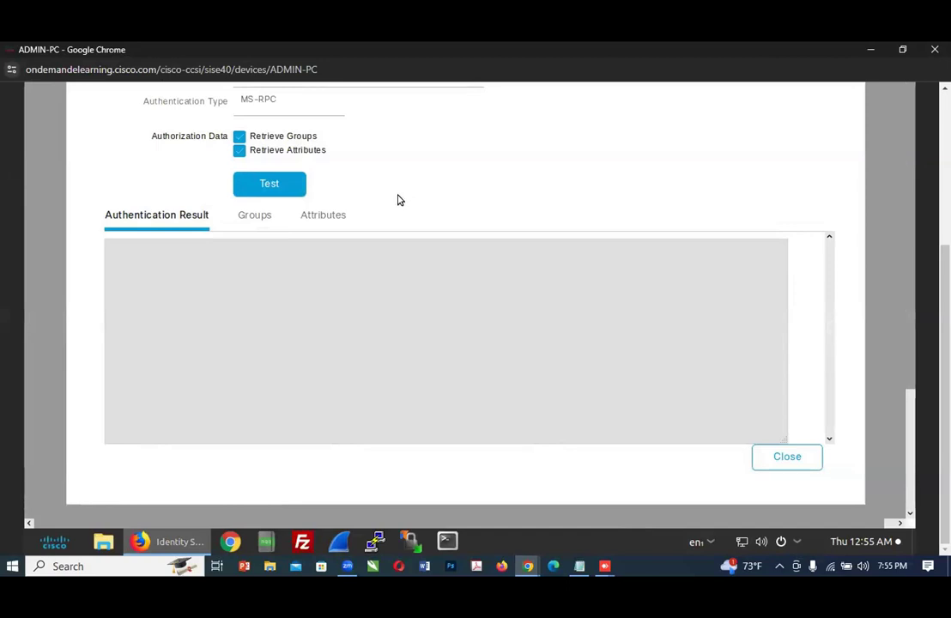
# Step: Follow Step 30 of the lab guide by setting the Authentication Type to Lookup in ADMIN-PC's Test User Authentication form
pyautogui.click(529, 567)
pyautogui.click(581, 533)
pyautogui.scroll(-2, 462, 450)
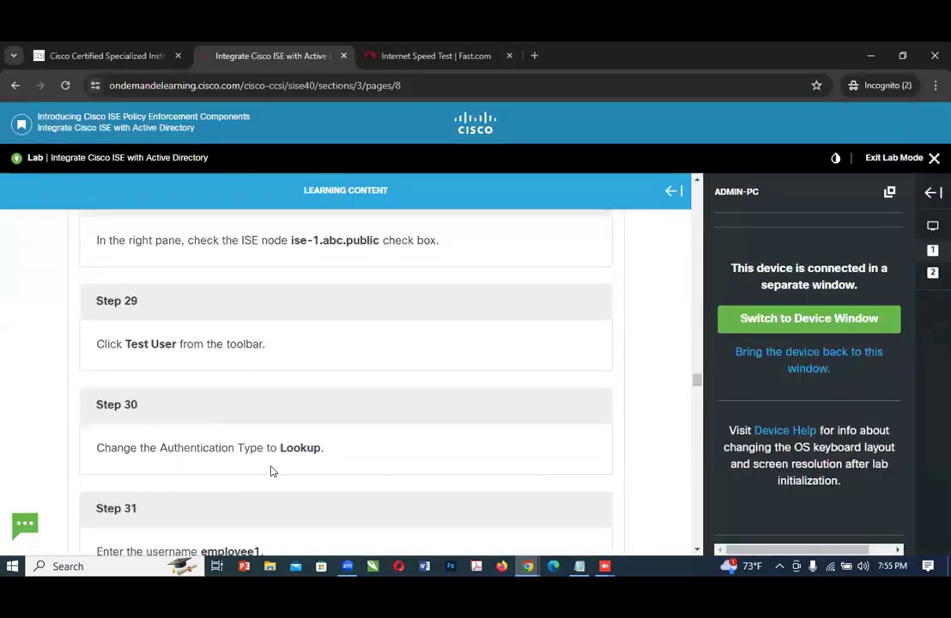
pyautogui.click(528, 566)
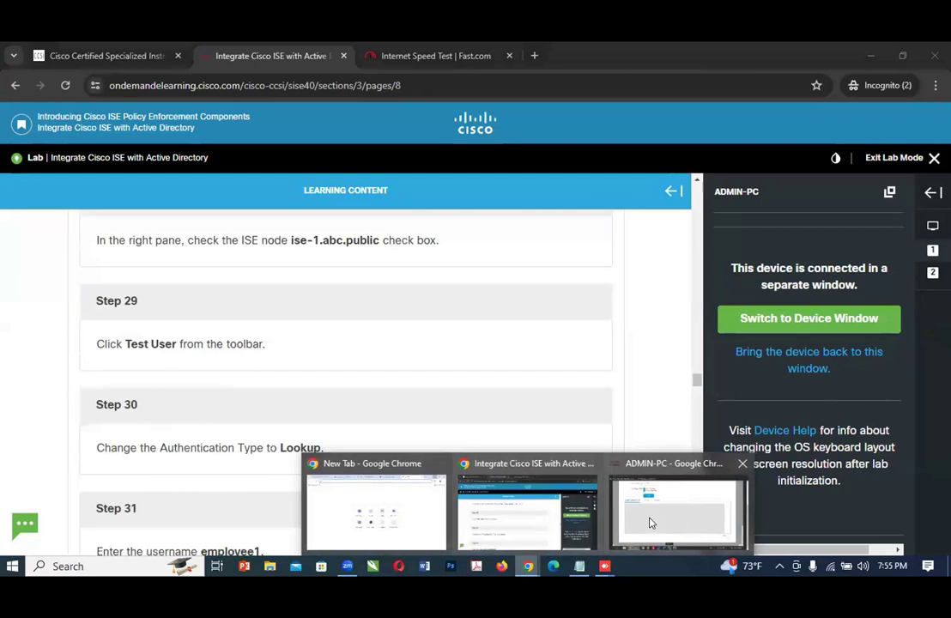
pyautogui.click(650, 522)
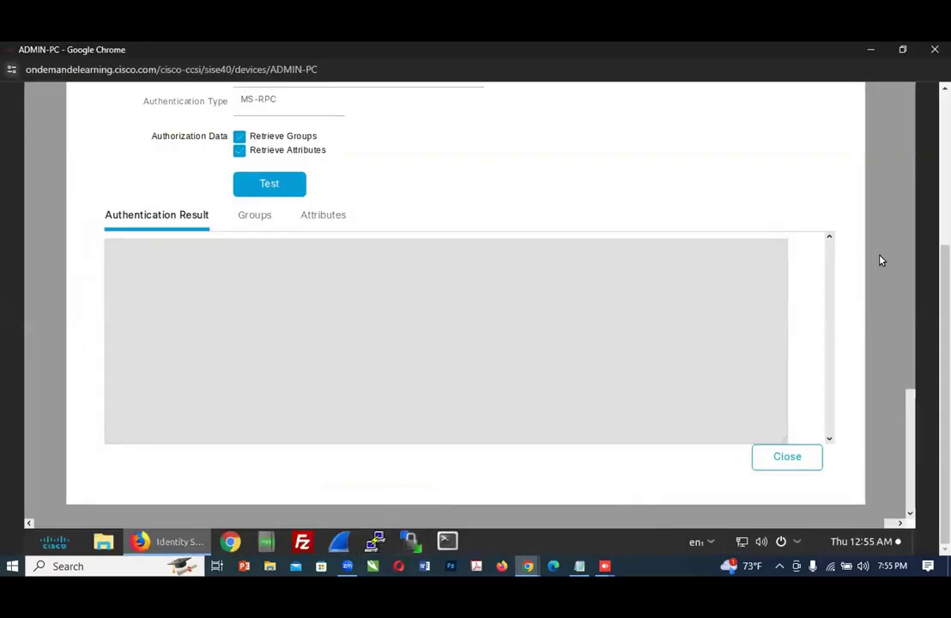
pyautogui.scroll(3, 464, 326)
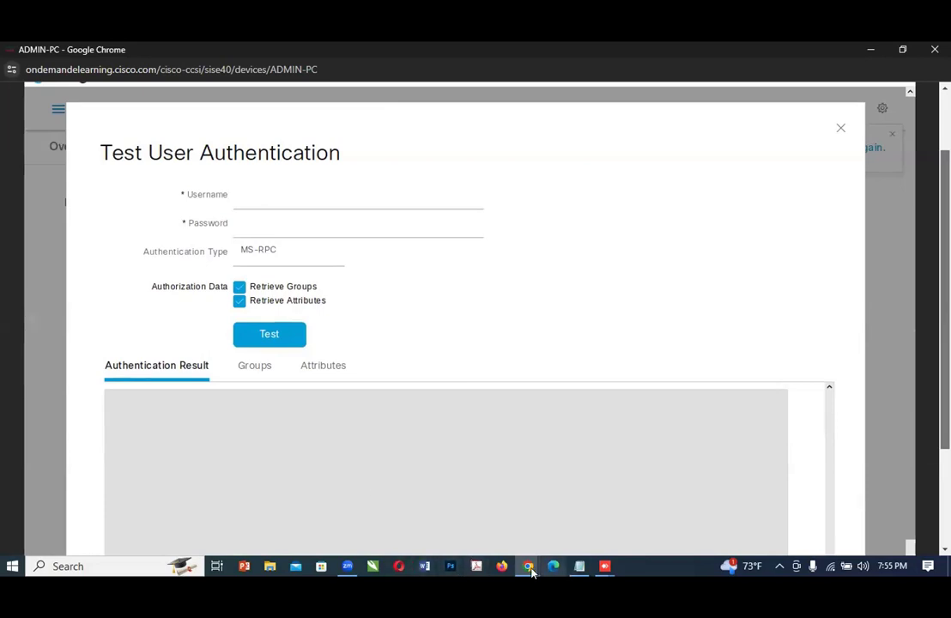
pyautogui.moveTo(528, 566)
pyautogui.click(544, 531)
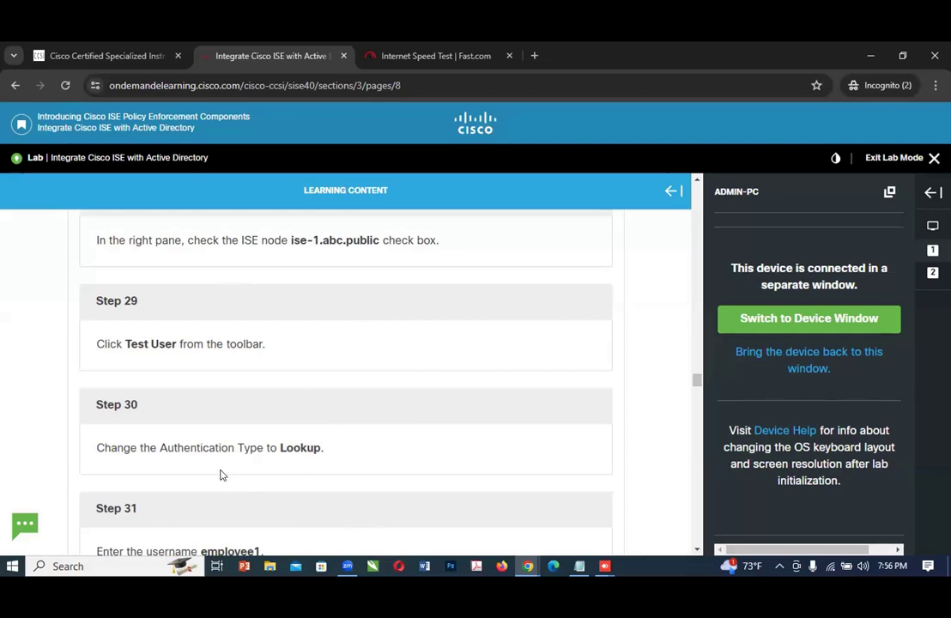
pyautogui.click(530, 565)
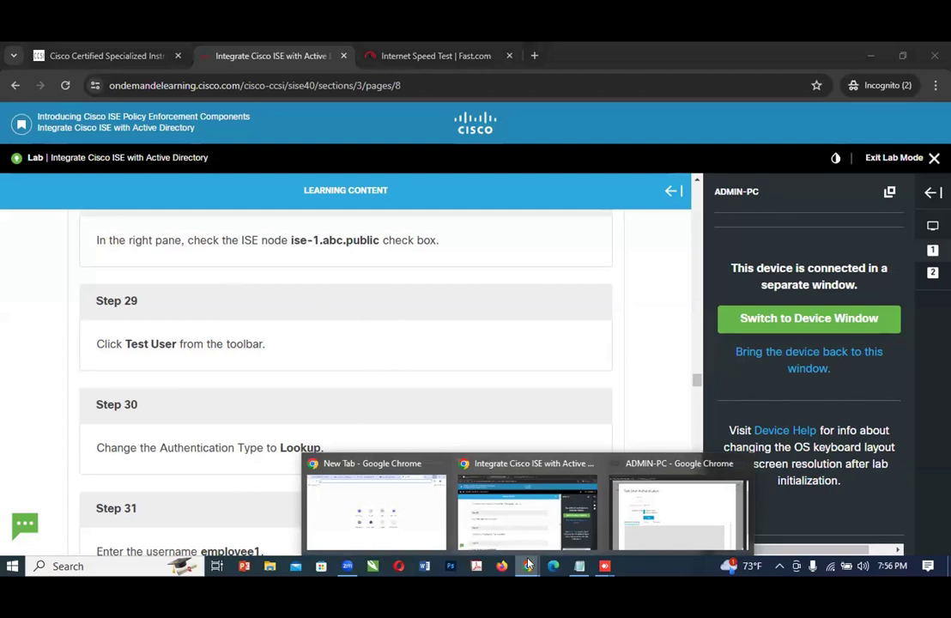
pyautogui.click(704, 524)
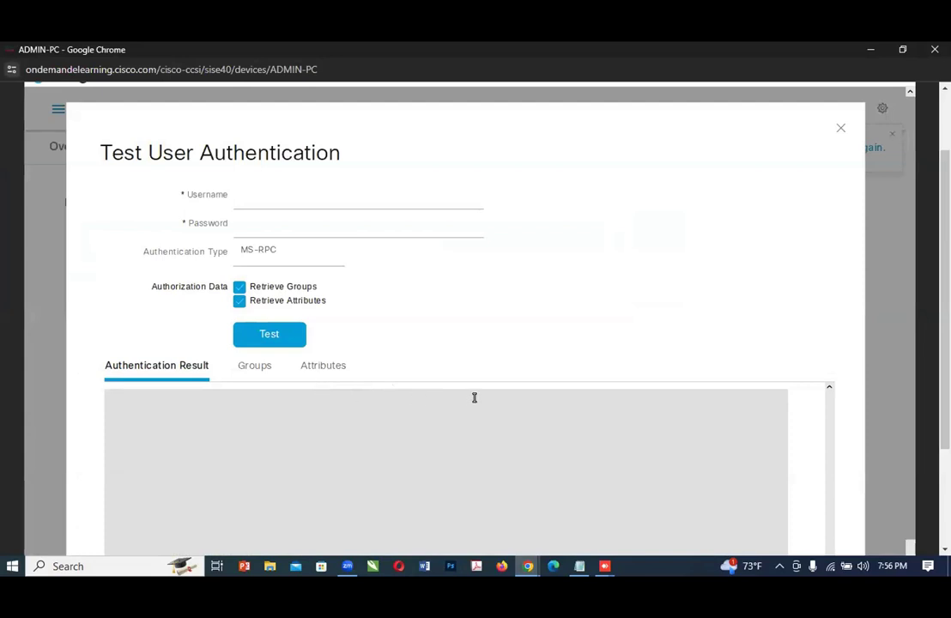
pyautogui.click(268, 251)
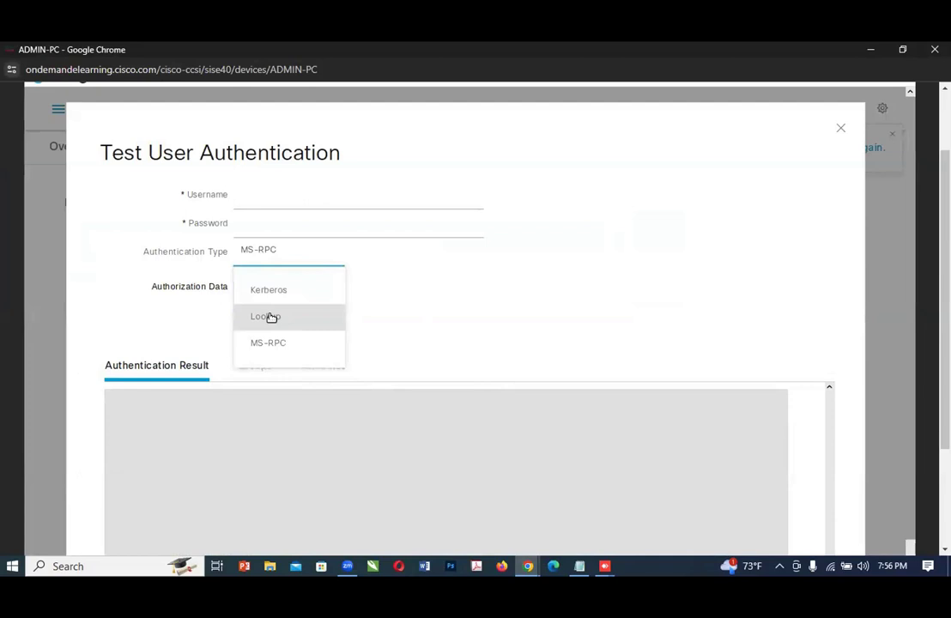
pyautogui.click(271, 316)
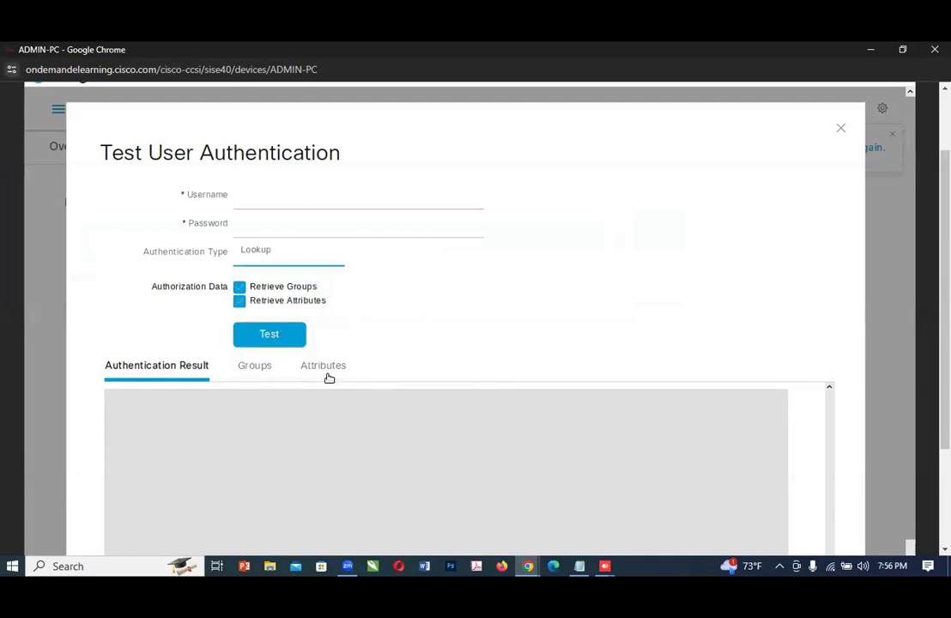
# Step: Read Step 31 of the lab guide and enter the username employee1 in the Test User Authentication form on ADMIN-PC
pyautogui.click(529, 565)
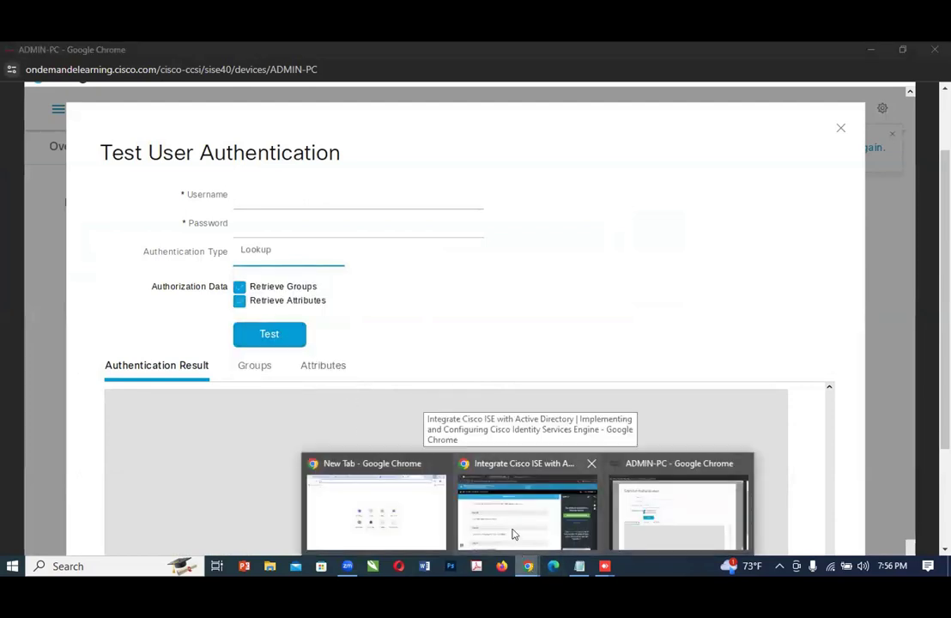
pyautogui.click(512, 533)
pyautogui.scroll(-2, 384, 471)
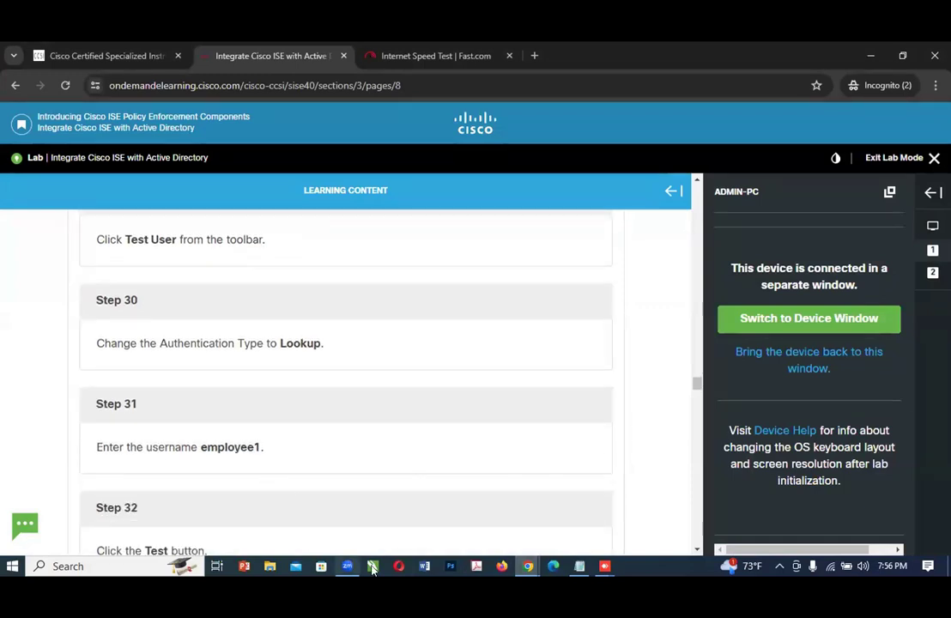
pyautogui.moveTo(528, 568)
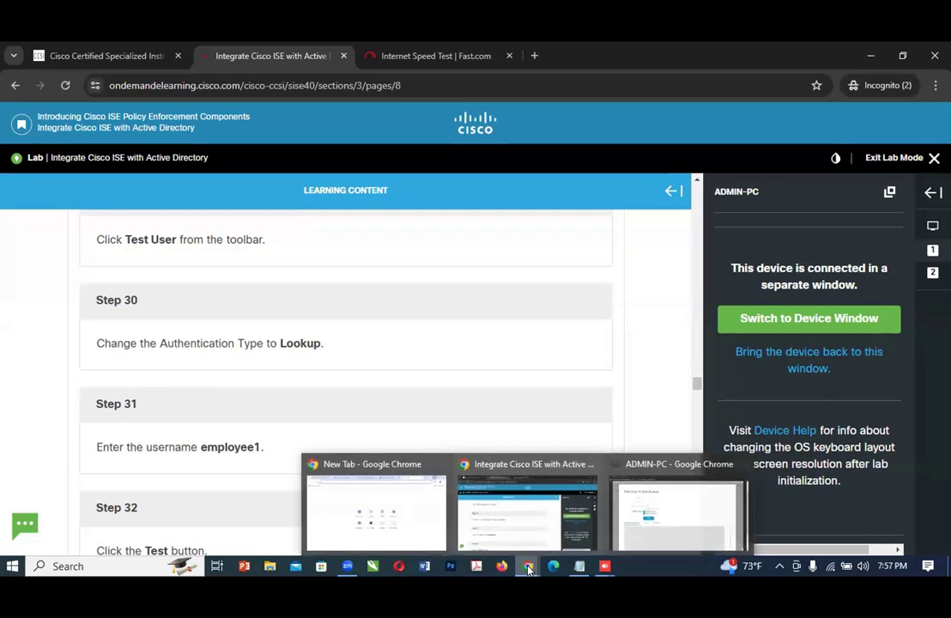
pyautogui.click(655, 518)
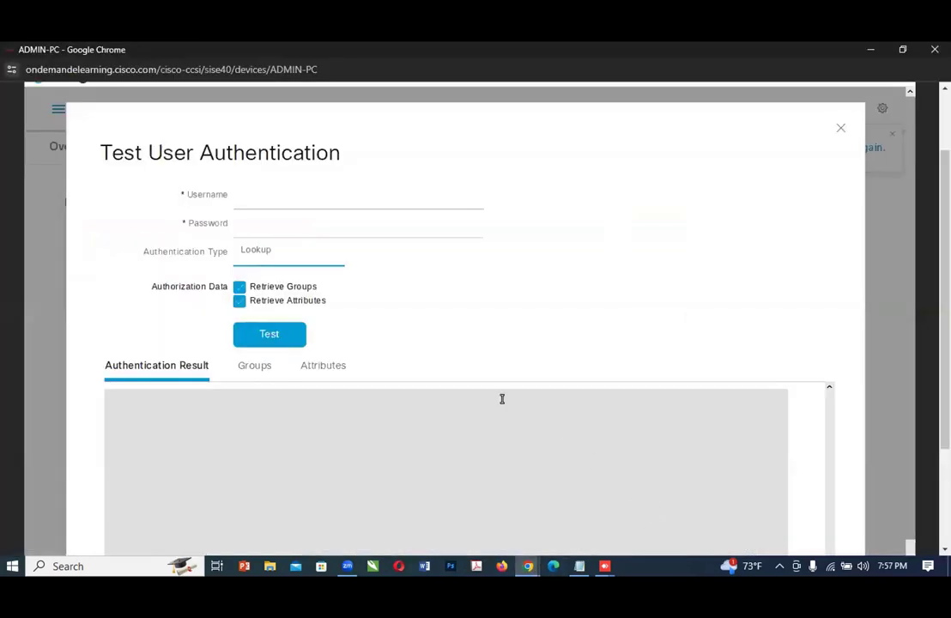
pyautogui.click(255, 201)
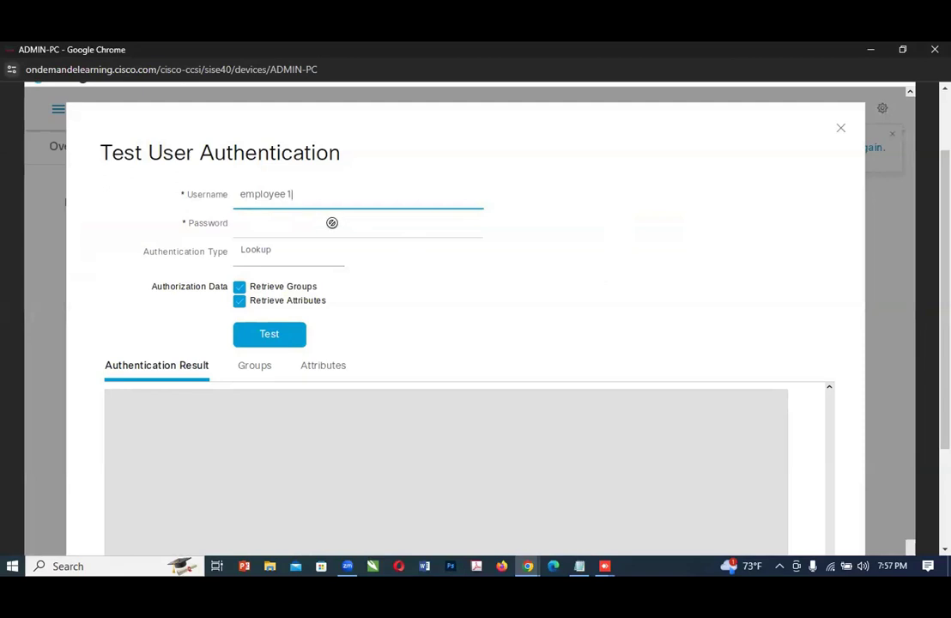
# Step: Read Step 32 of the lab guide and run the Lookup authentication test for employee1 on ADMIN-PC
pyautogui.click(530, 569)
pyautogui.click(526, 533)
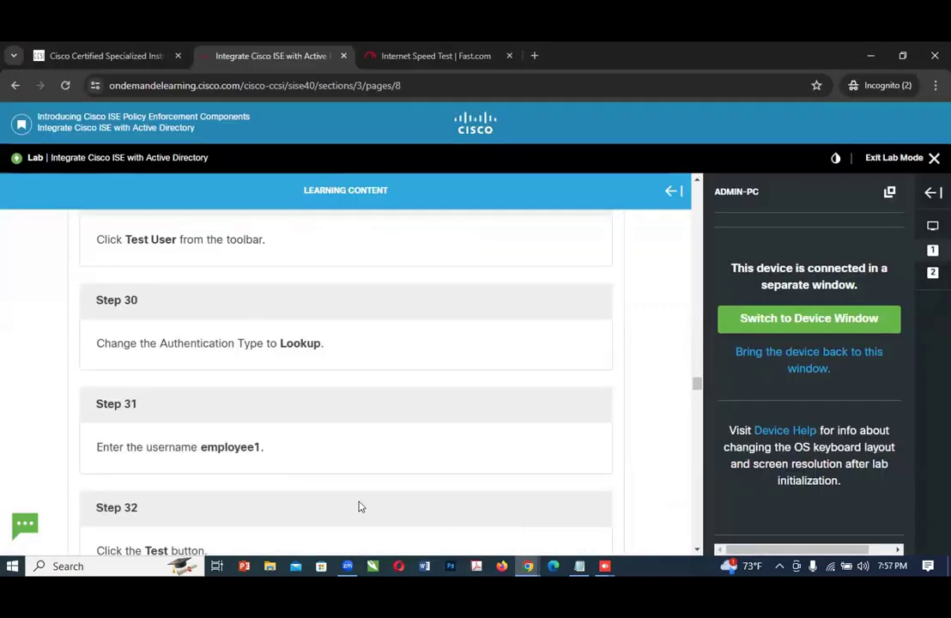
pyautogui.scroll(-1, 348, 497)
pyautogui.scroll(-1, 352, 496)
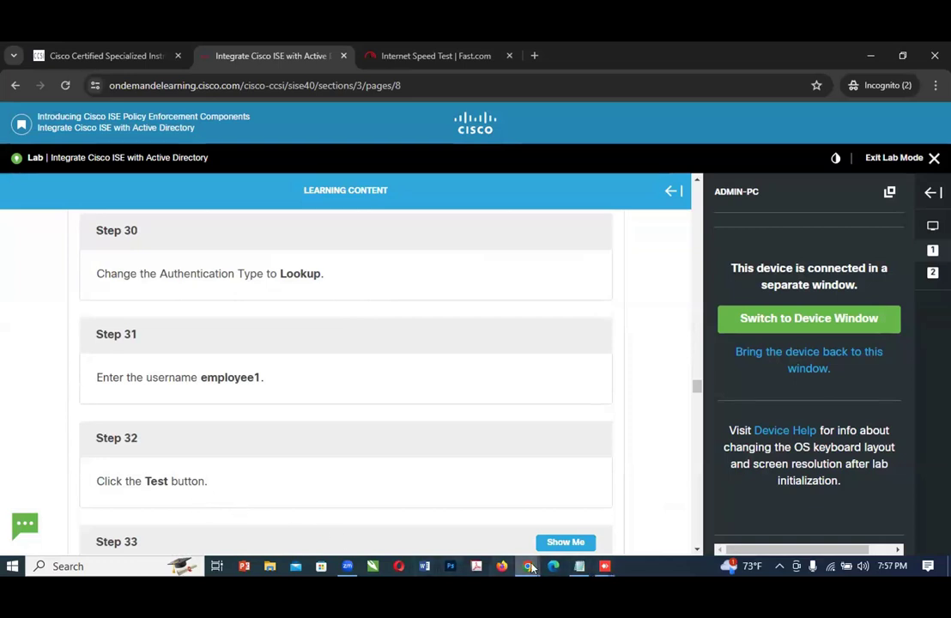
pyautogui.moveTo(531, 568)
pyautogui.click(630, 534)
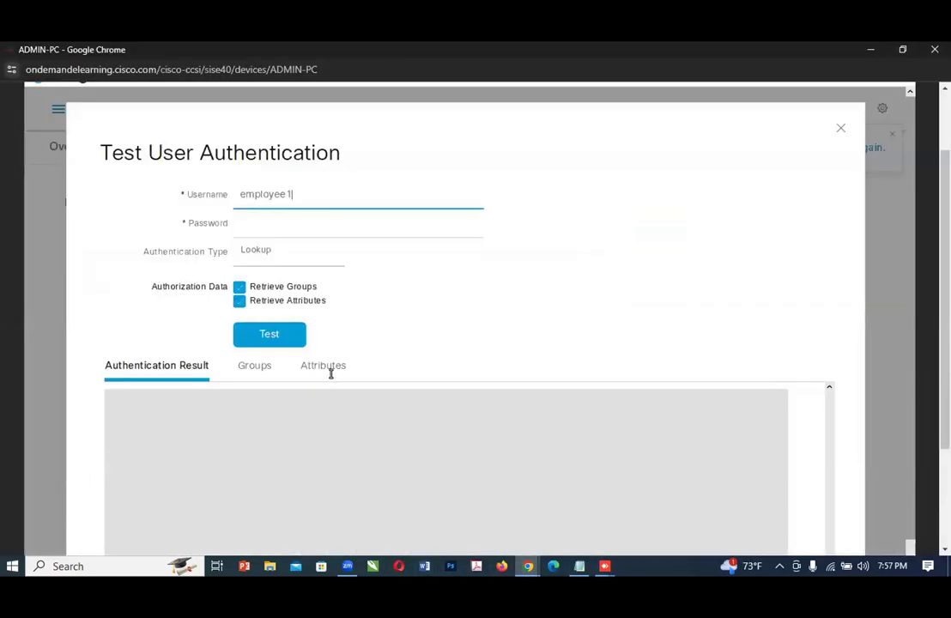
pyautogui.click(276, 338)
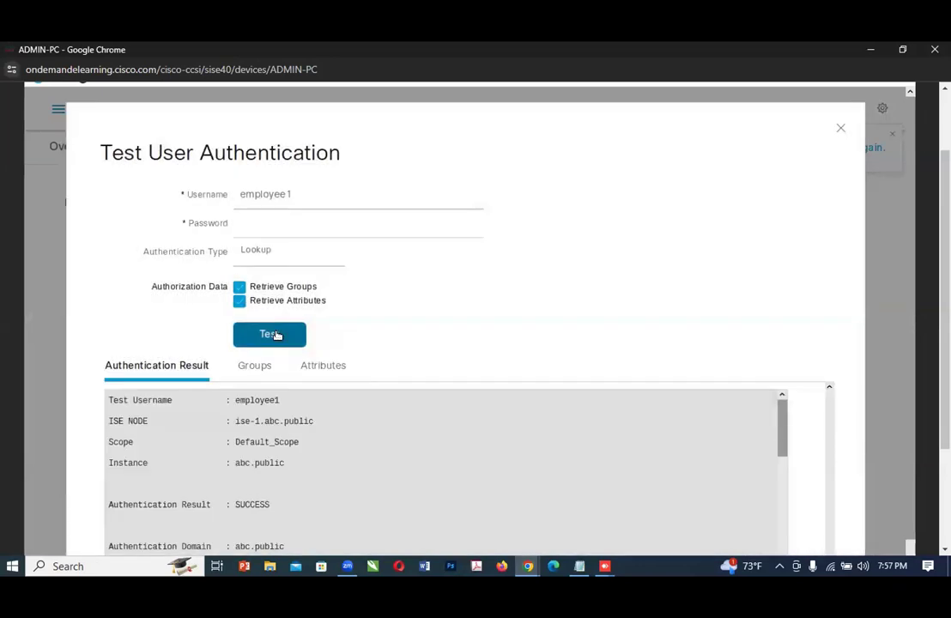
# Step: Examine the authentication result for employee1 and view the available authentication types, keeping Lookup selected
pyautogui.scroll(-1, 378, 433)
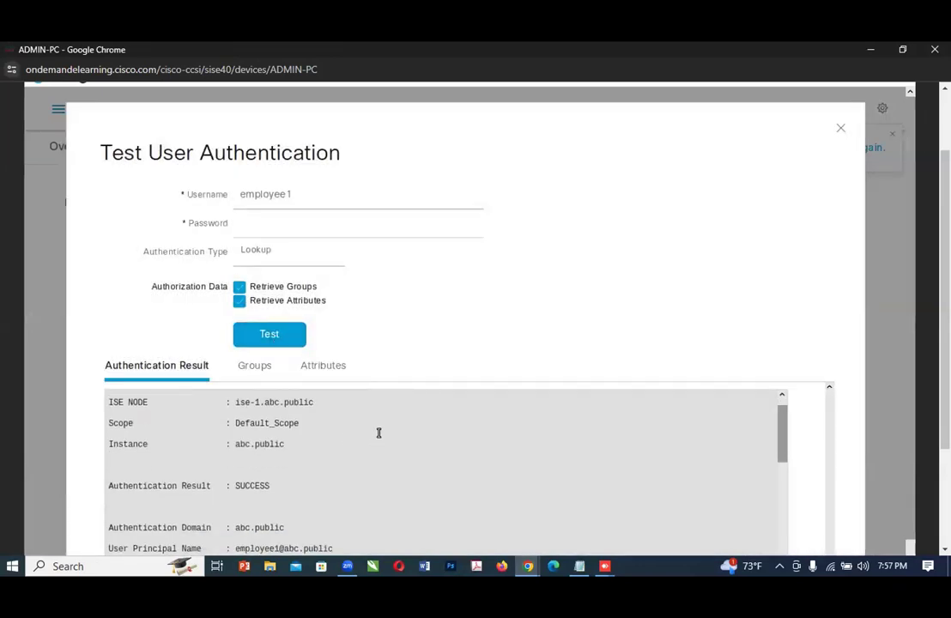
pyautogui.scroll(1, 381, 434)
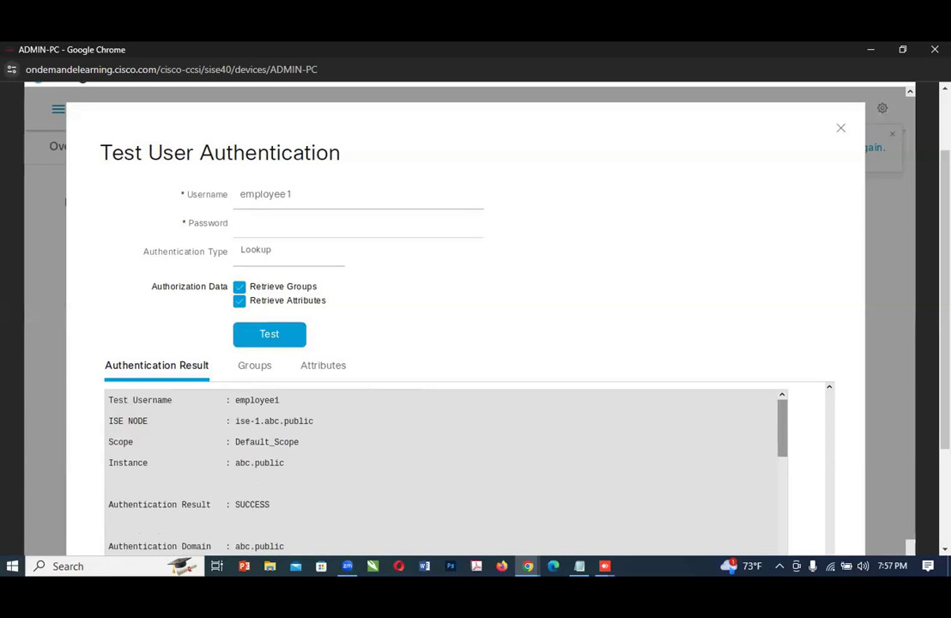
pyautogui.scroll(-2, 300, 486)
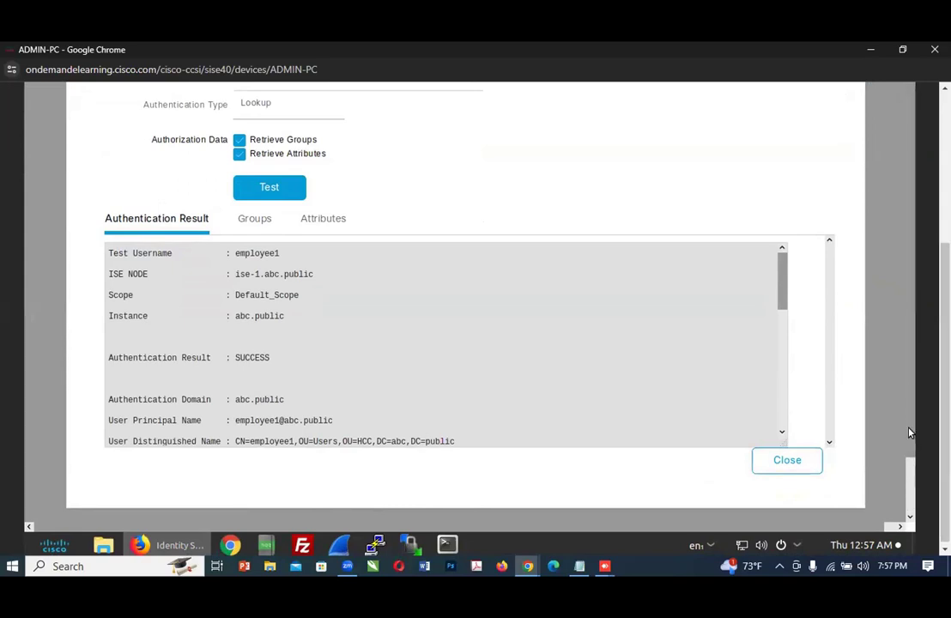
pyautogui.scroll(3, 420, 261)
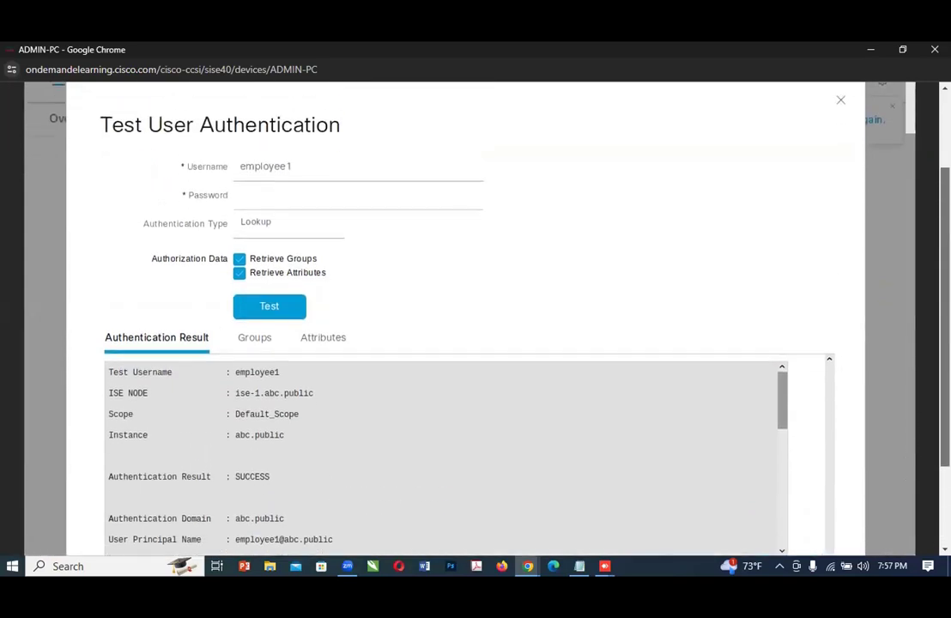
pyautogui.click(277, 254)
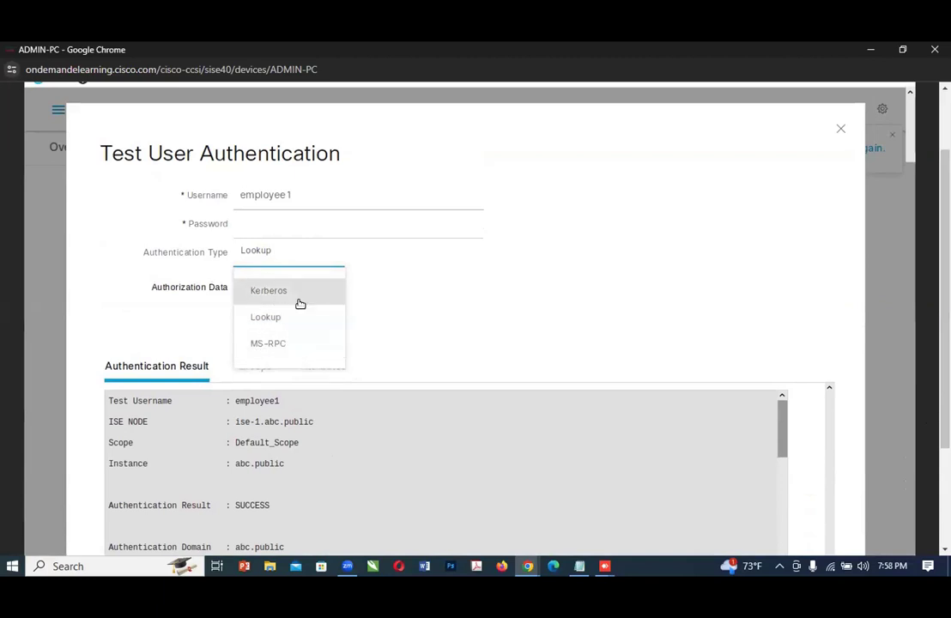
pyautogui.click(446, 323)
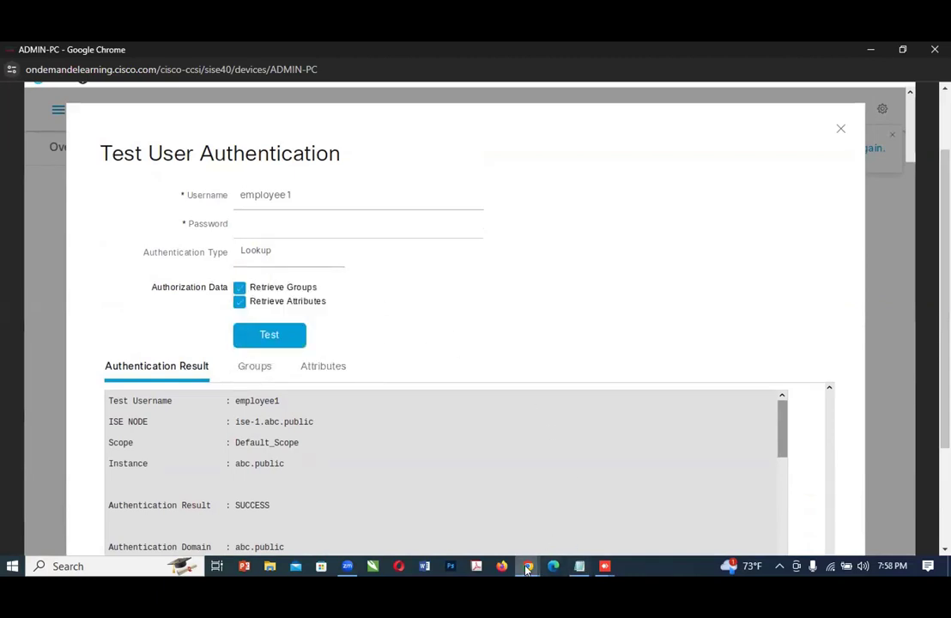
# Step: Return to the lab guide and read Step 33 on reviewing the authentication result, groups and attributes
pyautogui.click(528, 565)
pyautogui.click(553, 539)
pyautogui.scroll(-2, 408, 440)
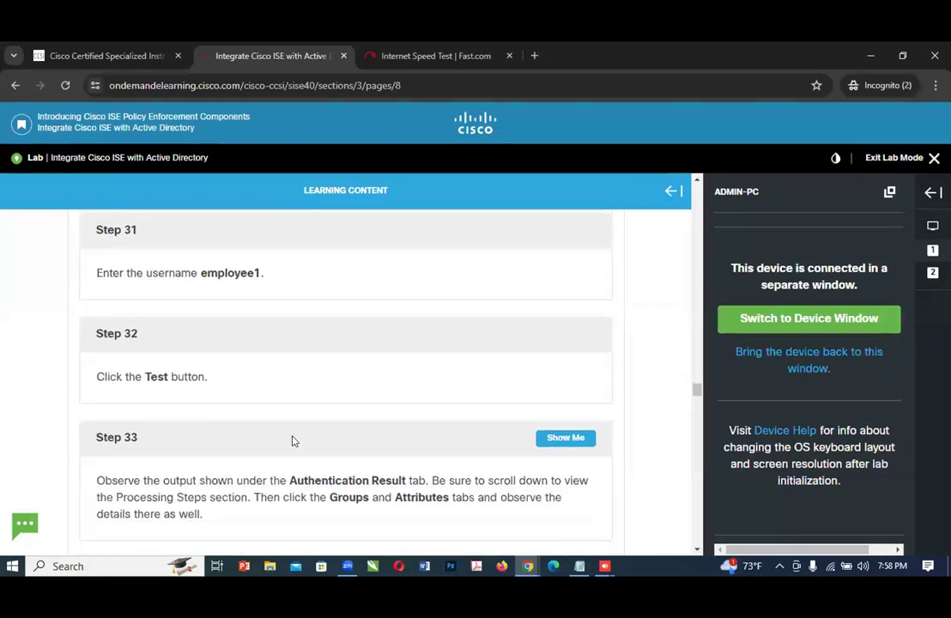
# Step: Reread Step 33 of the lab guide and examine the Processing Steps section of employee1's authentication result on ADMIN-PC
pyautogui.scroll(-1, 258, 444)
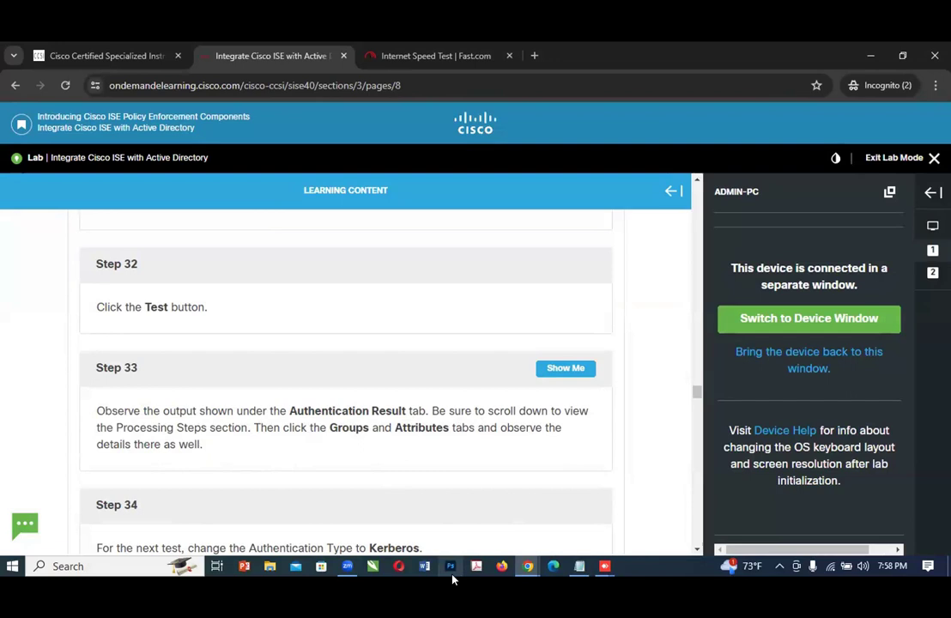
pyautogui.moveTo(527, 569)
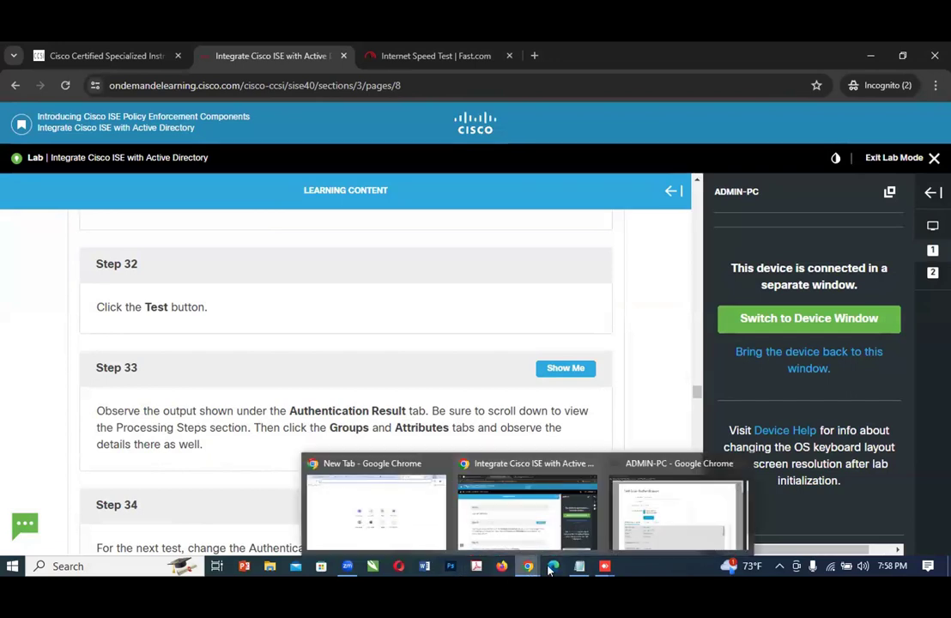
pyautogui.click(666, 527)
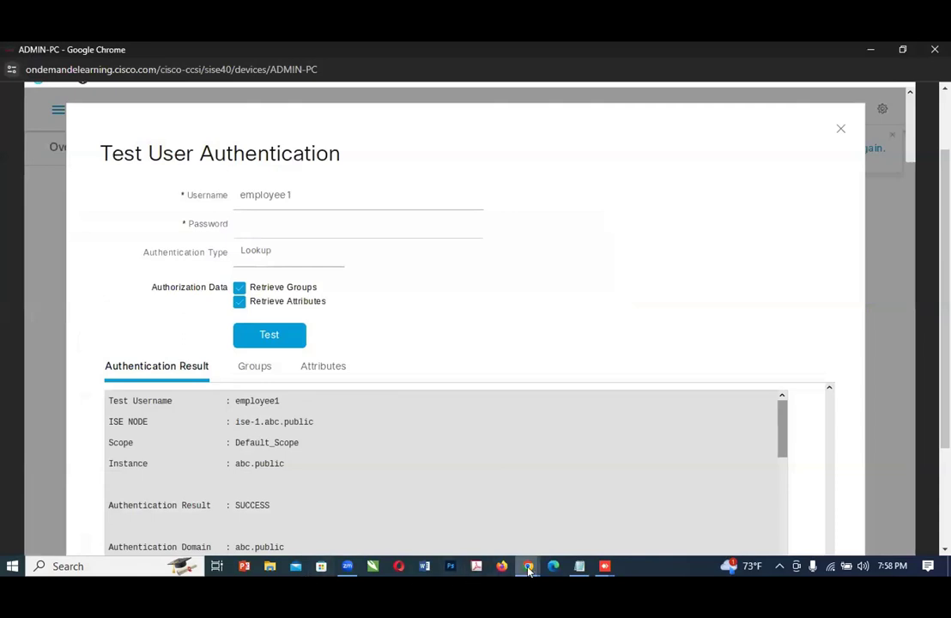
pyautogui.moveTo(528, 568)
pyautogui.click(542, 542)
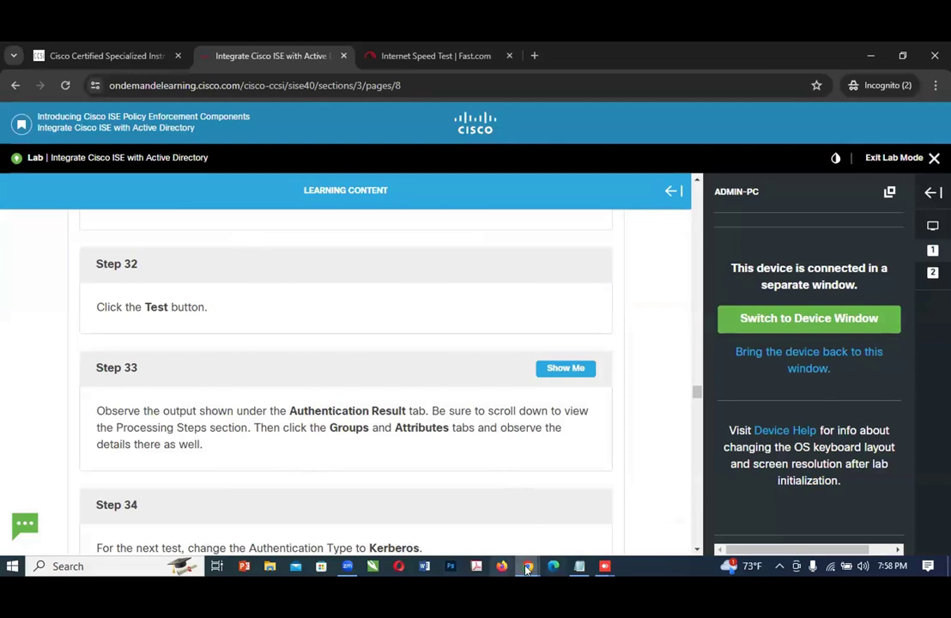
pyautogui.moveTo(527, 567)
pyautogui.click(646, 526)
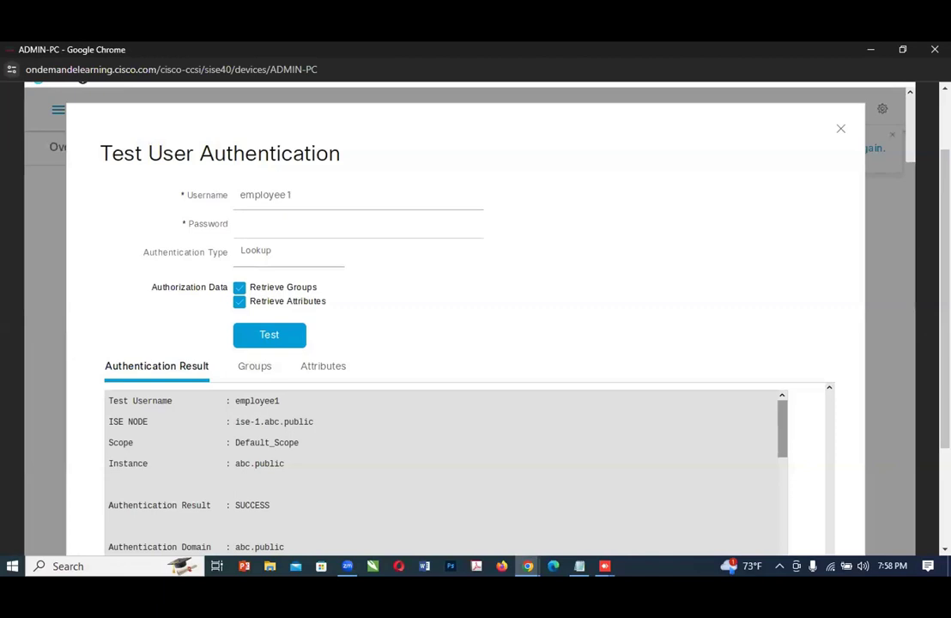
pyautogui.scroll(-3, 463, 343)
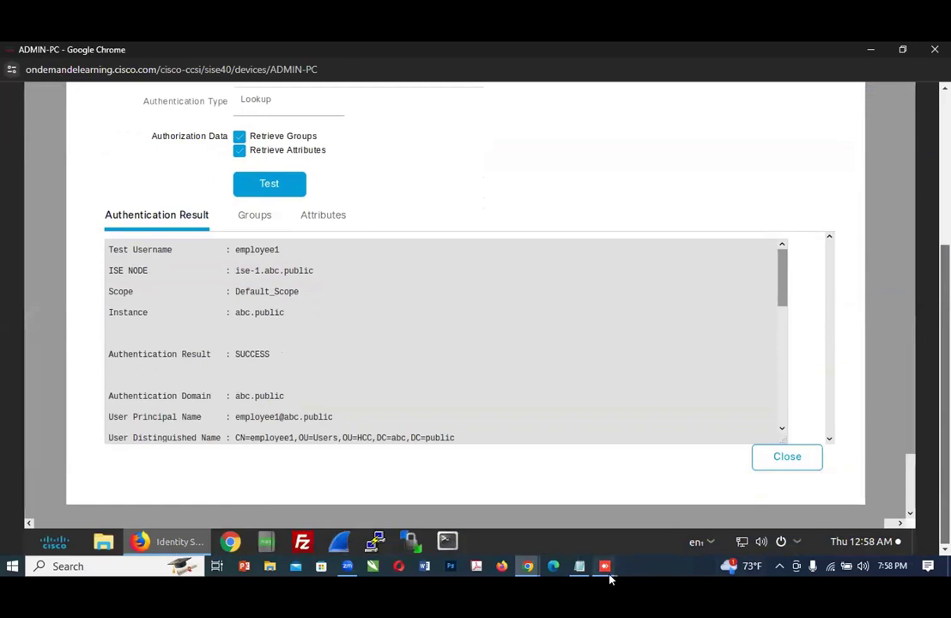
pyautogui.moveTo(775, 308); pyautogui.dragTo(717, 416)
pyautogui.scroll(-1, 780, 426)
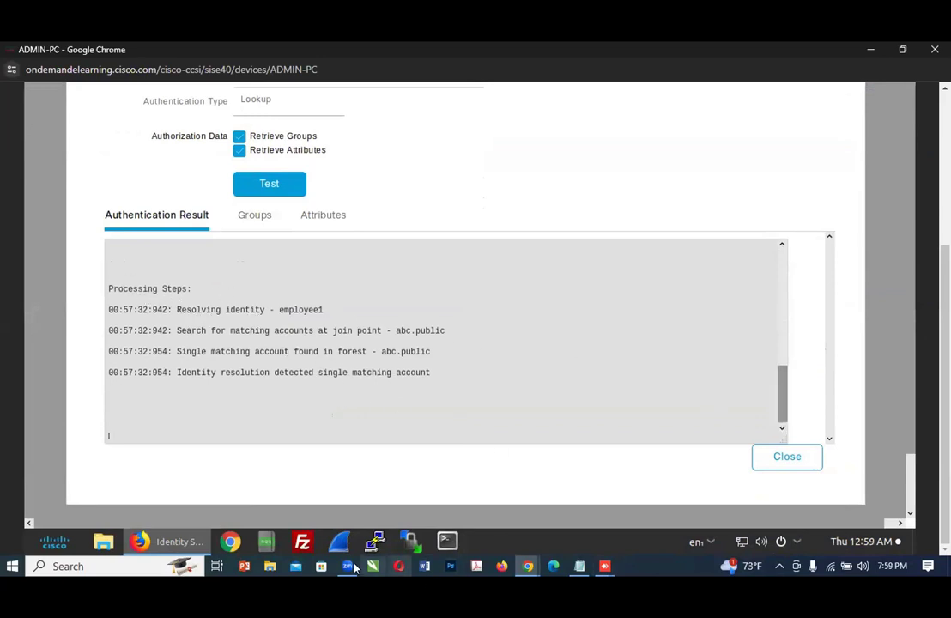
# Step: Read Step 34 of the lab guide and set the Authentication Type to Kerberos in the test form on ADMIN-PC
pyautogui.moveTo(531, 569)
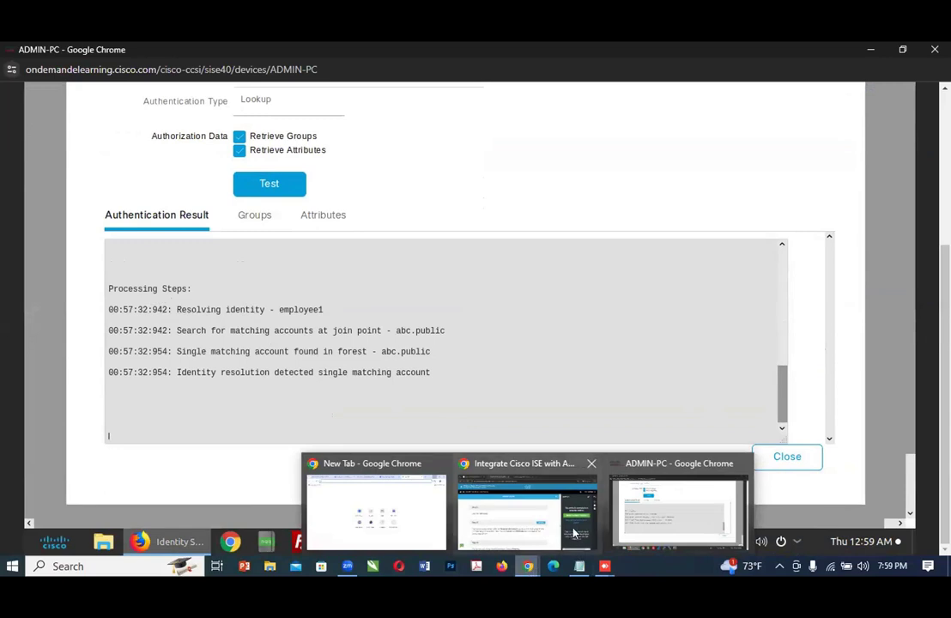
pyautogui.click(463, 481)
pyautogui.scroll(-3, 506, 438)
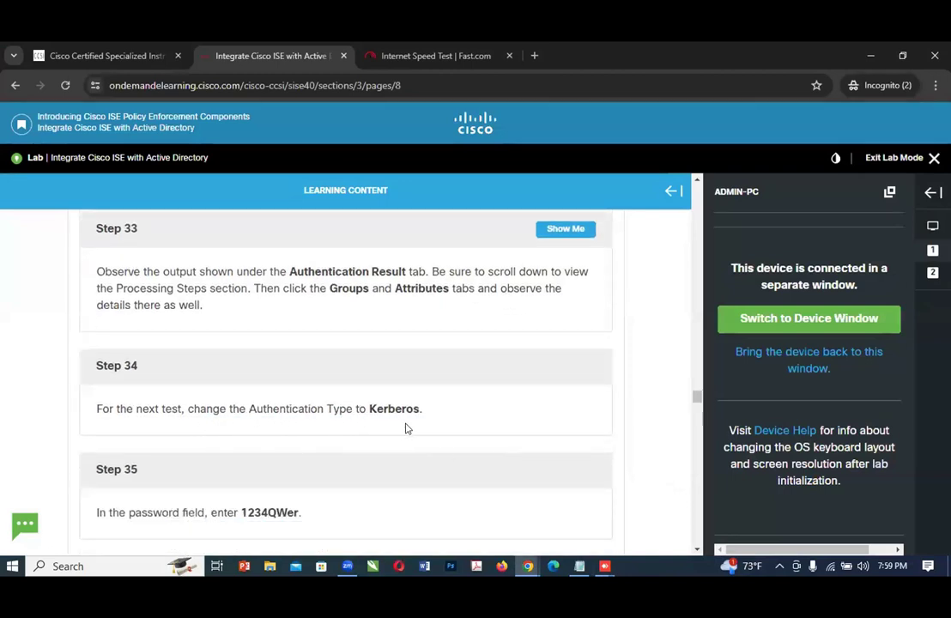
pyautogui.click(529, 566)
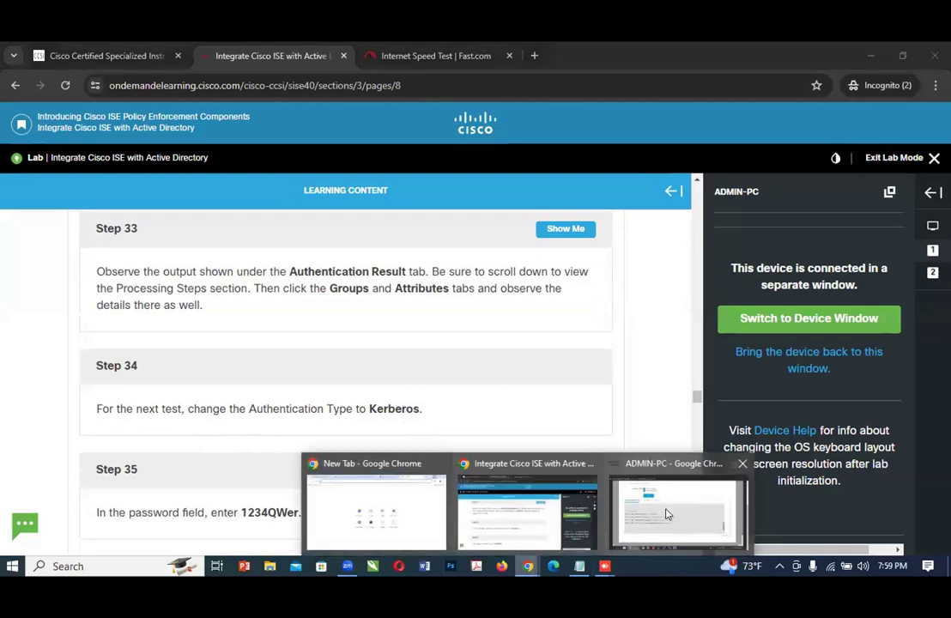
pyautogui.click(652, 502)
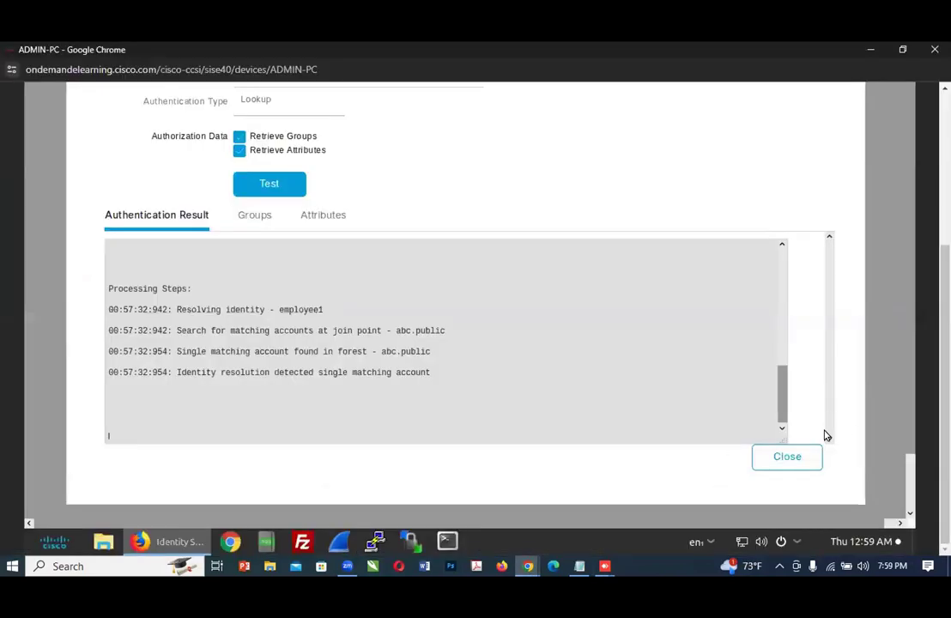
pyautogui.moveTo(910, 452); pyautogui.dragTo(889, 340)
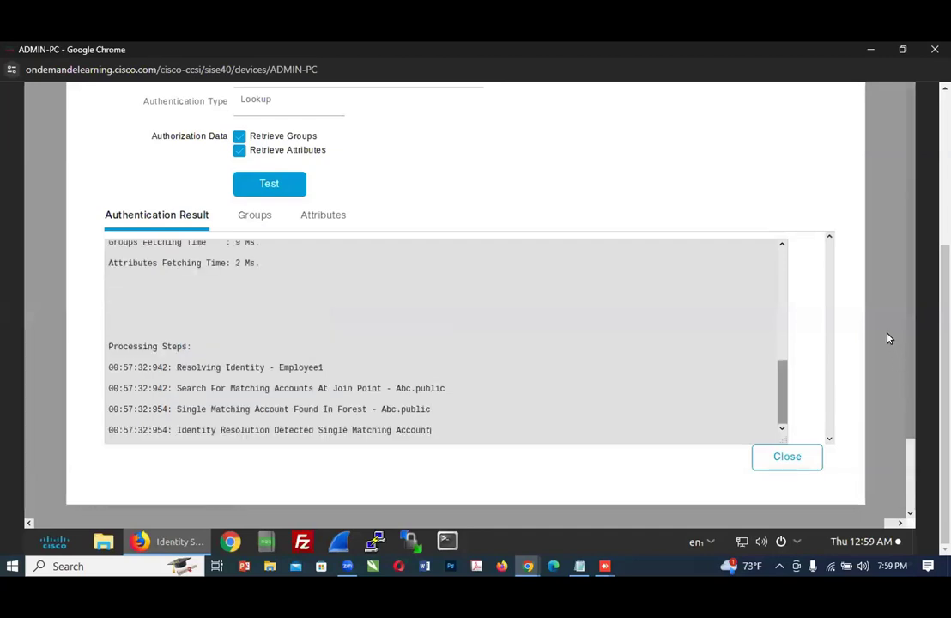
pyautogui.click(244, 110)
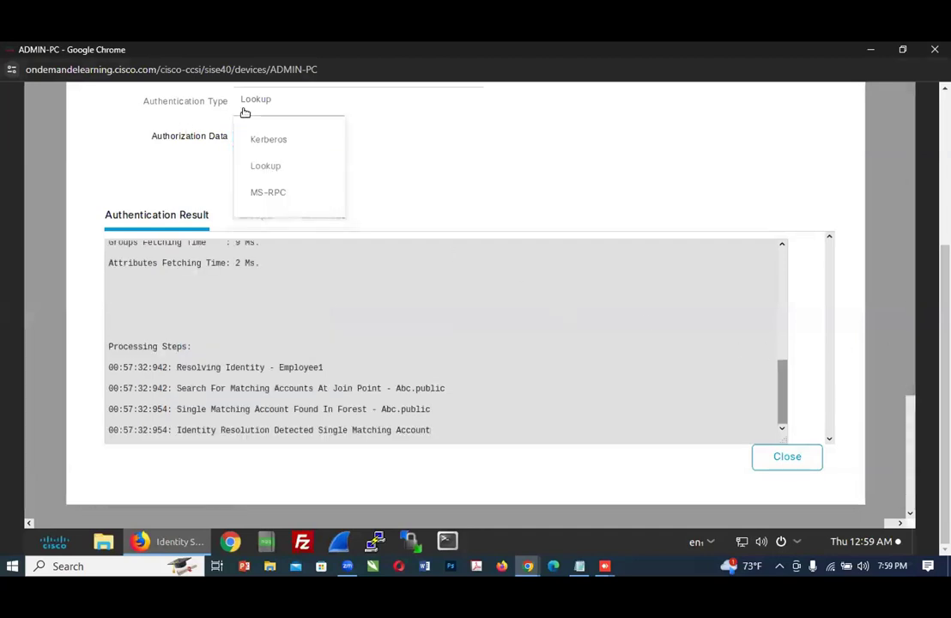
pyautogui.click(286, 140)
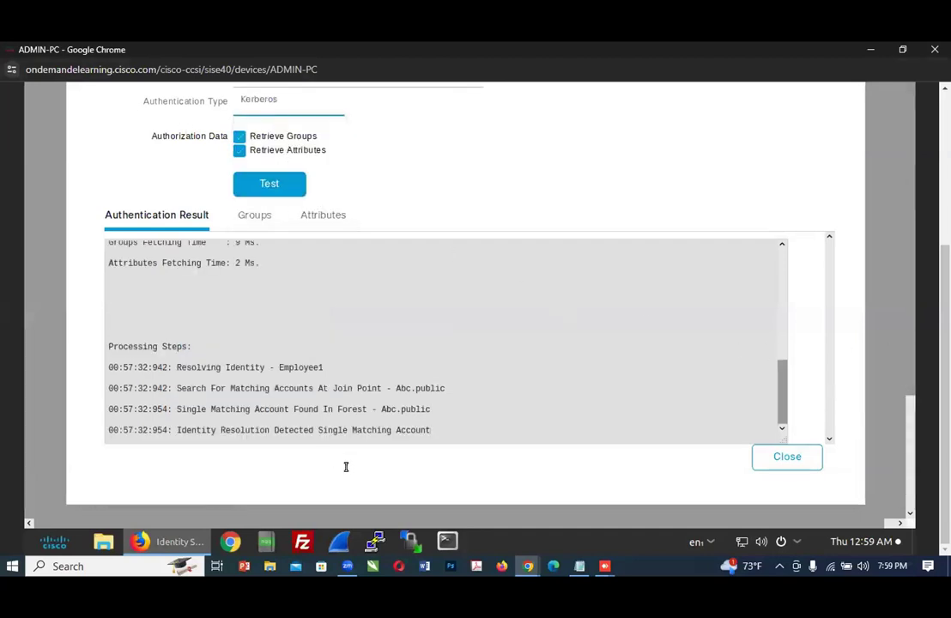
# Step: Read Step 35 of the lab guide and close the Test User Authentication form on ADMIN-PC
pyautogui.moveTo(525, 571)
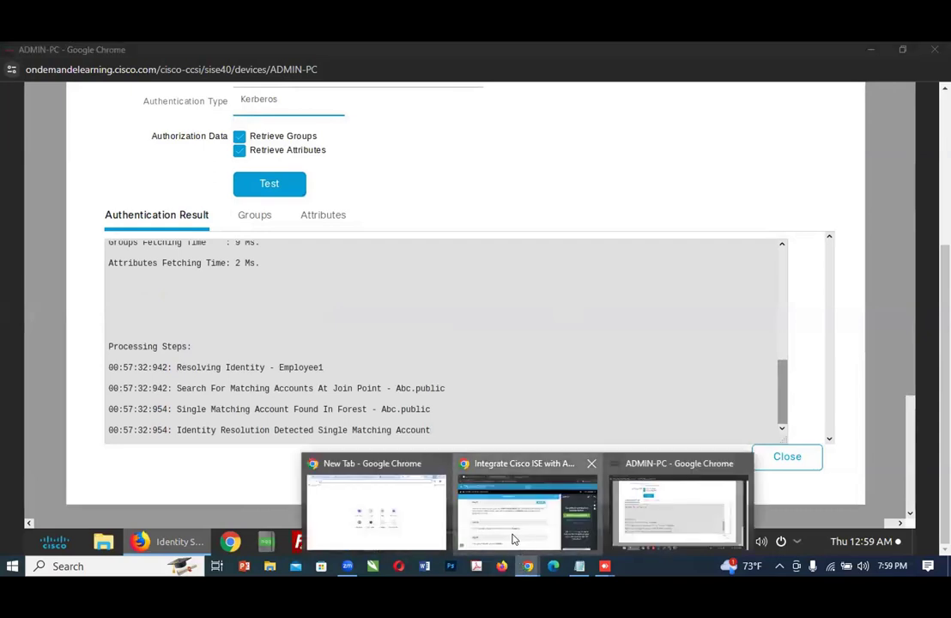
pyautogui.click(512, 539)
pyautogui.scroll(-1, 397, 459)
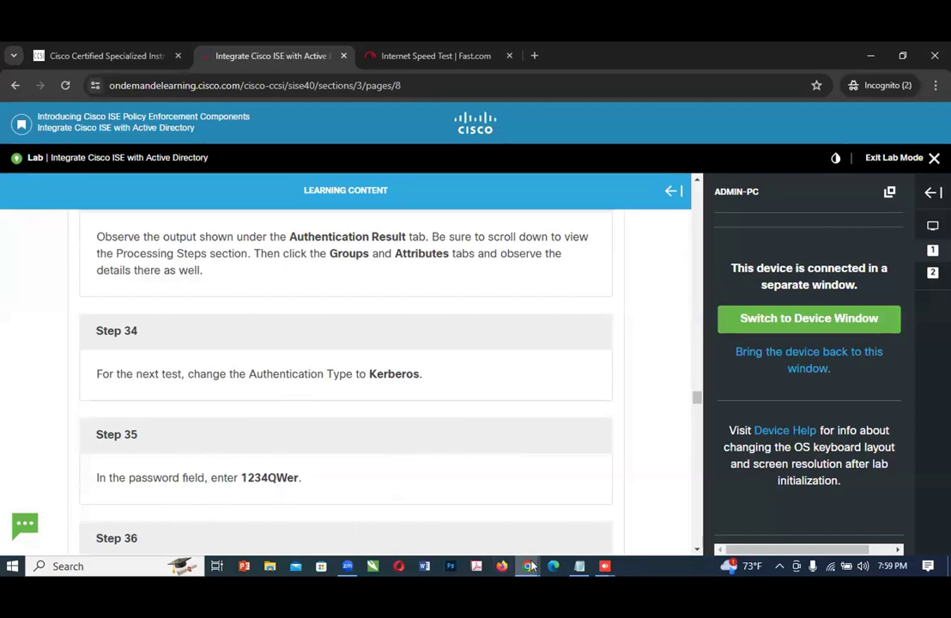
pyautogui.moveTo(526, 568)
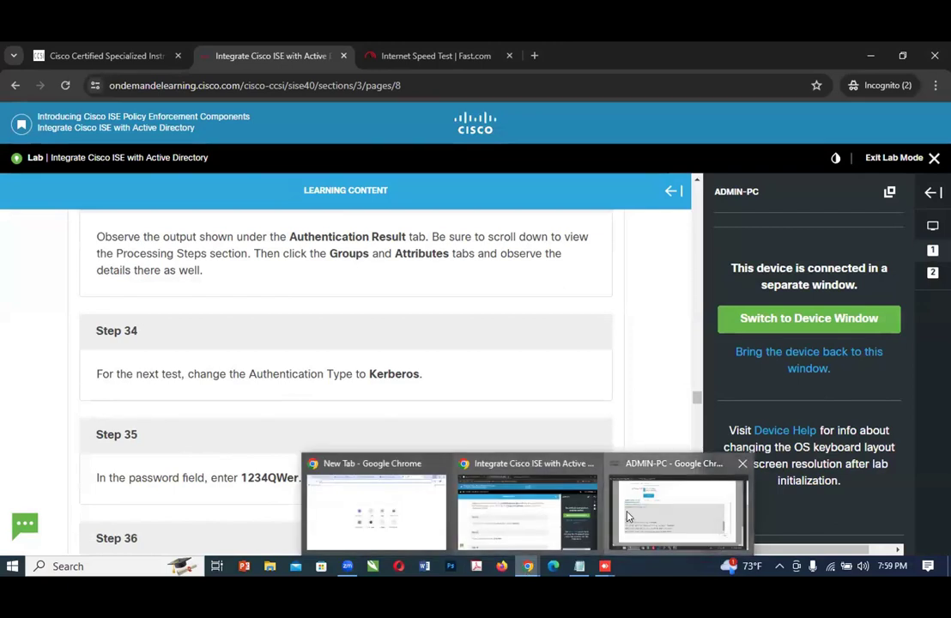
pyautogui.click(678, 512)
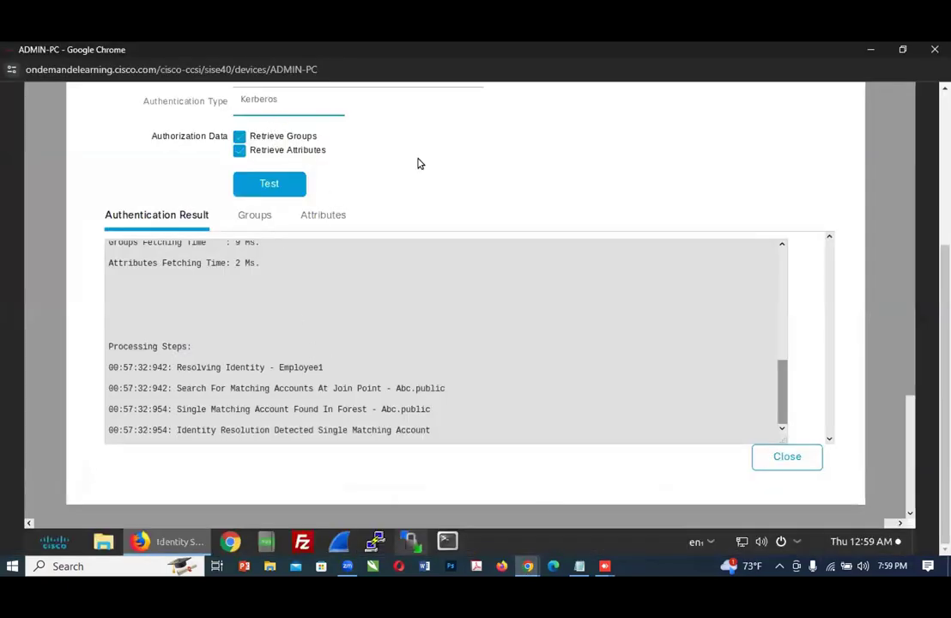
pyautogui.moveTo(910, 445); pyautogui.dragTo(901, 355)
pyautogui.click(790, 461)
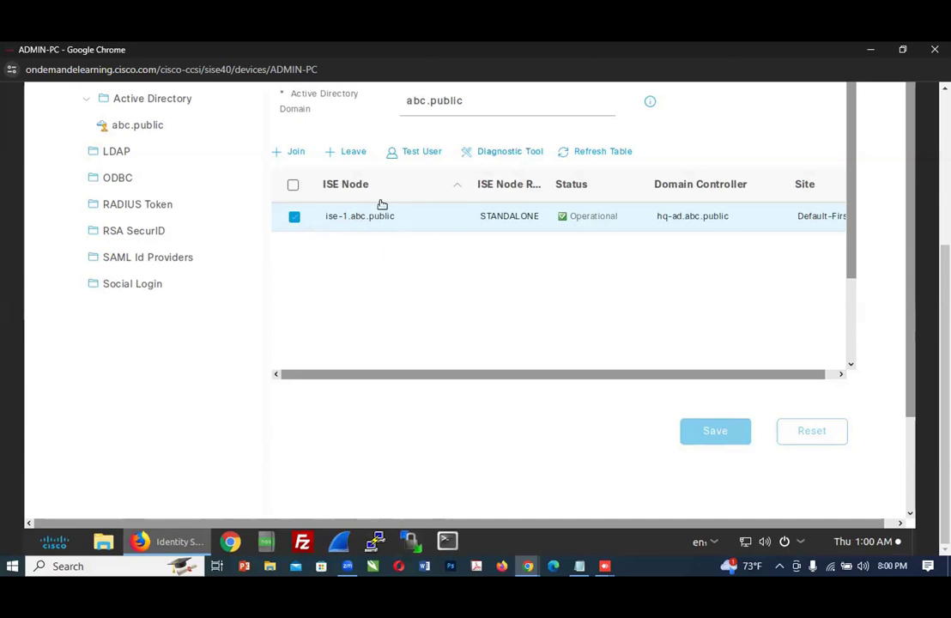
# Step: Reopen the abc.public Active Directory join point and select the ISE node ise-1.abc.public
pyautogui.moveTo(528, 567)
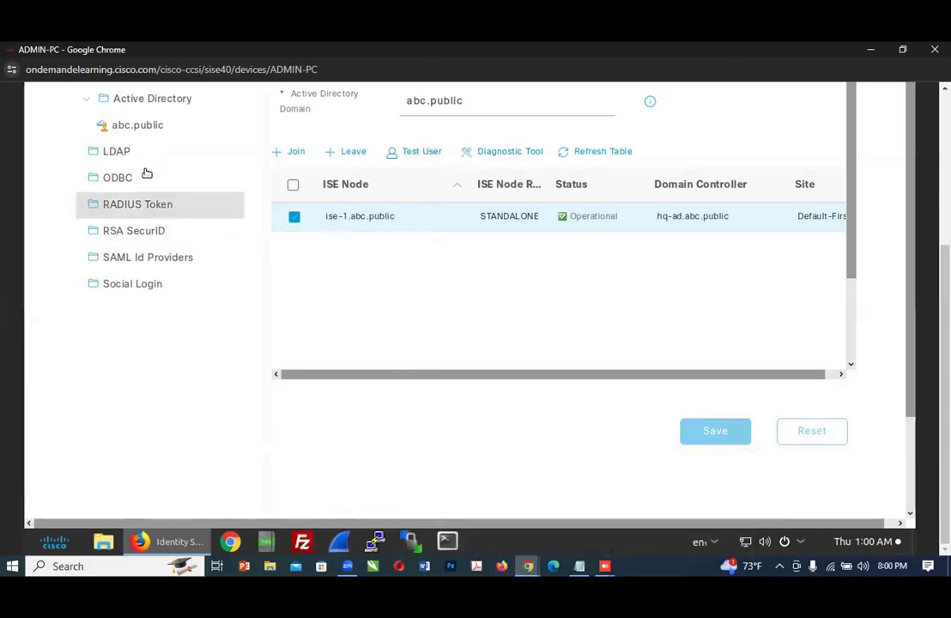
pyautogui.click(158, 130)
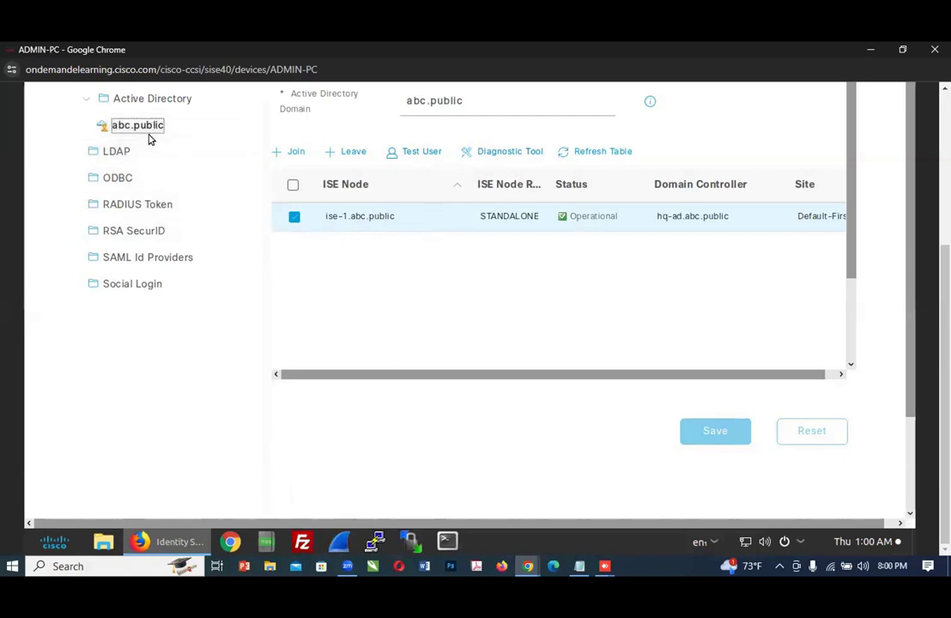
pyautogui.click(121, 128)
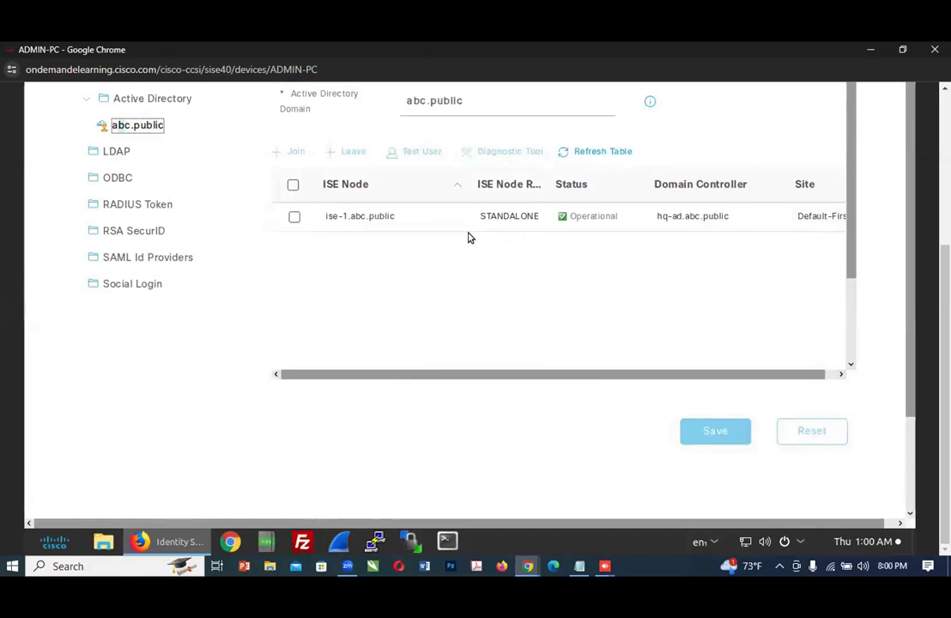
pyautogui.click(295, 217)
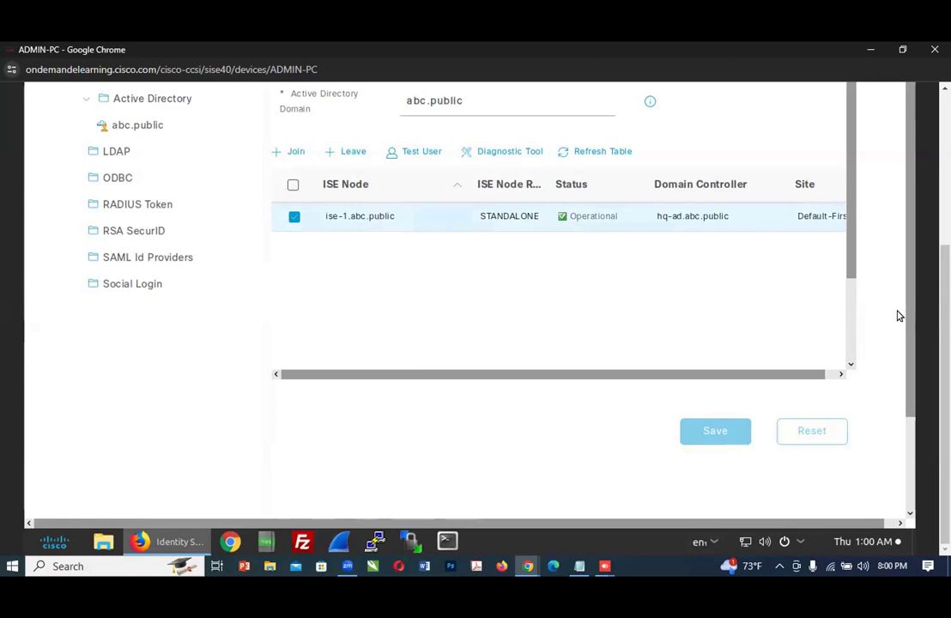
pyautogui.scroll(3, 869, 255)
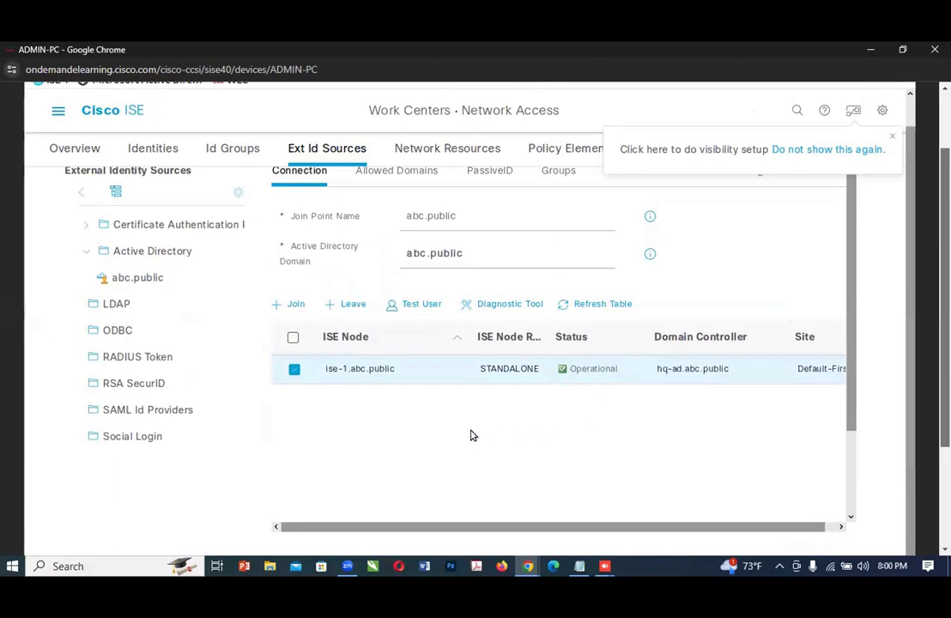
pyautogui.moveTo(530, 570)
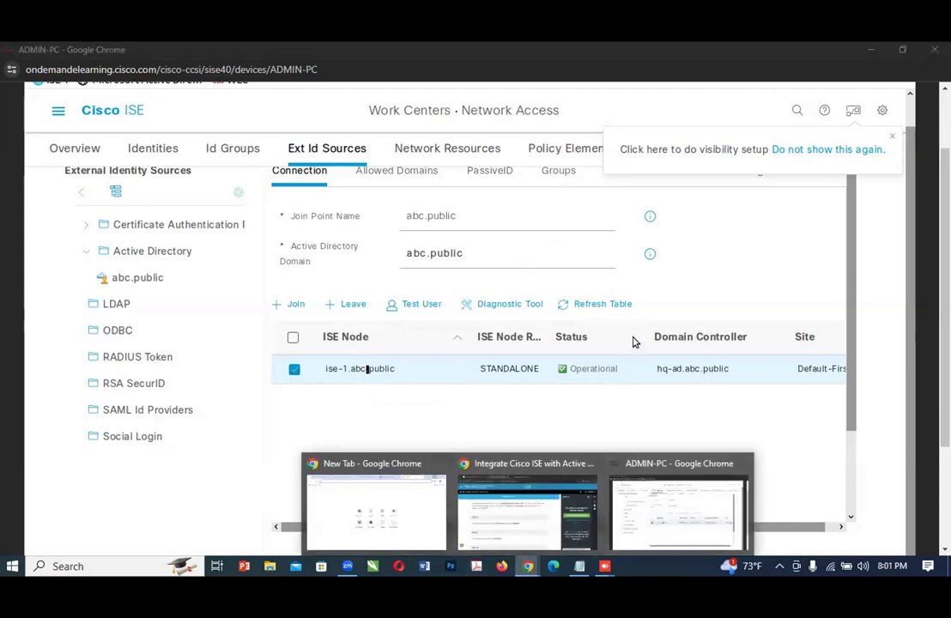
# Step: Open a new user authentication test with type Kerberos, entering the username employee1 and the account password
pyautogui.click(414, 307)
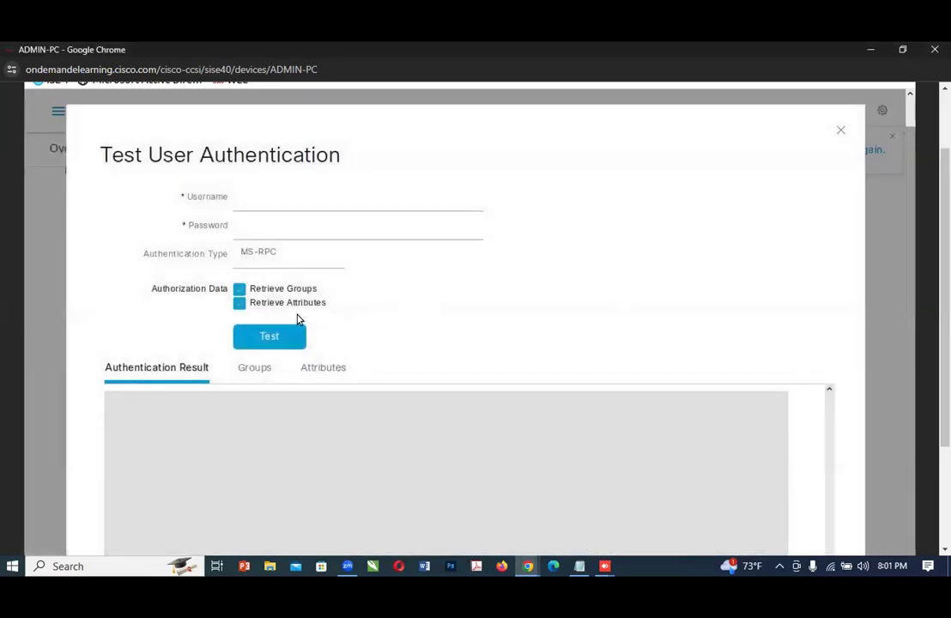
pyautogui.click(274, 263)
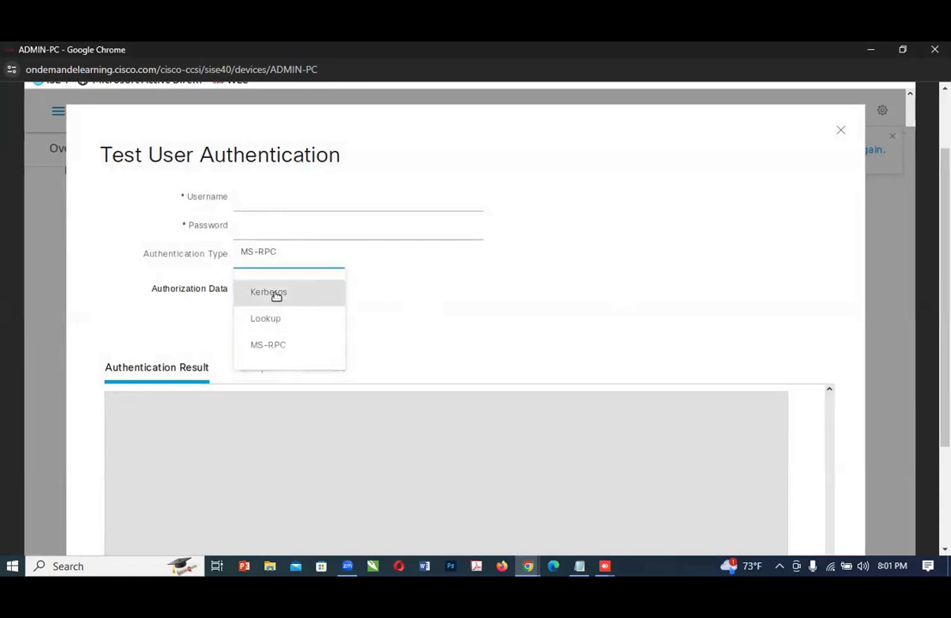
pyautogui.click(277, 294)
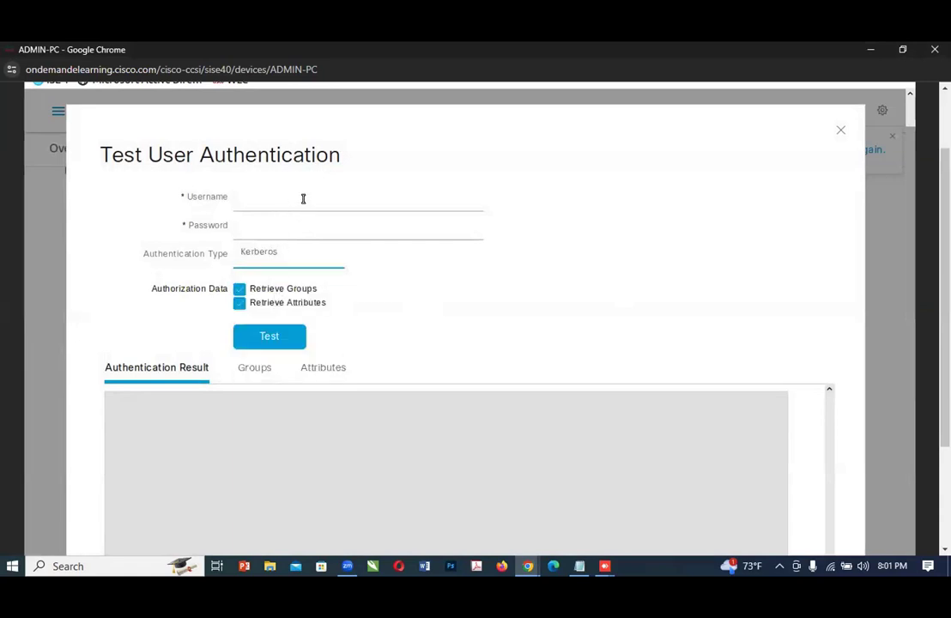
pyautogui.click(275, 206)
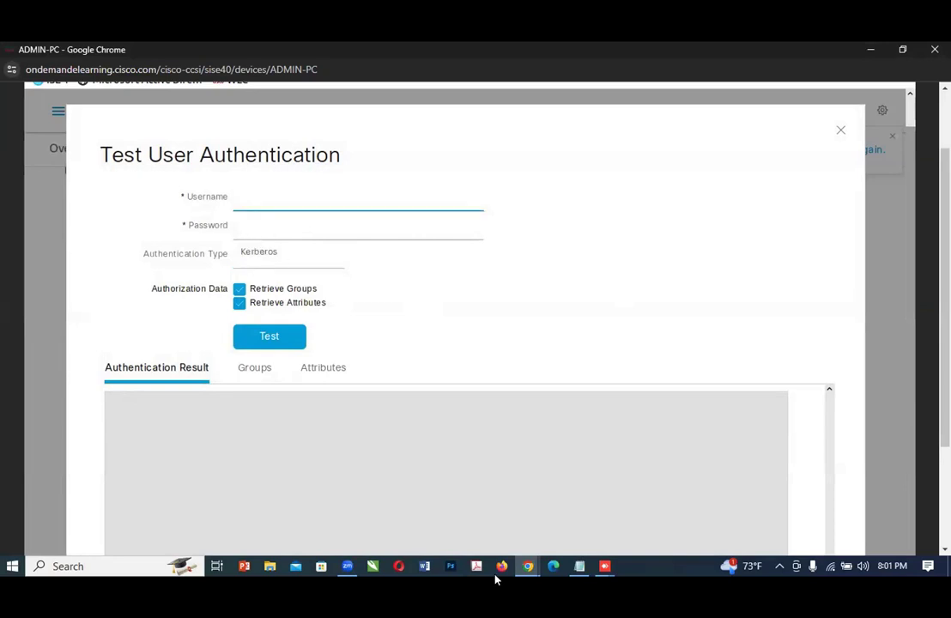
pyautogui.write('employee1')
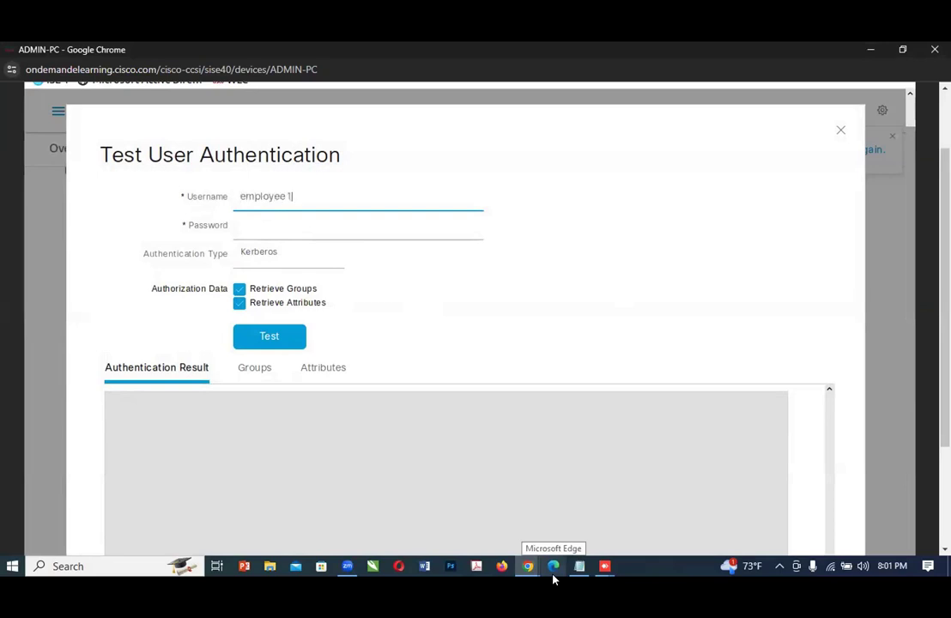
pyautogui.click(245, 223)
pyautogui.write('C1')
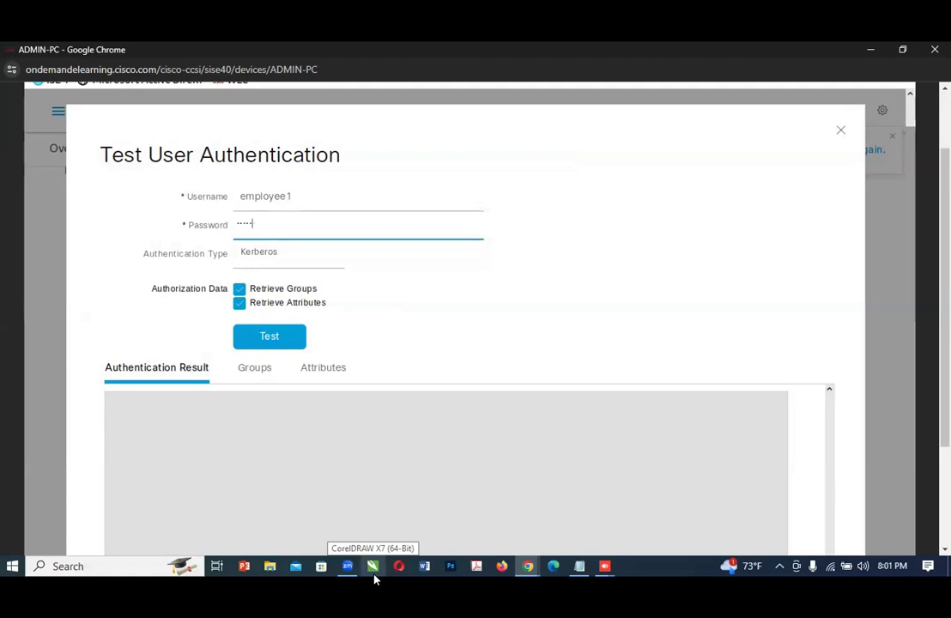
pyautogui.write('34QWer')
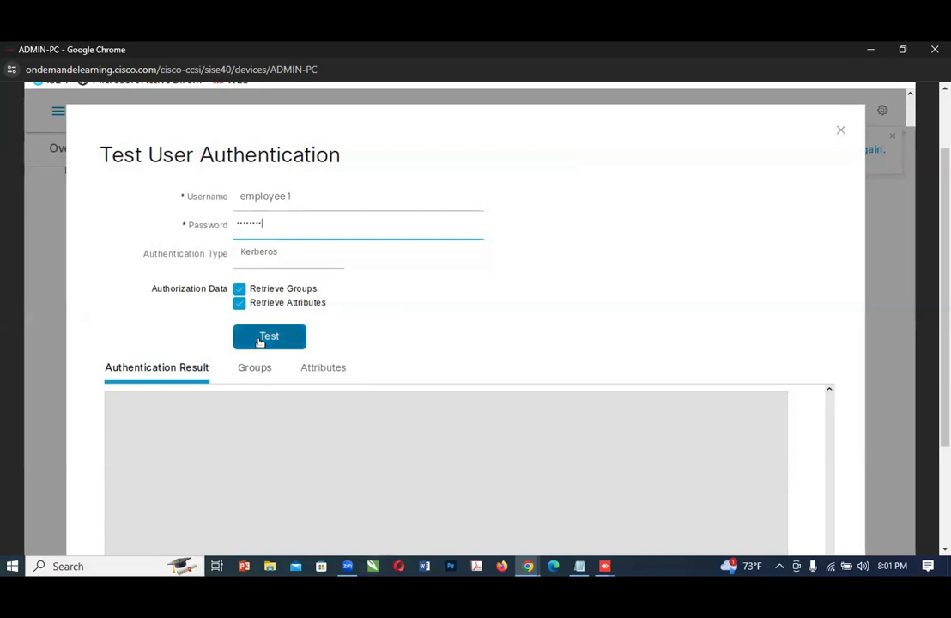
# Step: Read Step 36 of the lab guide and run the Kerberos authentication test for employee1 on ADMIN-PC
pyautogui.click(524, 565)
pyautogui.click(492, 530)
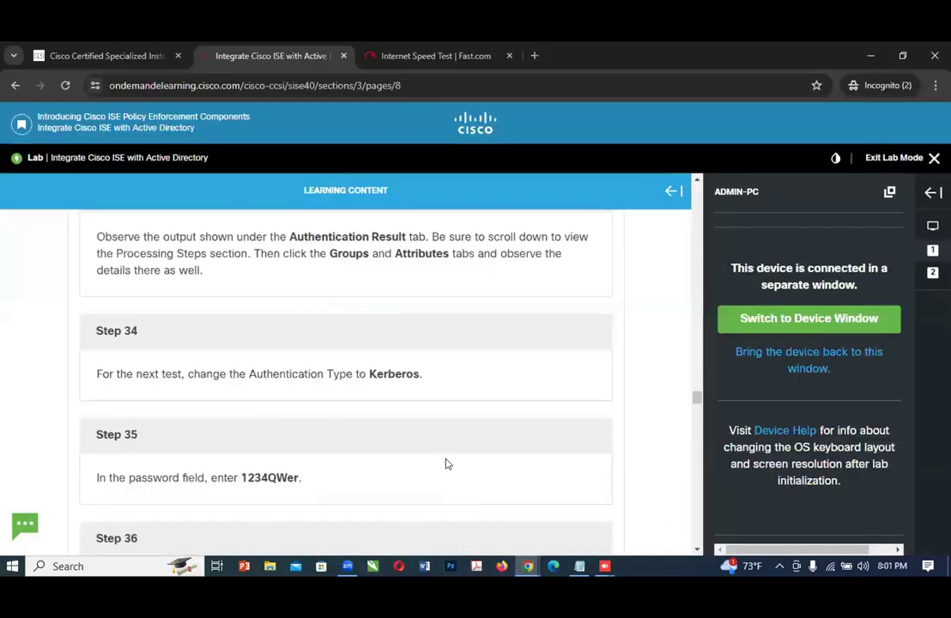
pyautogui.scroll(-1, 371, 477)
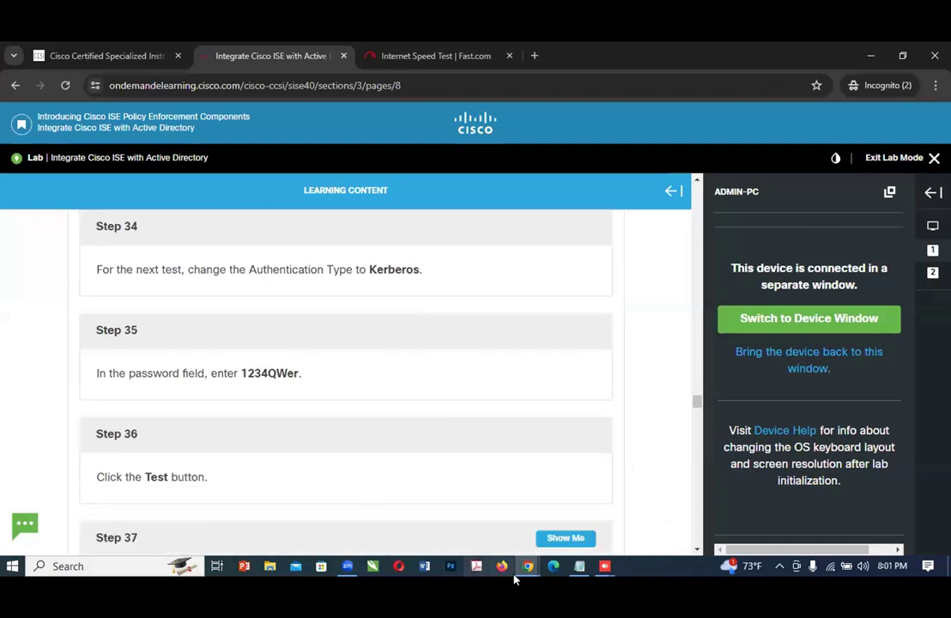
pyautogui.moveTo(528, 564)
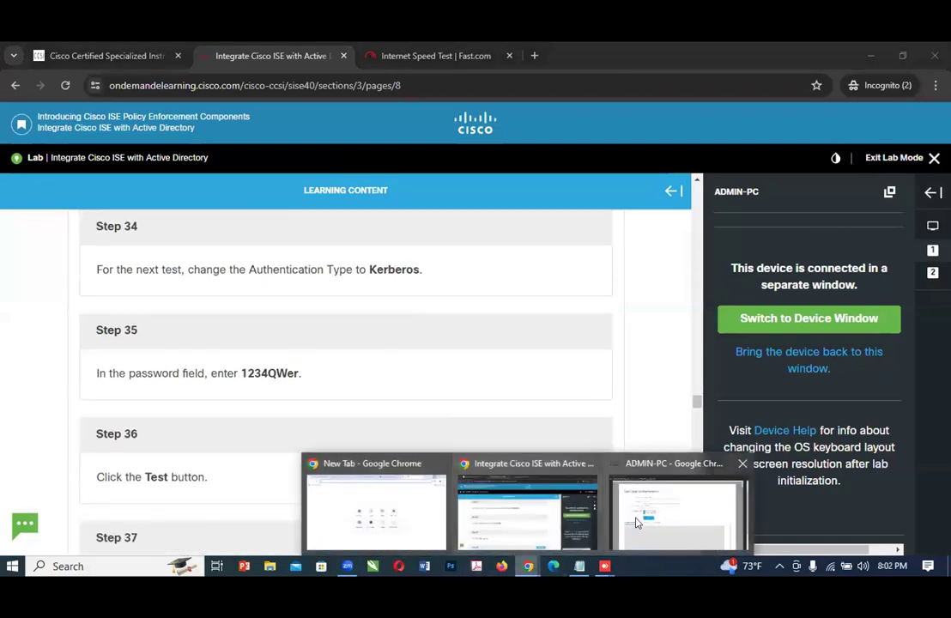
pyautogui.click(661, 506)
pyautogui.click(281, 345)
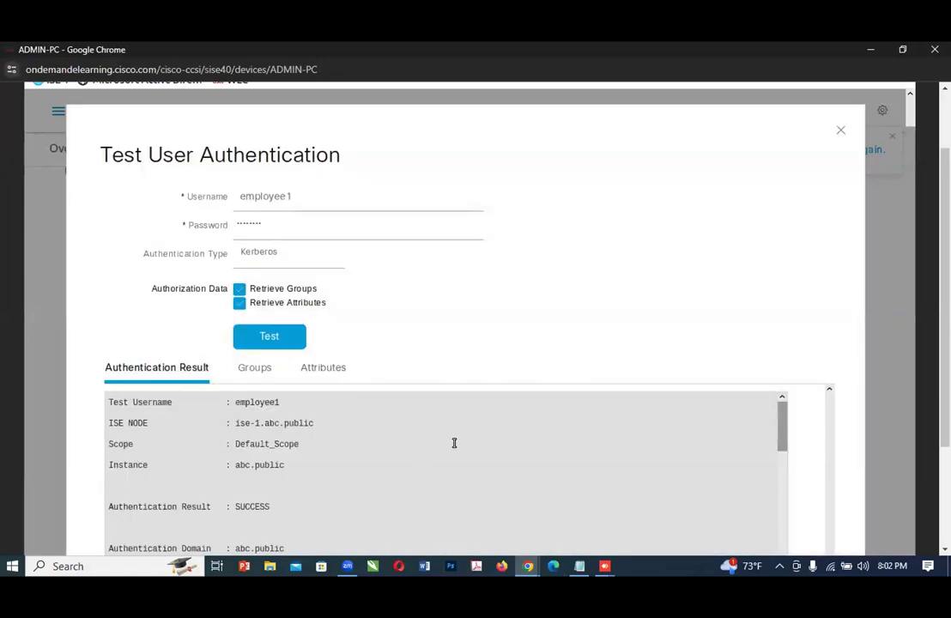
# Step: Review the Kerberos authentication result for employee1 and read Step 37 of the lab guide
pyautogui.scroll(-1, 601, 460)
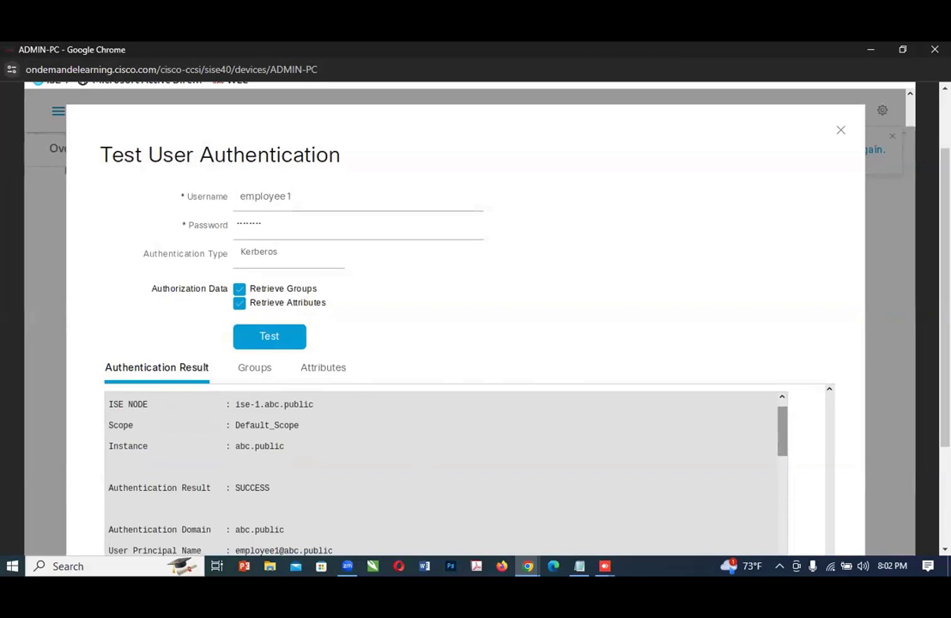
pyautogui.scroll(-3, 476, 318)
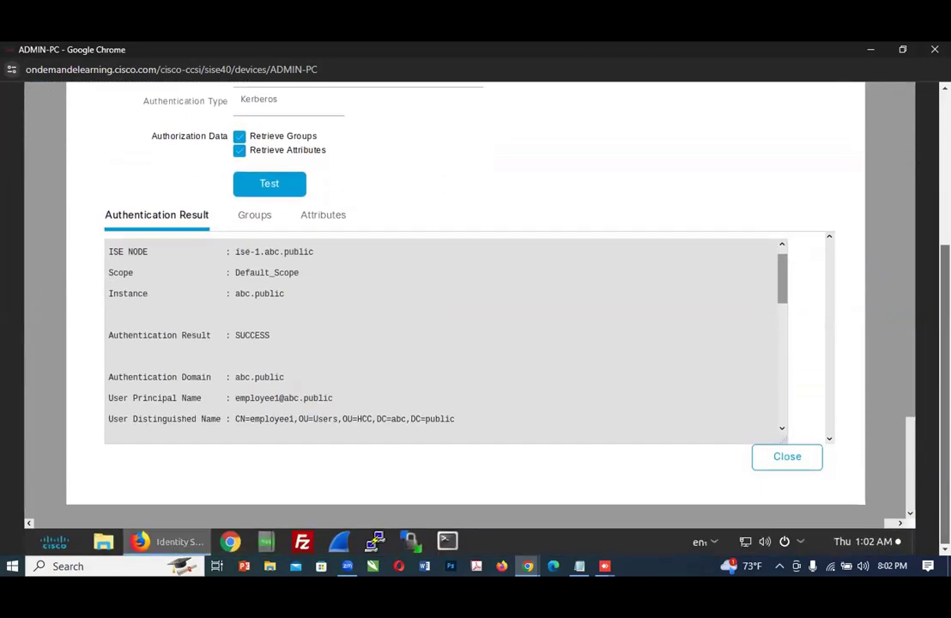
pyautogui.click(527, 569)
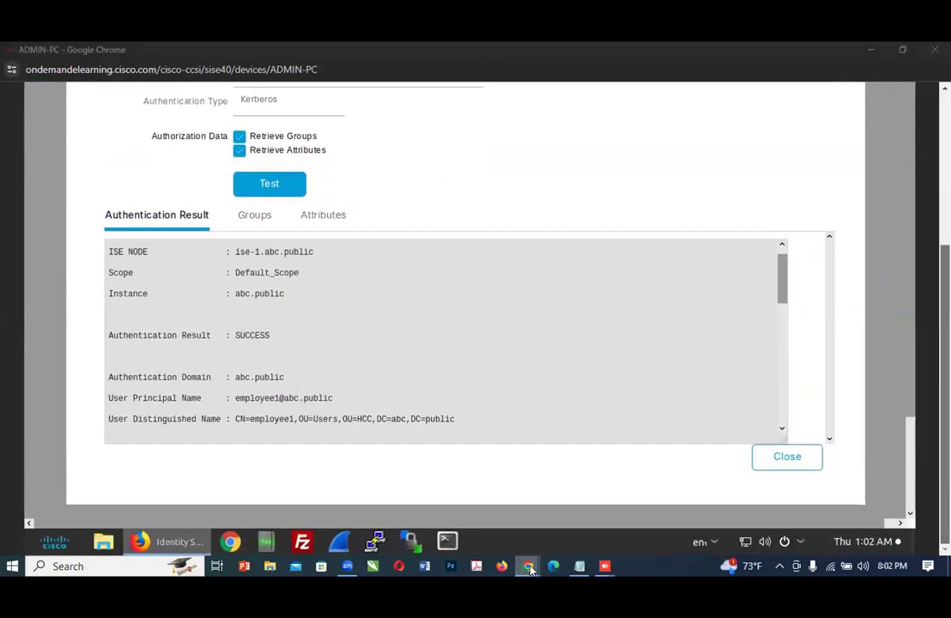
pyautogui.click(496, 526)
pyautogui.scroll(-4, 292, 493)
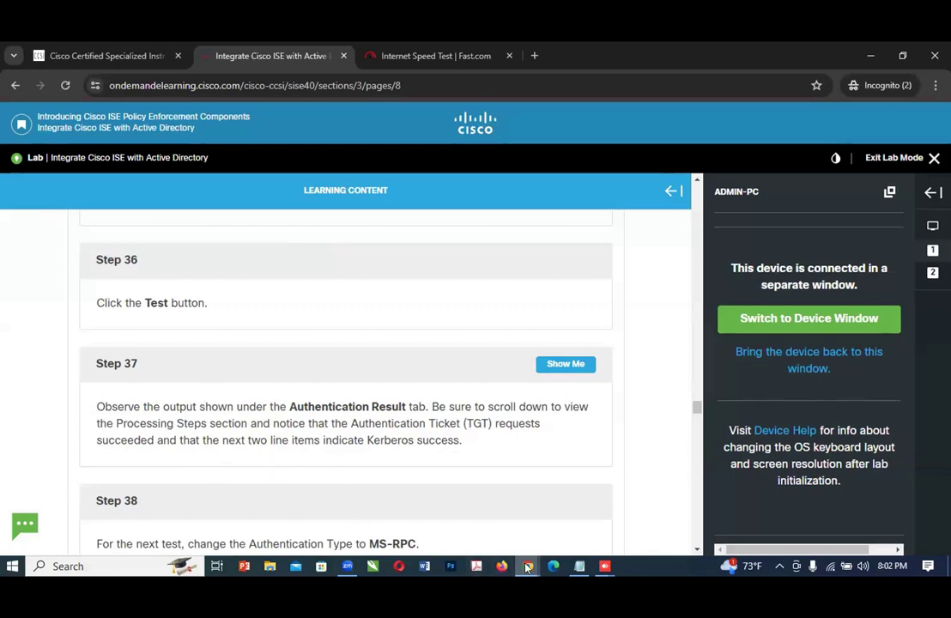
# Step: Examine the Processing Steps section of the Kerberos test result on ADMIN-PC, focusing on the ticket requests
pyautogui.moveTo(527, 566)
pyautogui.click(673, 509)
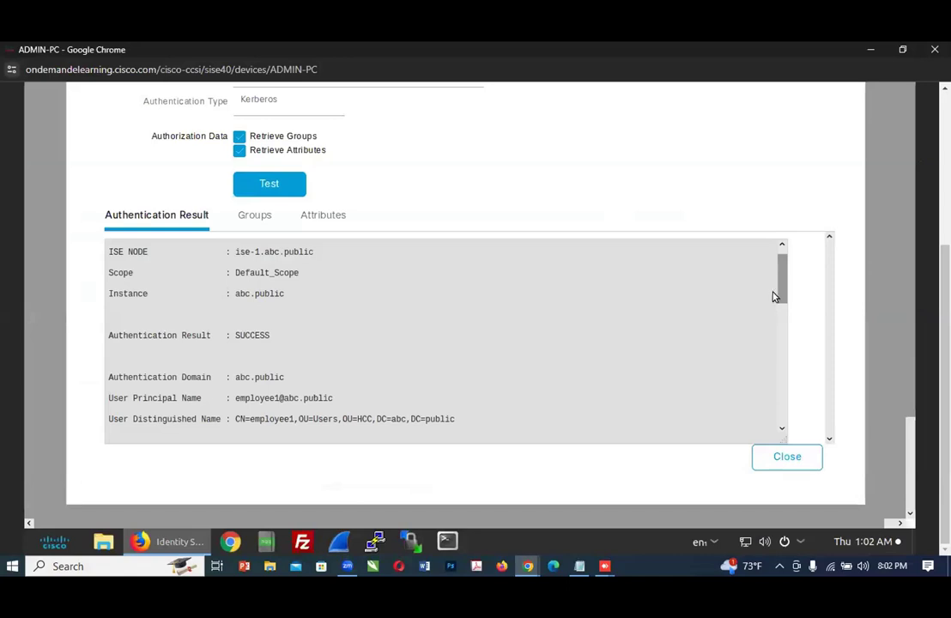
pyautogui.moveTo(780, 296); pyautogui.dragTo(792, 403)
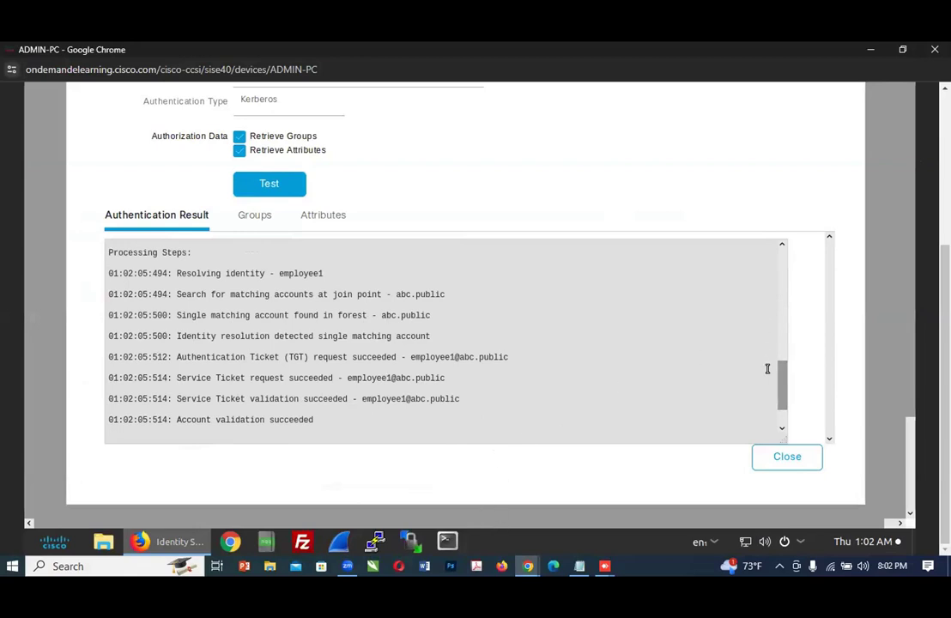
pyautogui.scroll(3, 783, 354)
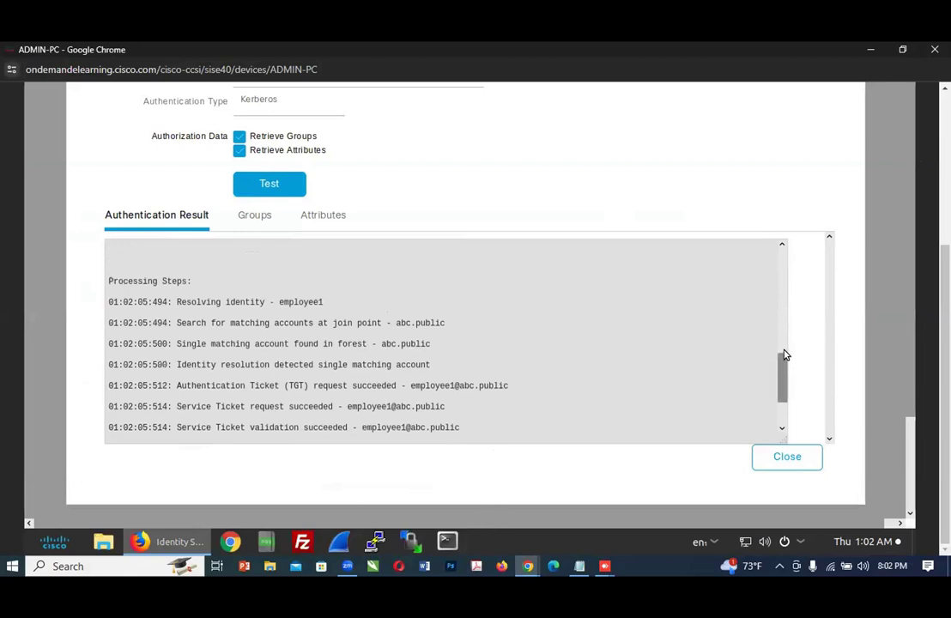
pyautogui.scroll(5, 784, 321)
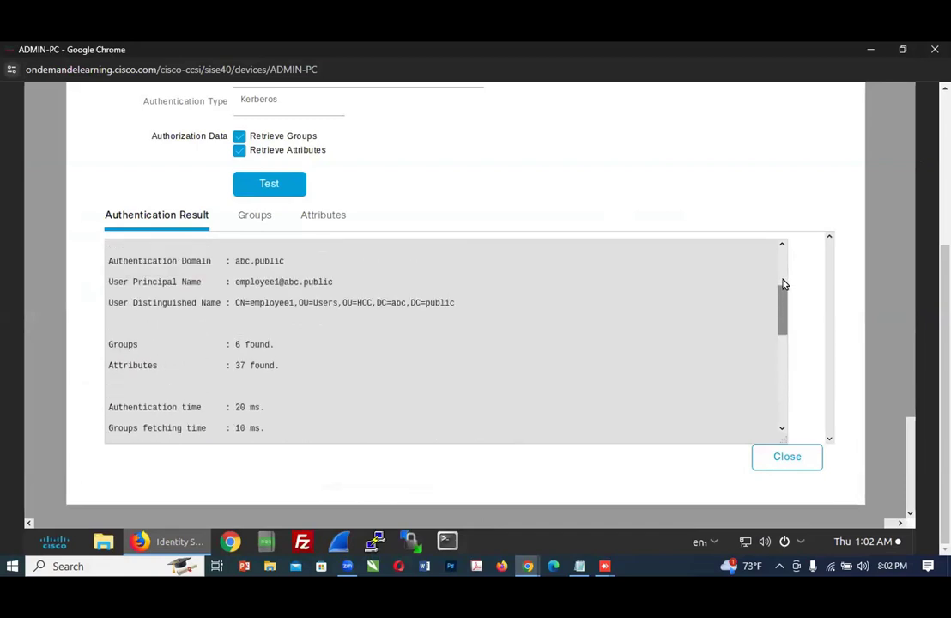
pyautogui.scroll(-2, 764, 288)
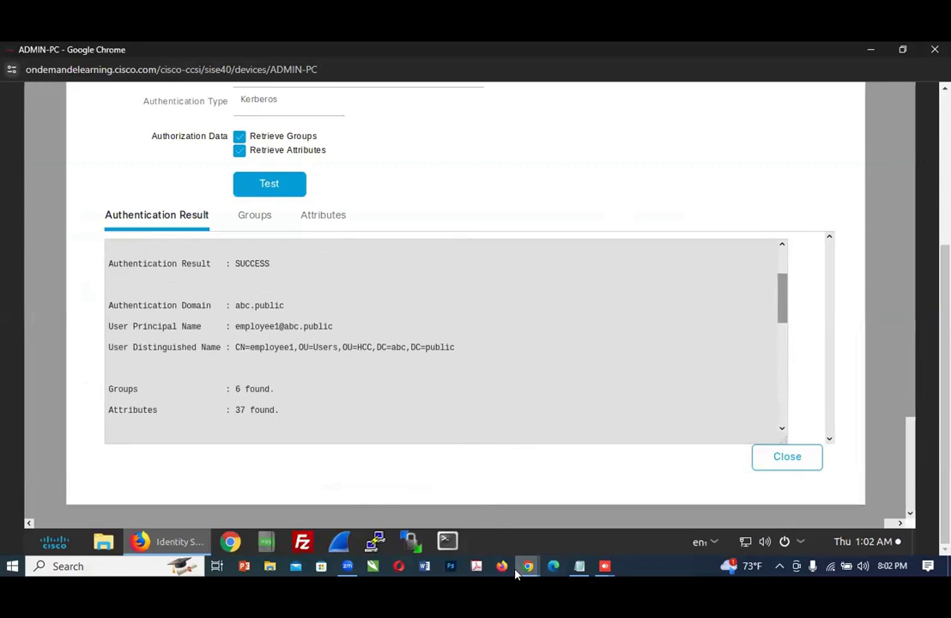
# Step: Read Steps 38 and 39 of the lab guide and run an MS-RPC authentication test for employee1 on ADMIN-PC
pyautogui.moveTo(524, 566)
pyautogui.click(549, 532)
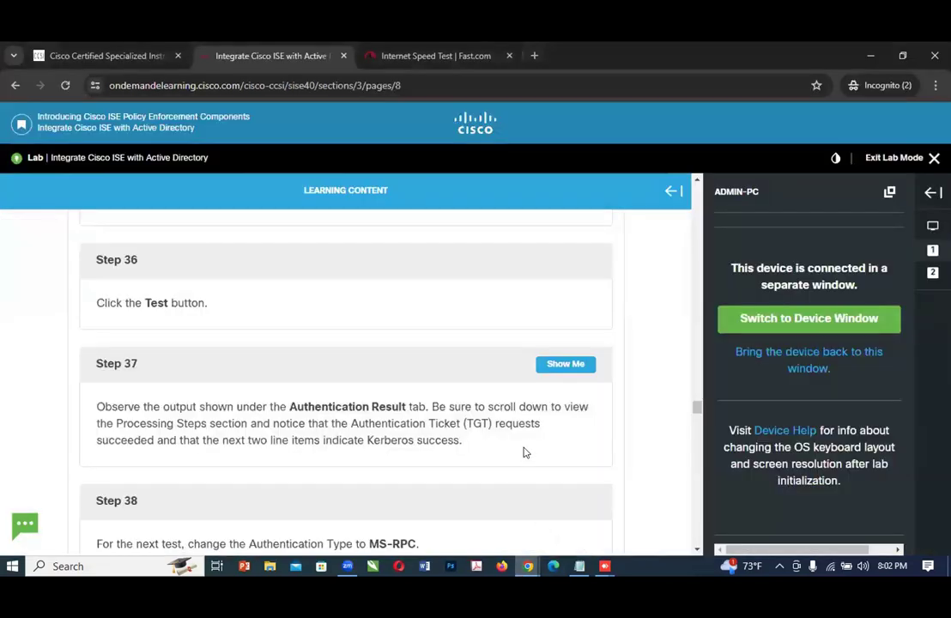
pyautogui.scroll(-1, 526, 440)
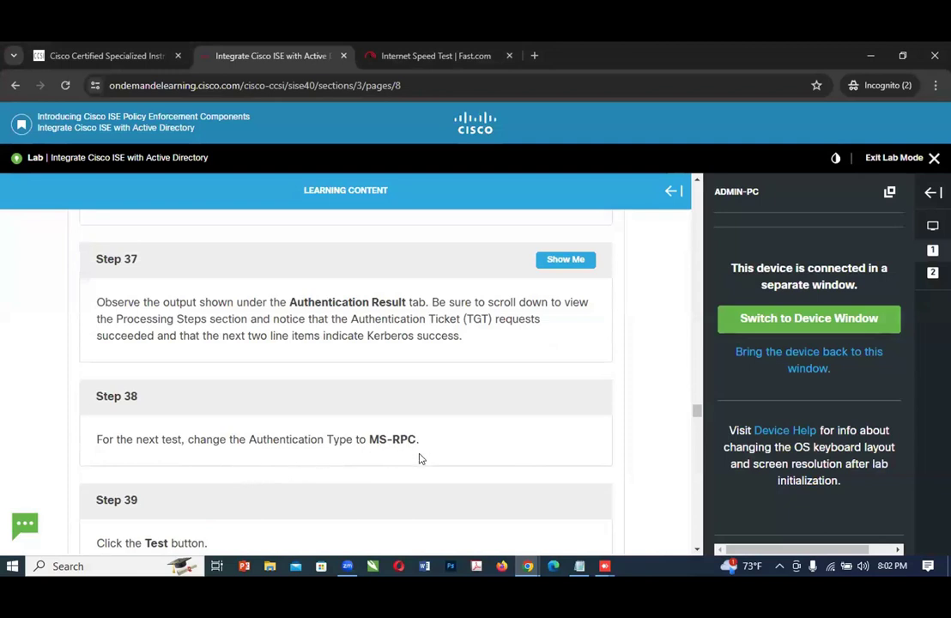
pyautogui.scroll(-2, 420, 466)
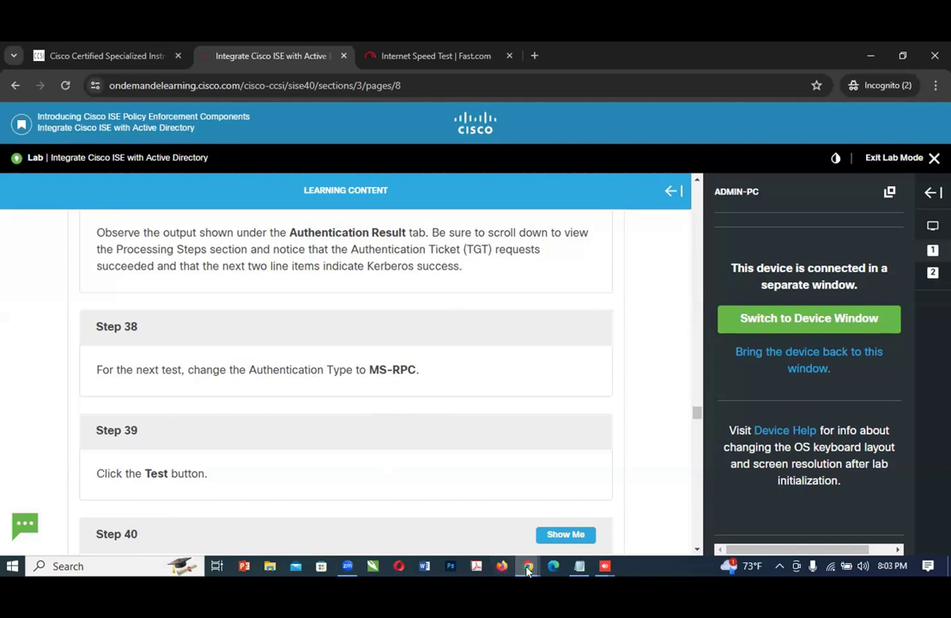
pyautogui.moveTo(526, 569)
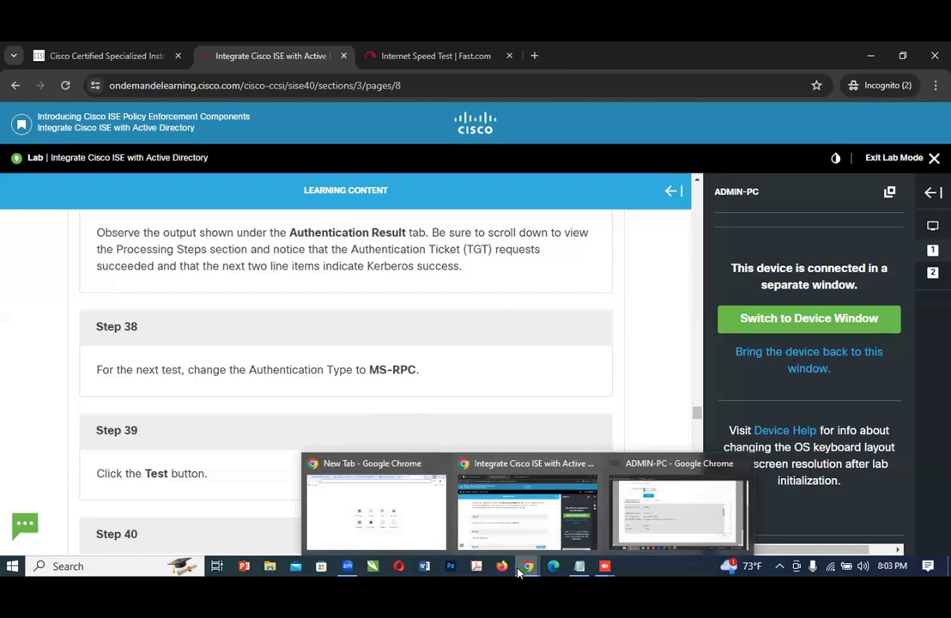
pyautogui.click(664, 526)
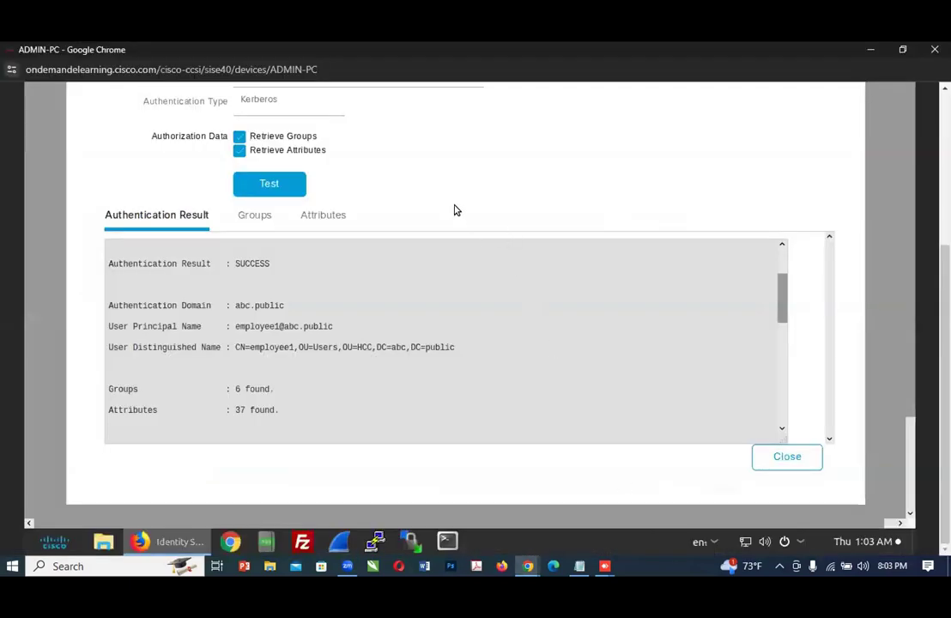
pyautogui.click(265, 115)
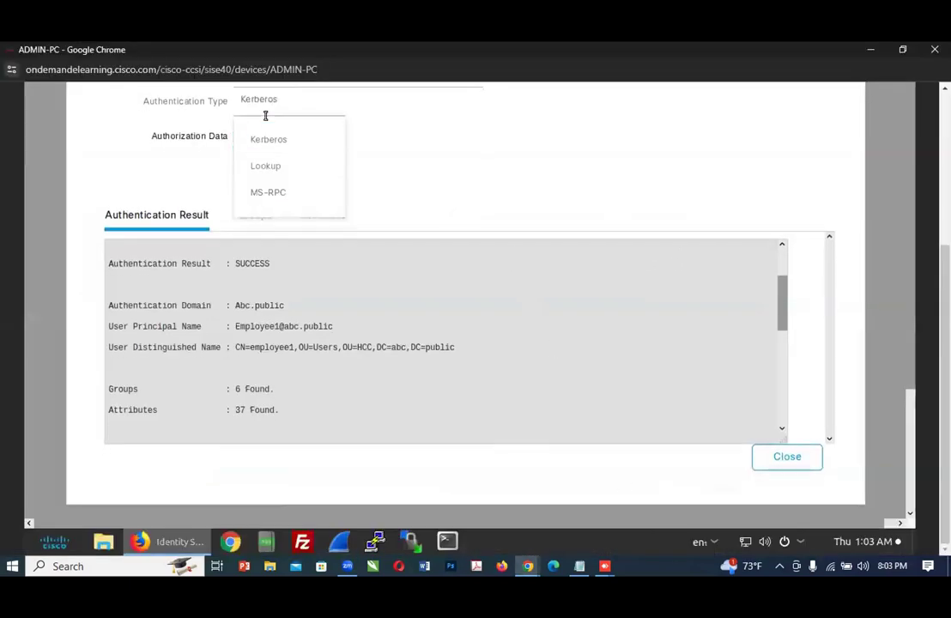
pyautogui.click(269, 196)
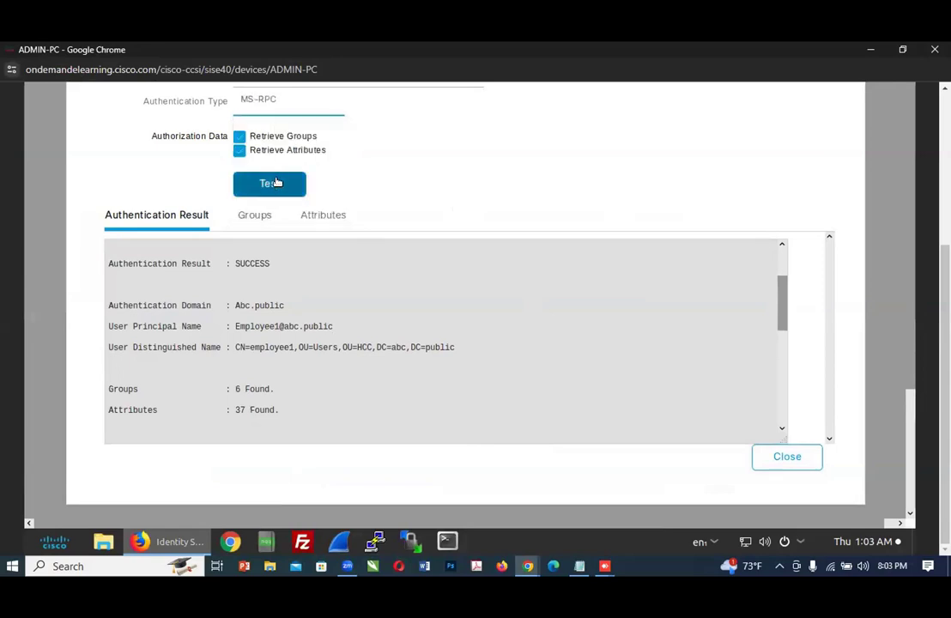
pyautogui.click(276, 183)
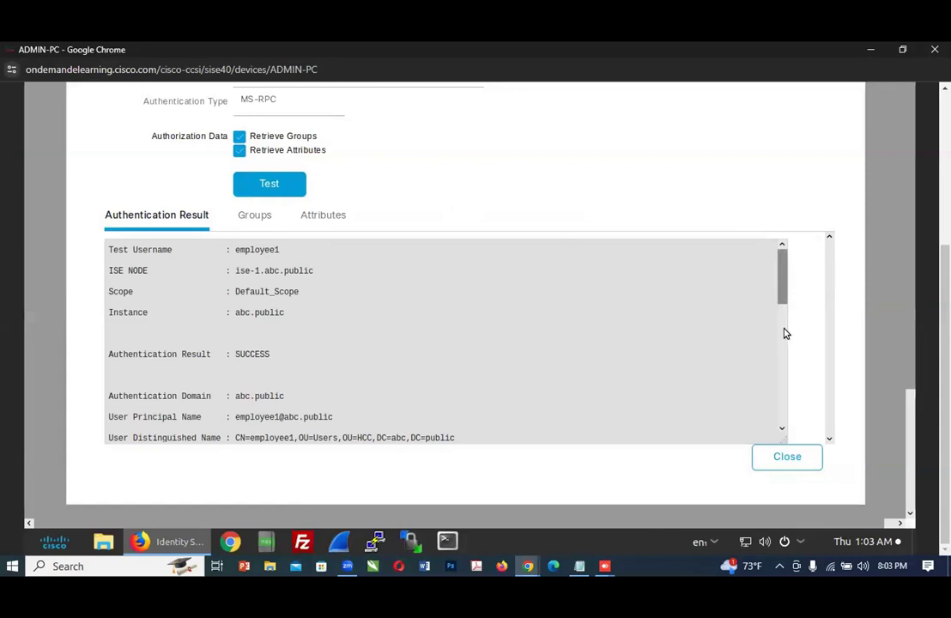
# Step: Review the MS-RPC authentication result for employee1 from its summary through the Processing Steps section
pyautogui.scroll(-6, 796, 378)
pyautogui.scroll(-2, 798, 403)
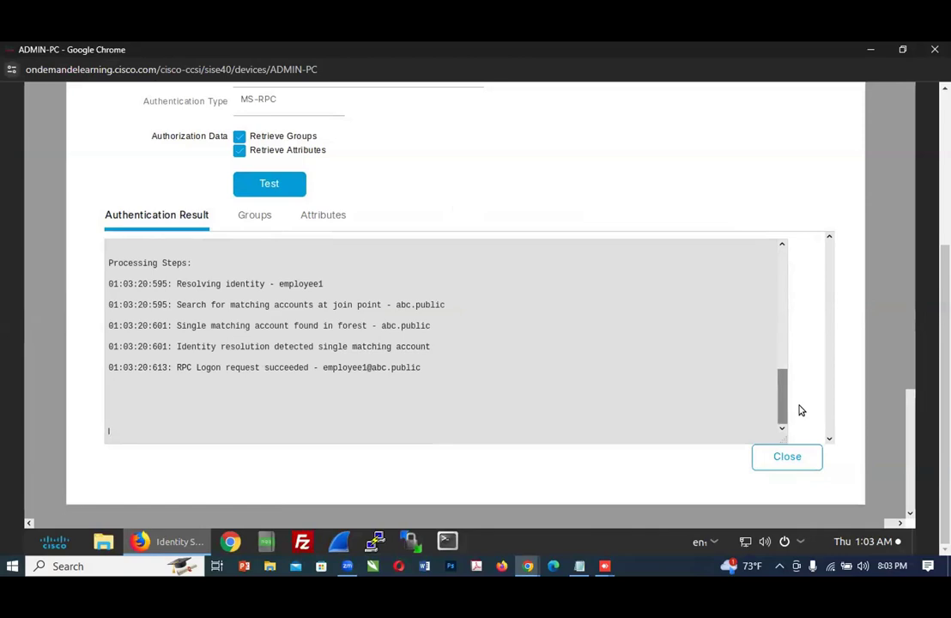
pyautogui.scroll(3, 798, 409)
pyautogui.scroll(5, 800, 351)
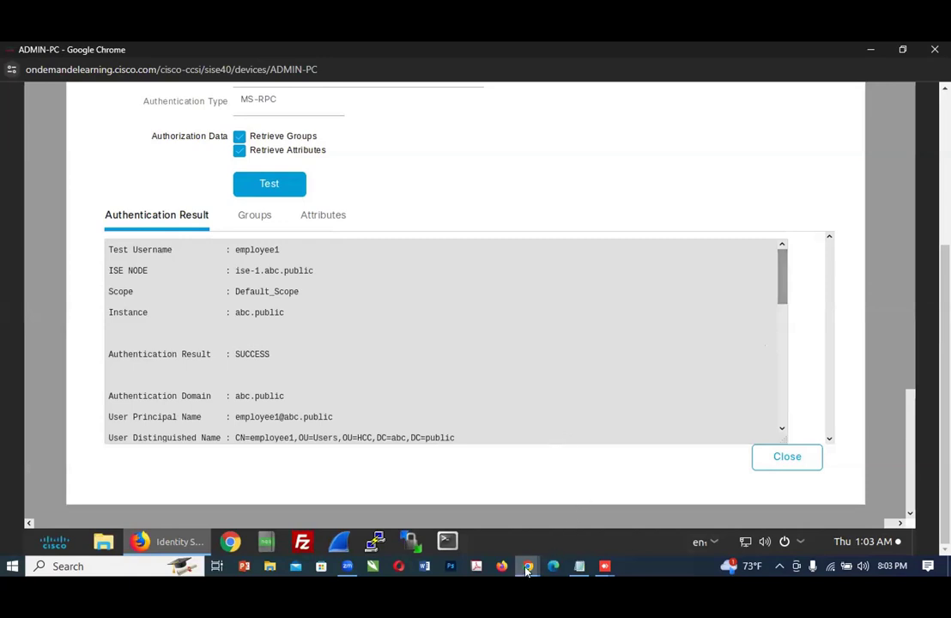
# Step: Read Steps 40 and 41 of the lab guide, up to the Configure LDAP Integration heading
pyautogui.moveTo(528, 565)
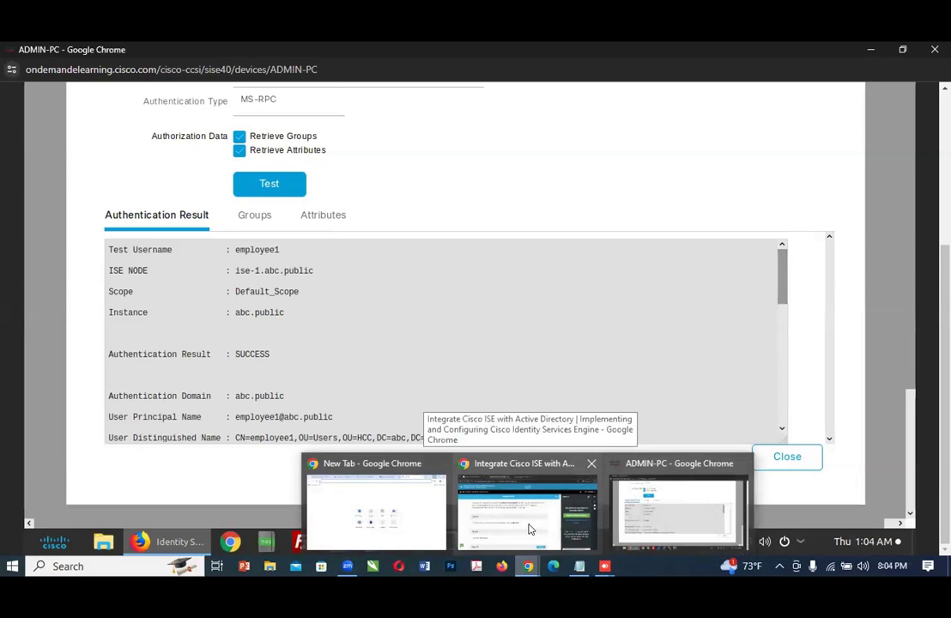
pyautogui.click(528, 530)
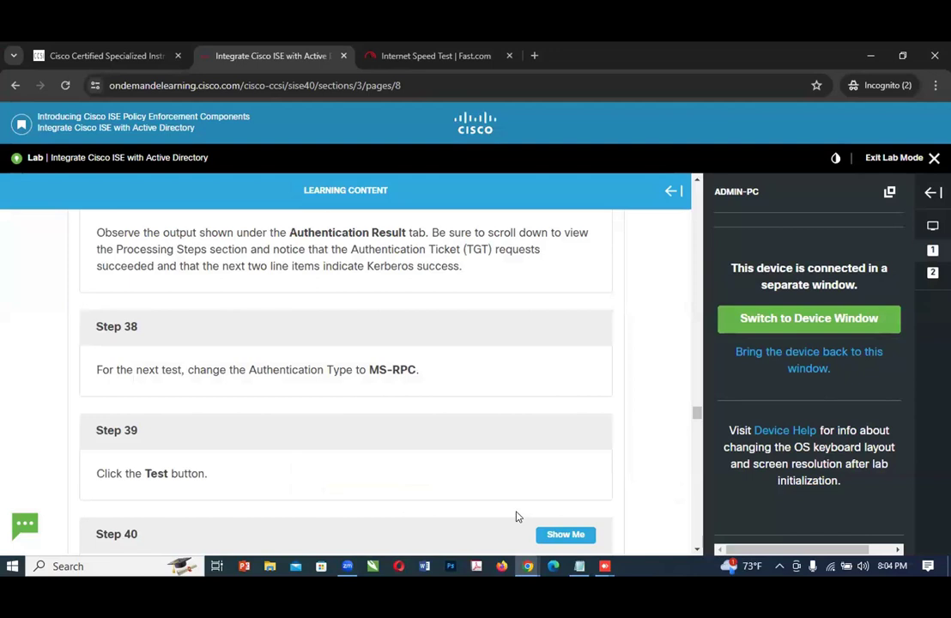
pyautogui.scroll(-1, 451, 499)
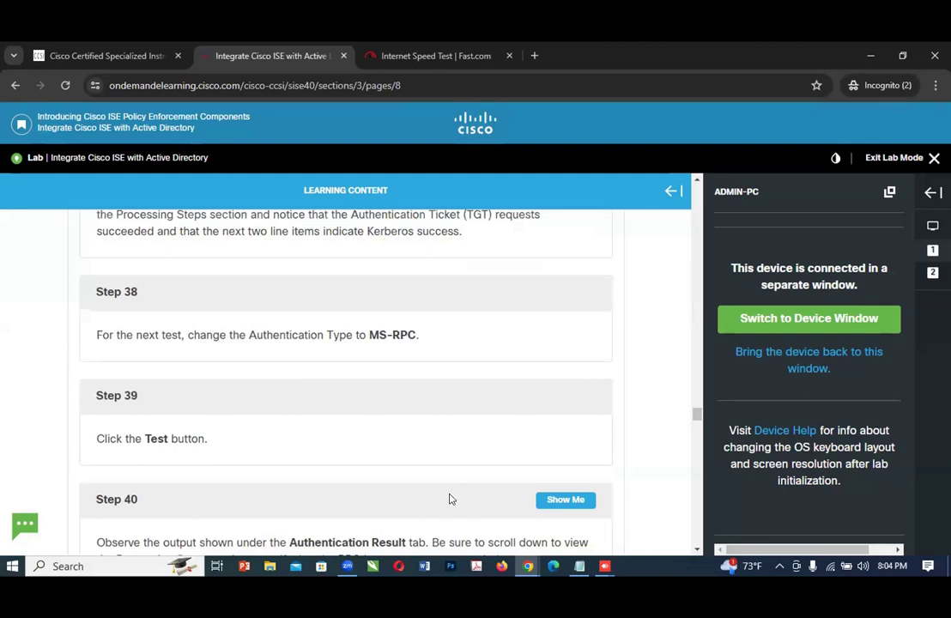
pyautogui.scroll(-1, 450, 499)
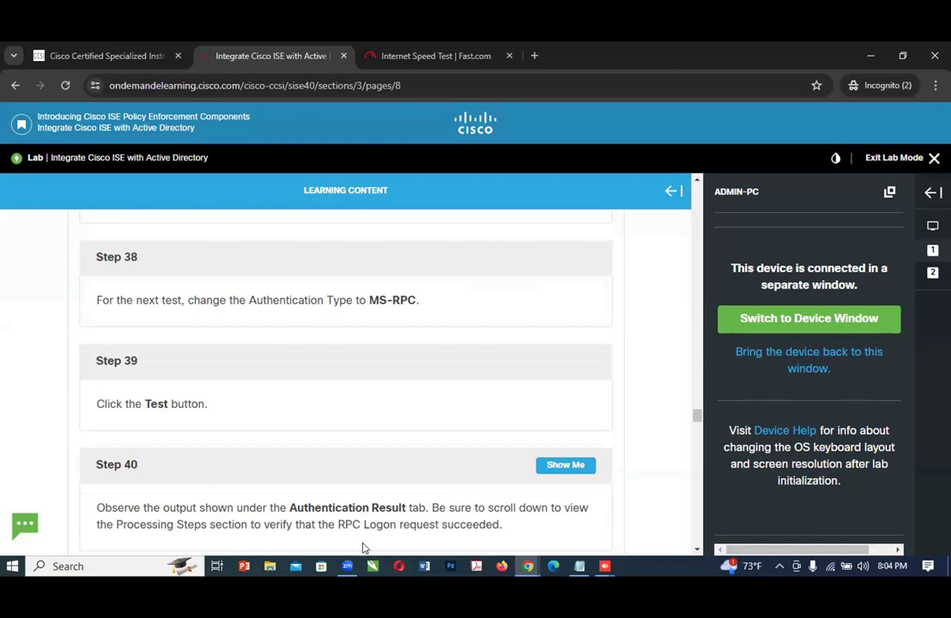
pyautogui.scroll(-1, 358, 536)
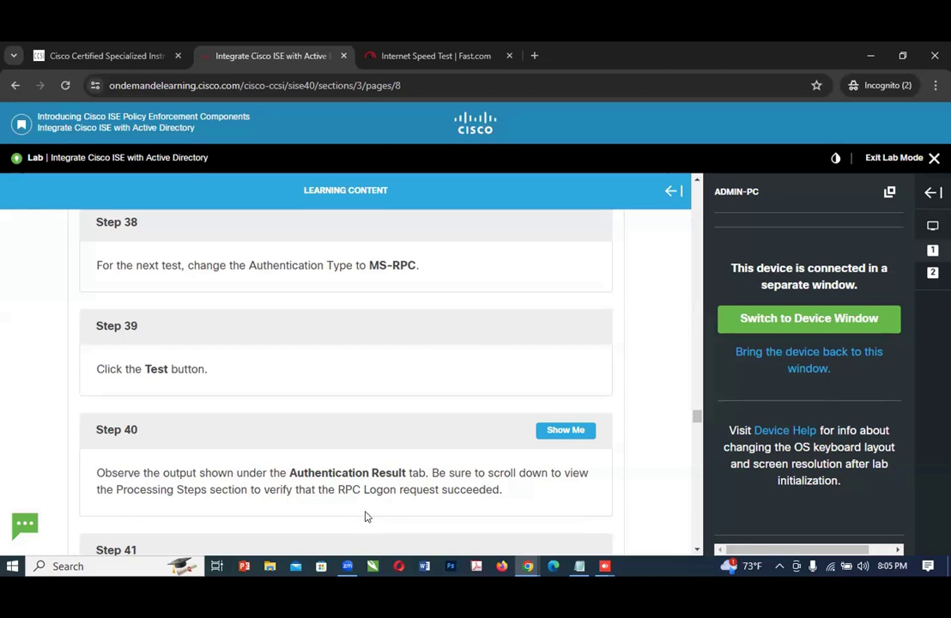
pyautogui.scroll(-2, 395, 494)
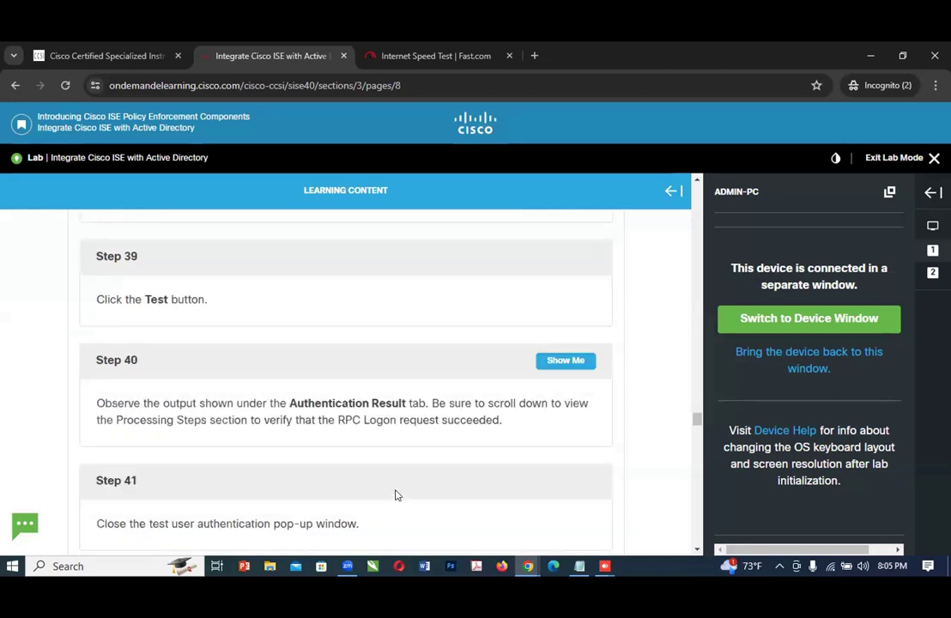
pyautogui.scroll(-1, 395, 495)
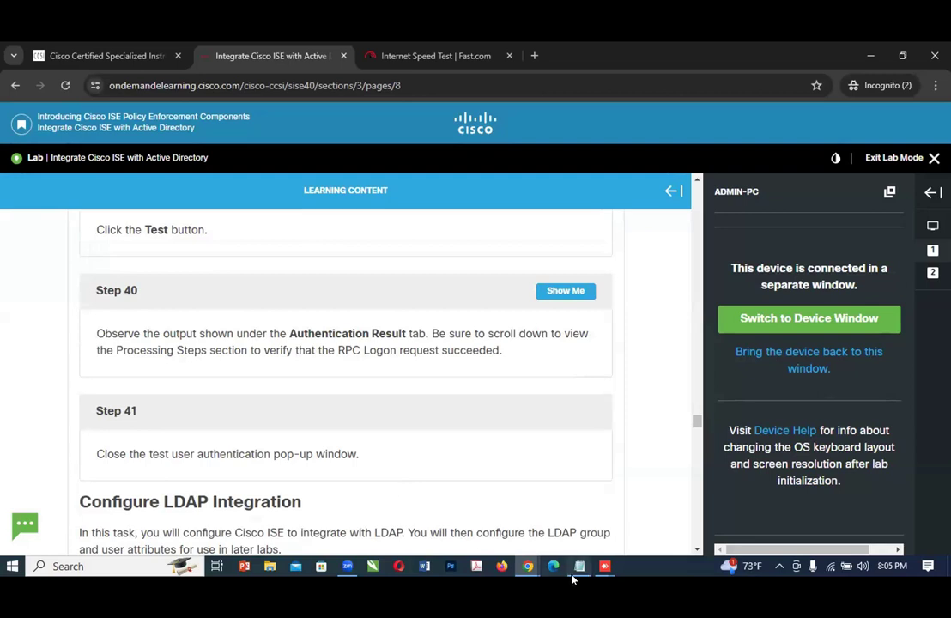
# Step: Check the RPC Logon request entry in the Processing Steps of the MS-RPC test result on ADMIN-PC
pyautogui.moveTo(574, 579)
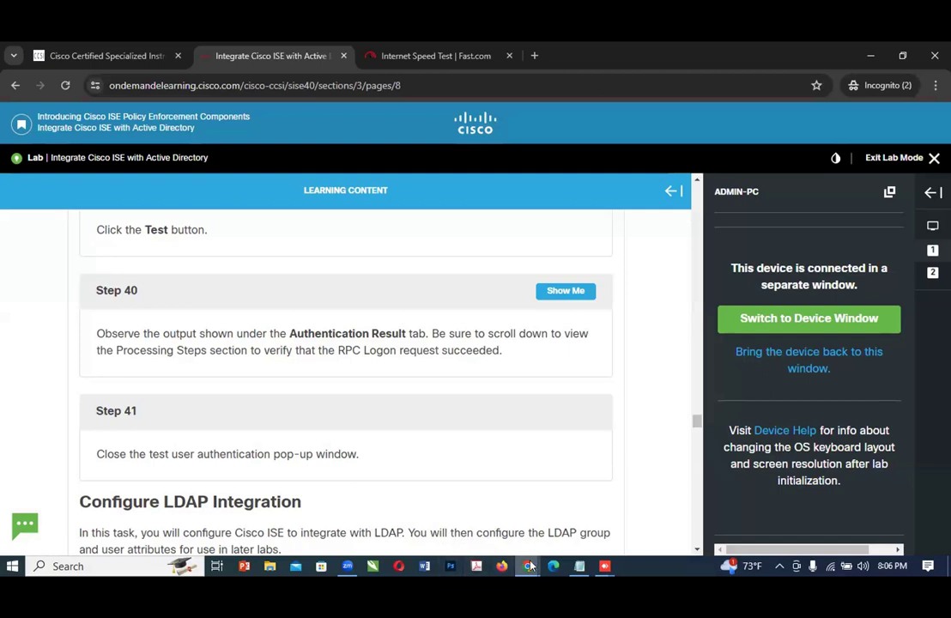
pyautogui.moveTo(526, 567)
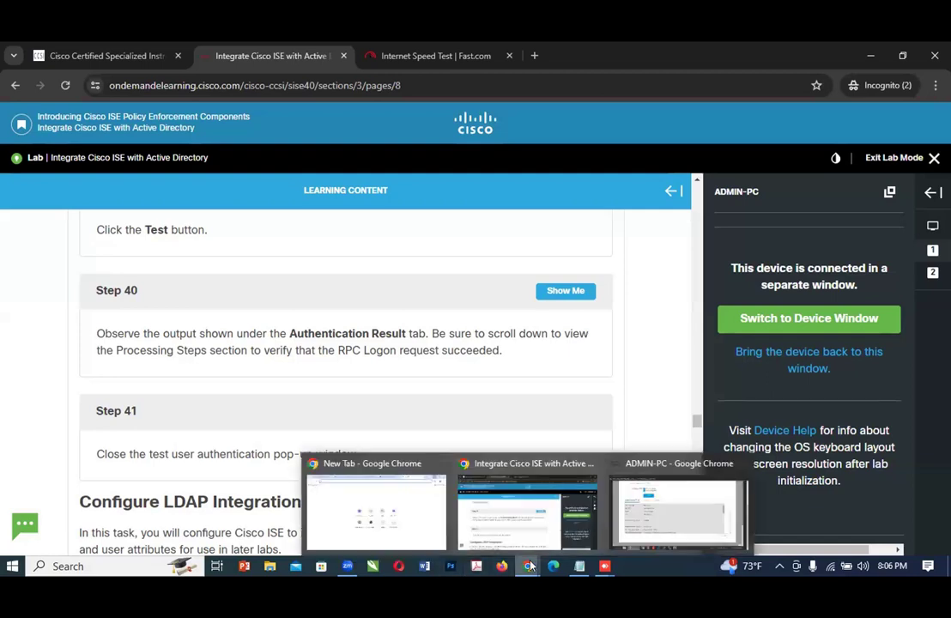
pyautogui.click(661, 522)
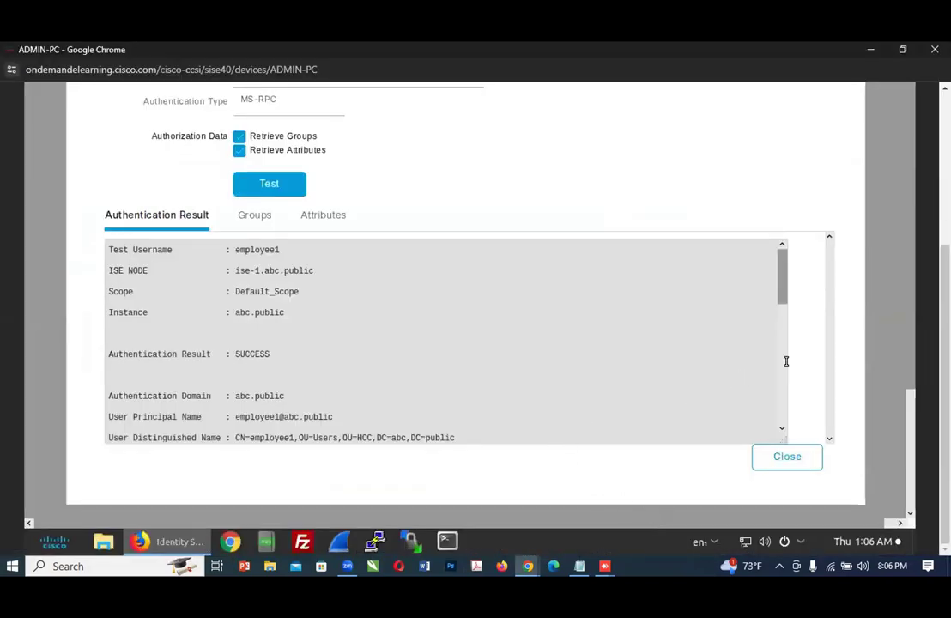
pyautogui.moveTo(780, 296); pyautogui.dragTo(799, 438)
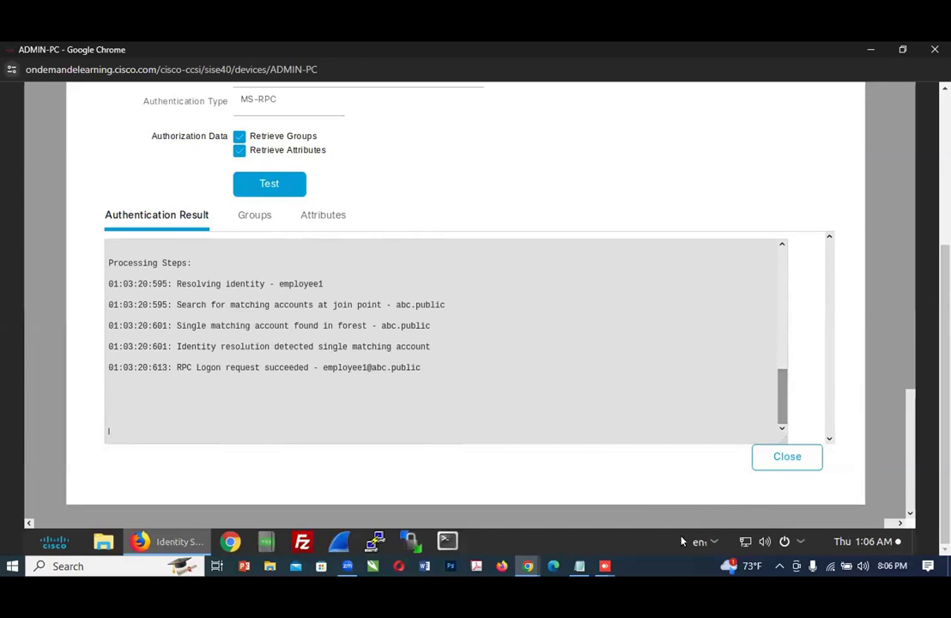
# Step: Read Step 41 of the lab guide and close the test user authentication window on ADMIN-PC
pyautogui.click(527, 566)
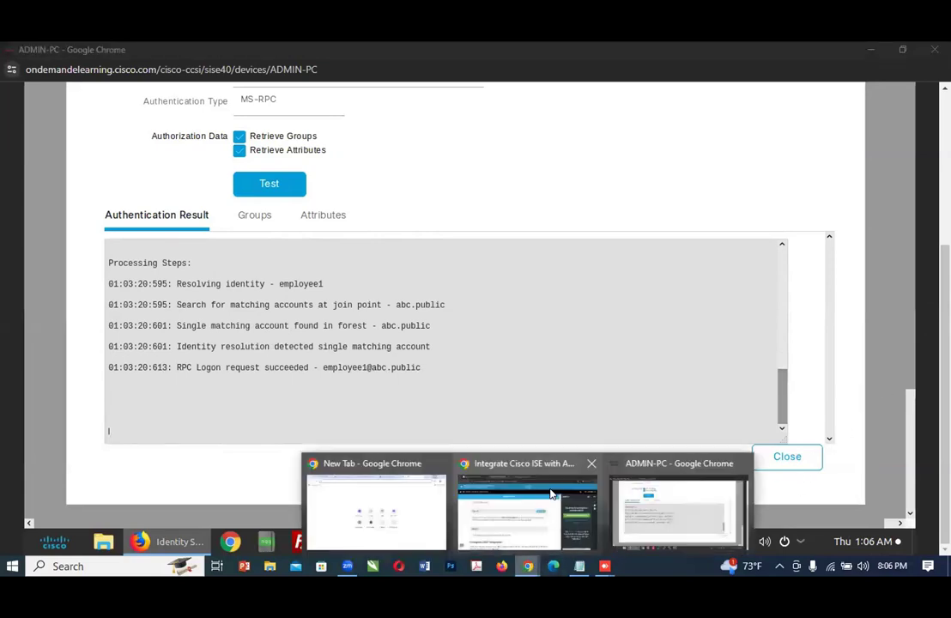
pyautogui.click(521, 542)
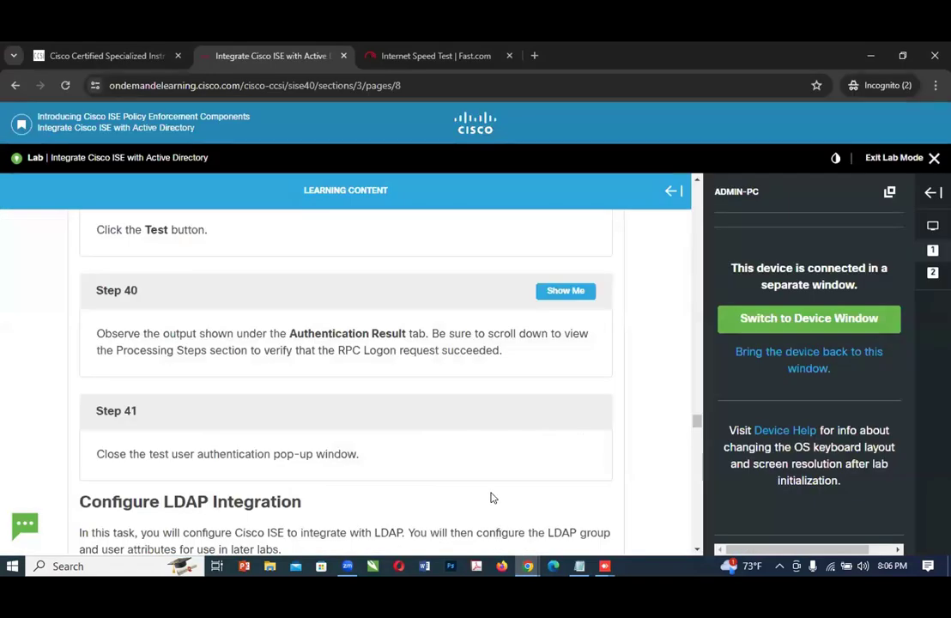
pyautogui.moveTo(529, 573)
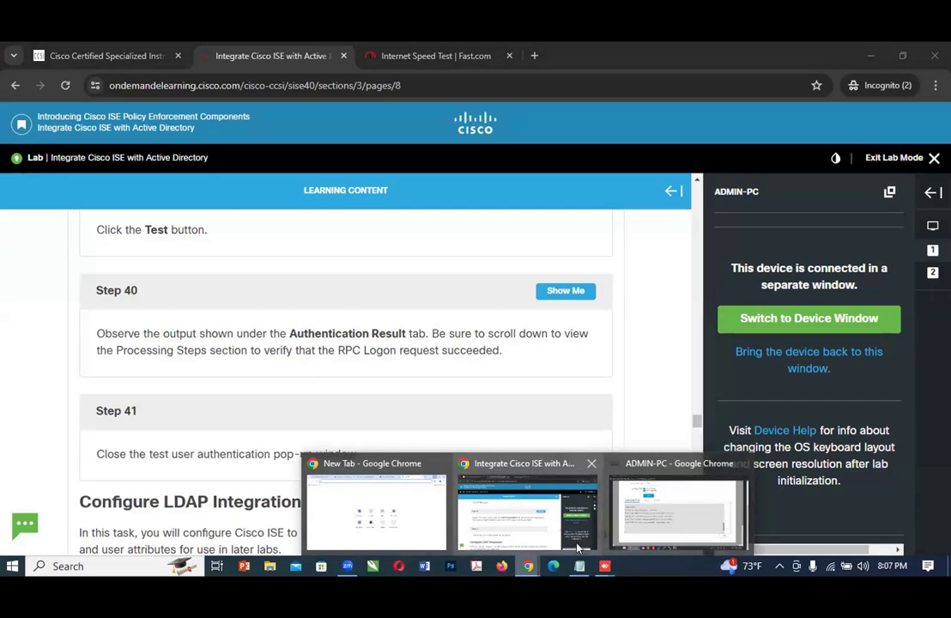
pyautogui.click(526, 539)
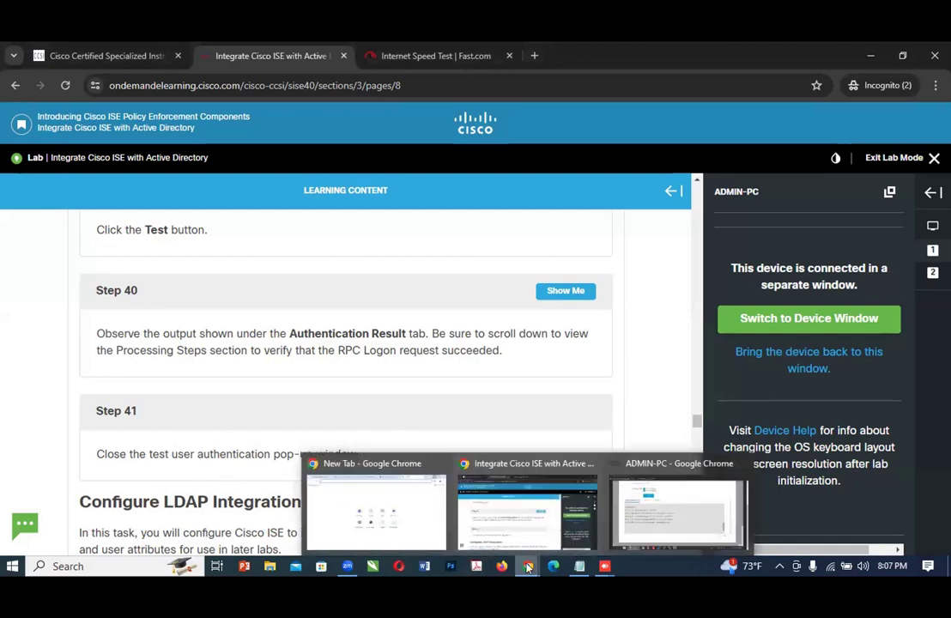
pyautogui.click(695, 511)
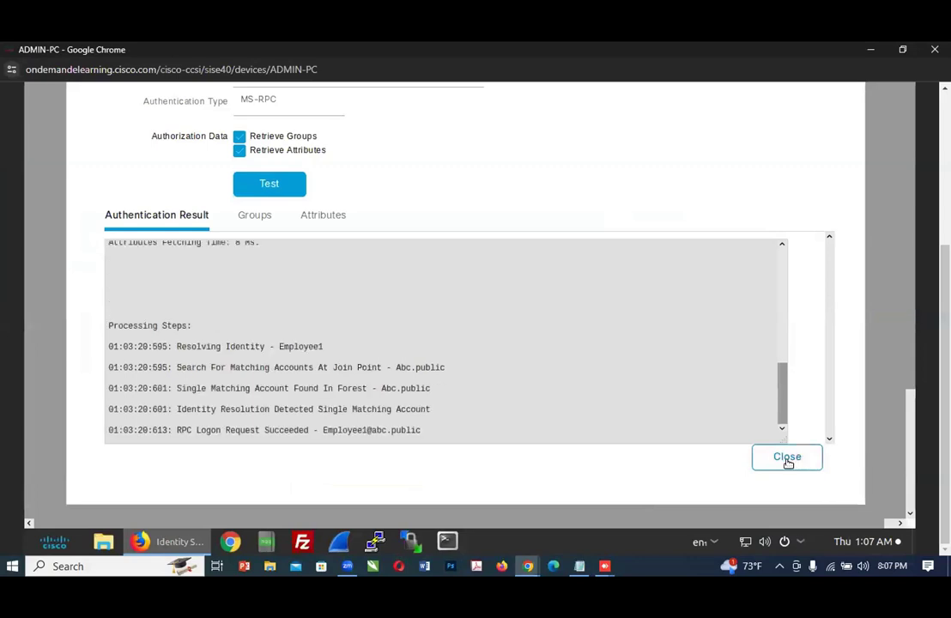
pyautogui.click(785, 458)
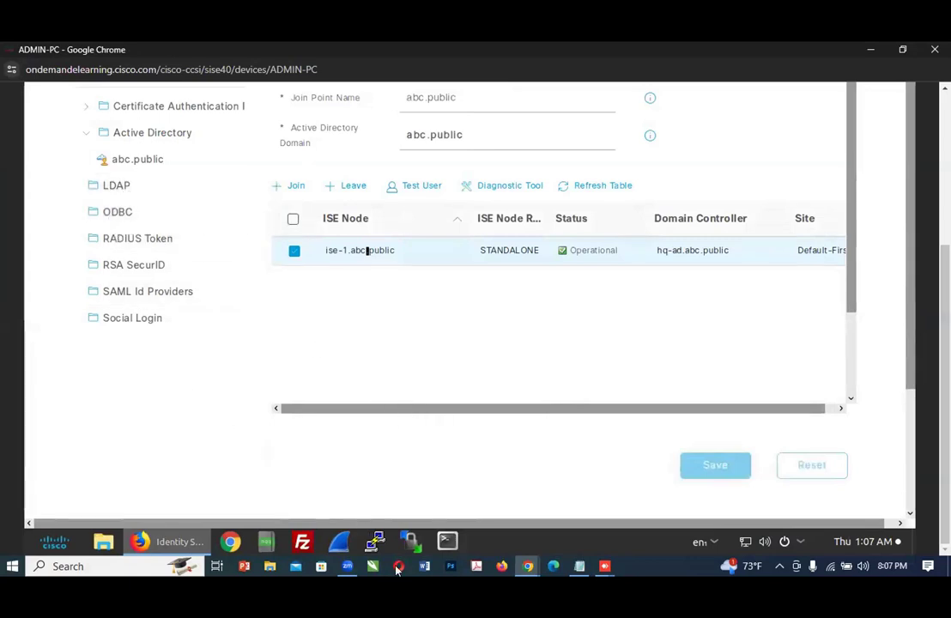
# Step: Read the Configure LDAP Integration introduction and Steps 42 and 43 in the lab guide
pyautogui.moveTo(539, 571)
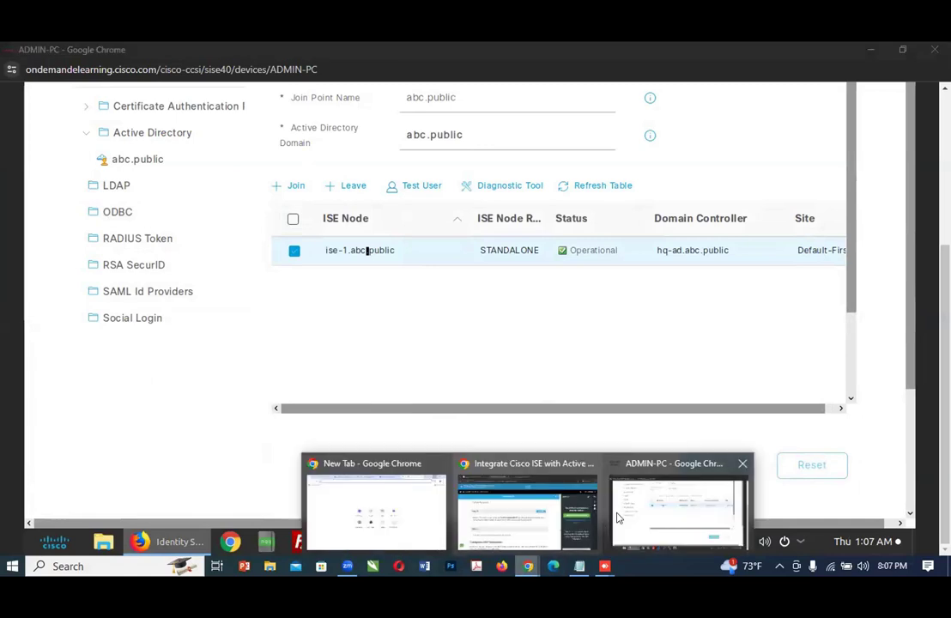
pyautogui.click(524, 502)
pyautogui.scroll(-3, 435, 398)
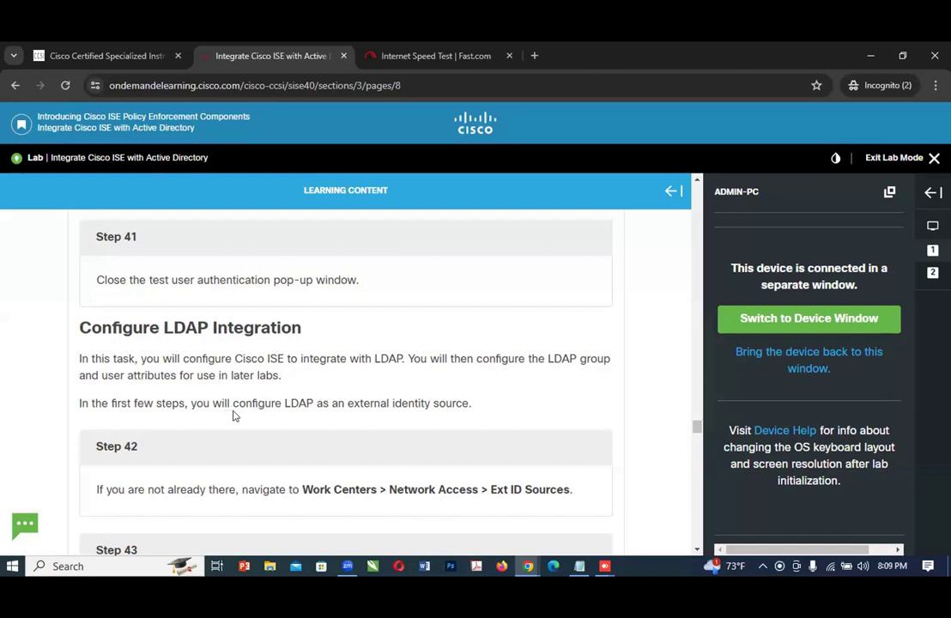
pyautogui.scroll(-1, 233, 415)
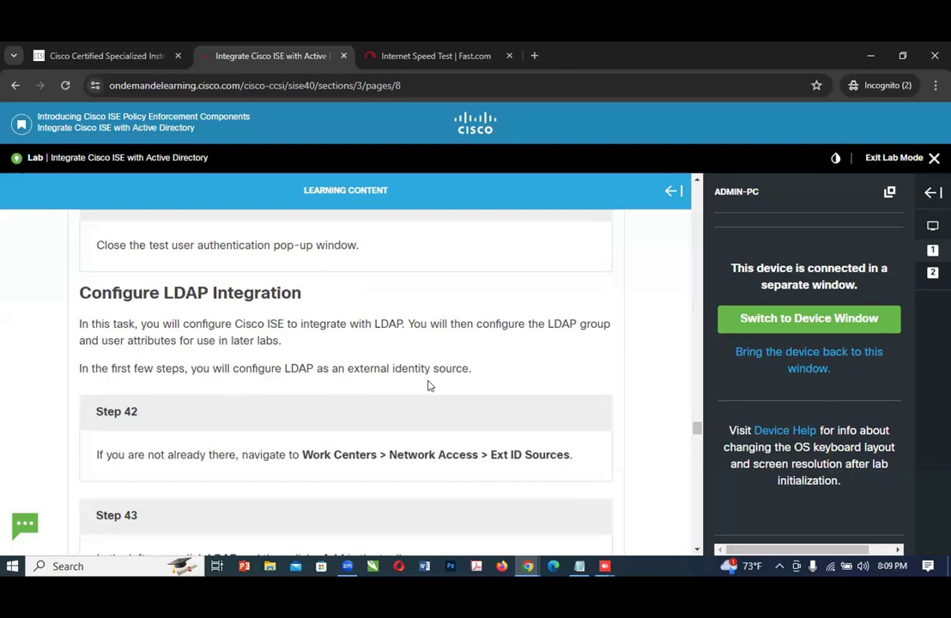
pyautogui.scroll(-1, 203, 433)
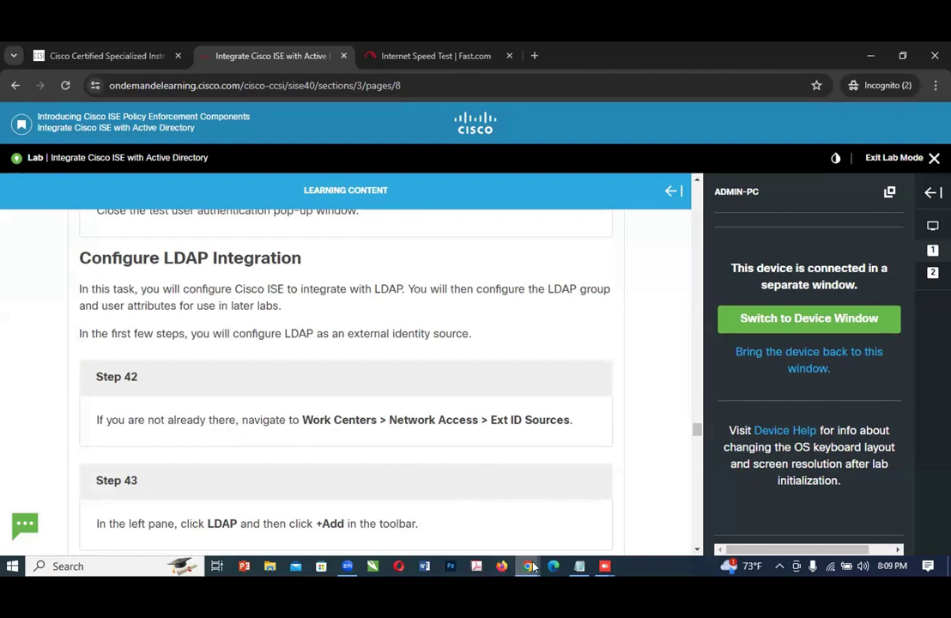
# Step: Switch to ADMIN-PC and open the LDAP identity sources list under External Identity Sources in Cisco ISE
pyautogui.moveTo(532, 567)
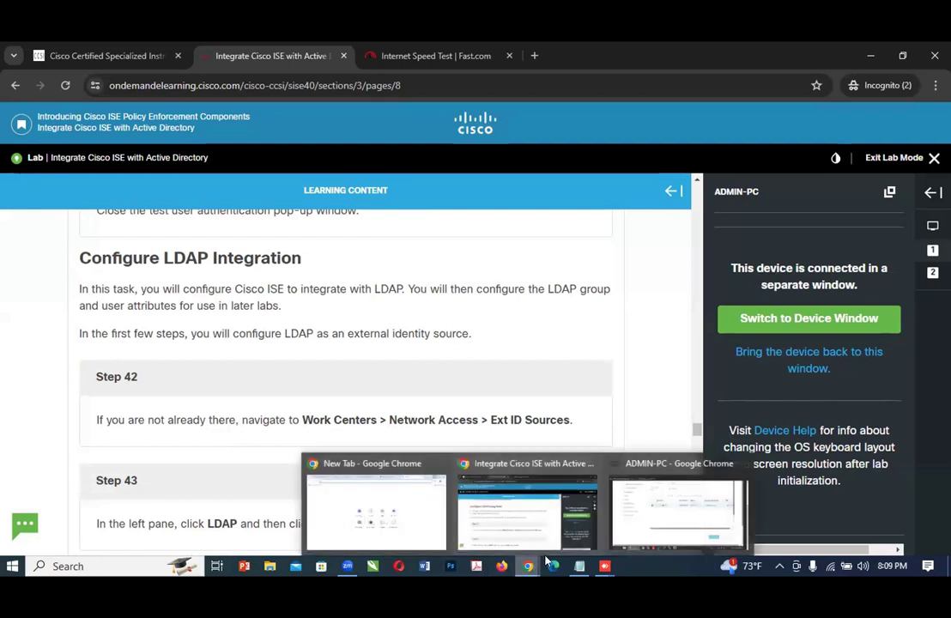
pyautogui.click(633, 530)
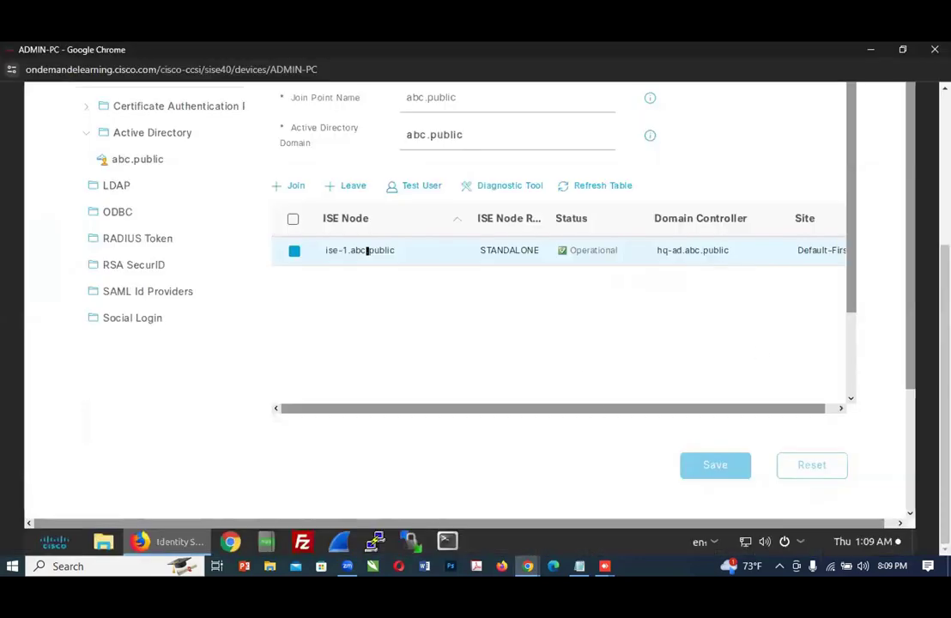
pyautogui.scroll(3, 420, 274)
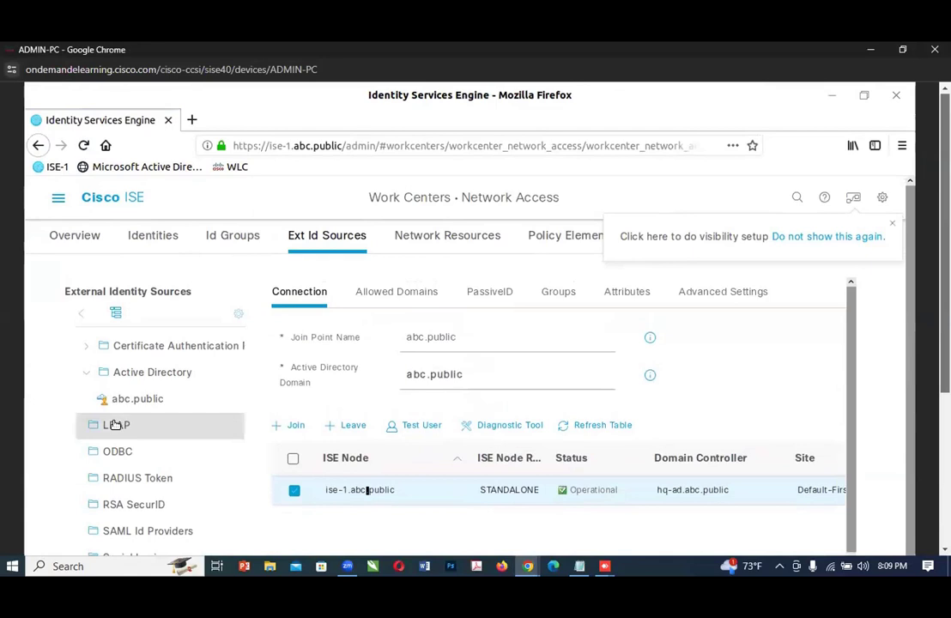
pyautogui.click(118, 424)
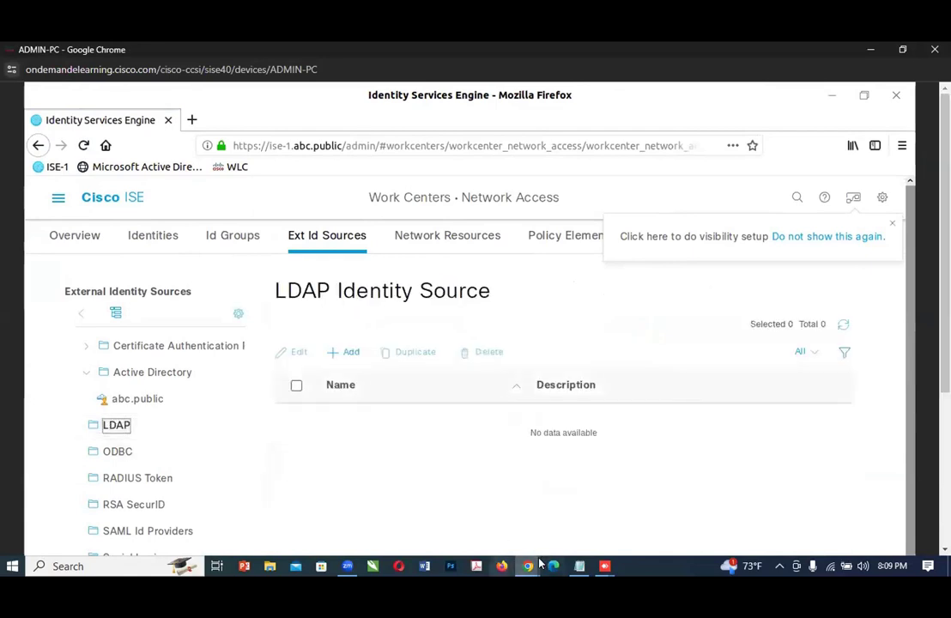
# Step: Recheck Step 43 in the lab guide and start adding a new LDAP identity source on ADMIN-PC
pyautogui.moveTo(537, 563)
pyautogui.click(541, 529)
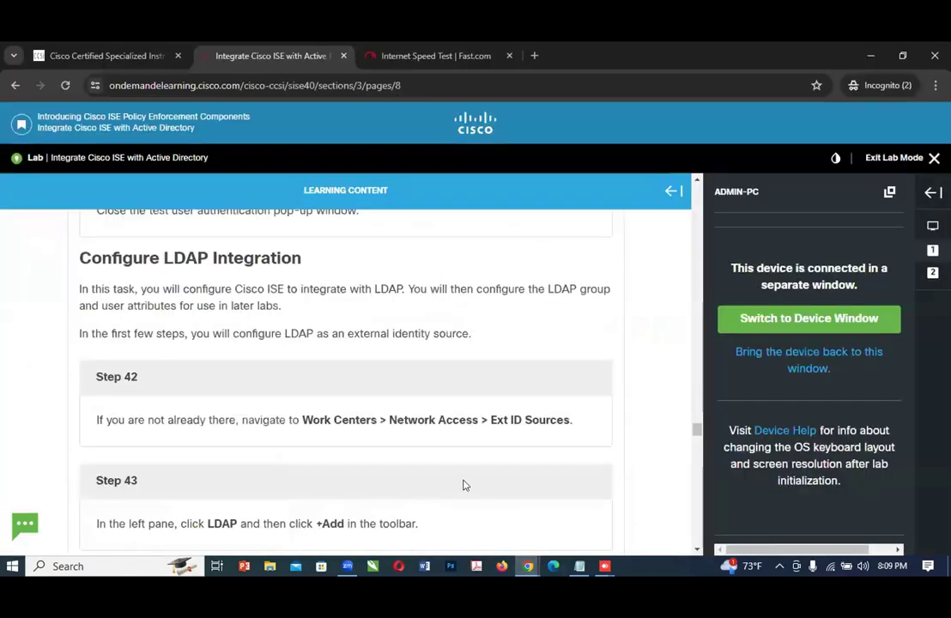
pyautogui.scroll(-1, 338, 504)
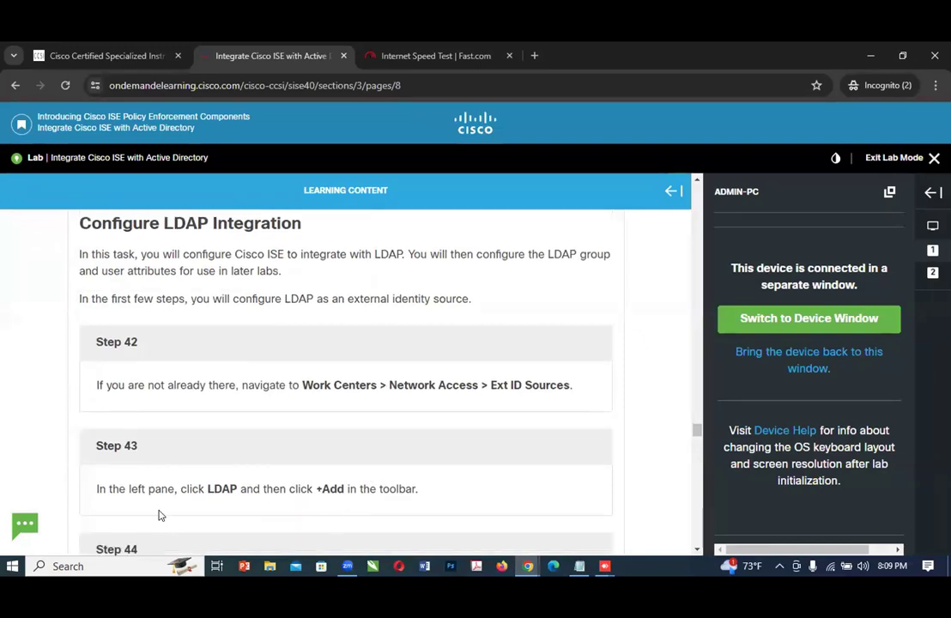
pyautogui.scroll(-2, 325, 507)
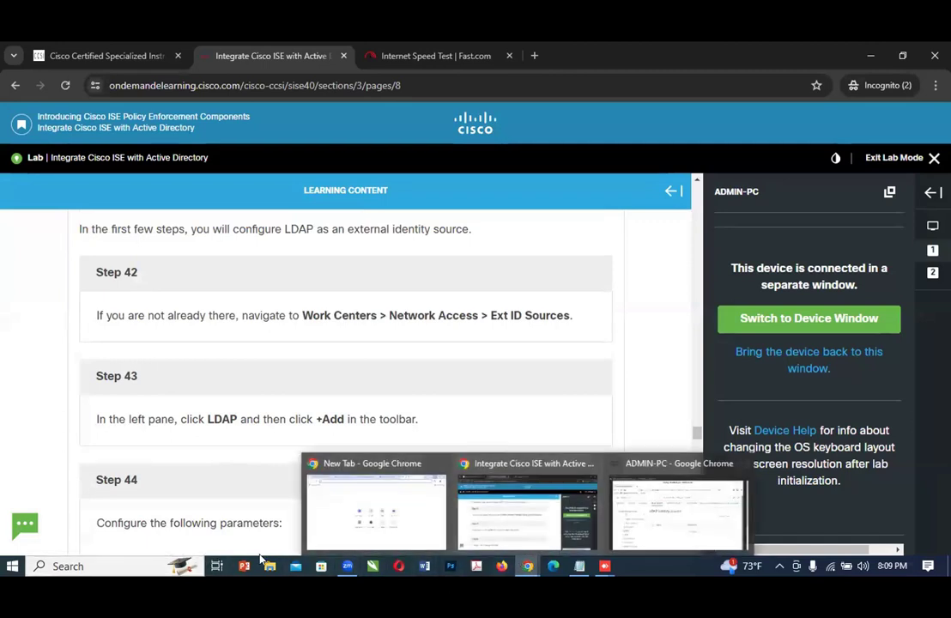
pyautogui.click(678, 515)
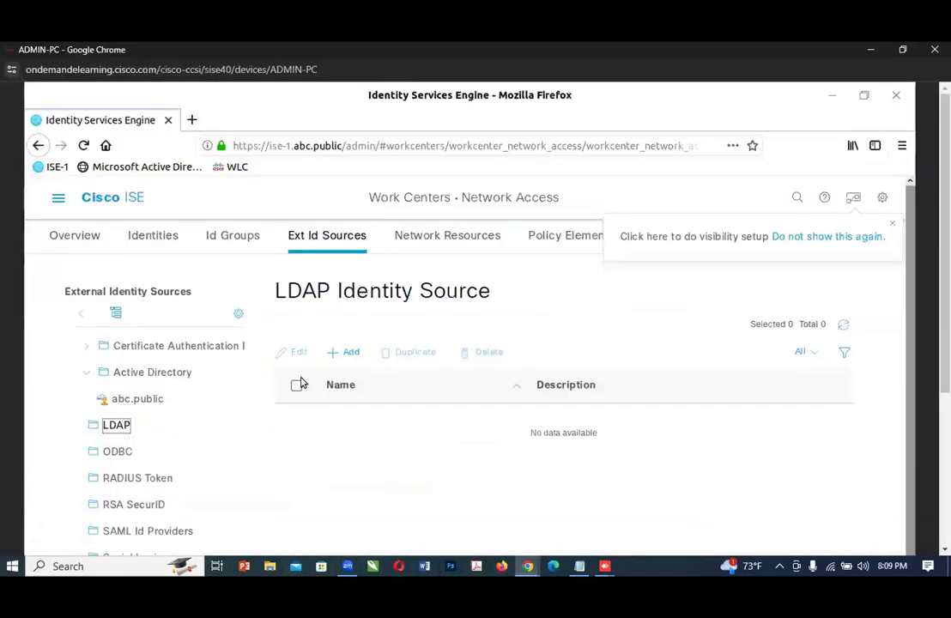
pyautogui.click(340, 350)
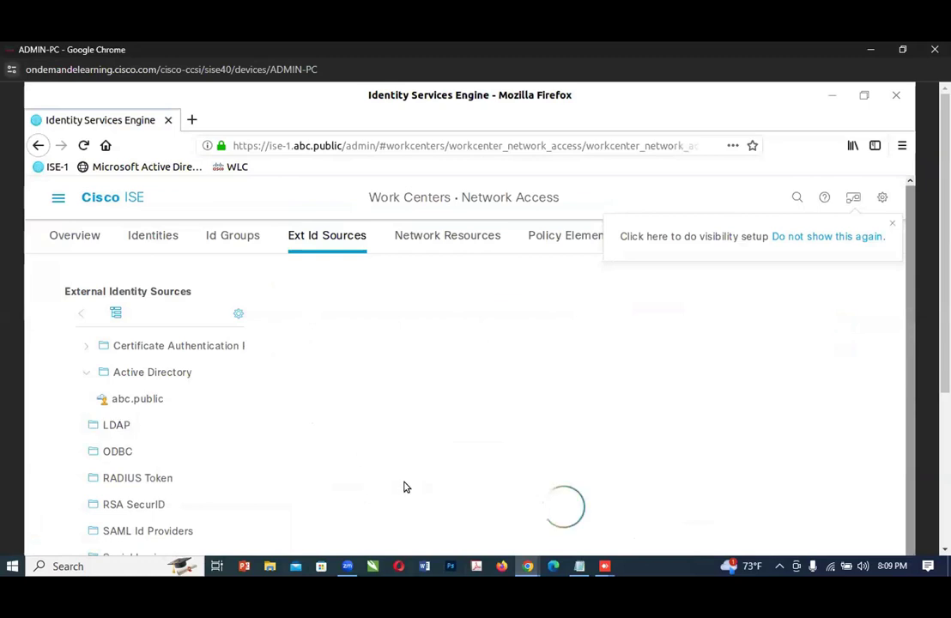
# Step: Read the name, description and schema parameters in Step 44 of the lab guide and return to the new LDAP identity source form on ADMIN-PC
pyautogui.click(528, 566)
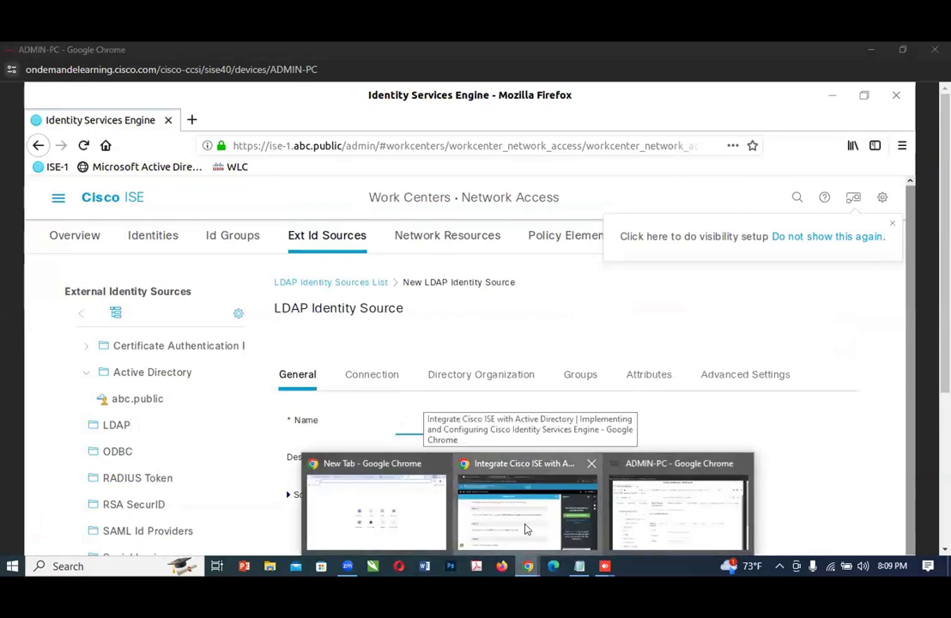
pyautogui.click(526, 529)
pyautogui.scroll(-2, 431, 437)
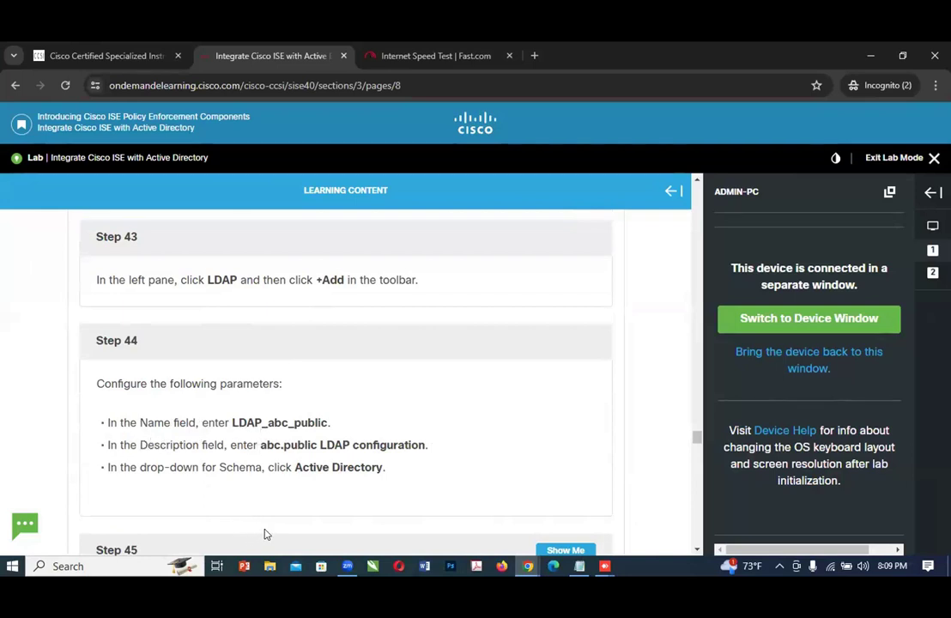
pyautogui.moveTo(523, 570)
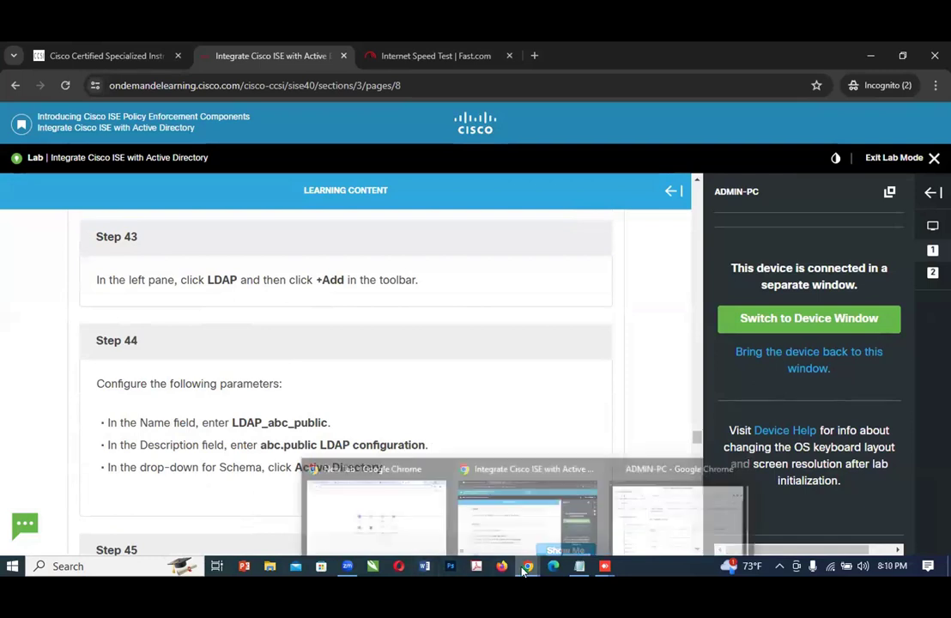
pyautogui.click(639, 493)
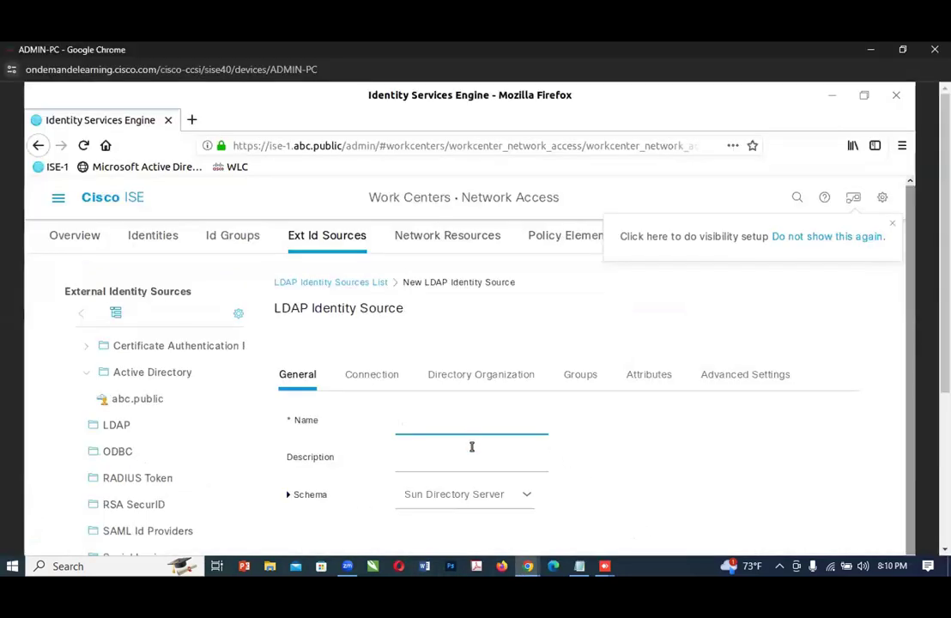